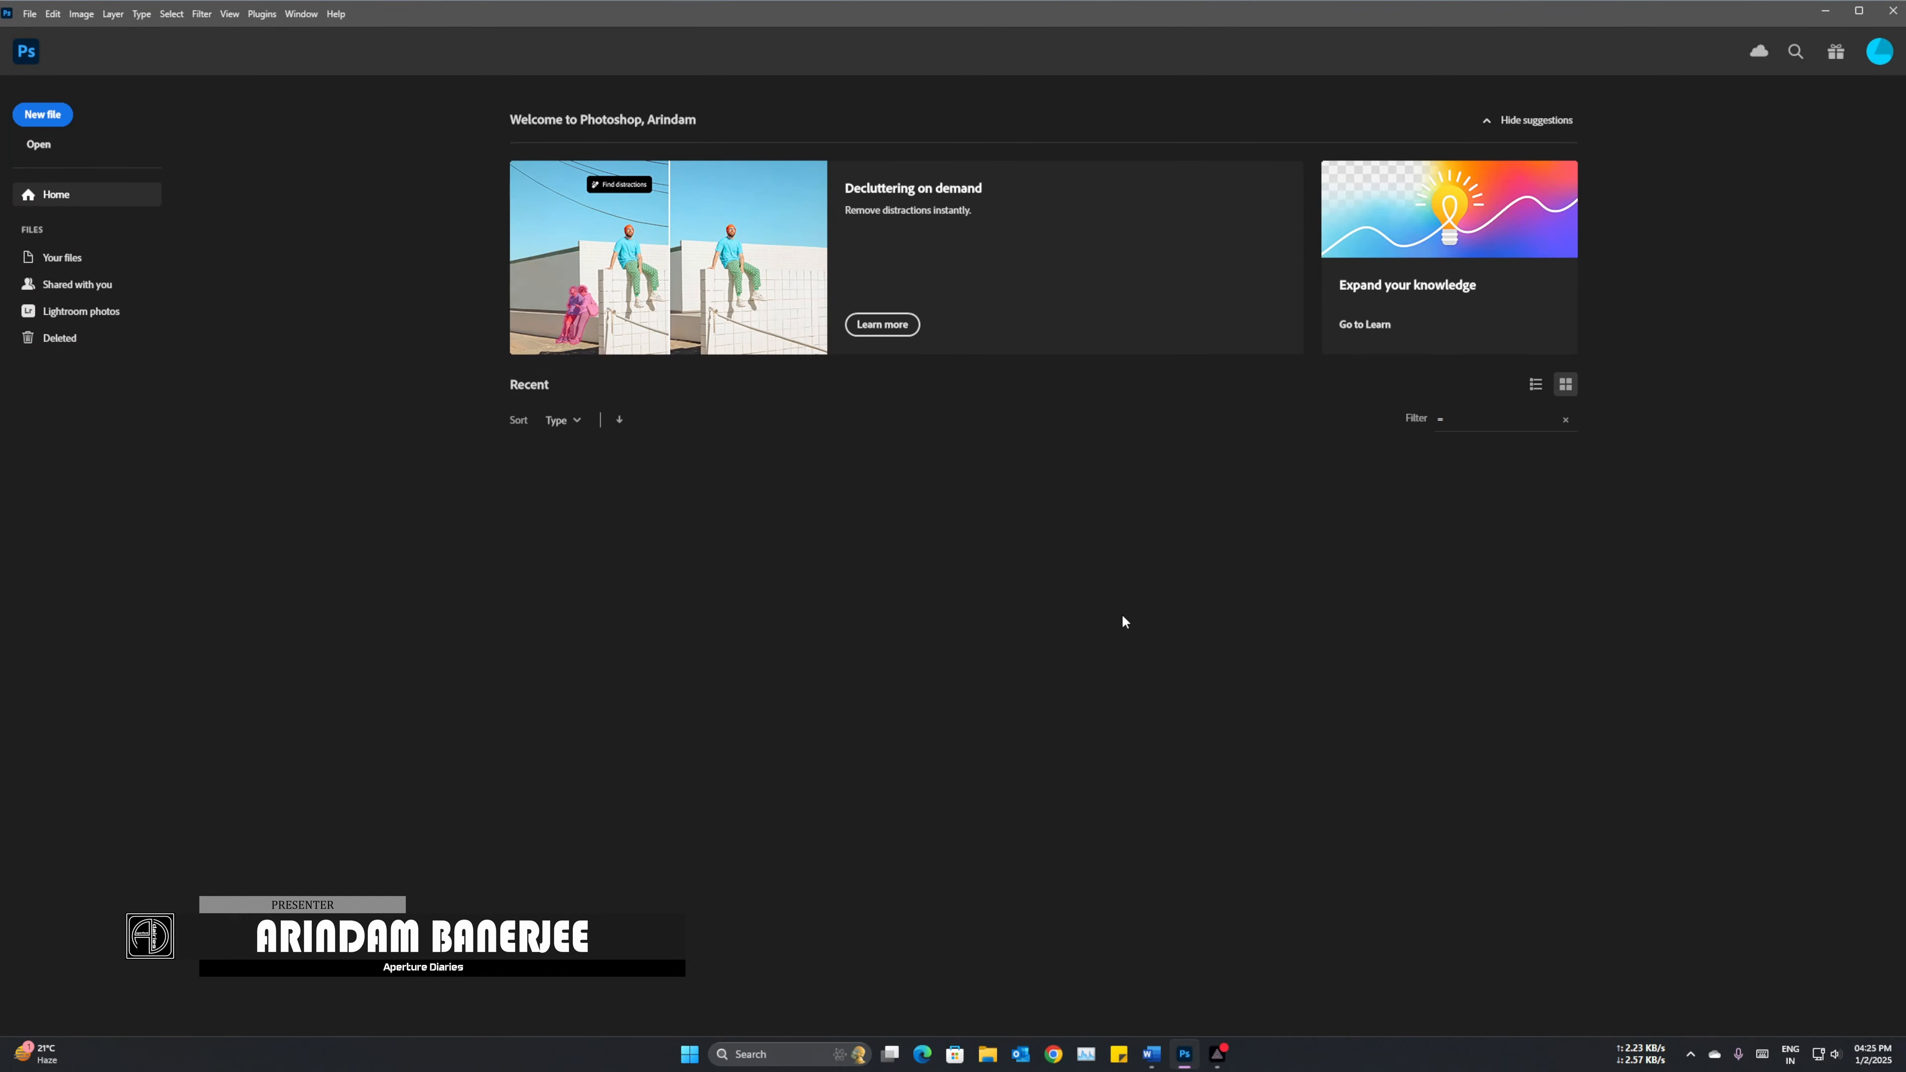
Open the red fabric image Surface.jpg from folder 4 inside the Youtube folder.
left_click(24, 13)
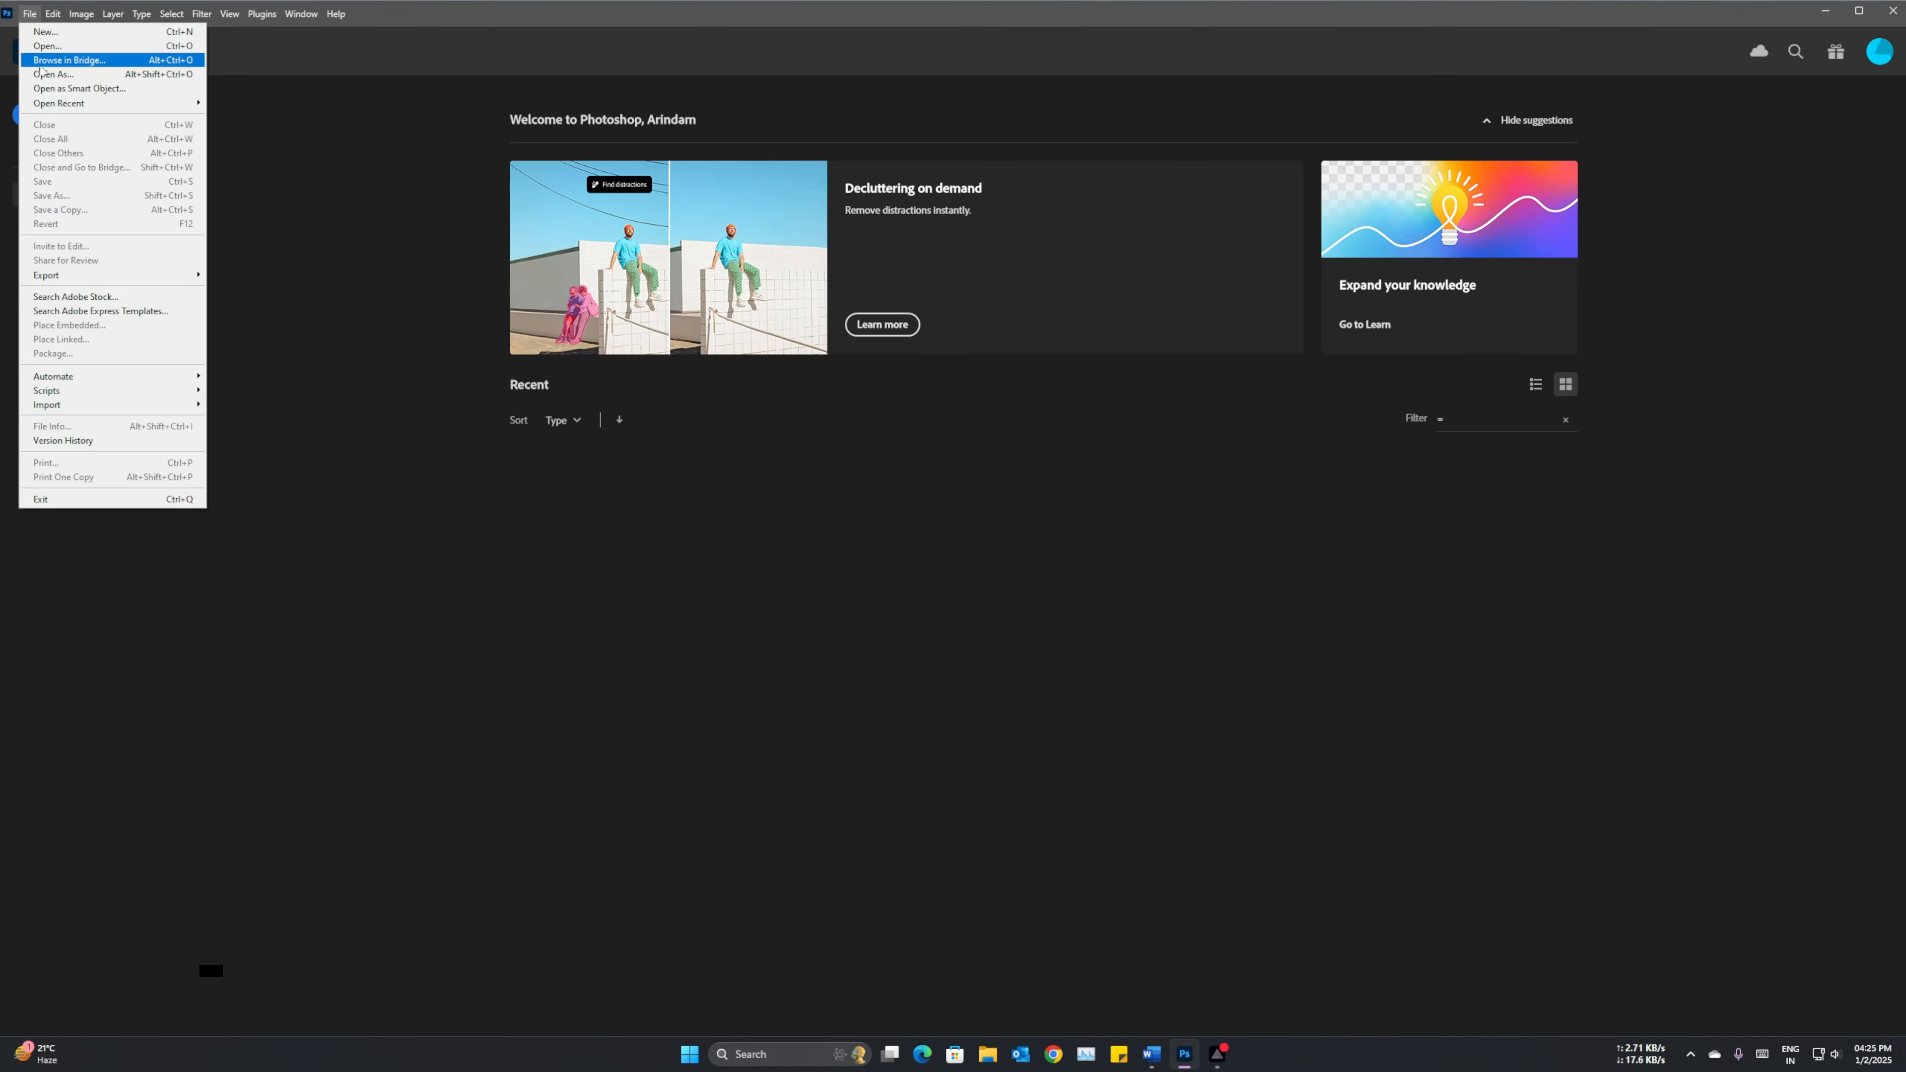
left_click(47, 50)
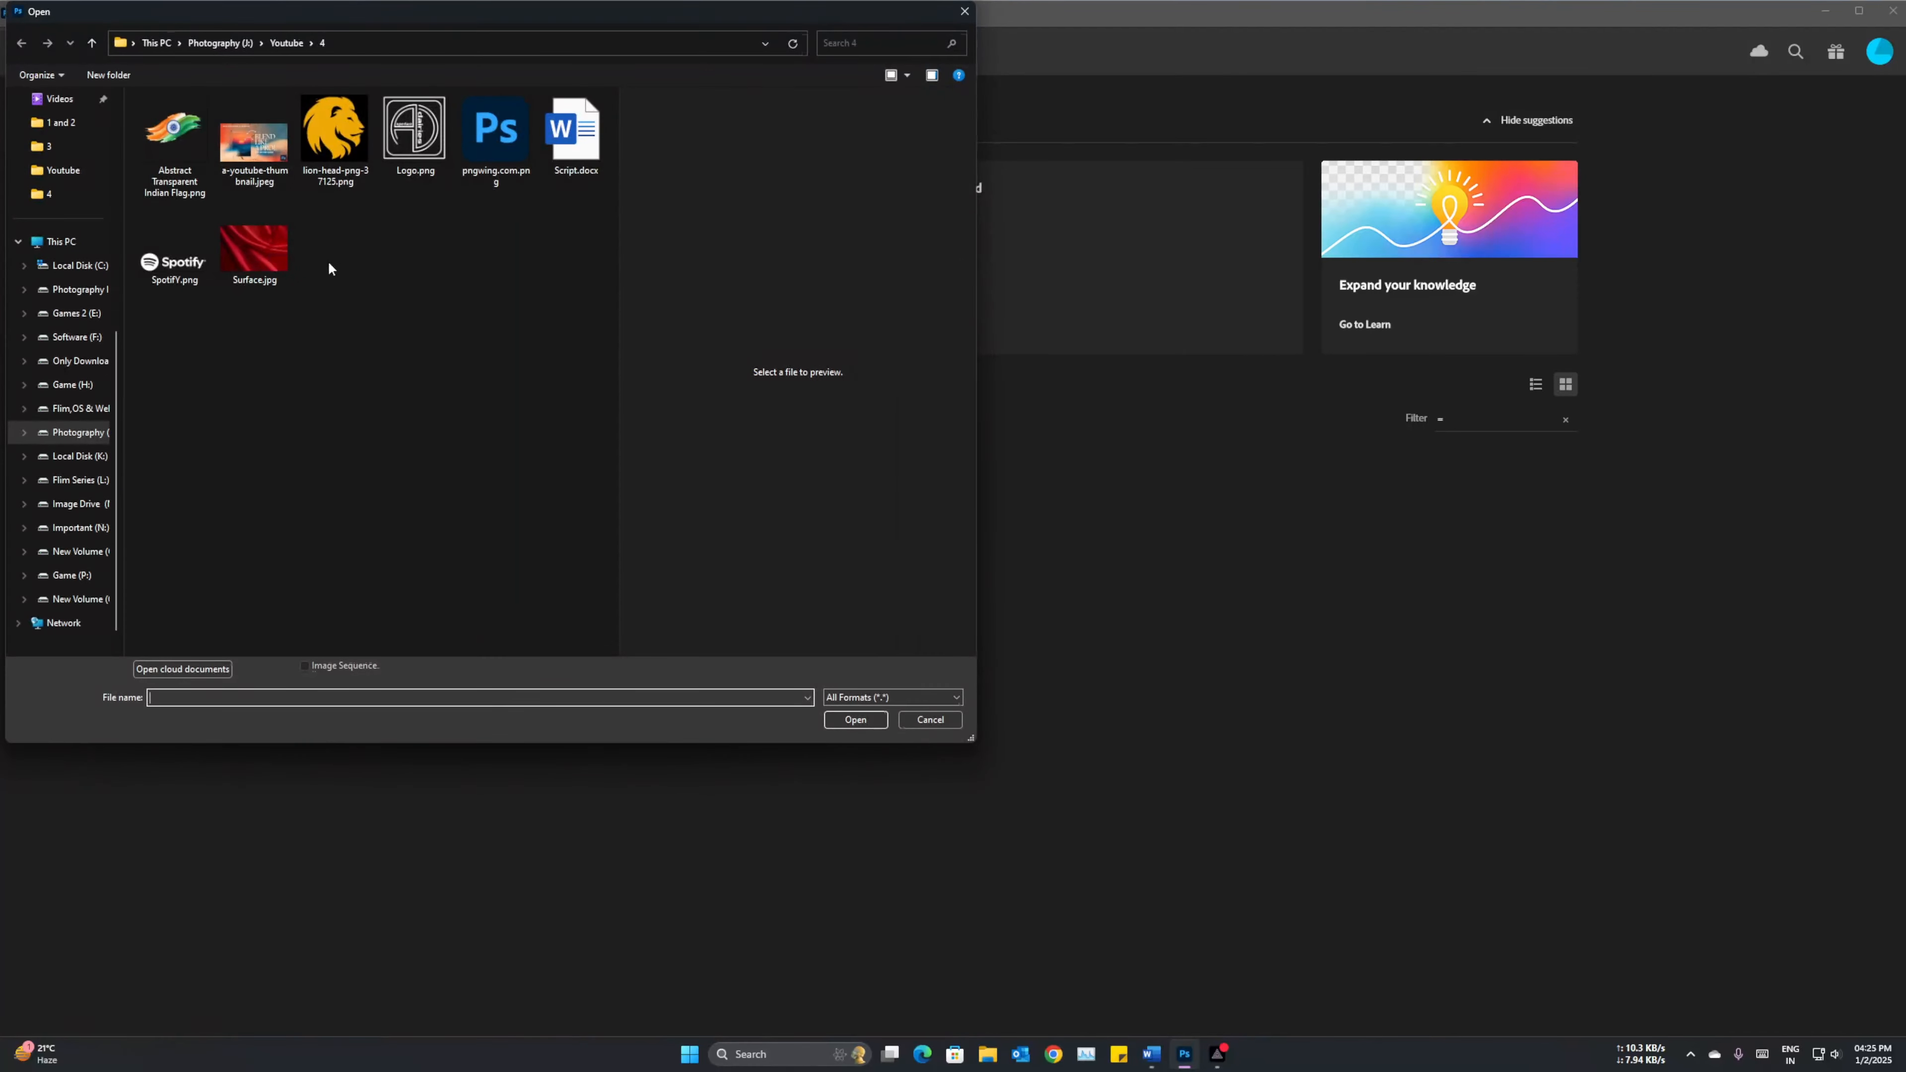
left_click(288, 273)
left_click(855, 719)
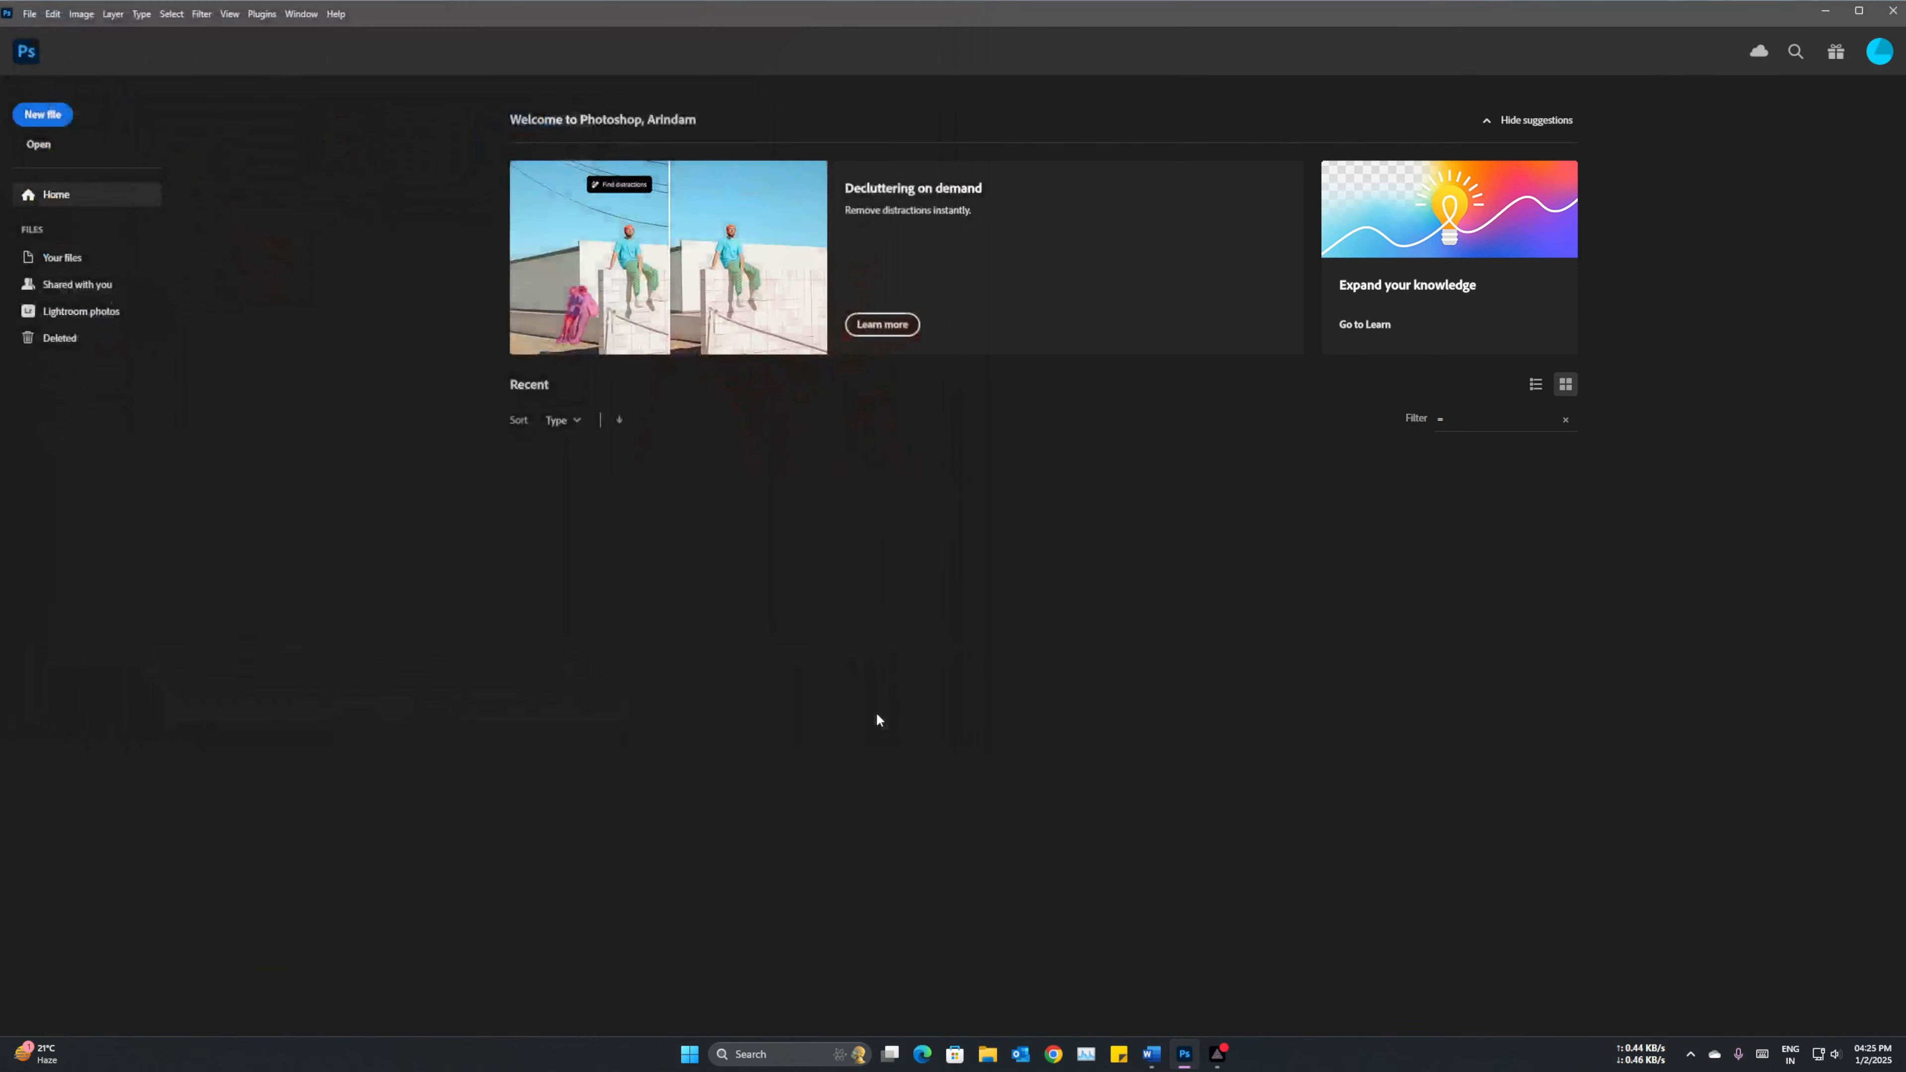
scroll(1327, 549, "down", 1)
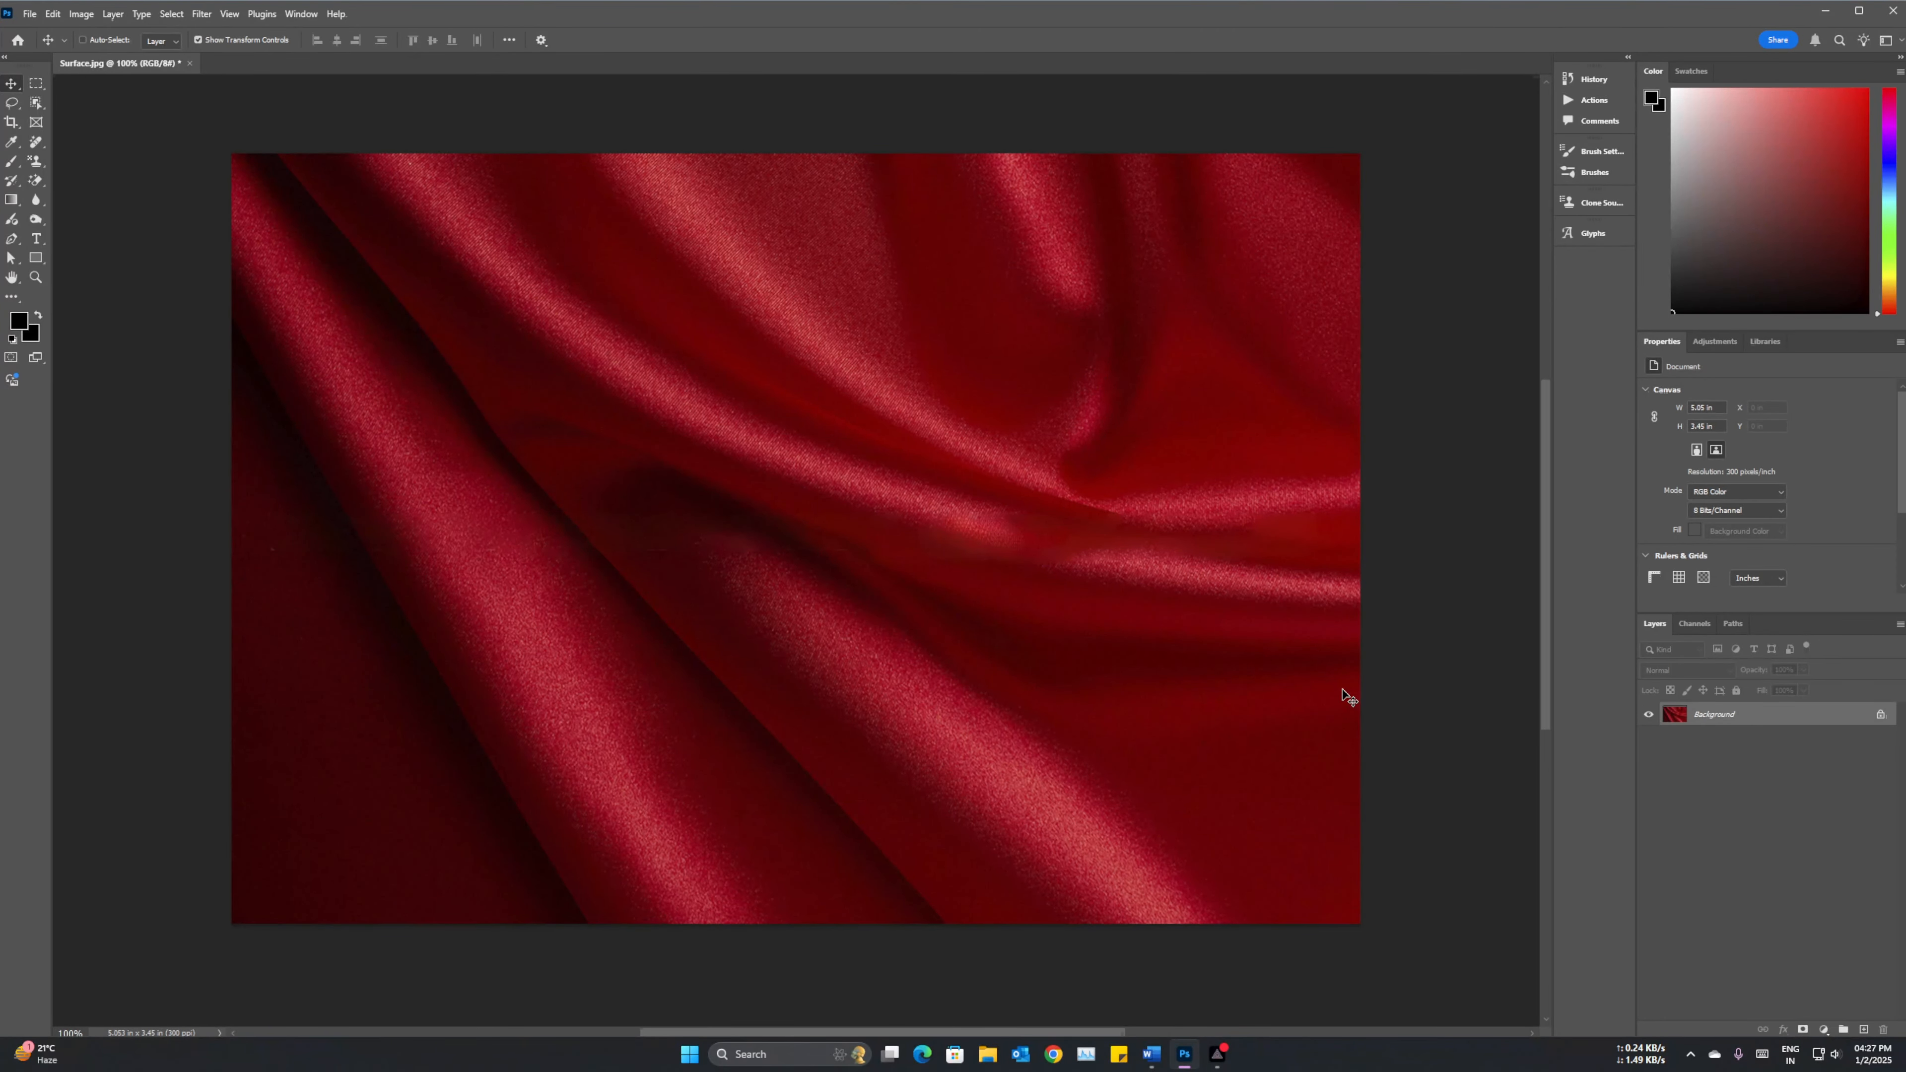
Duplicate the Background layer of the fabric image and make the copy, Layer 1, the active layer.
key("ctrl+j")
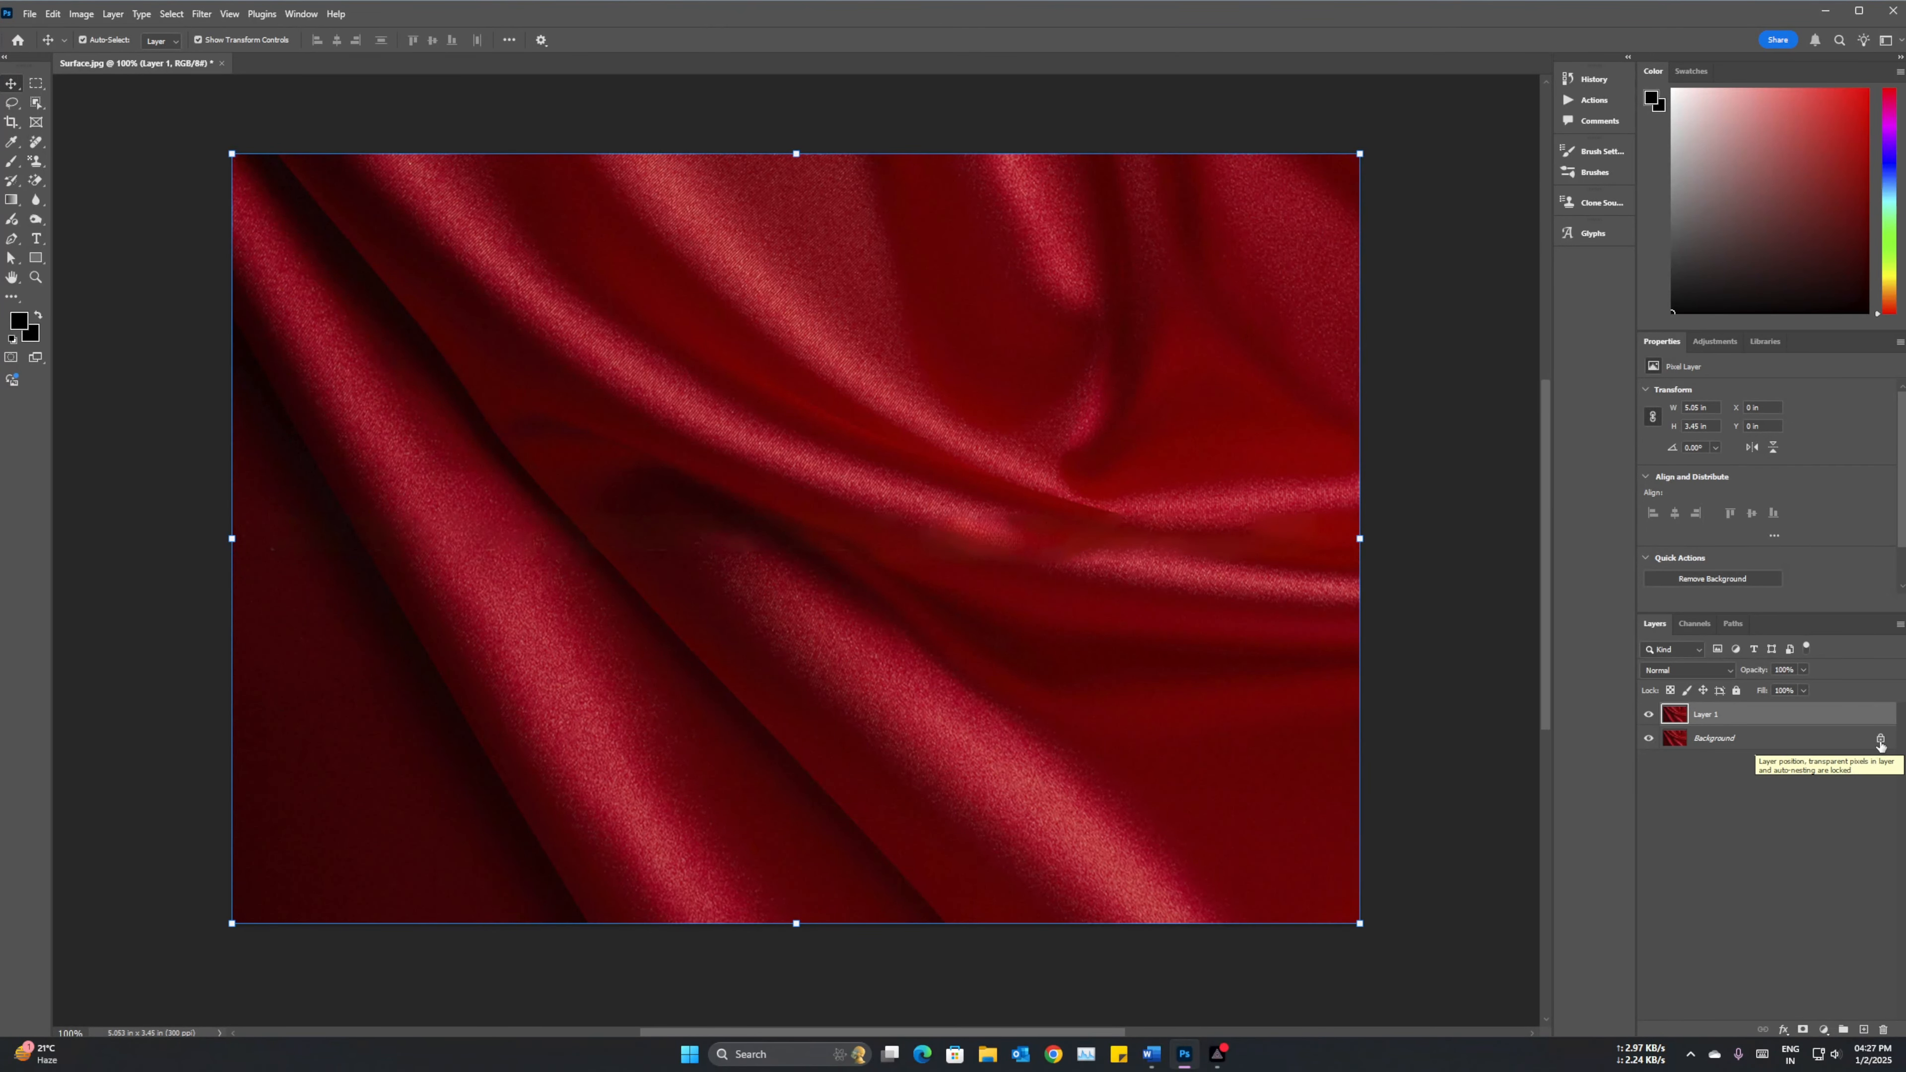
left_click(1770, 746)
left_click(863, 331)
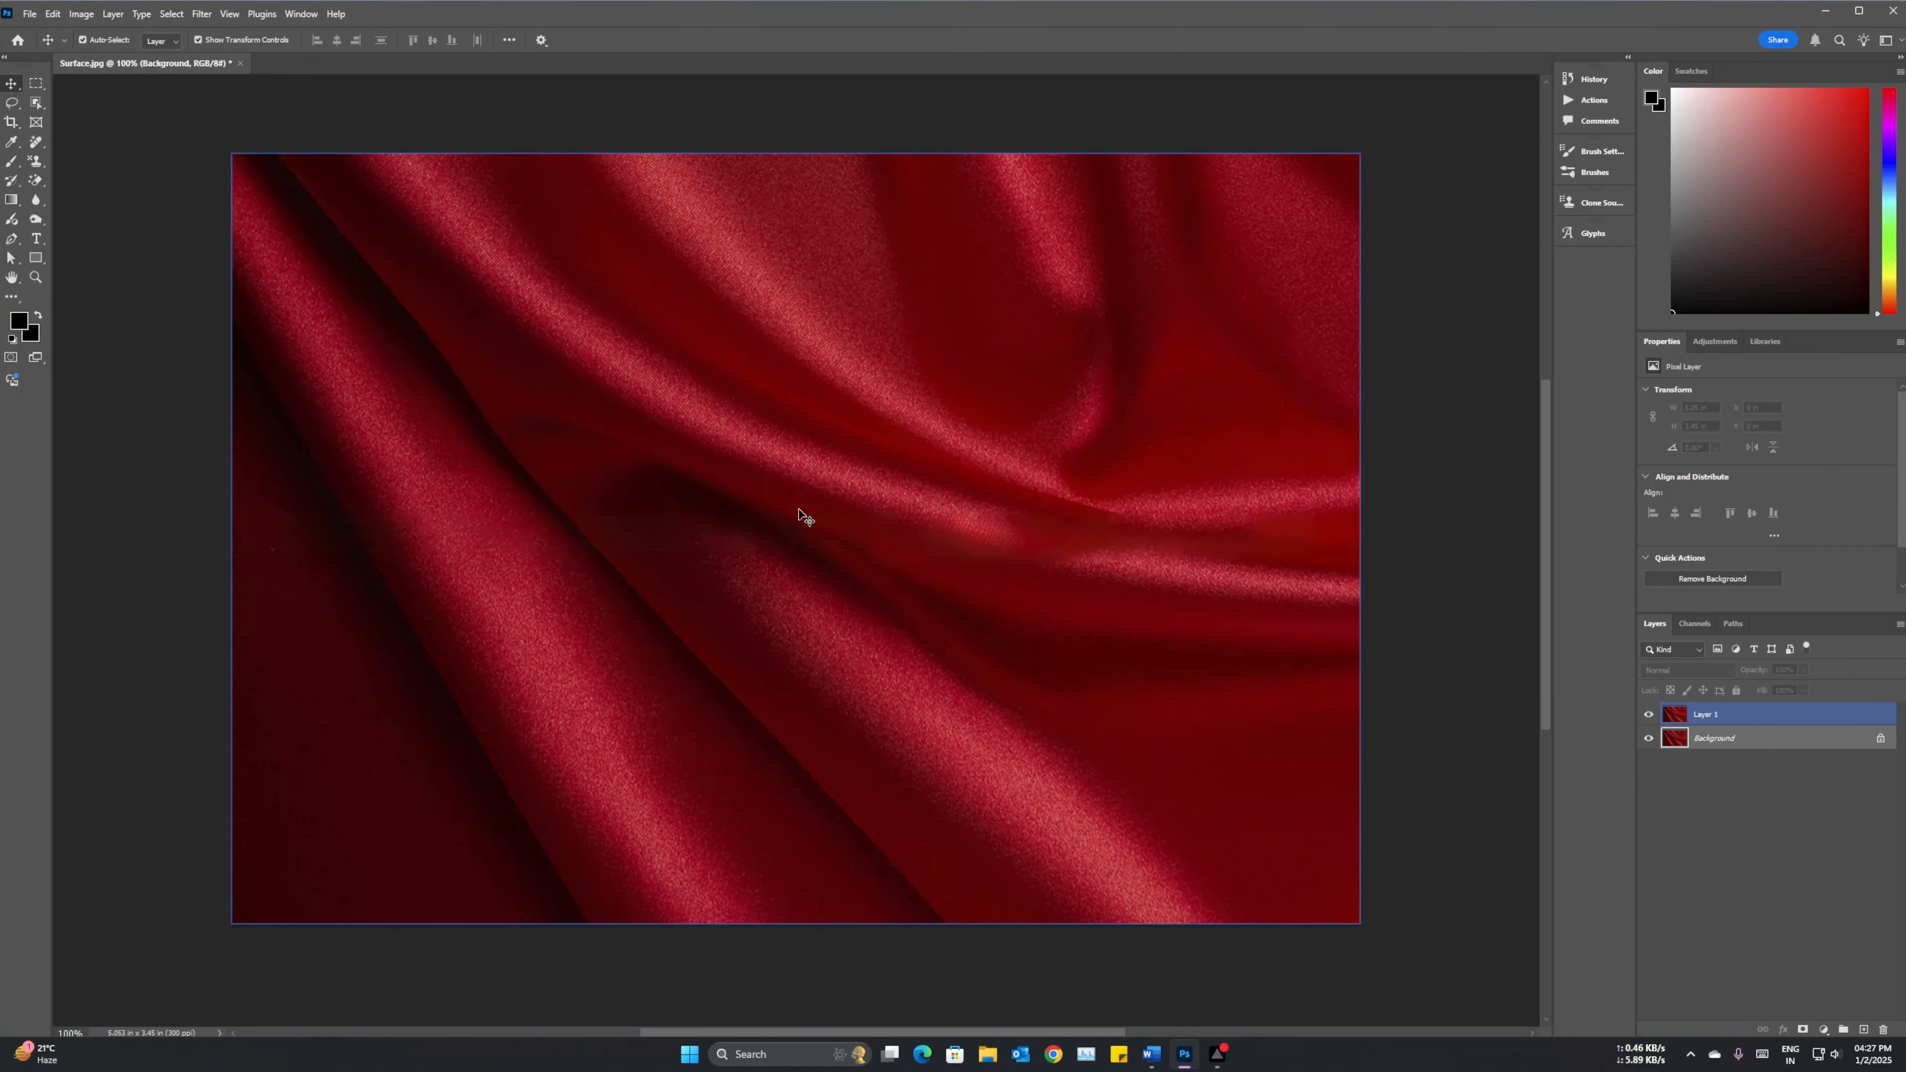
left_click(1776, 715)
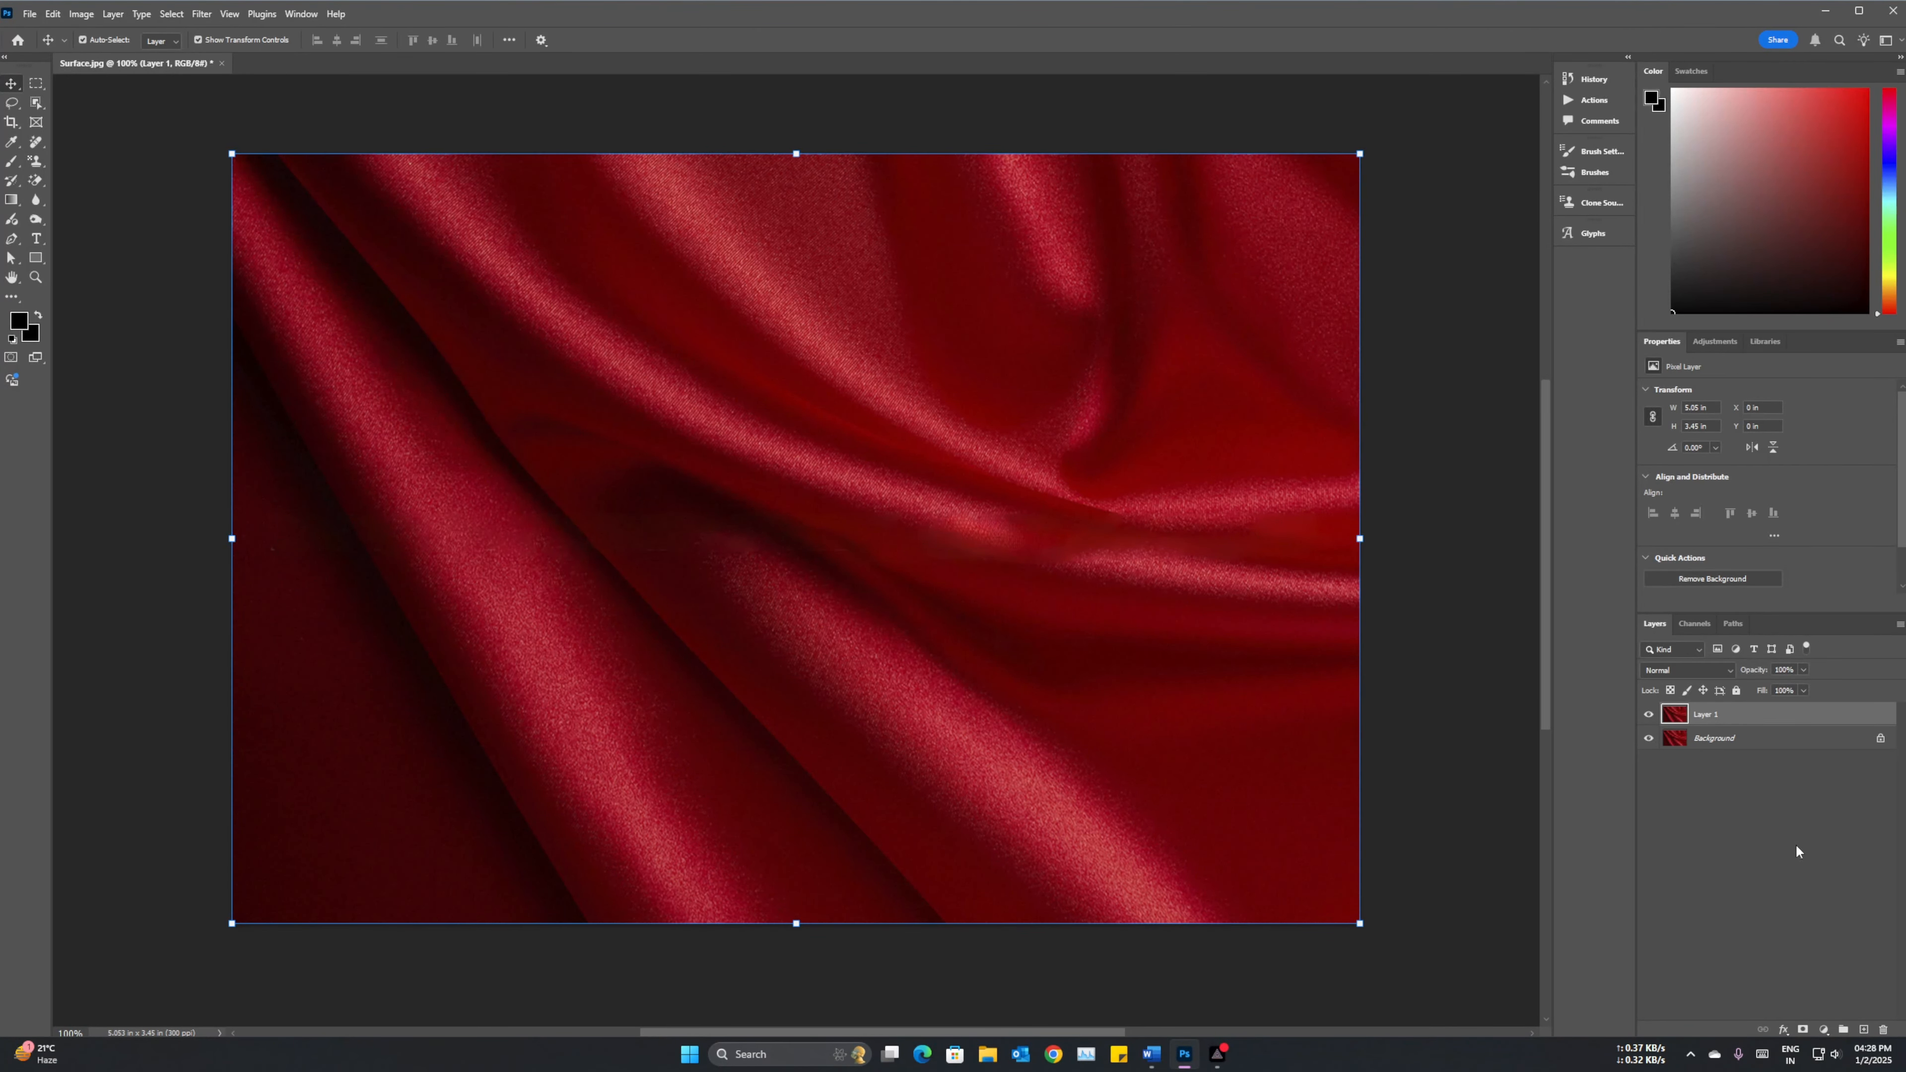
Add a Black & White adjustment layer above Layer 1 with the default settings and hide it.
left_click(1825, 1033)
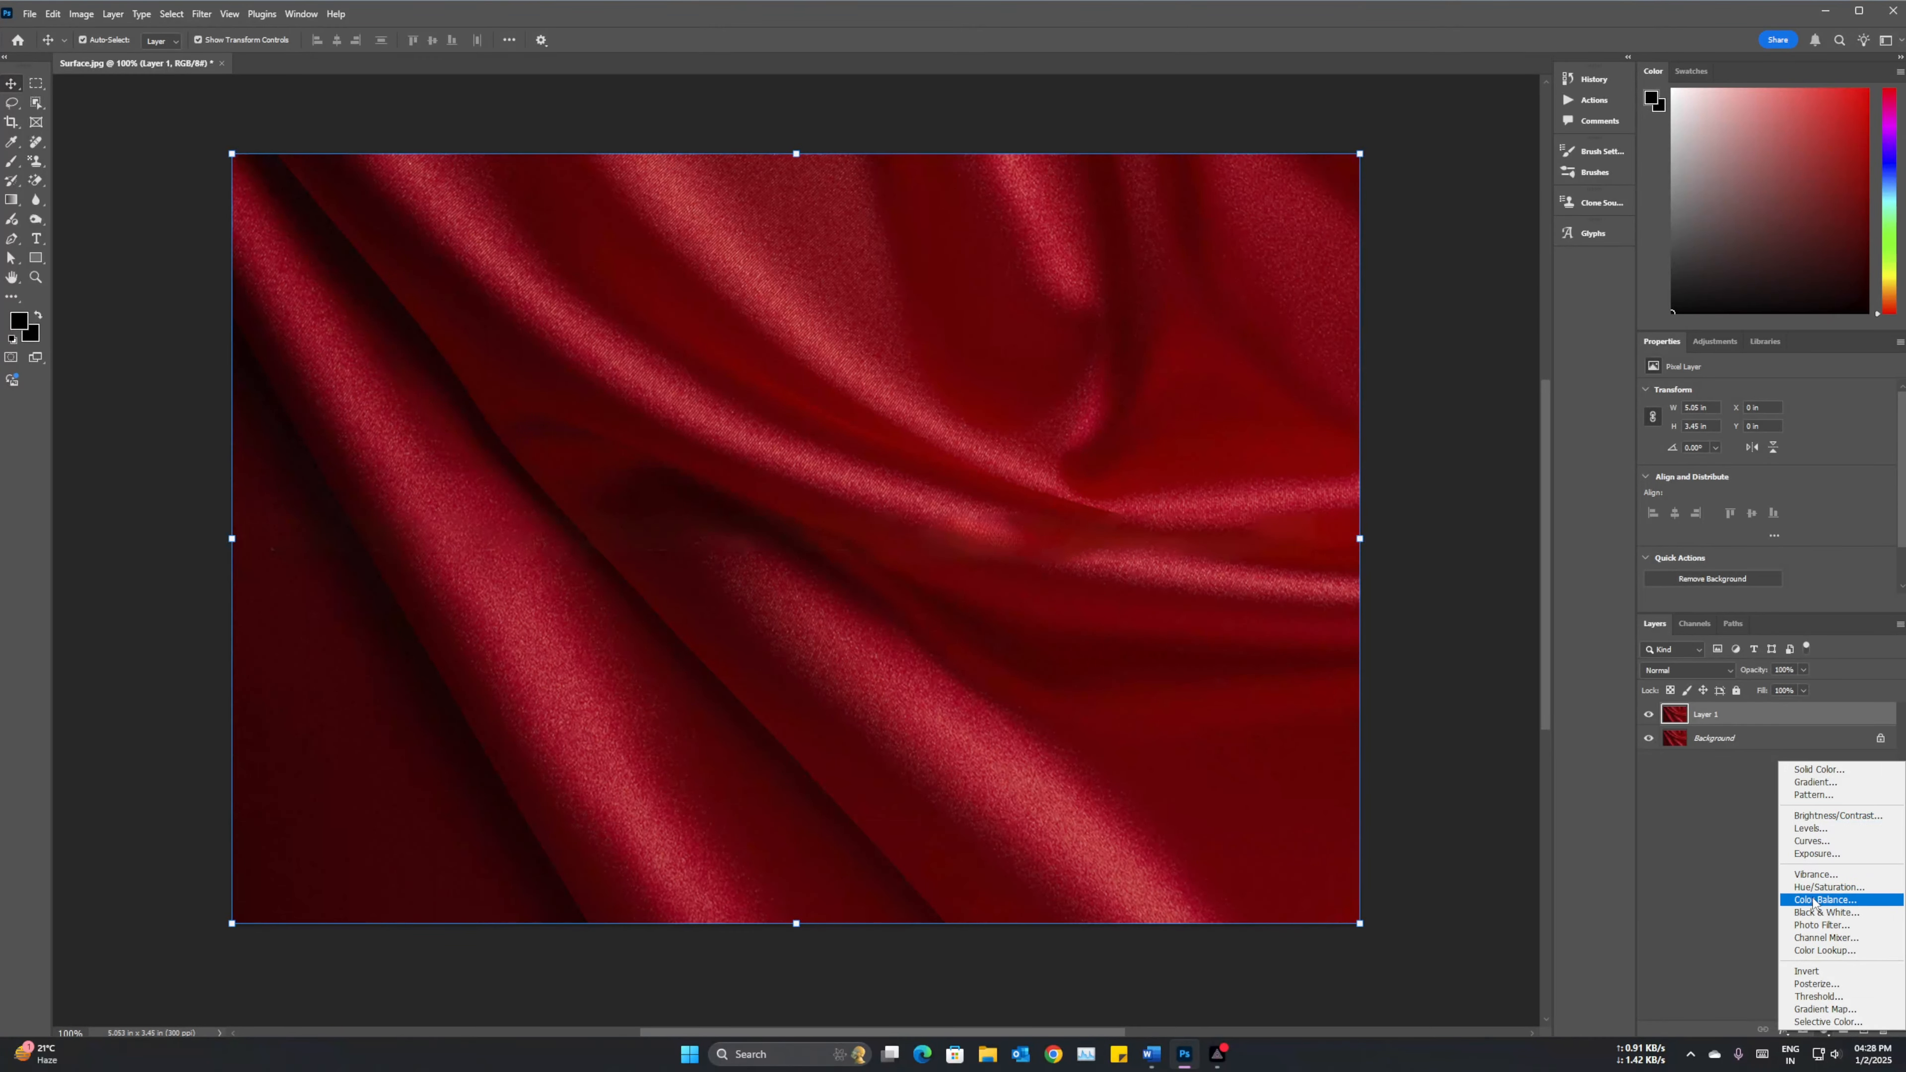
left_click(1821, 912)
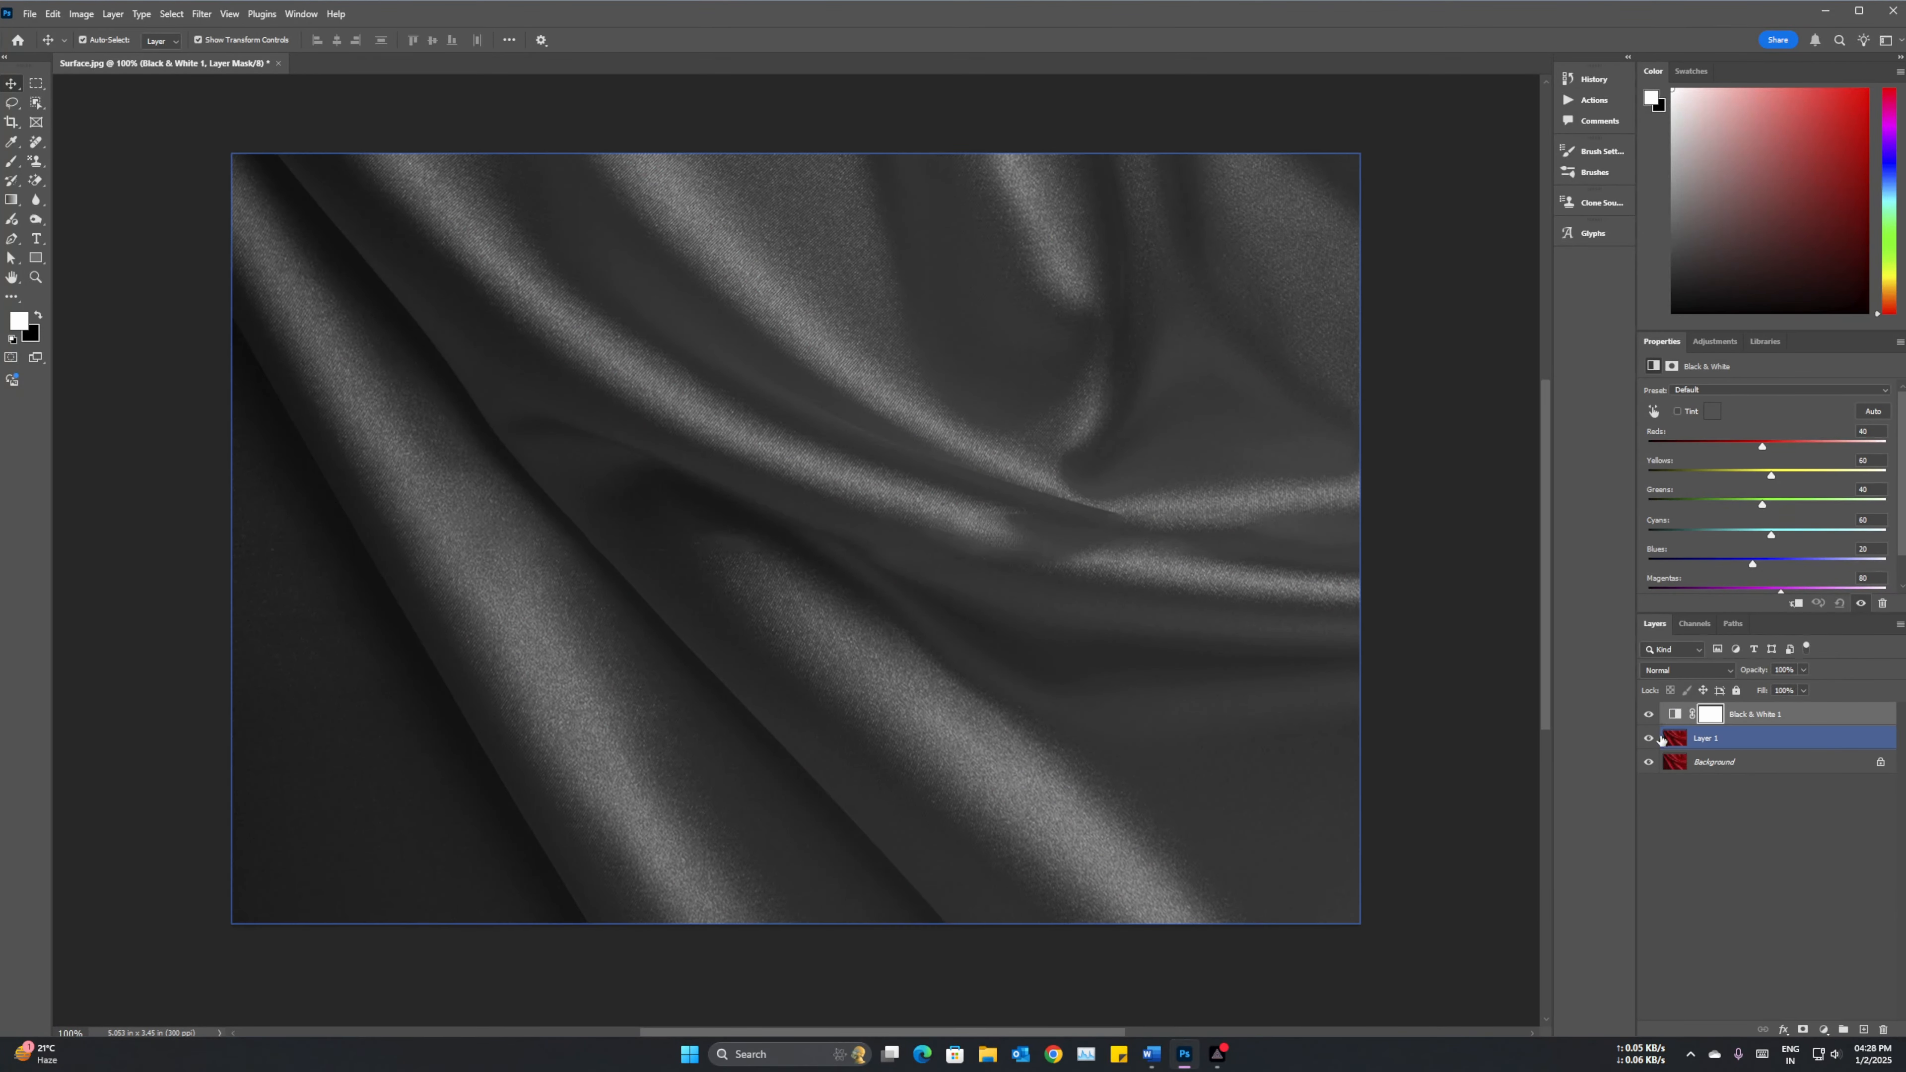
left_click(1649, 716)
Apply the Black & White adjustment with the Default preset directly to Layer 1 and delete the hidden Black & White adjustment layer.
left_click(1749, 740)
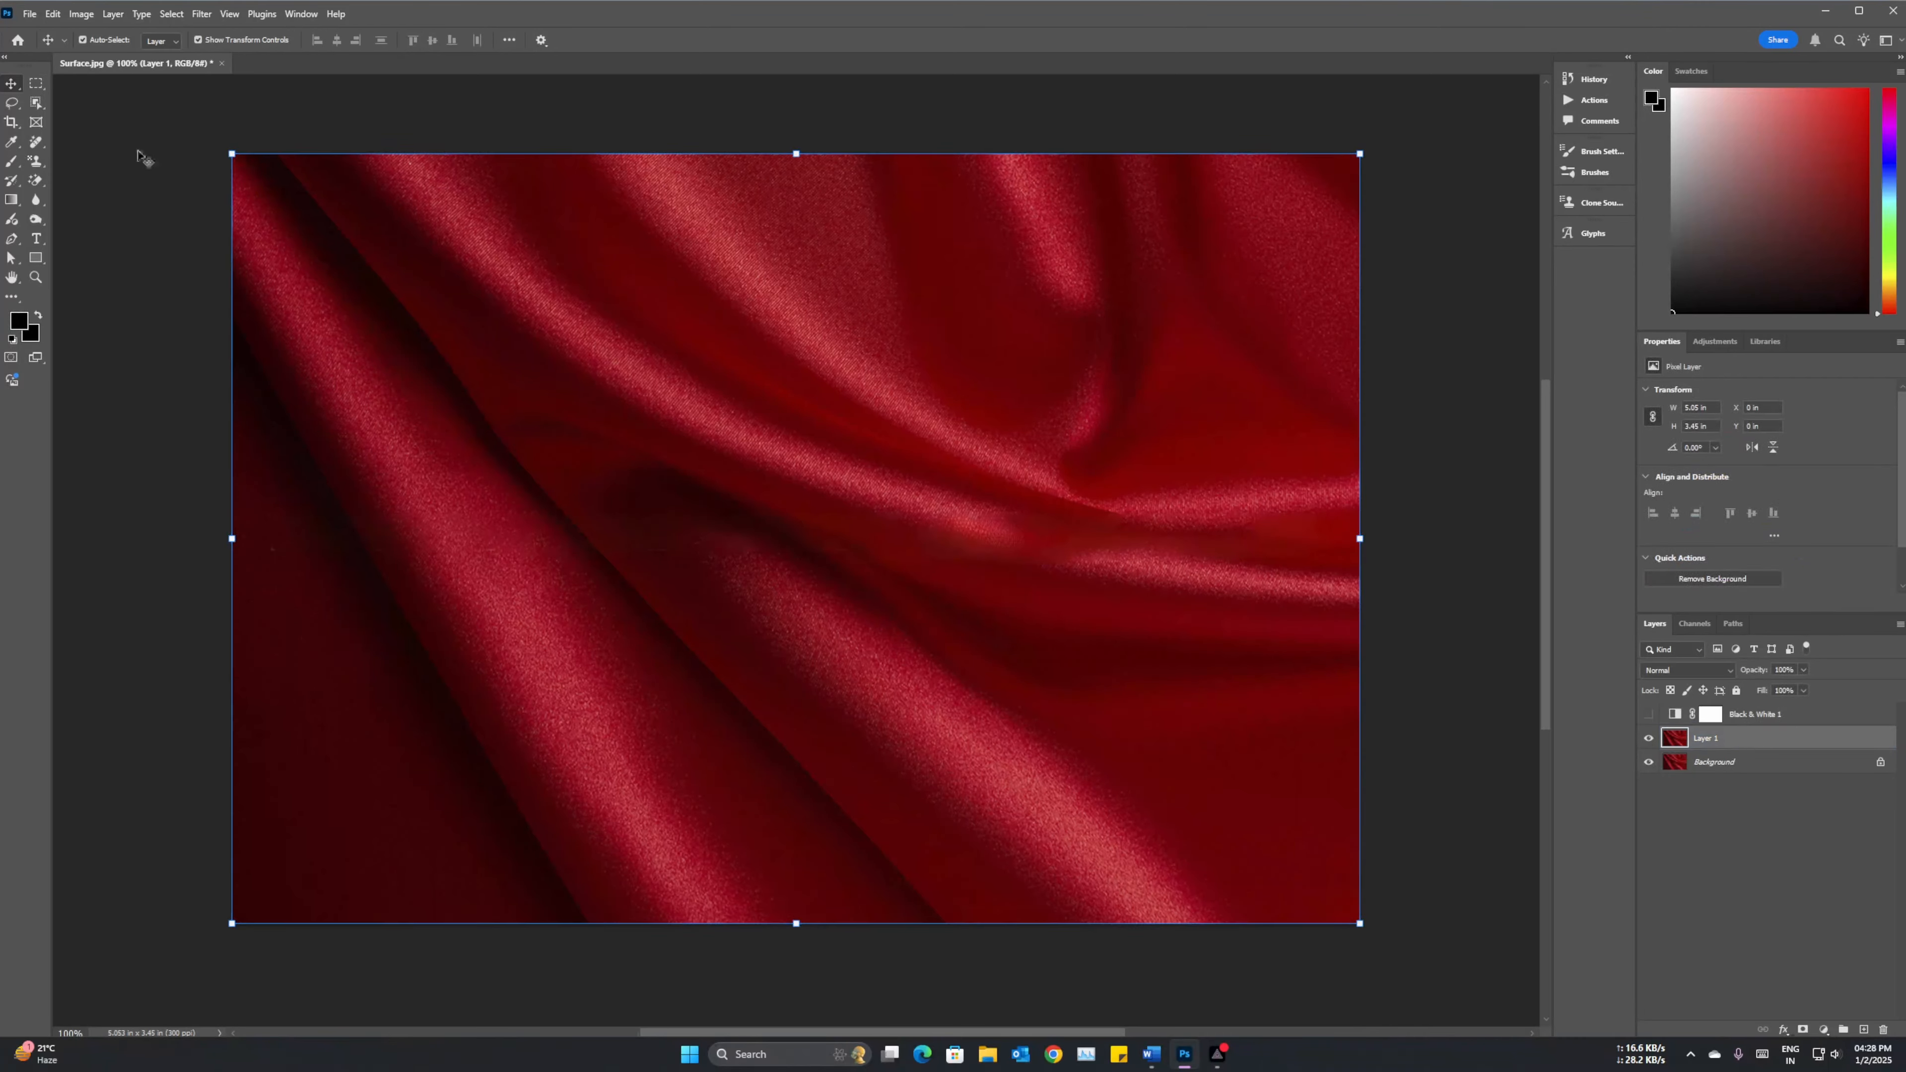
left_click(82, 15)
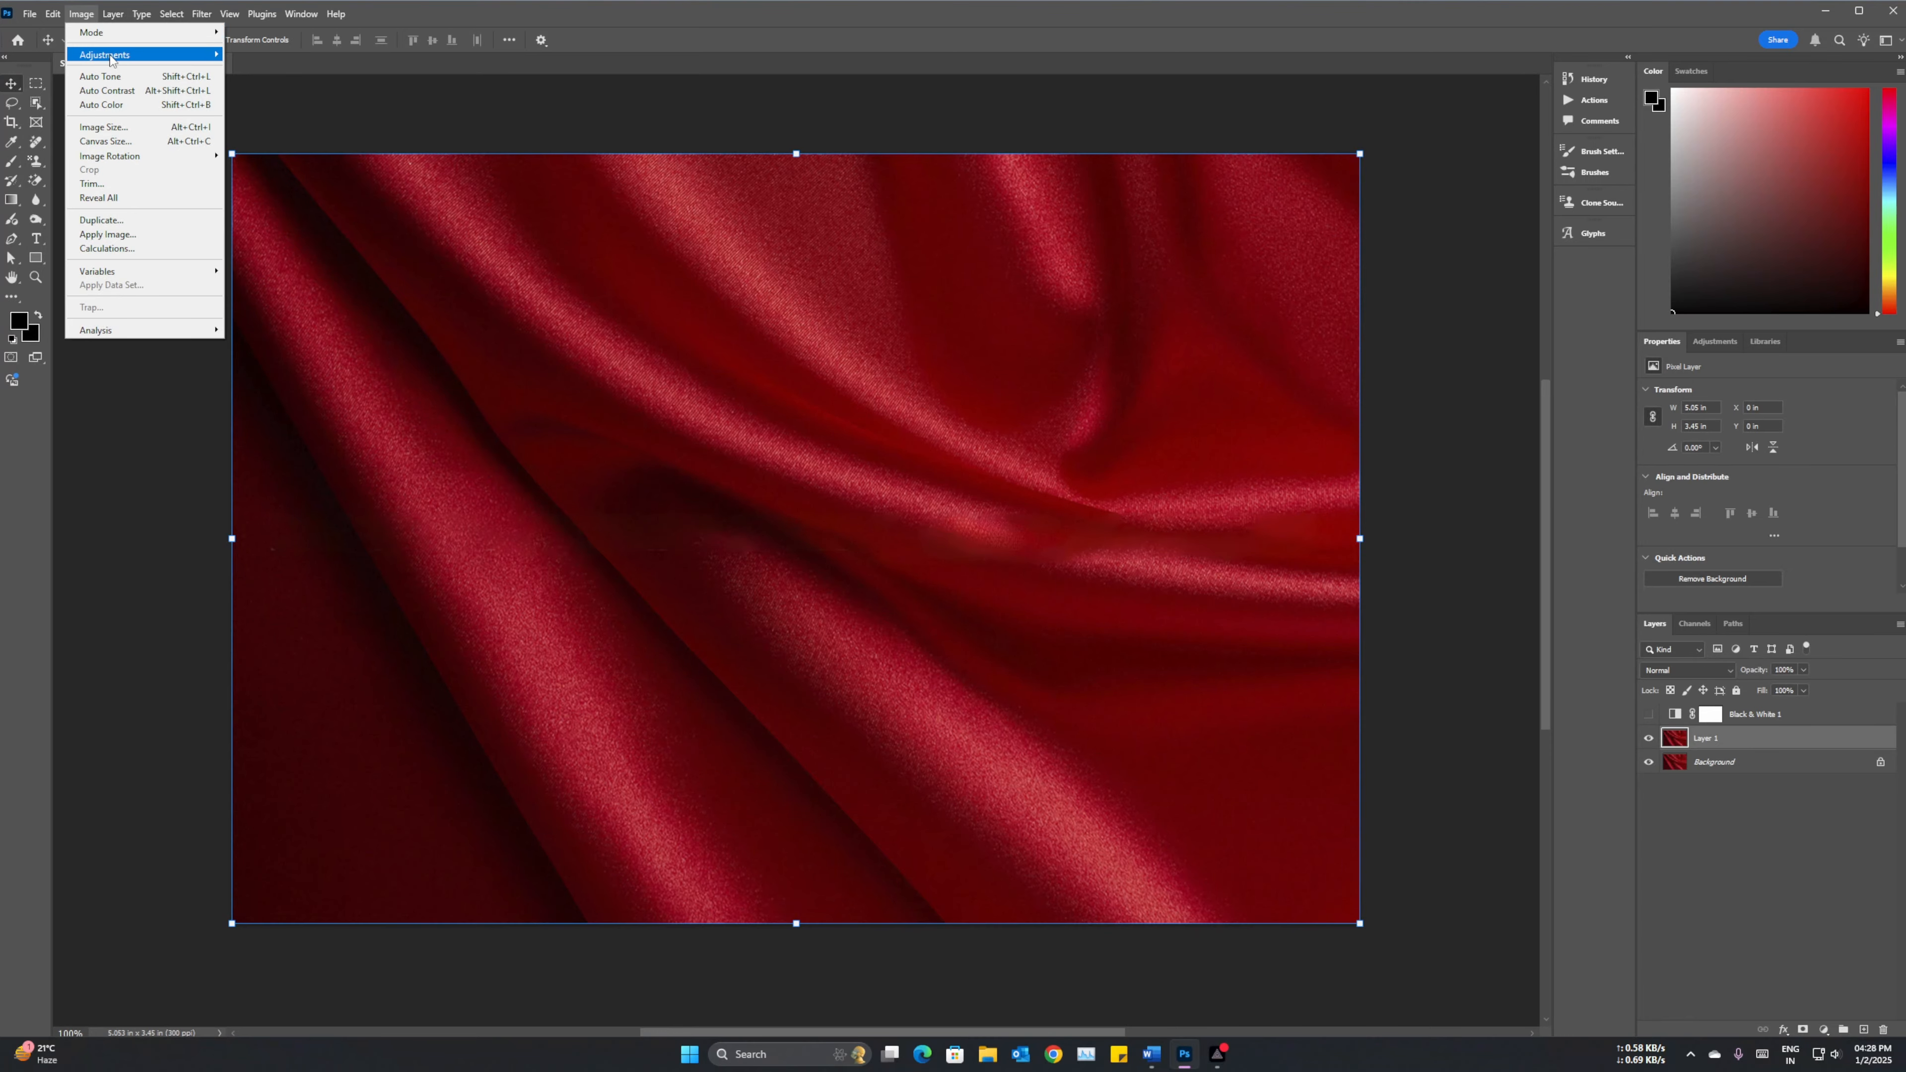
mouse_move(120, 54)
left_click(267, 161)
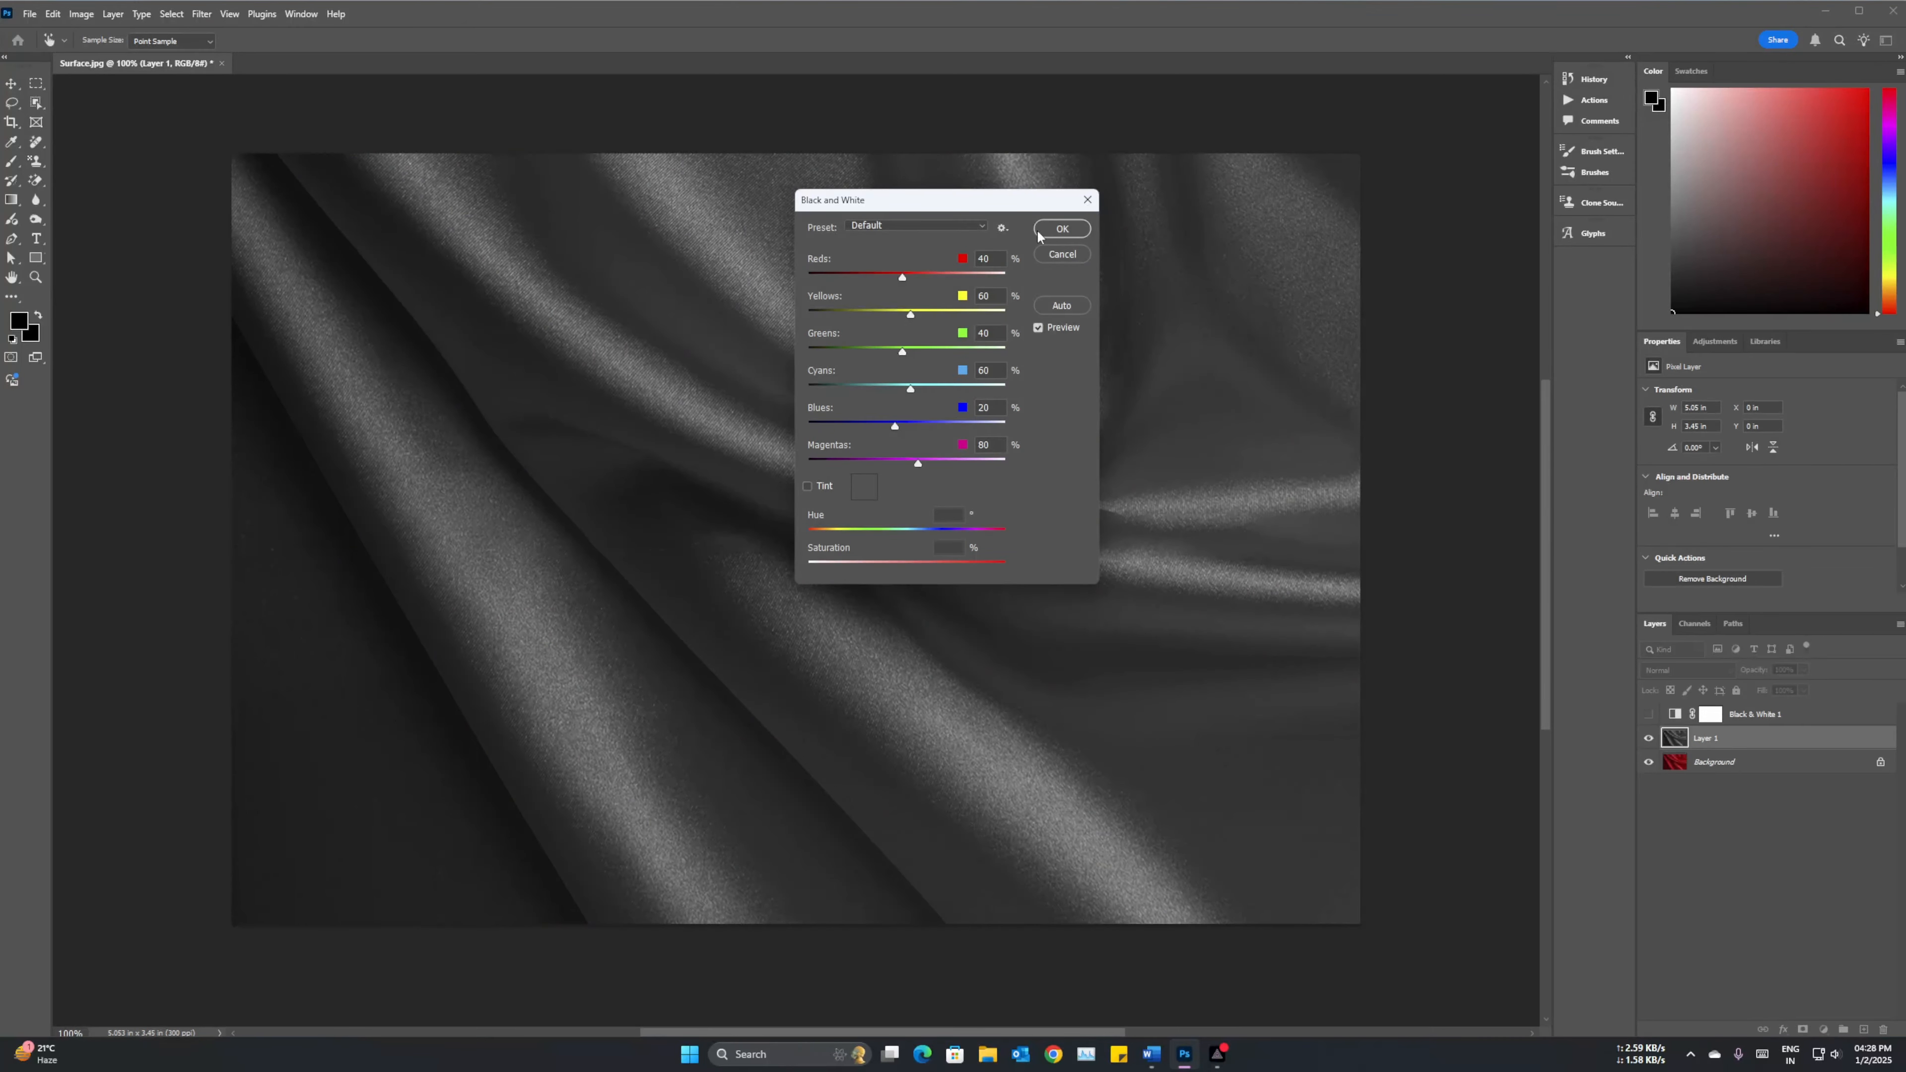
left_click(1060, 229)
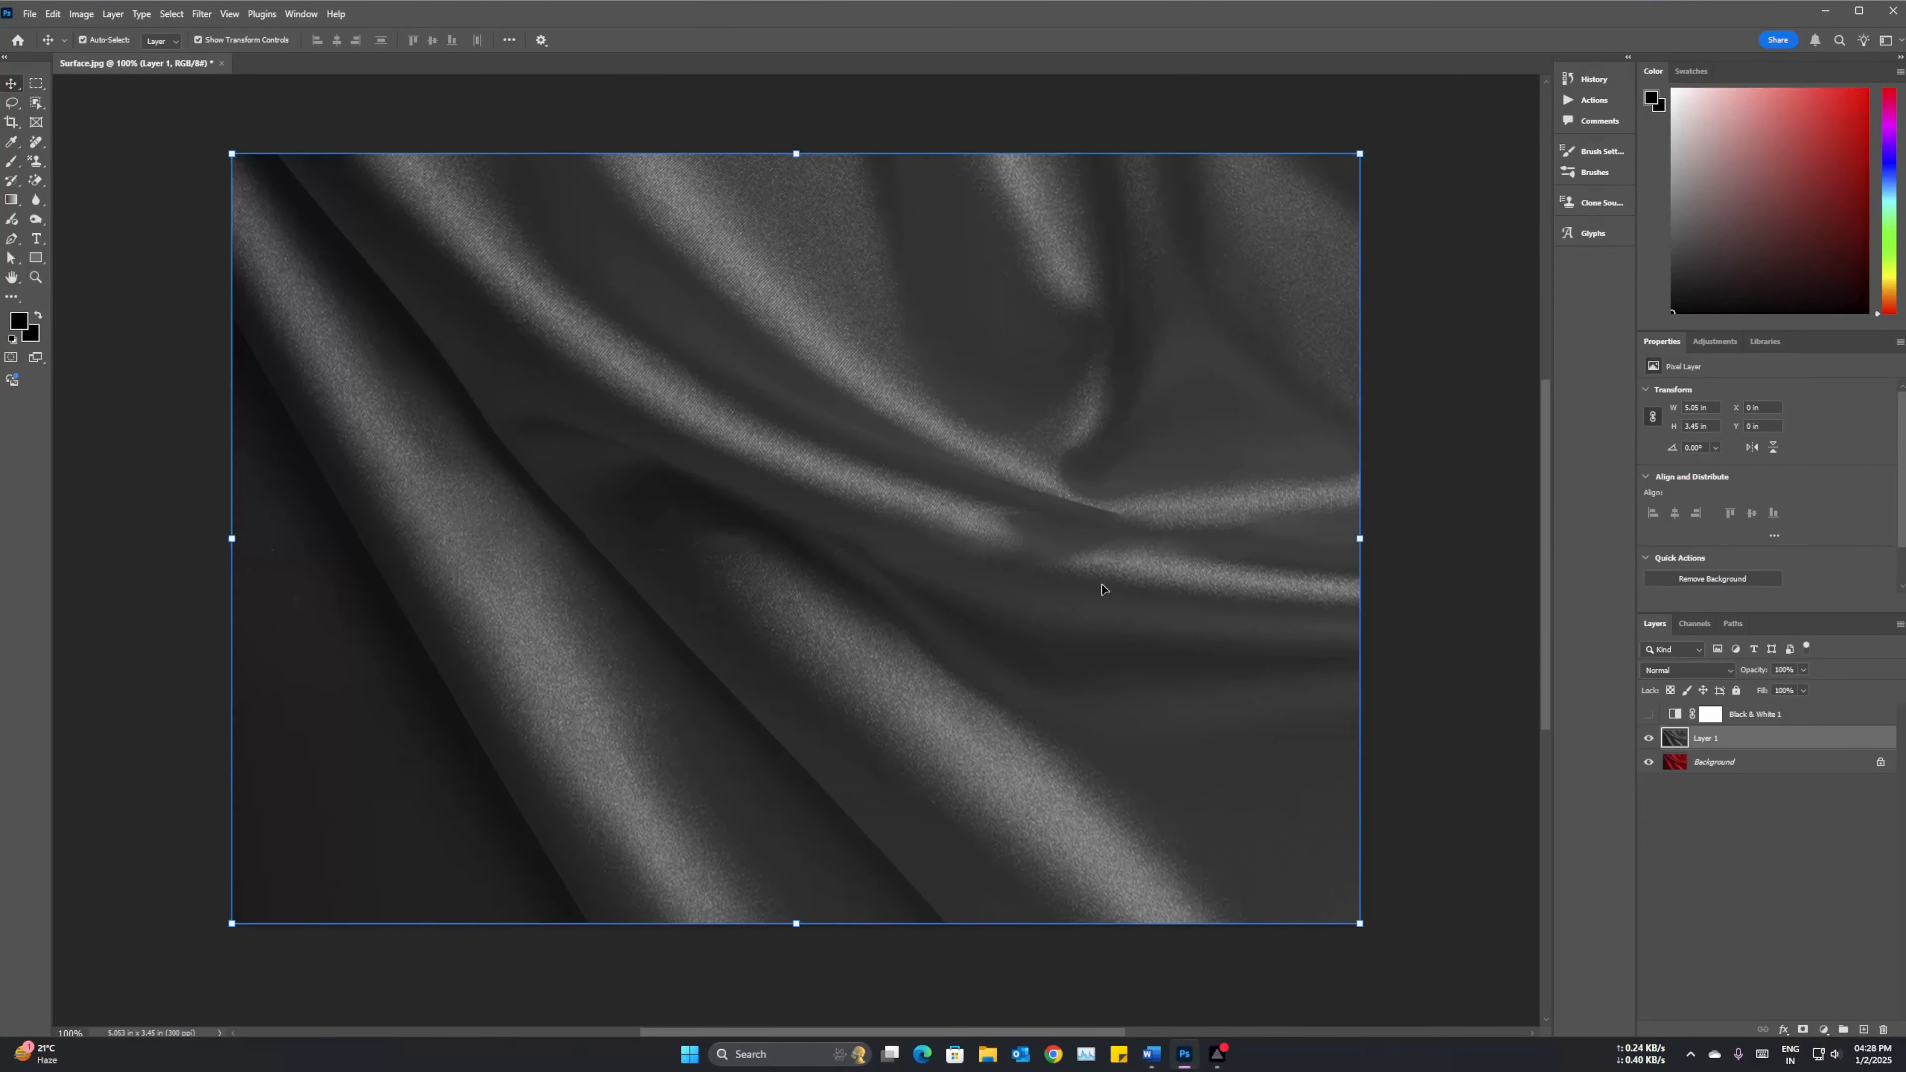
left_click_drag(1808, 718, 1882, 1033)
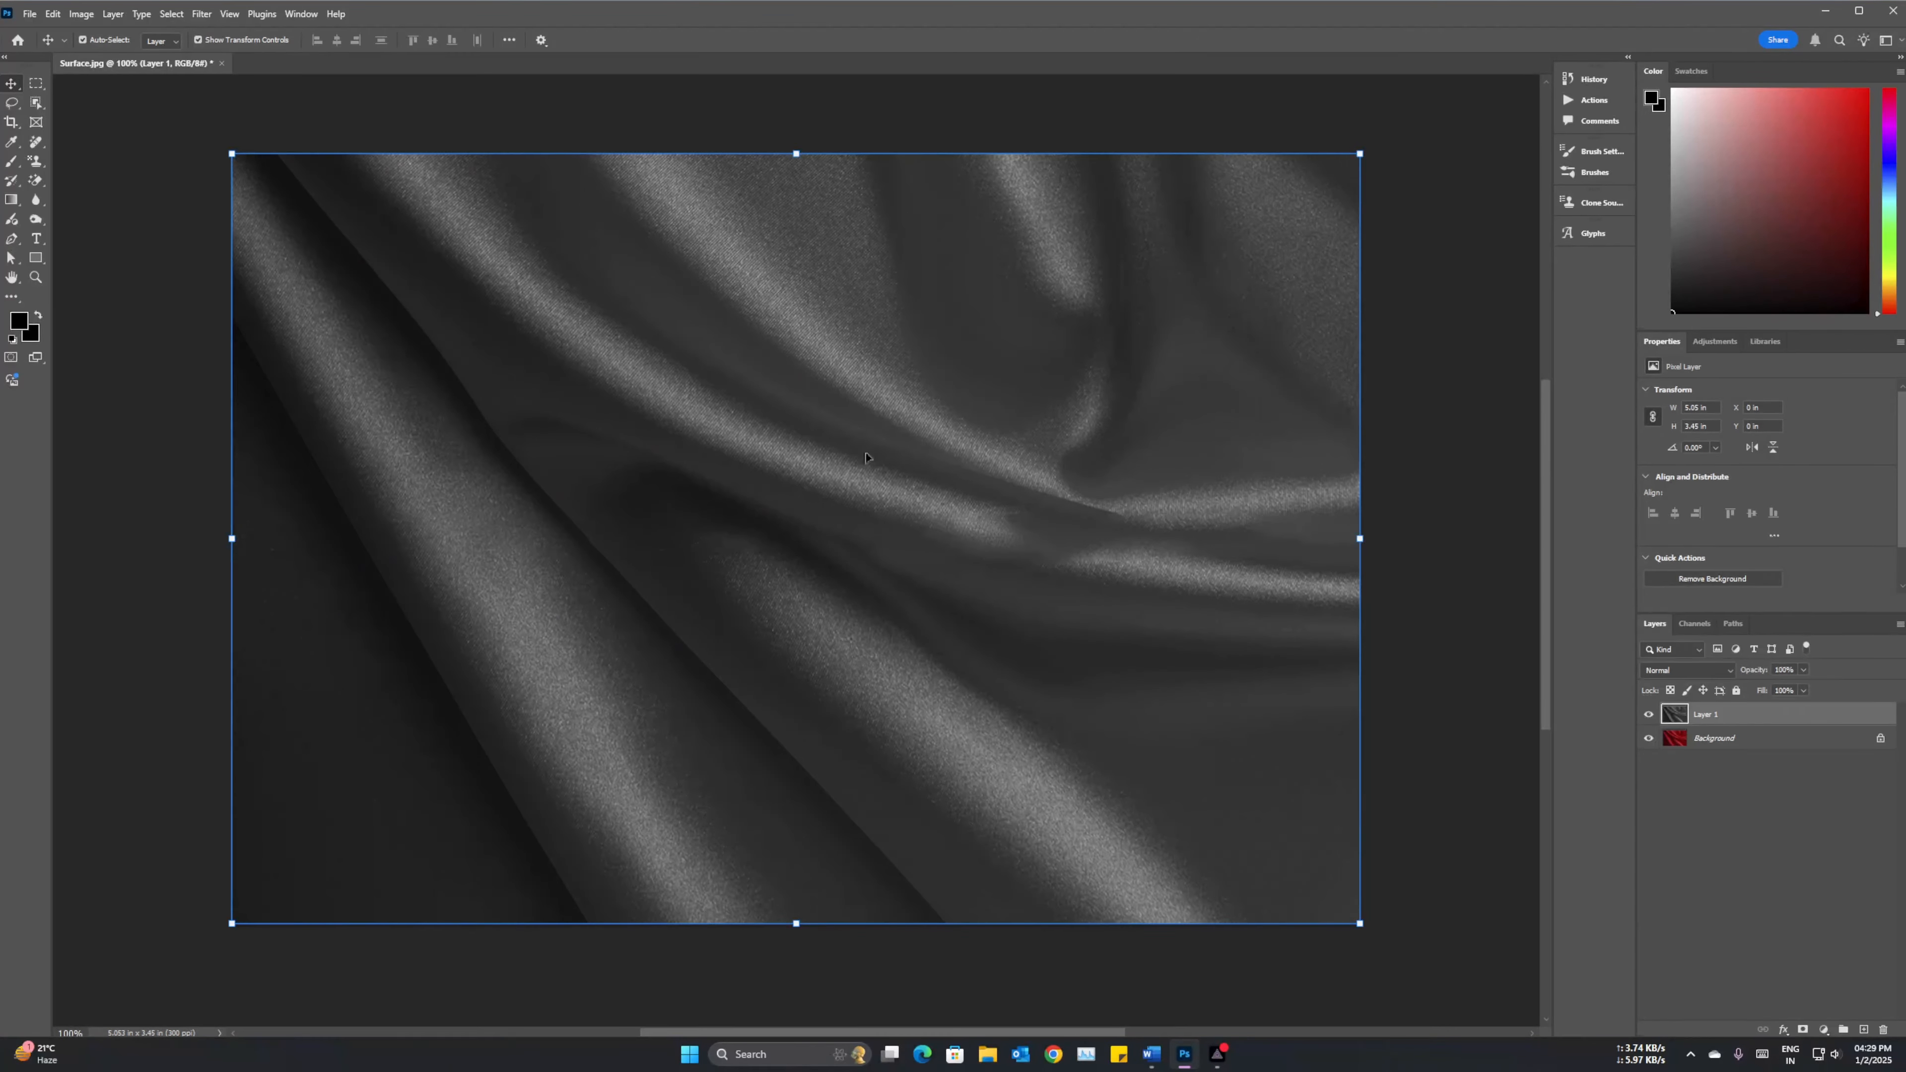
Apply a Gaussian Blur to the black-and-white Layer 1, adjusting the radius to smooth out the fabric grain.
left_click(1449, 406)
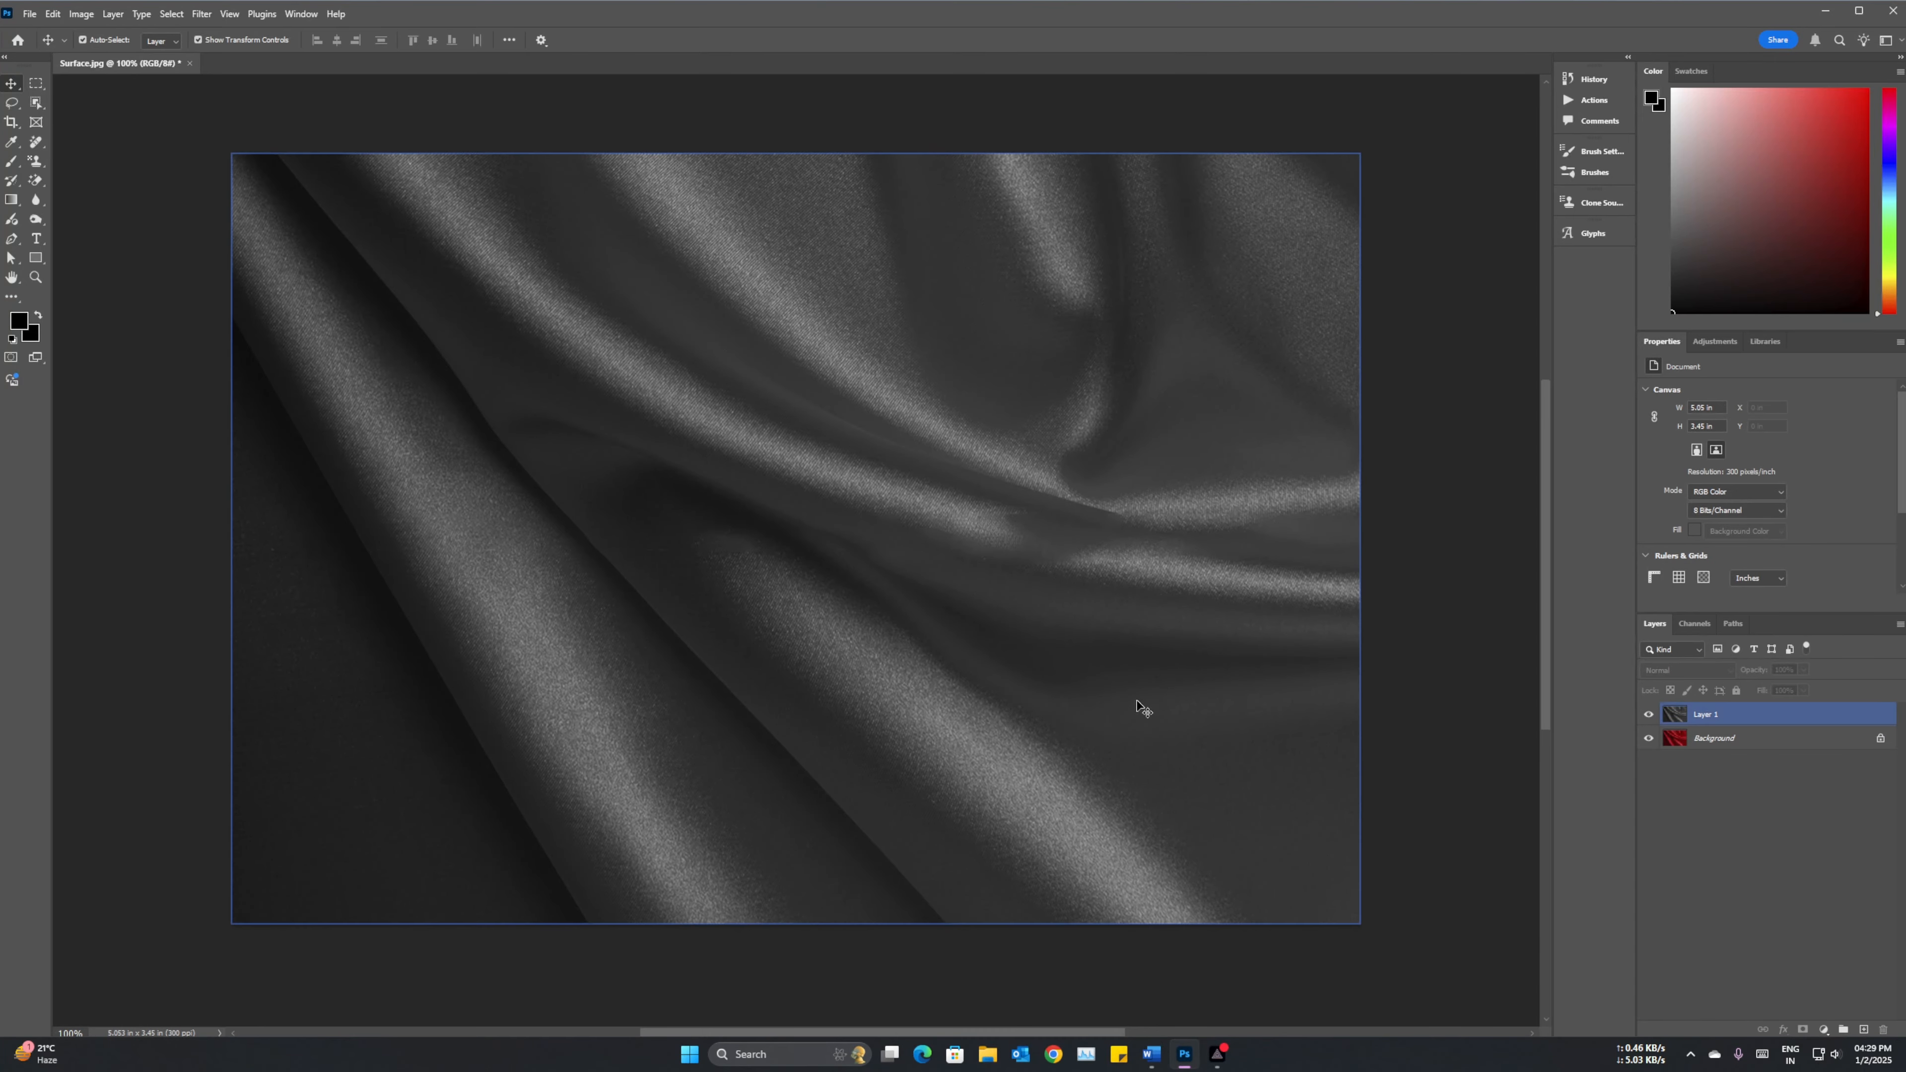
left_click(1769, 714)
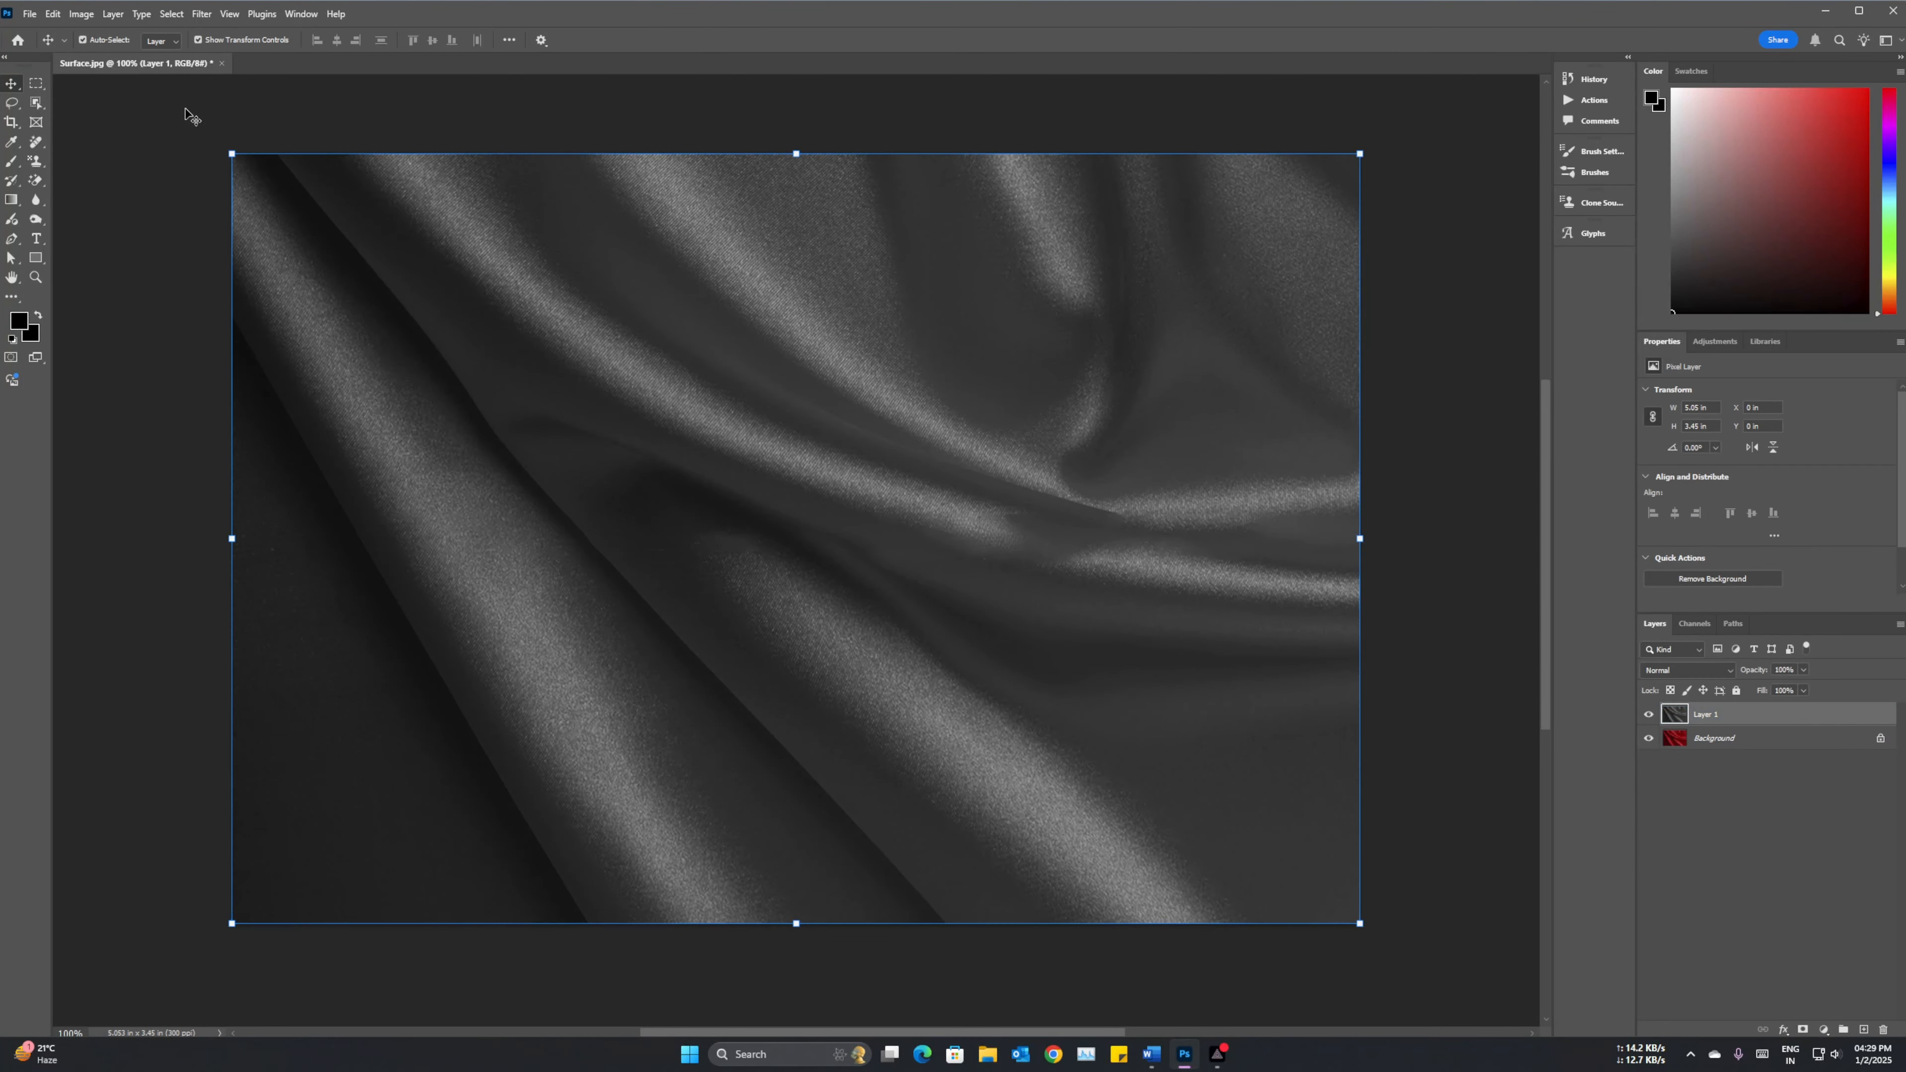
left_click(201, 13)
mouse_move(255, 193)
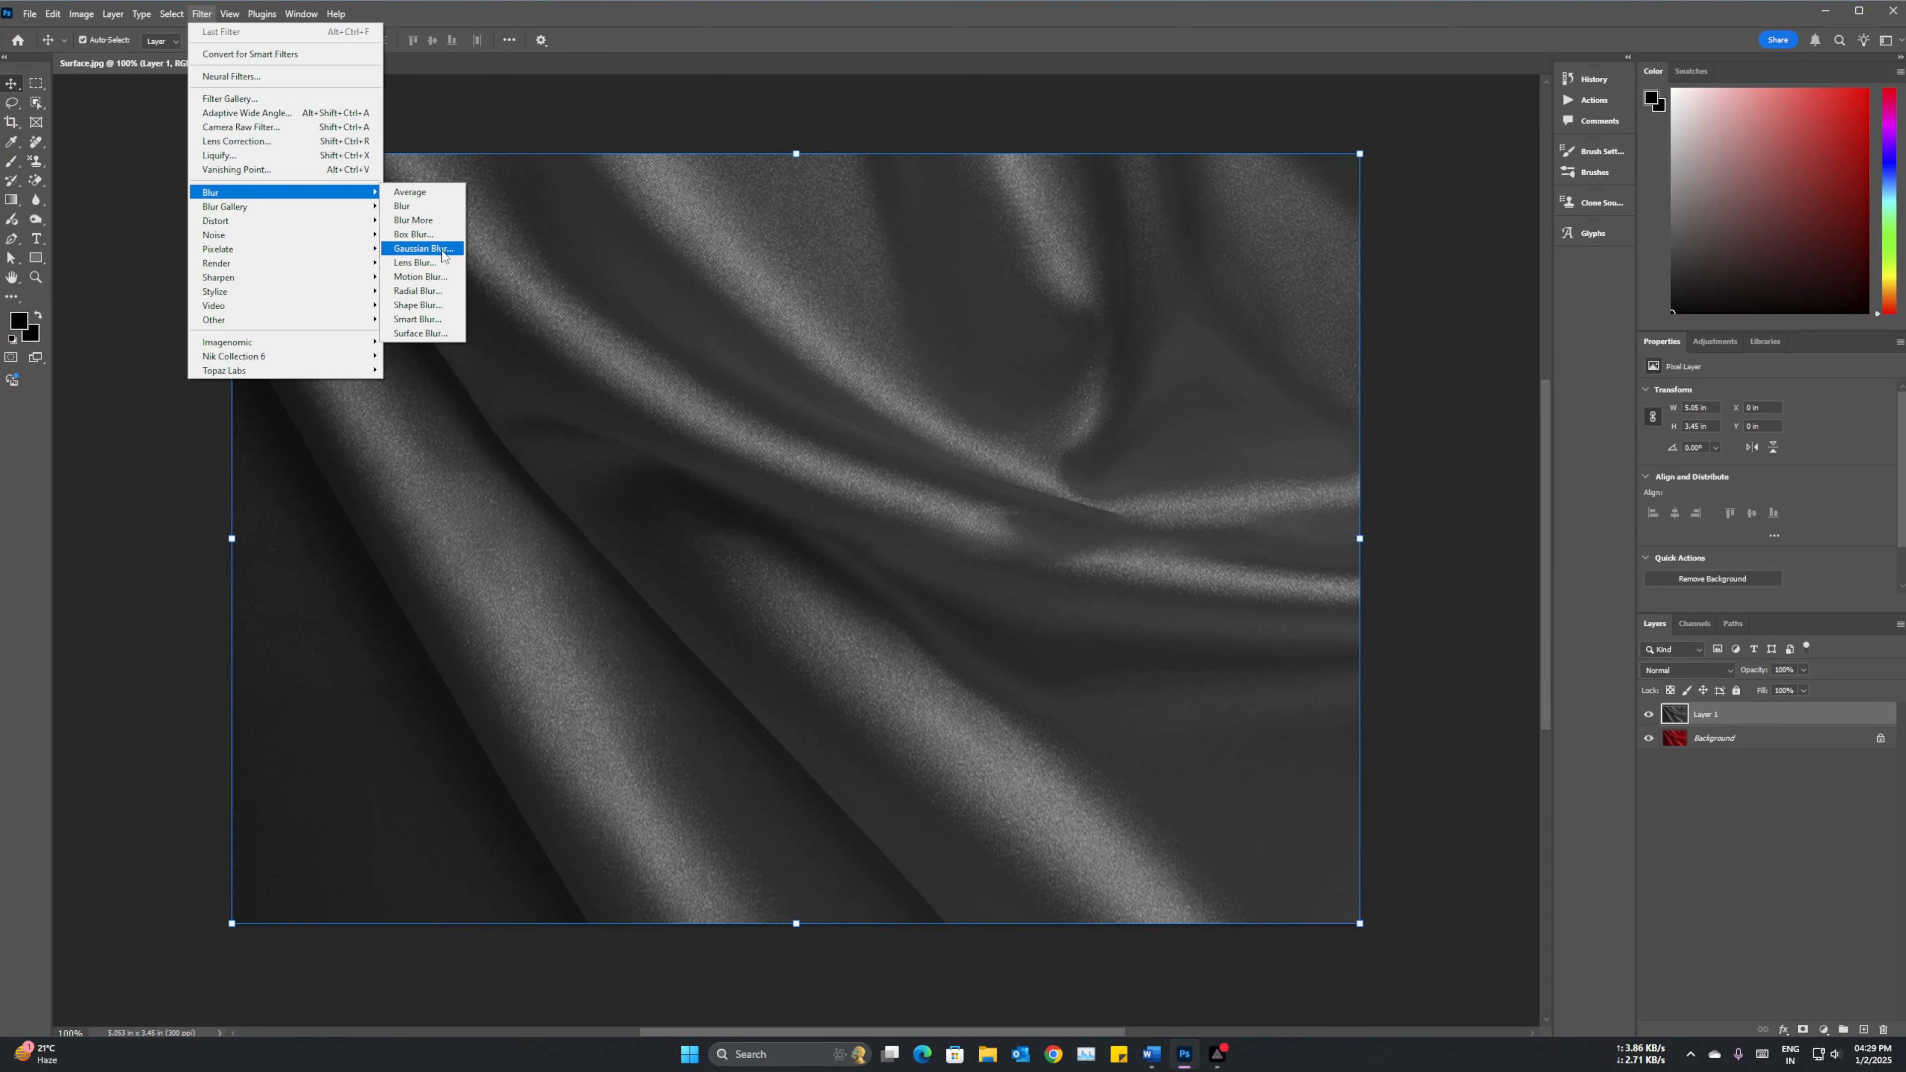
left_click(422, 248)
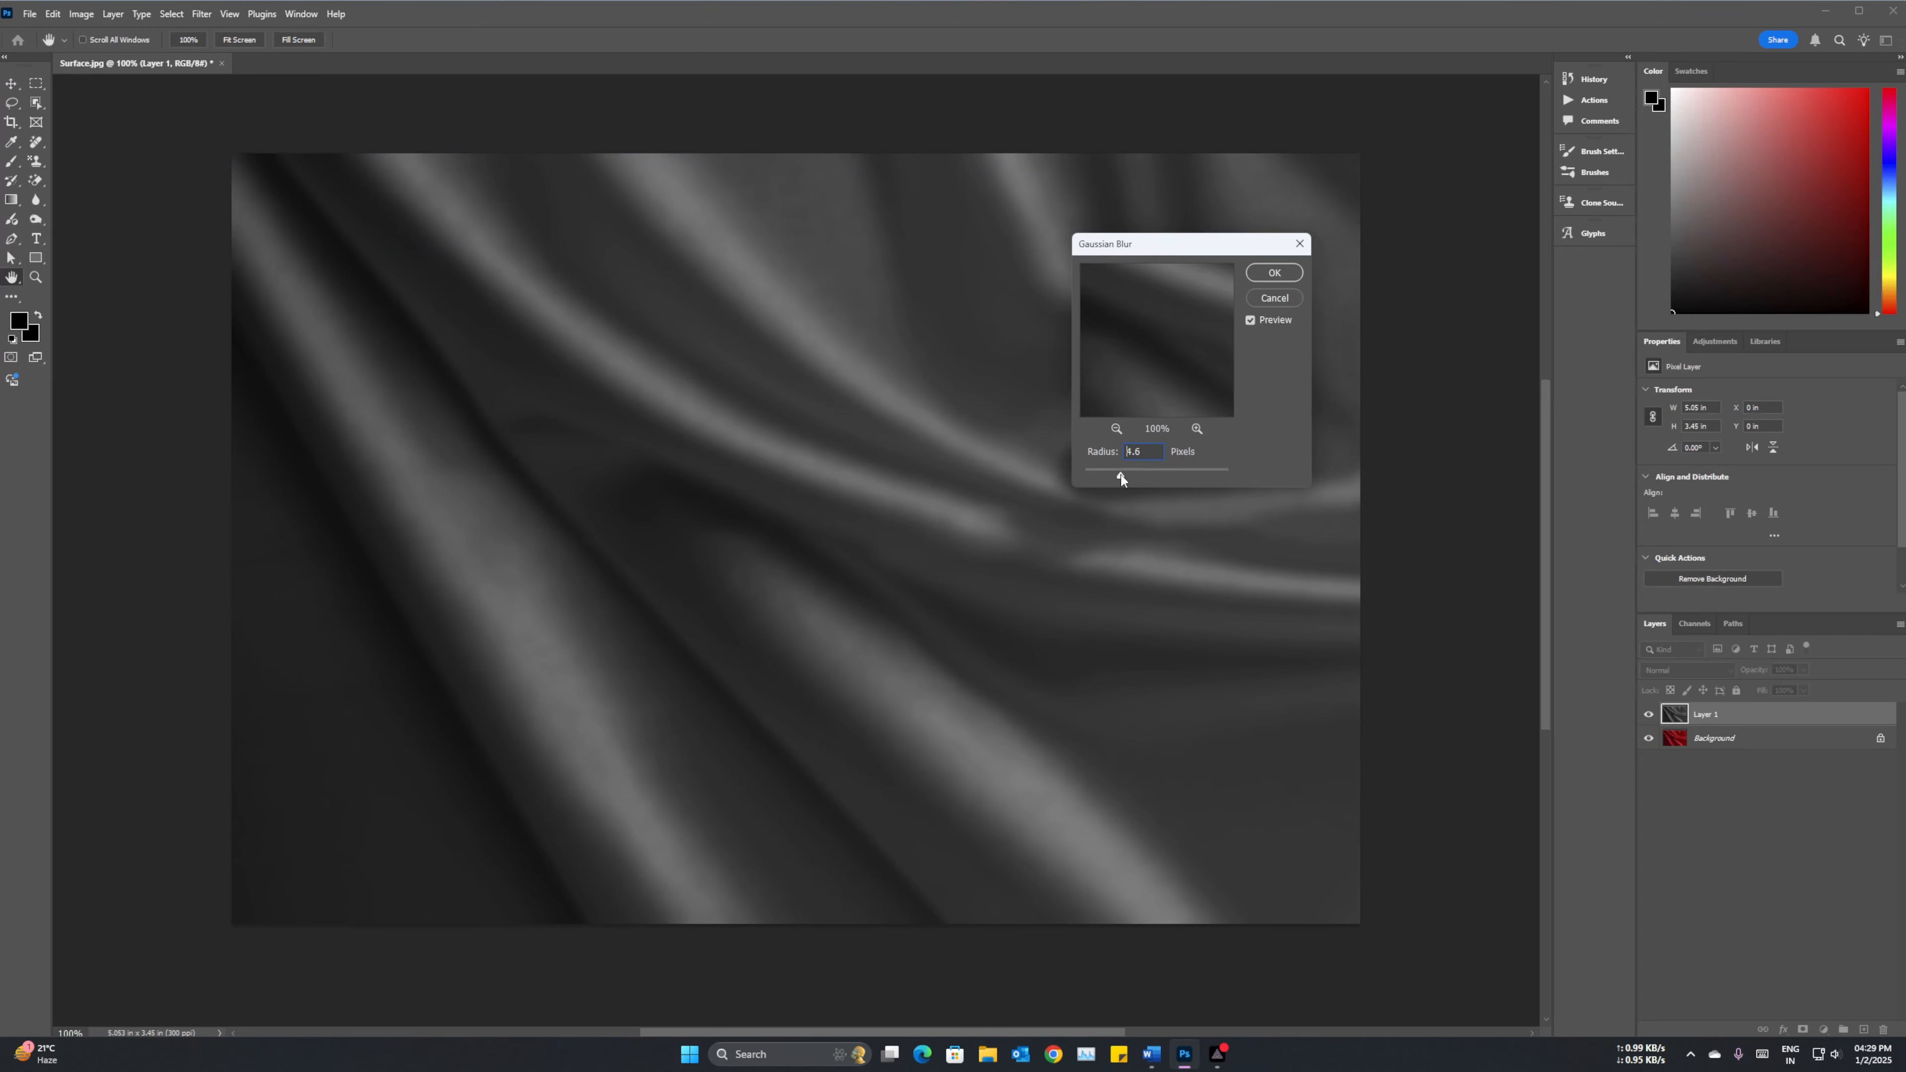
left_click_drag(1120, 475, 1113, 476)
left_click_drag(1117, 475, 1141, 470)
left_click(1279, 275)
left_click(1435, 353)
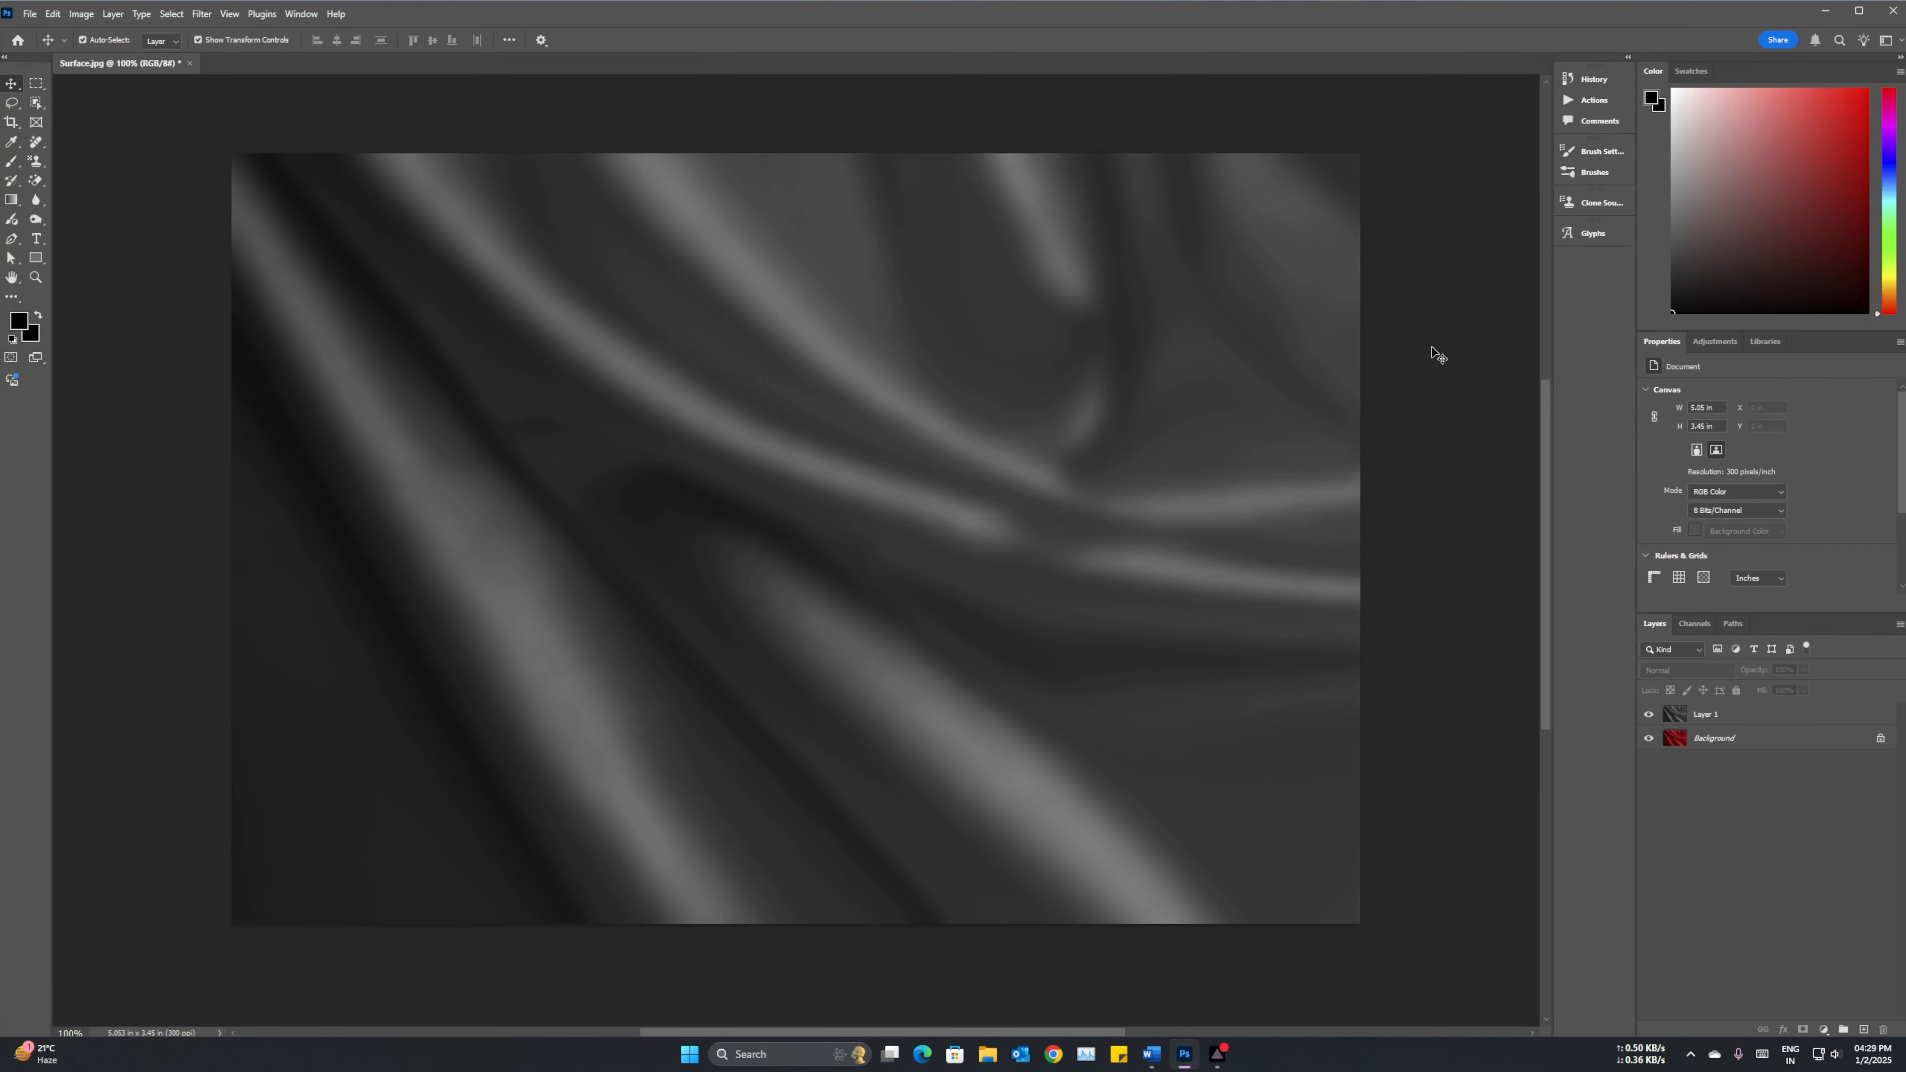
left_click(759, 312)
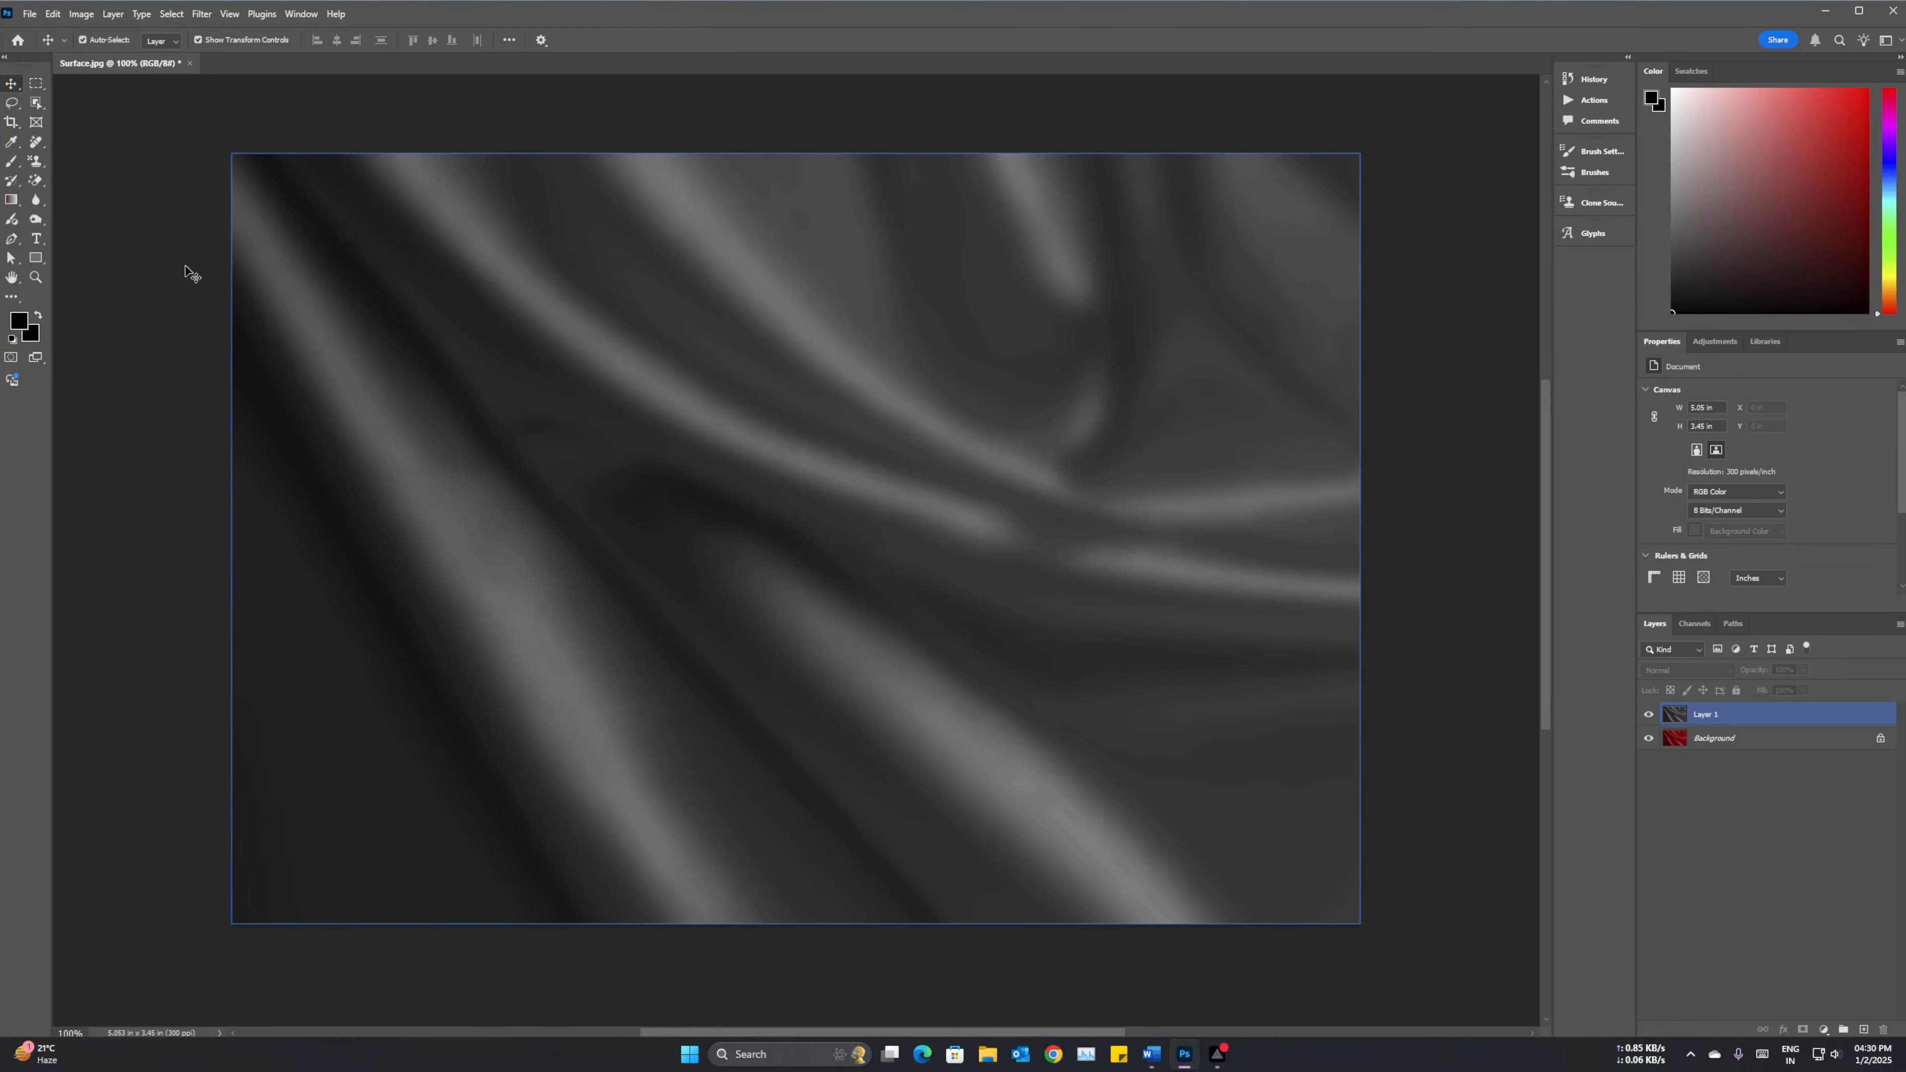
left_click(75, 82)
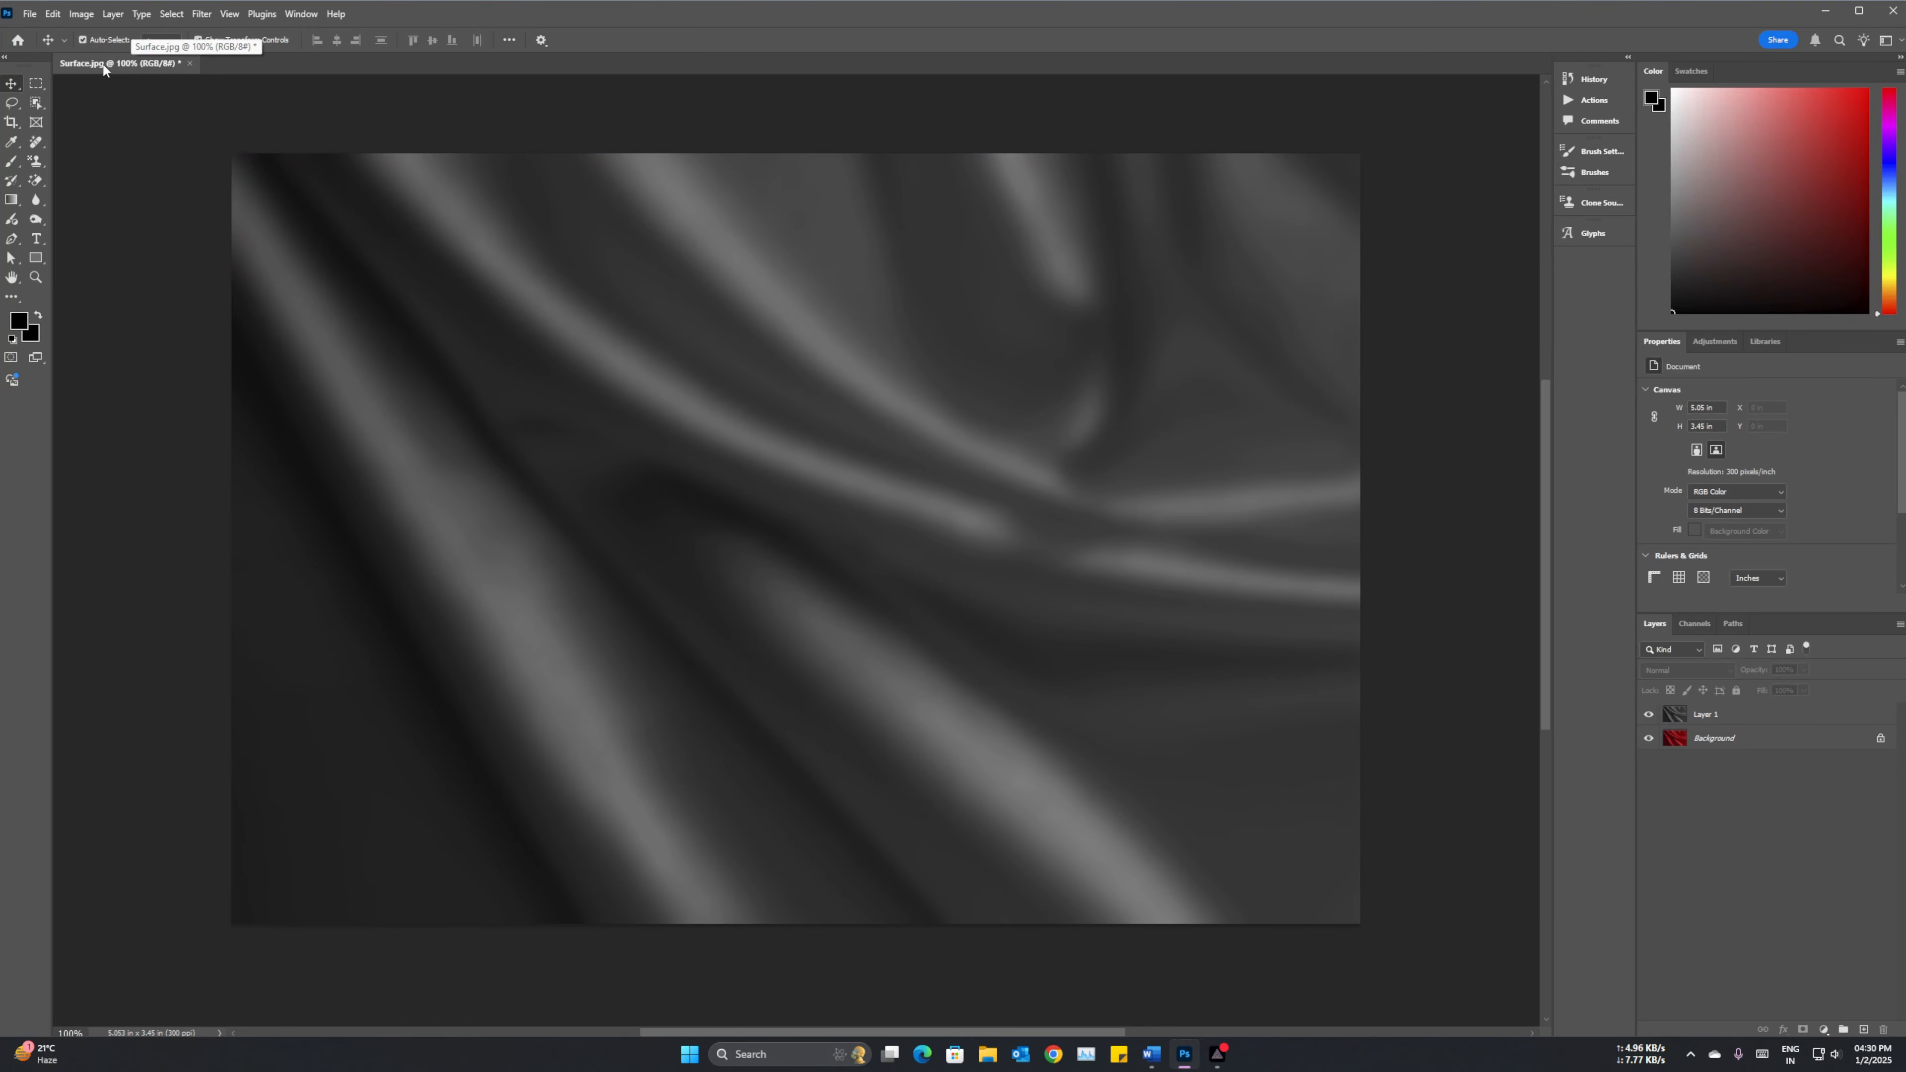
left_click(887, 577)
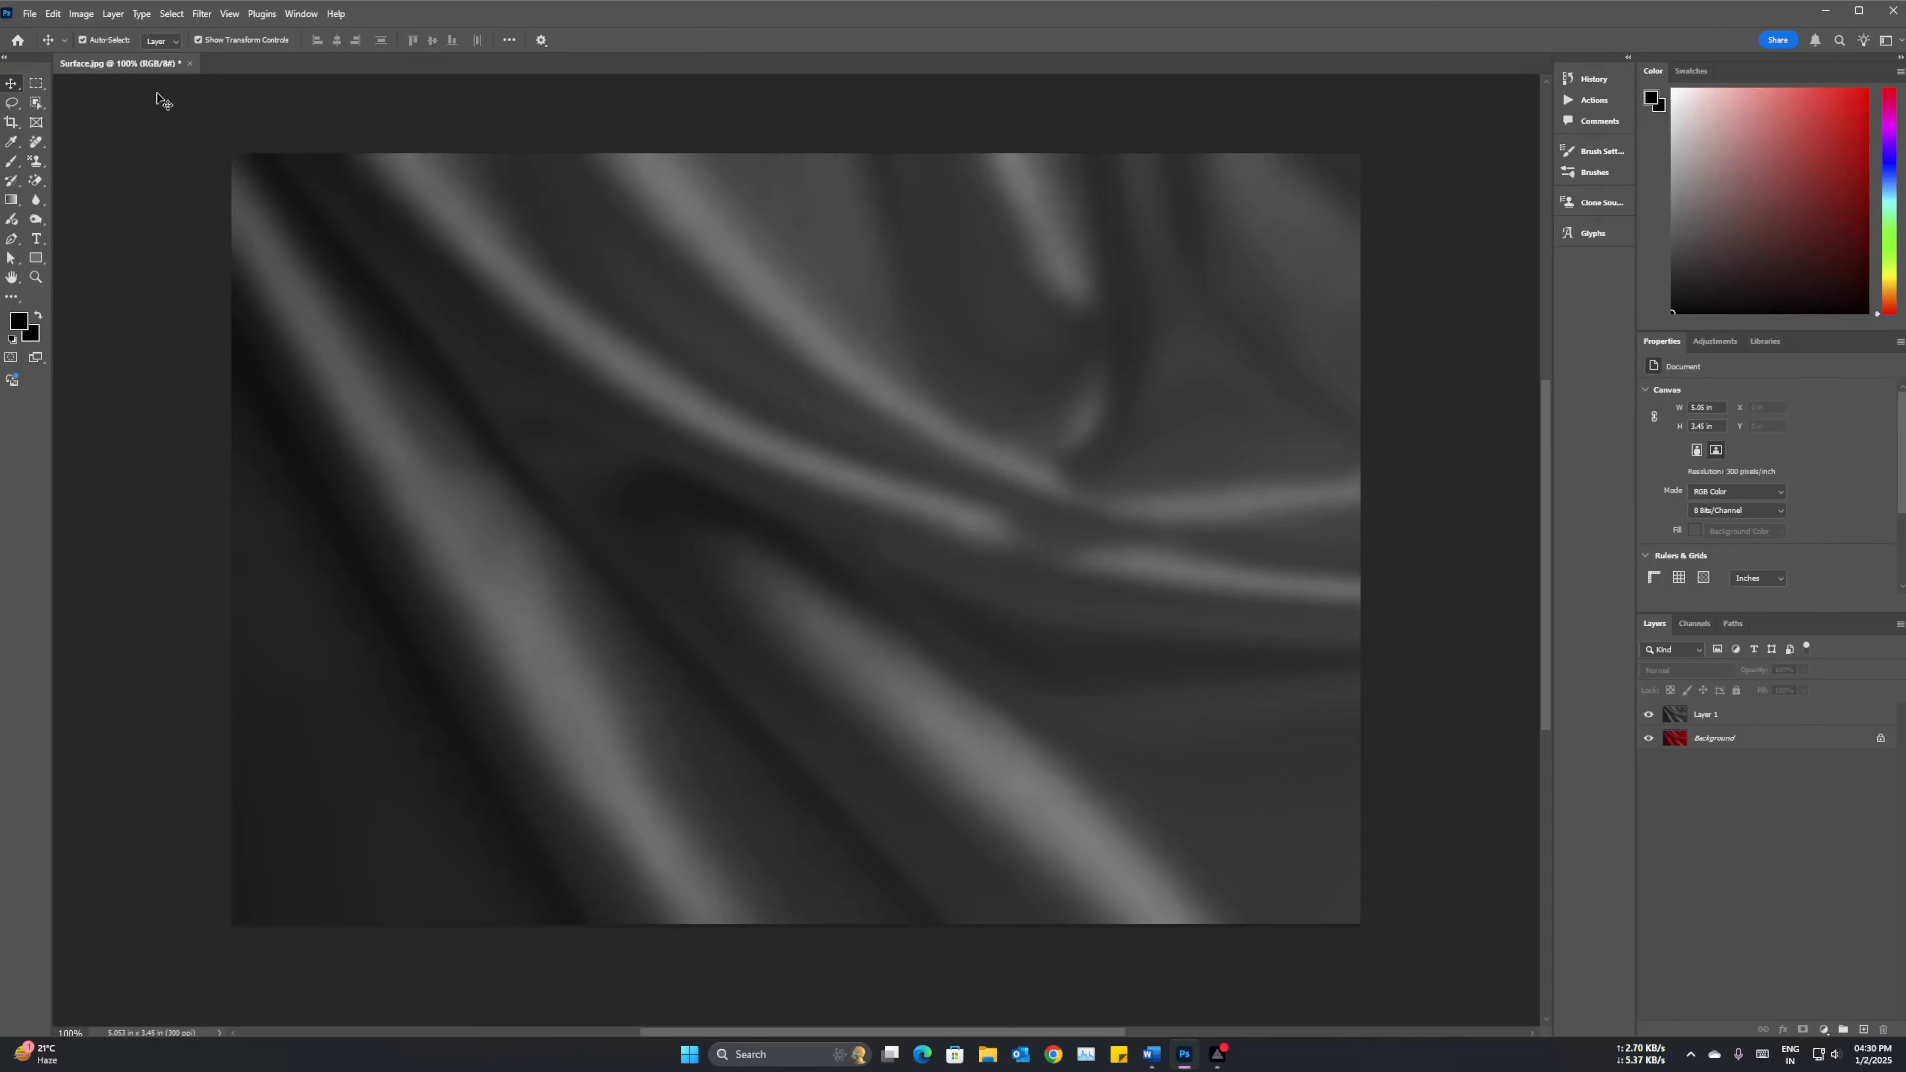
Save the blurred document in folder 4 as Surface Blur.psd in Photoshop format with Maximize Compatibility on.
left_click(30, 15)
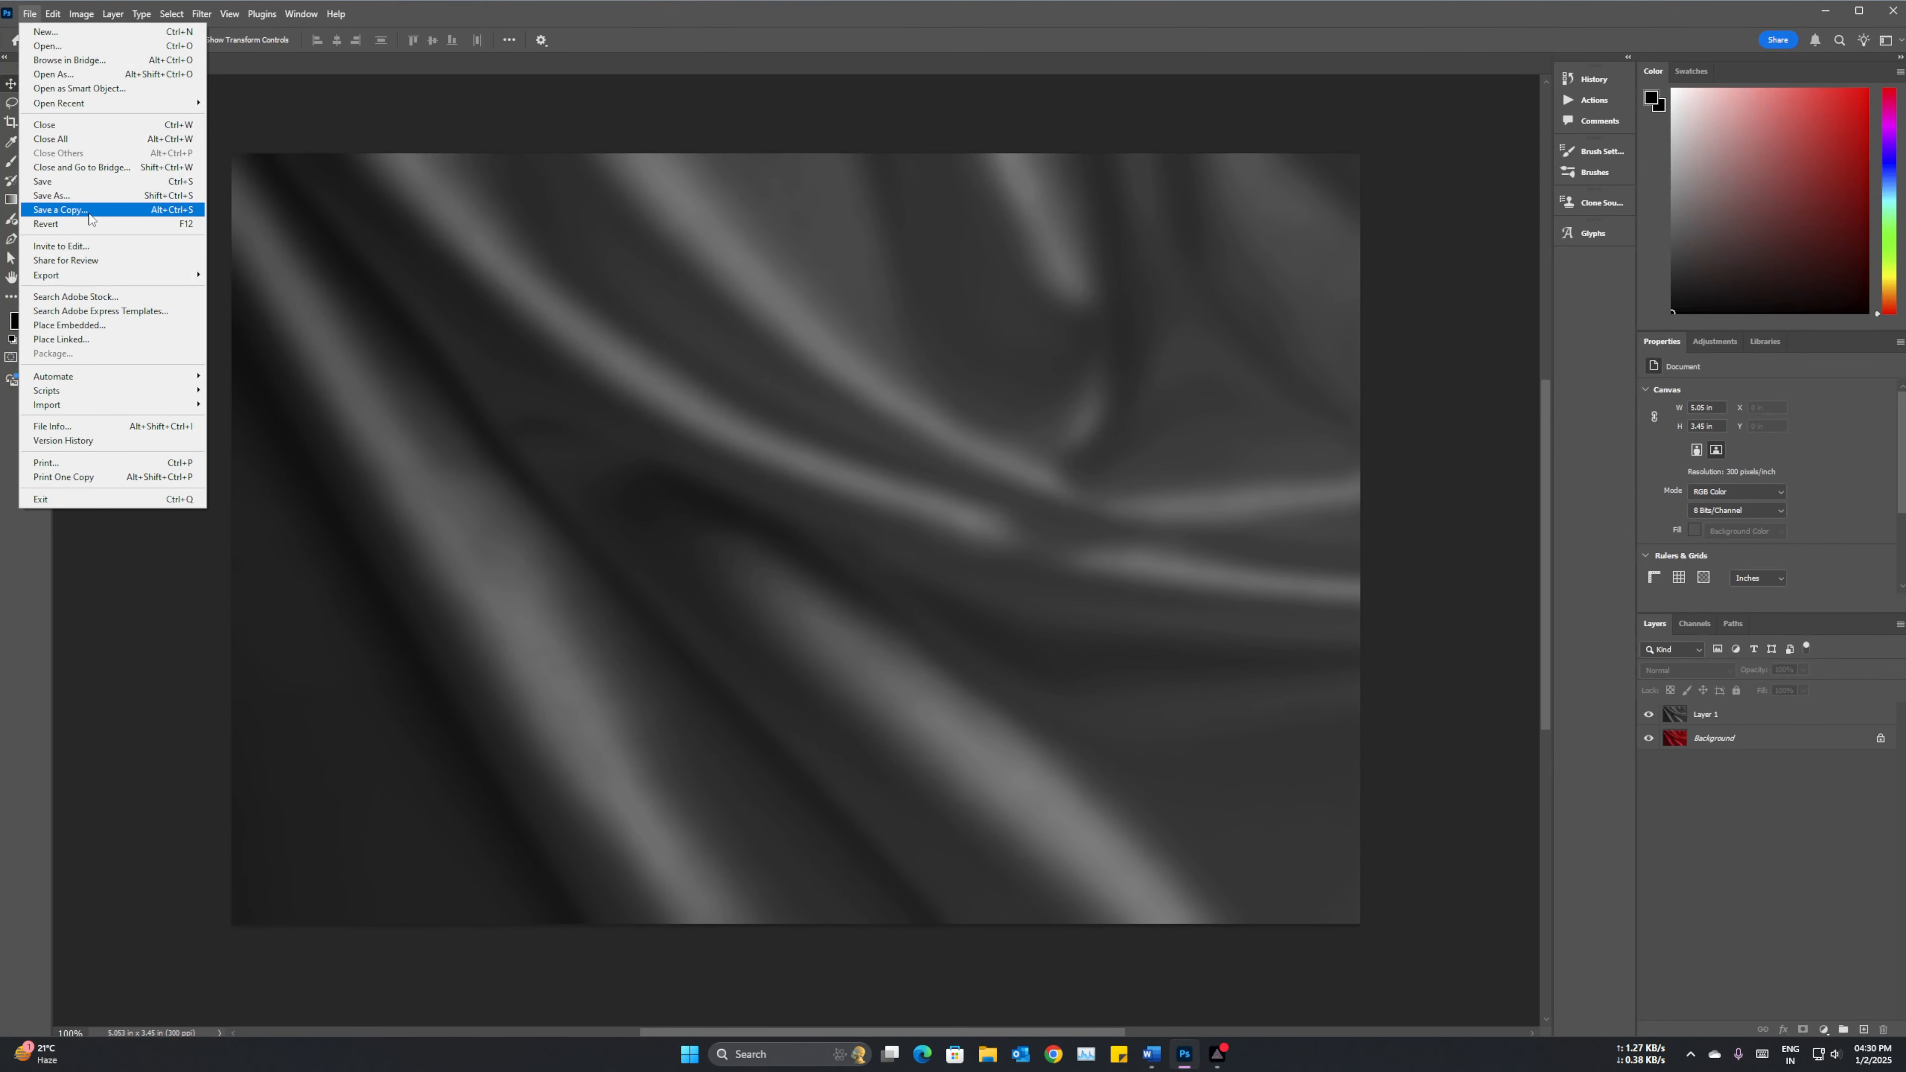
left_click(88, 197)
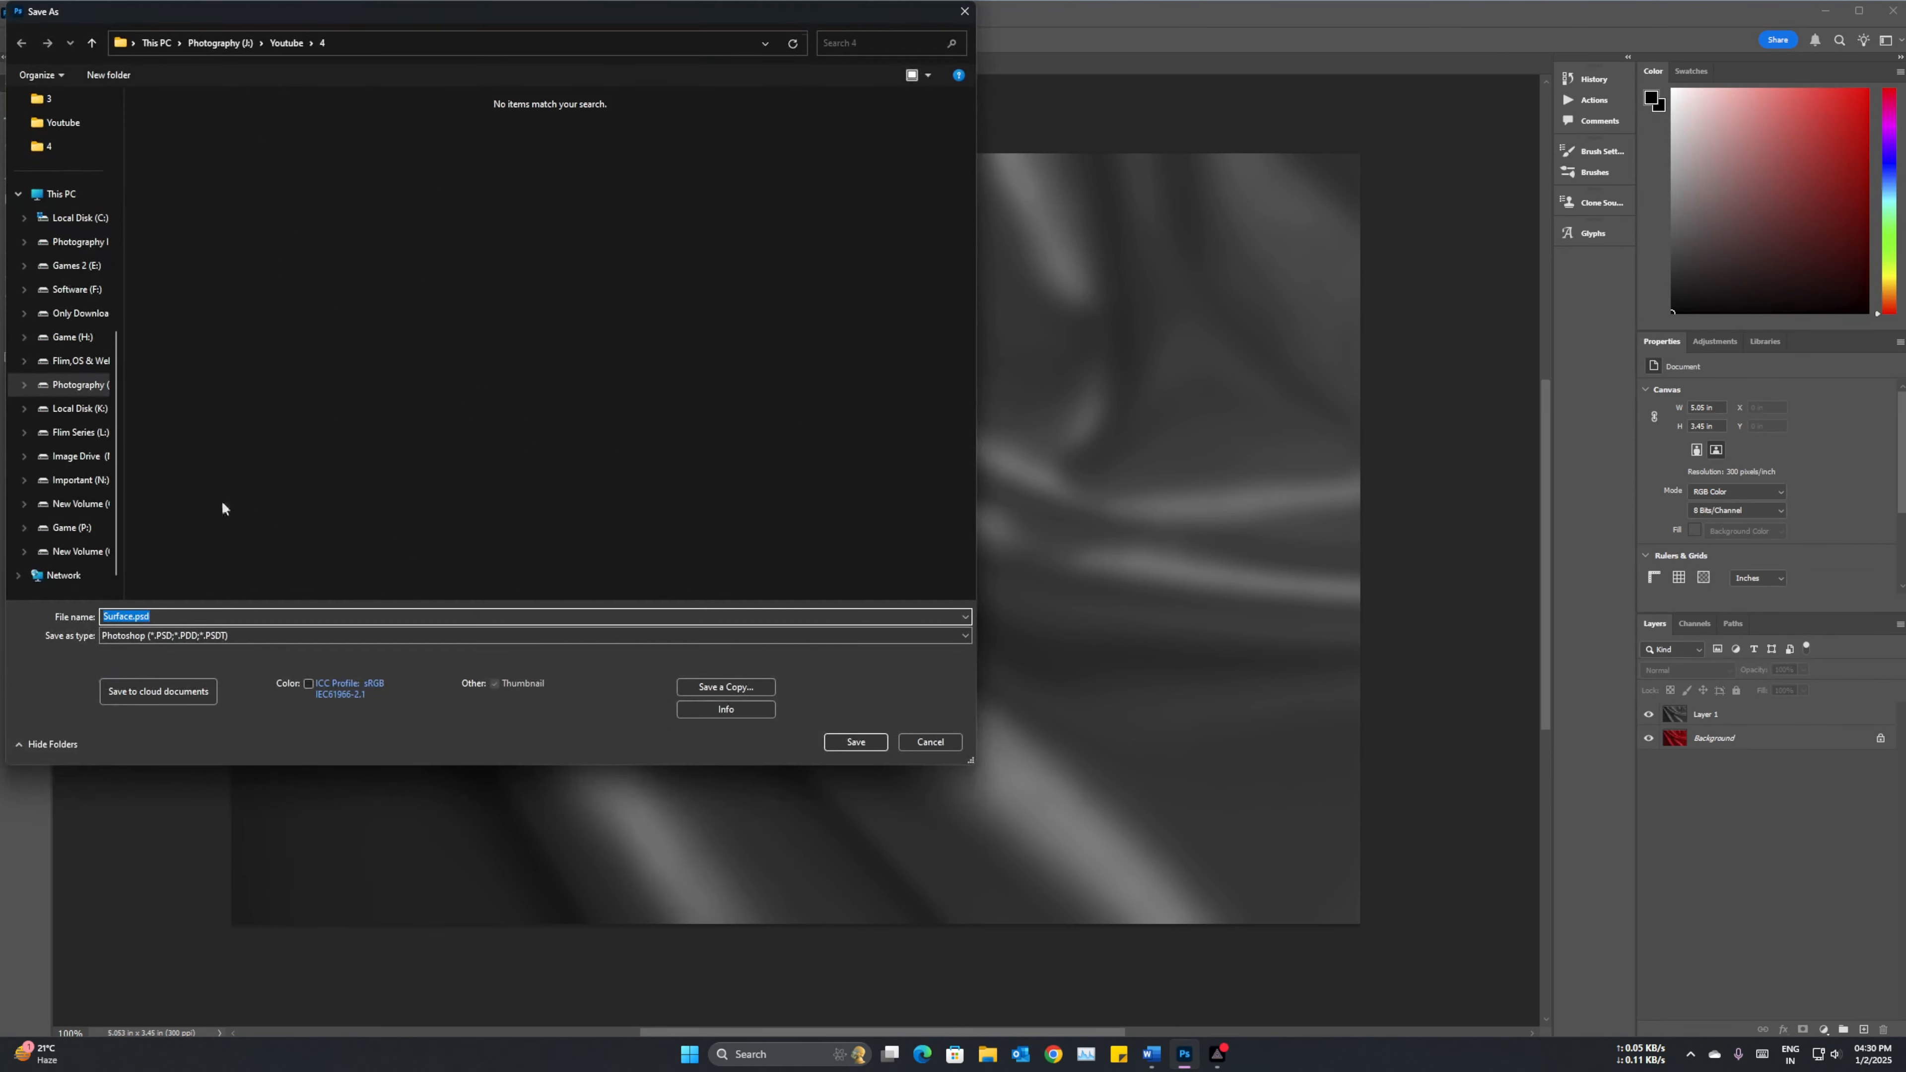
left_click(407, 642)
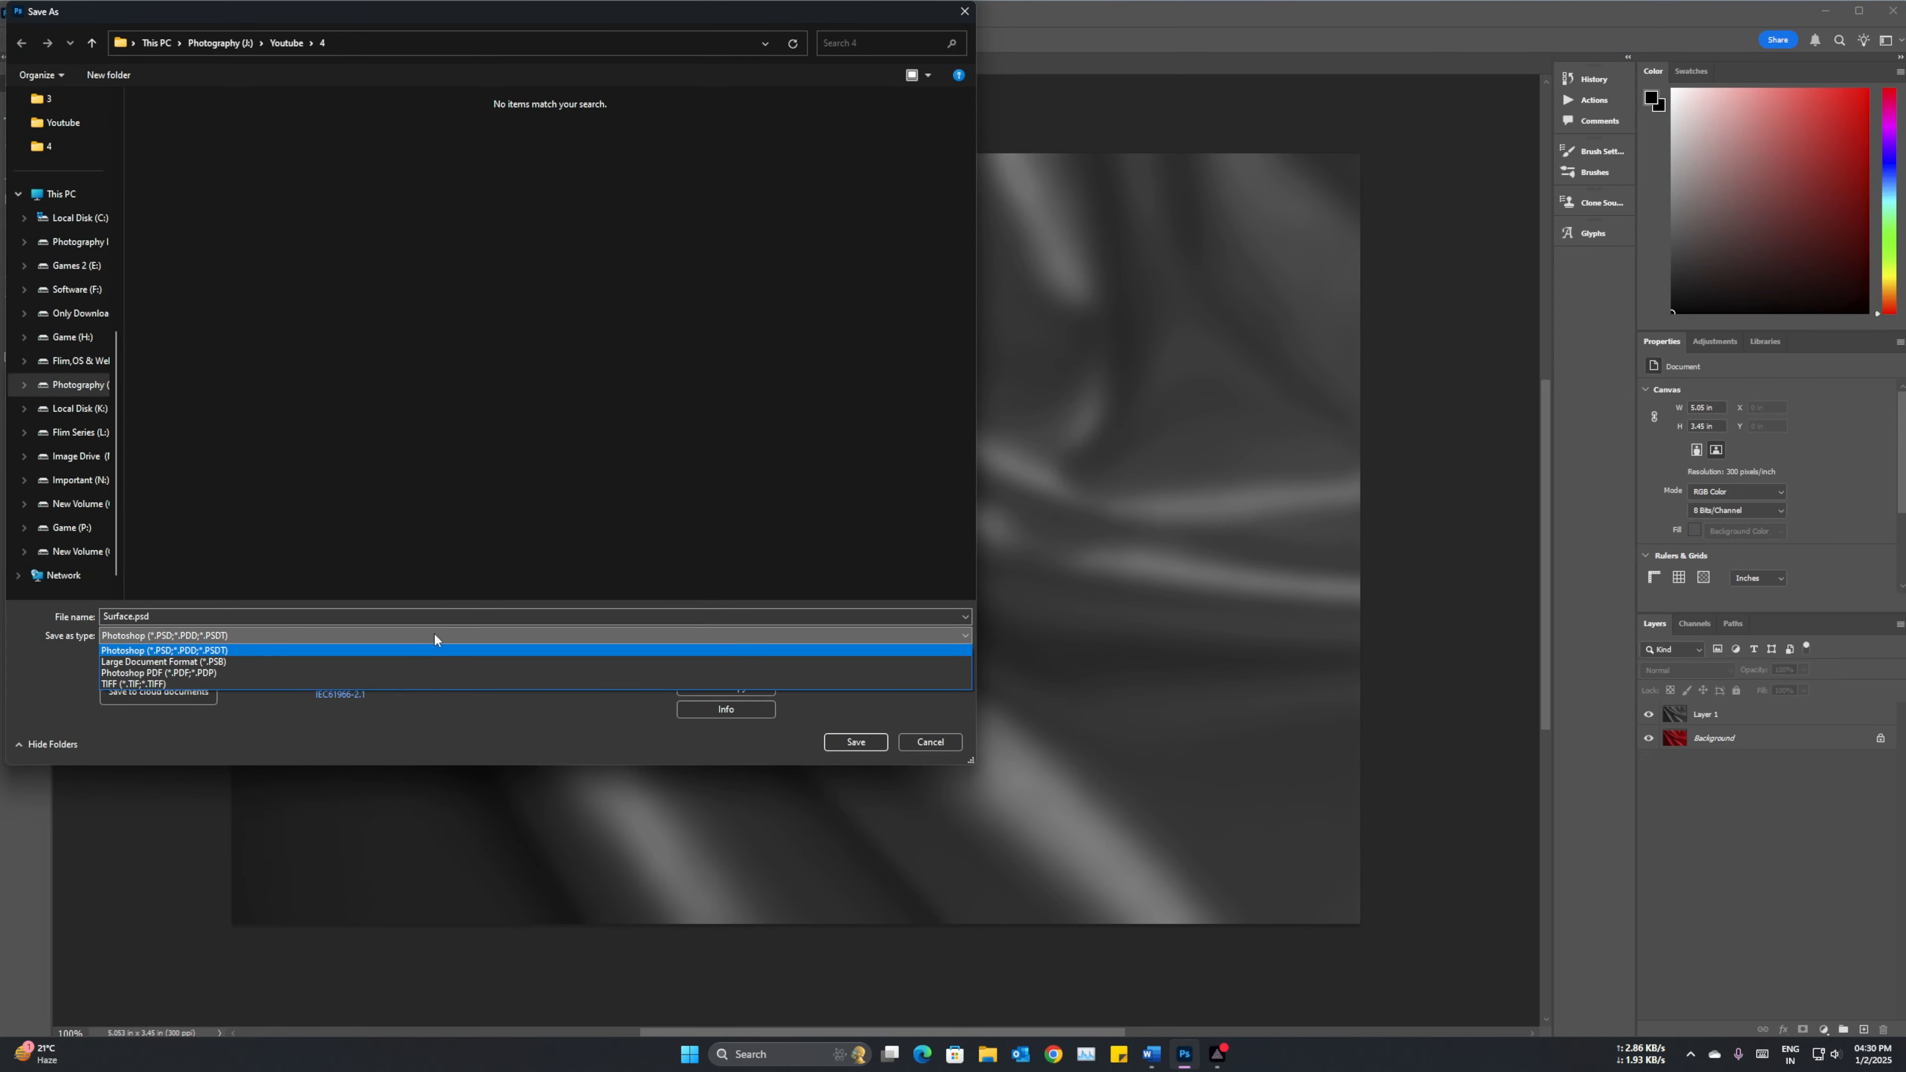
left_click(435, 634)
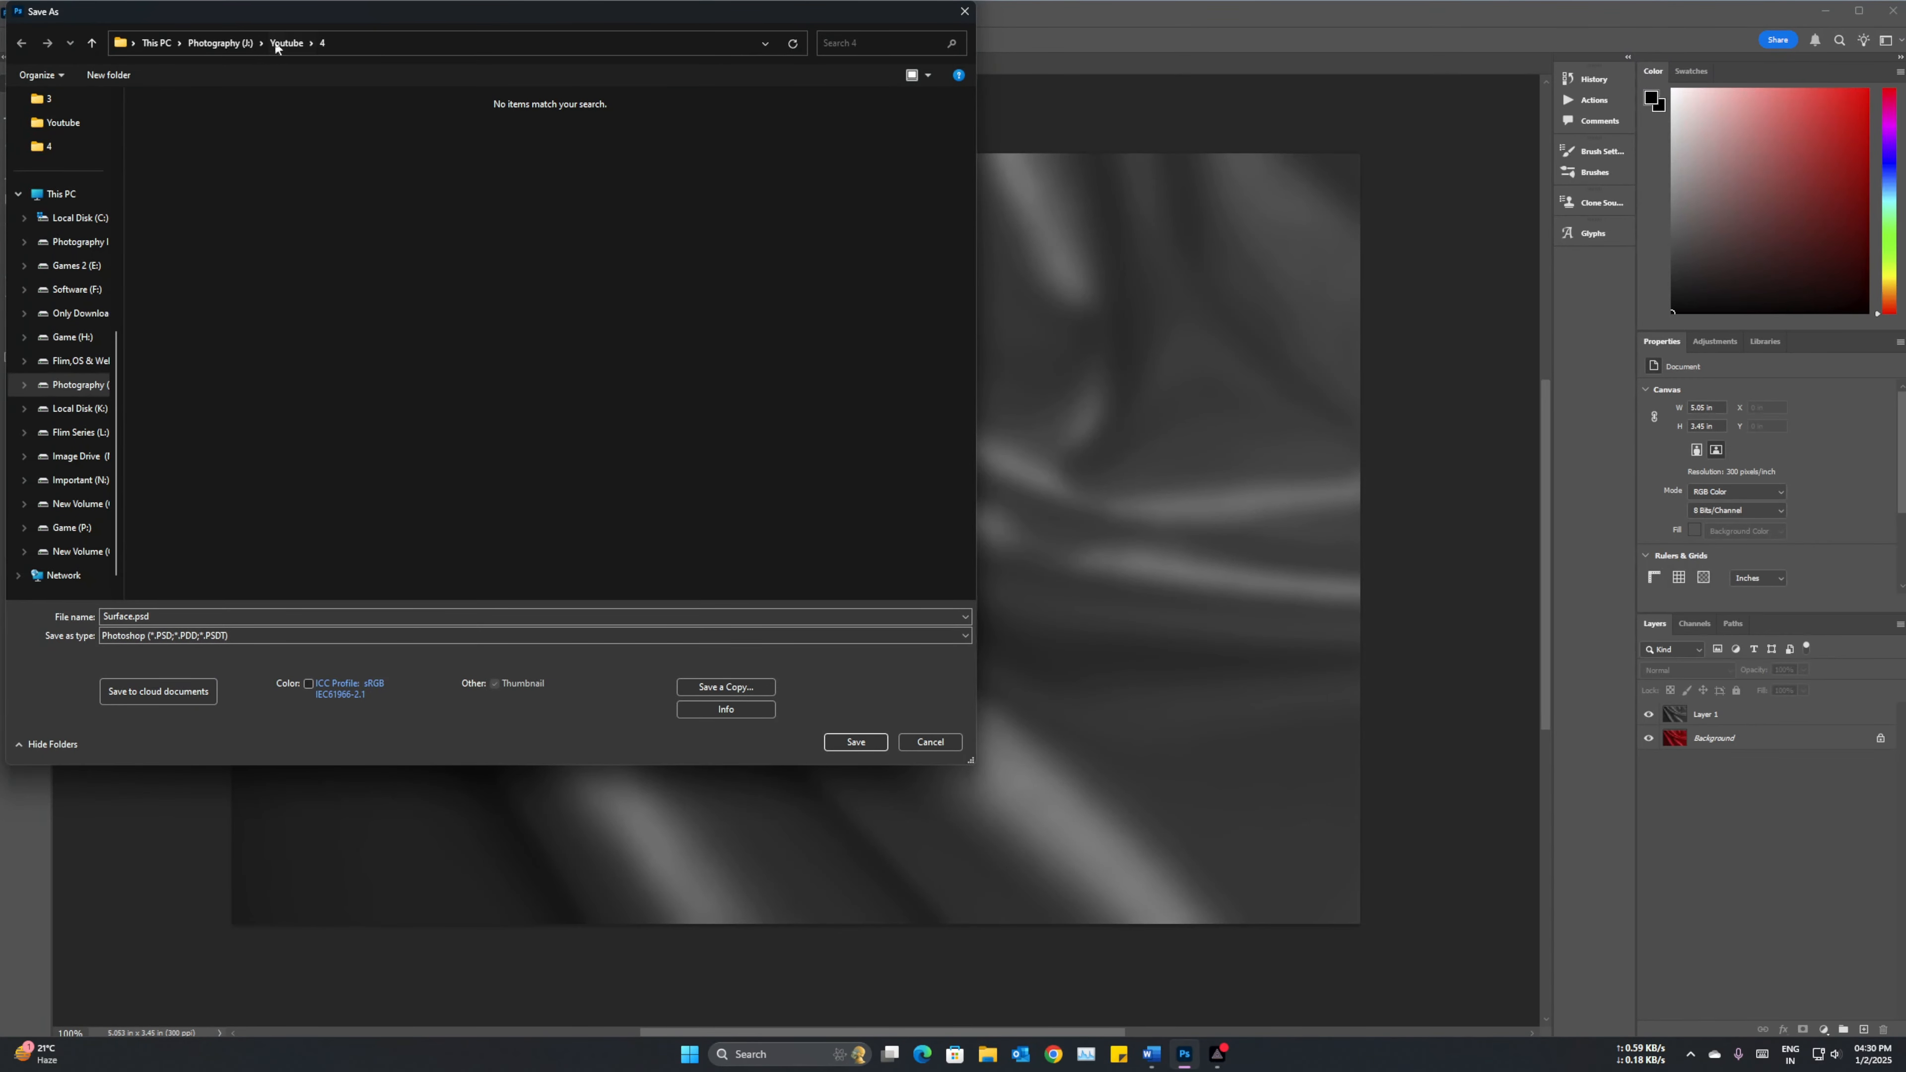
left_click_drag(263, 6, 676, 85)
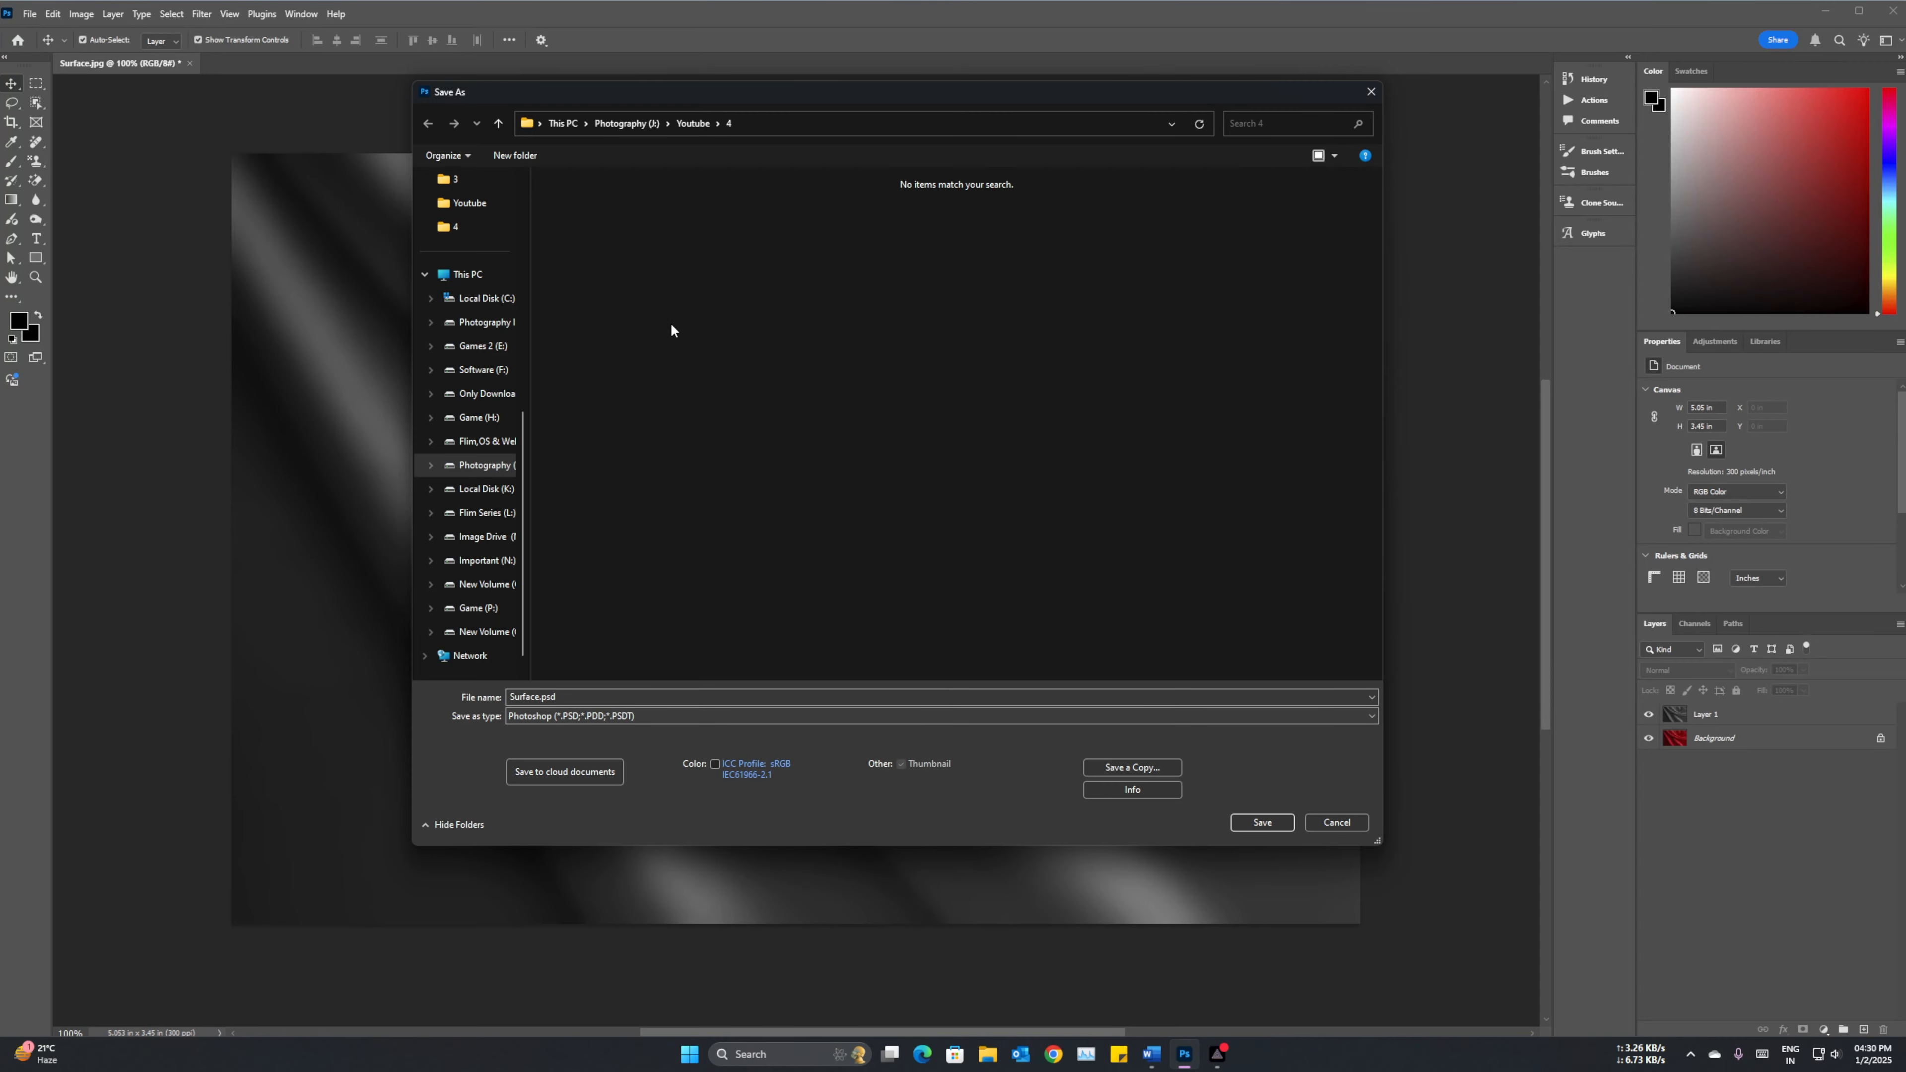
double_click(537, 697)
left_click(674, 658)
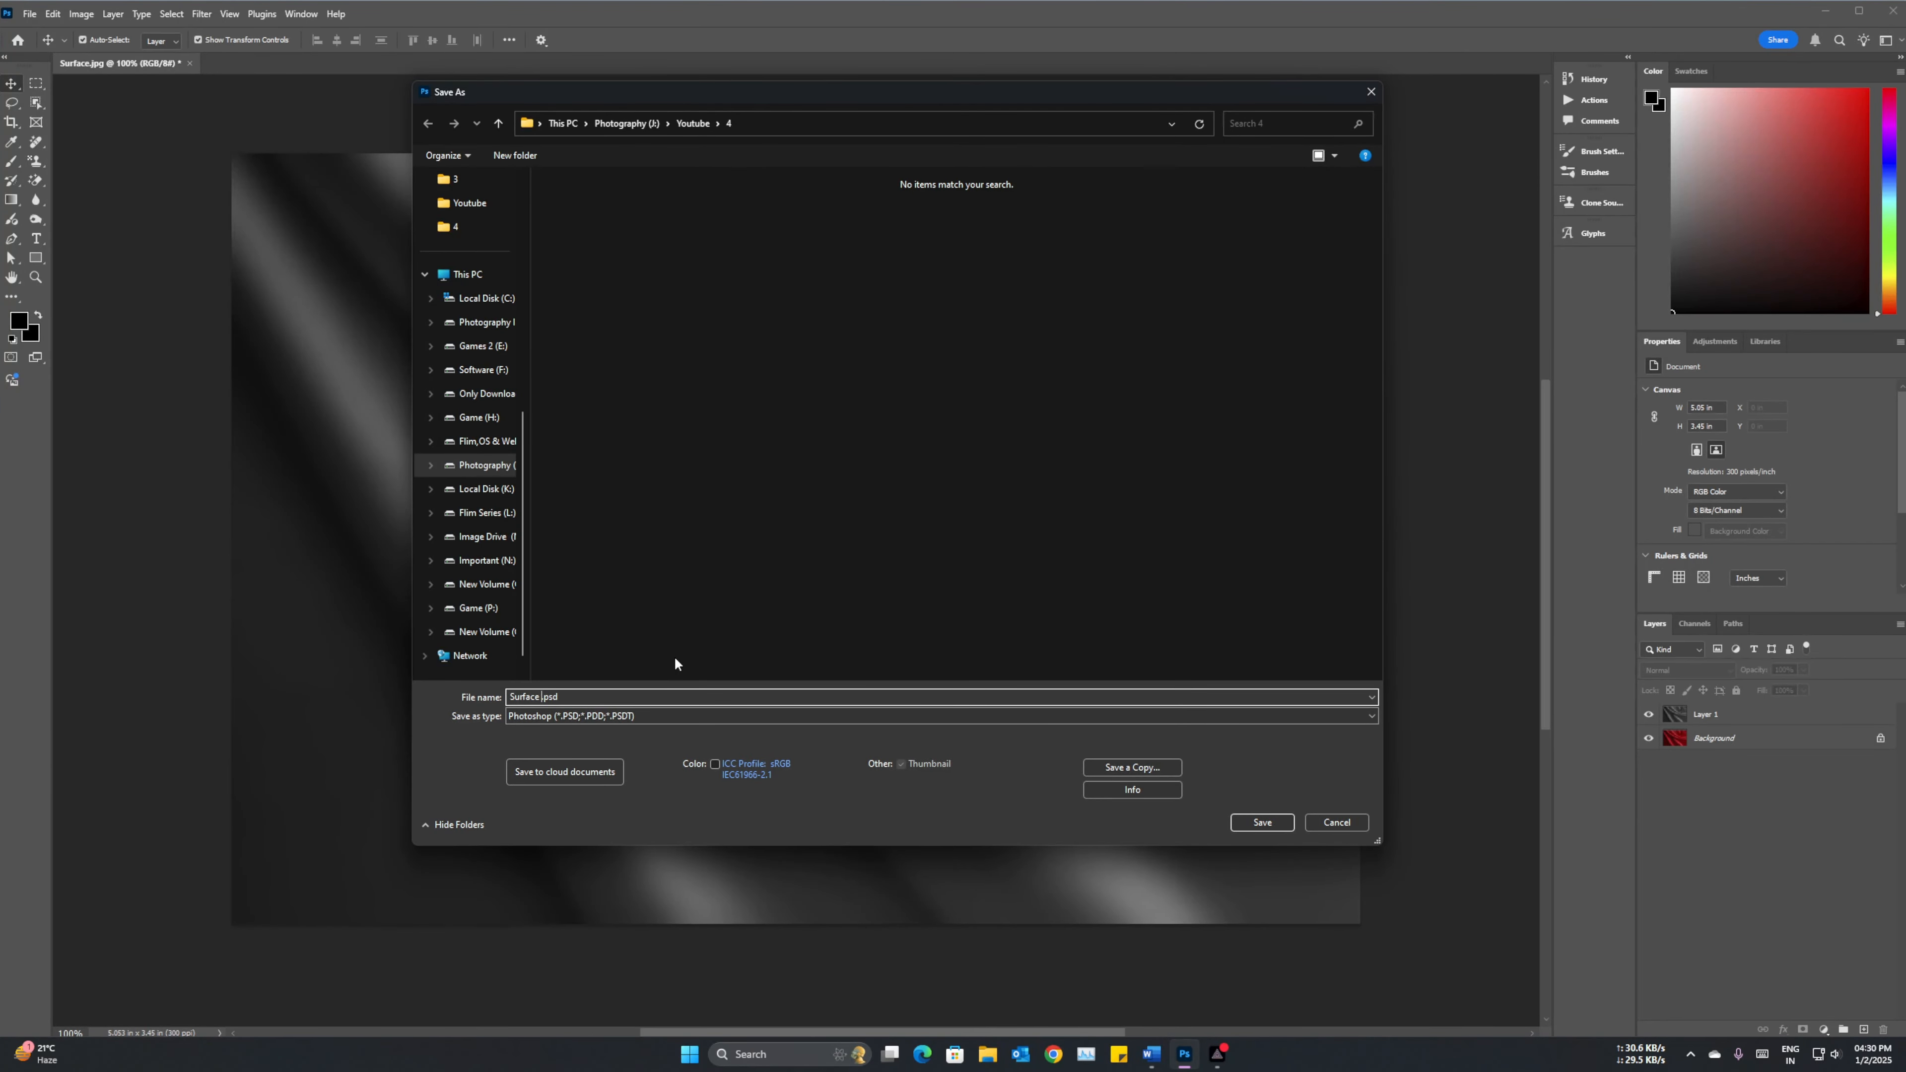
type("Blur")
left_click(1267, 821)
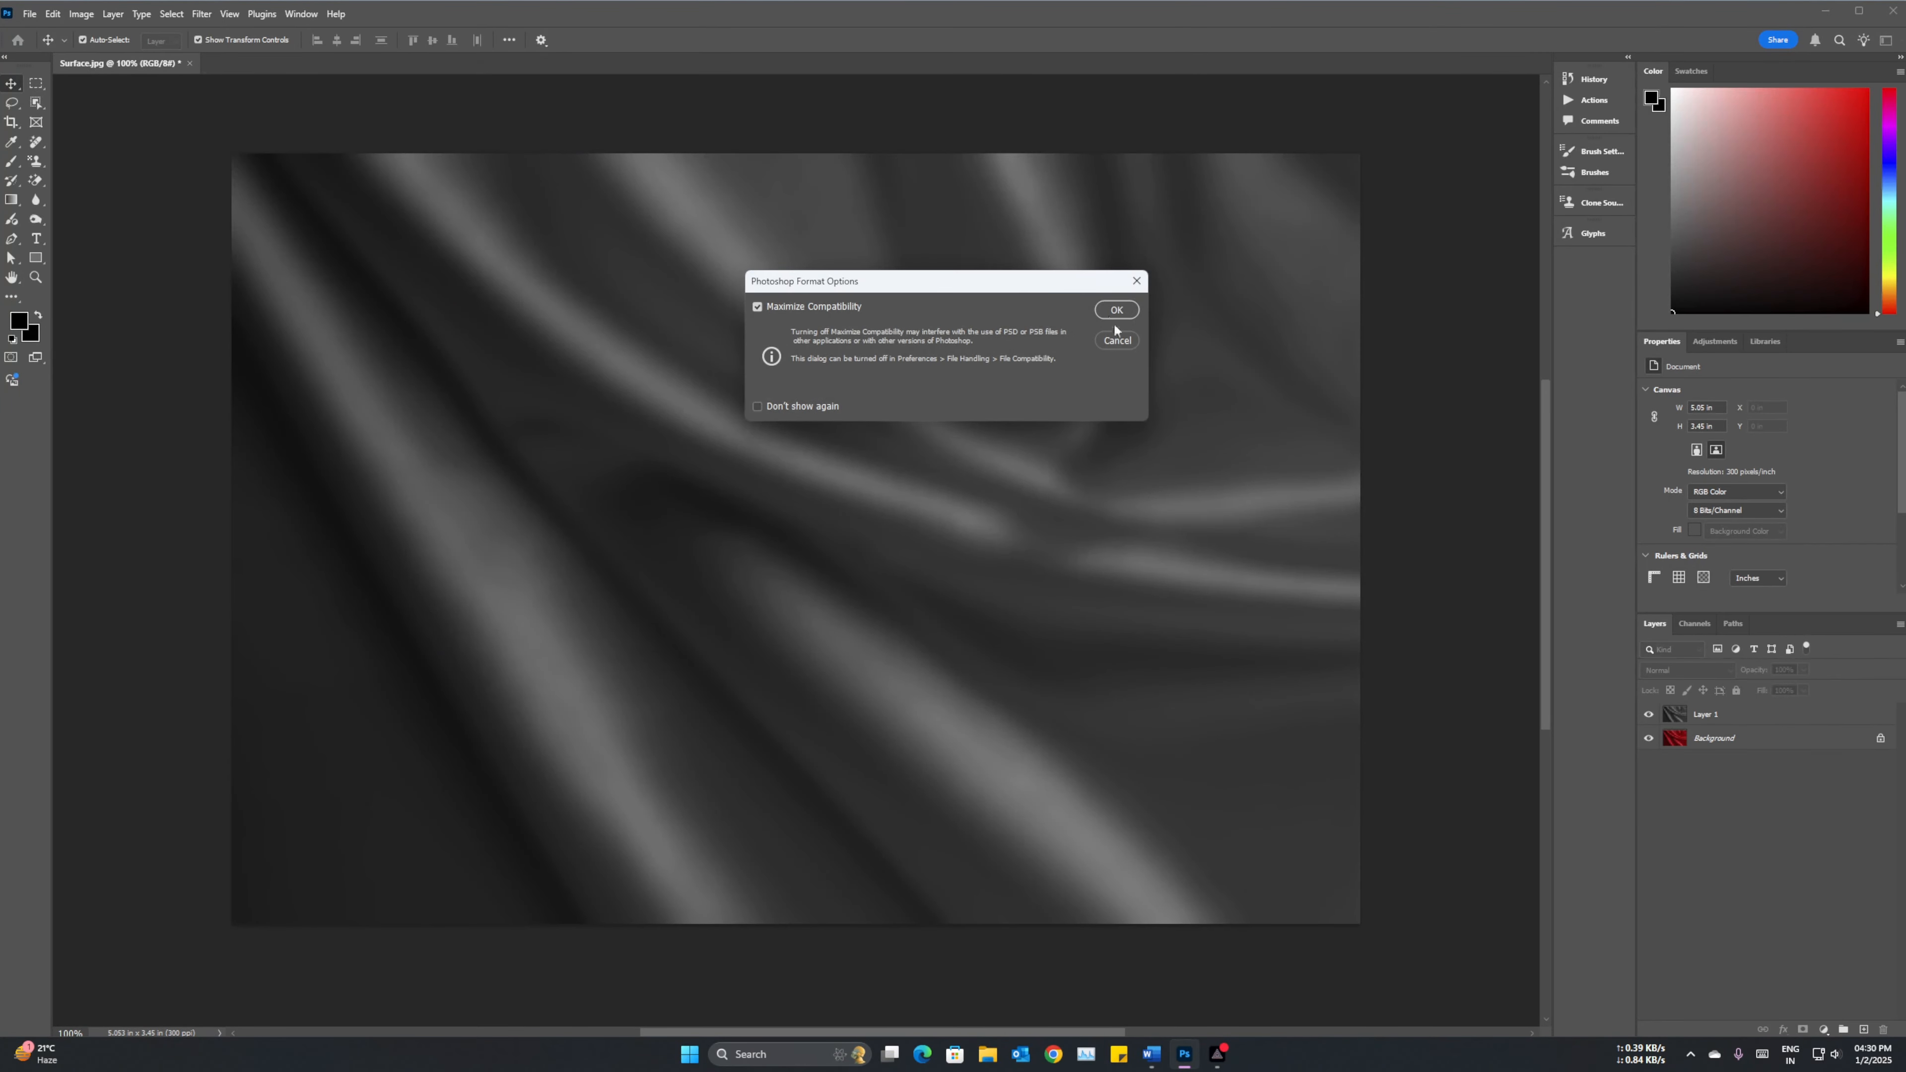
left_click(1115, 311)
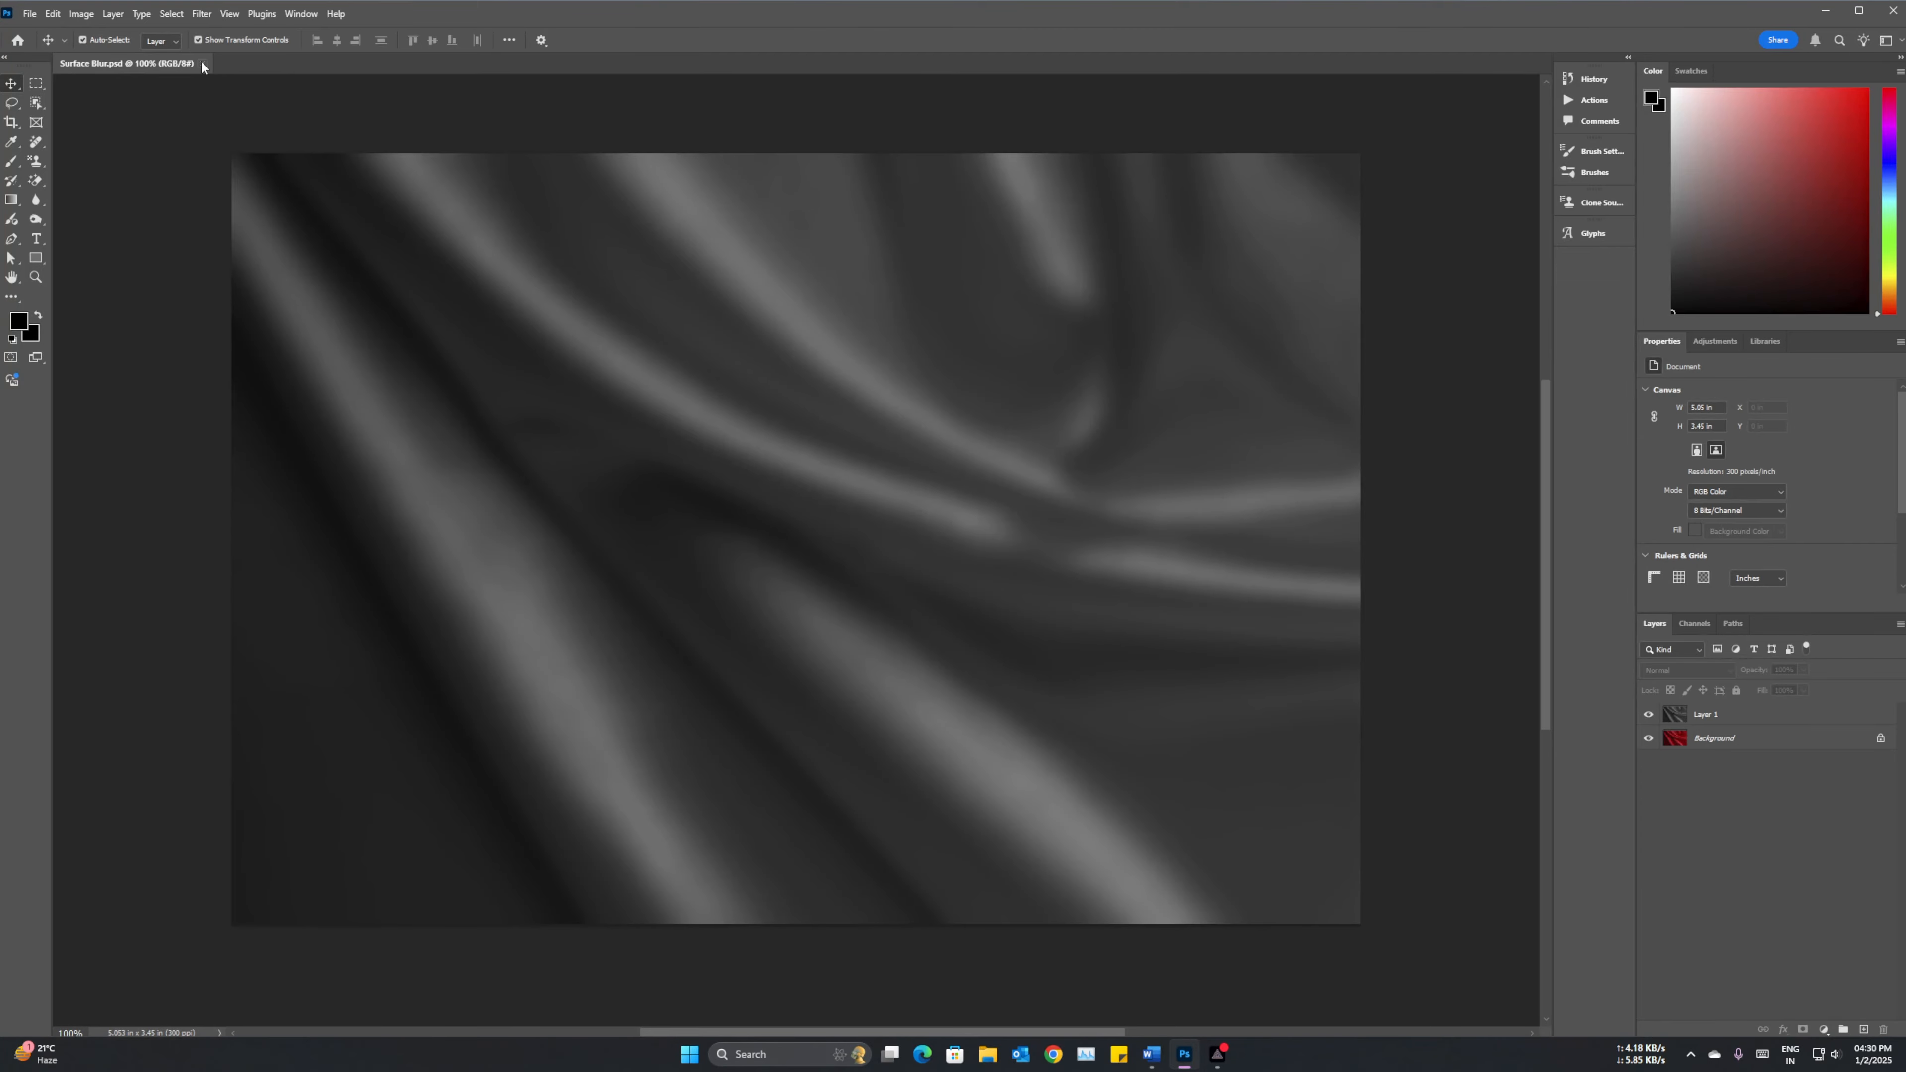
Close the Surface Blur.psd document and reopen the original red fabric image Surface.jpg.
left_click(201, 63)
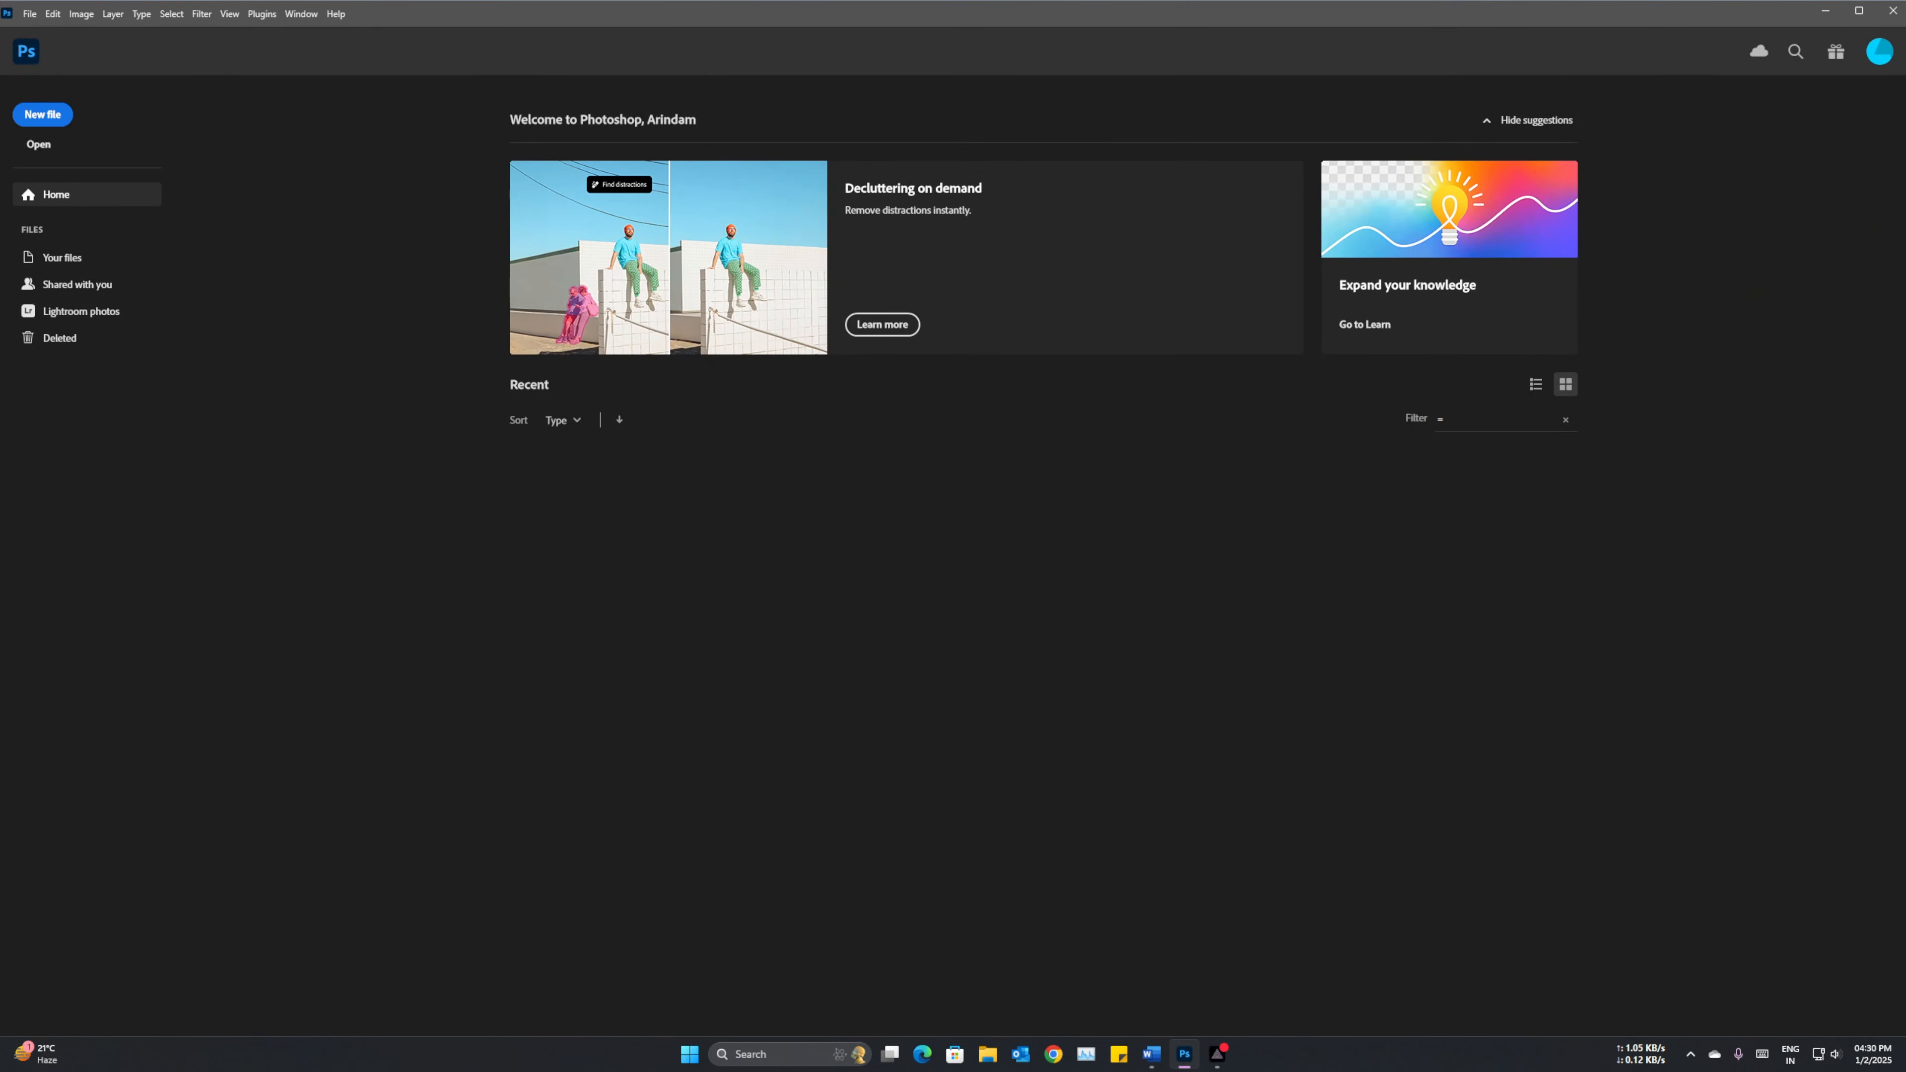
left_click(38, 144)
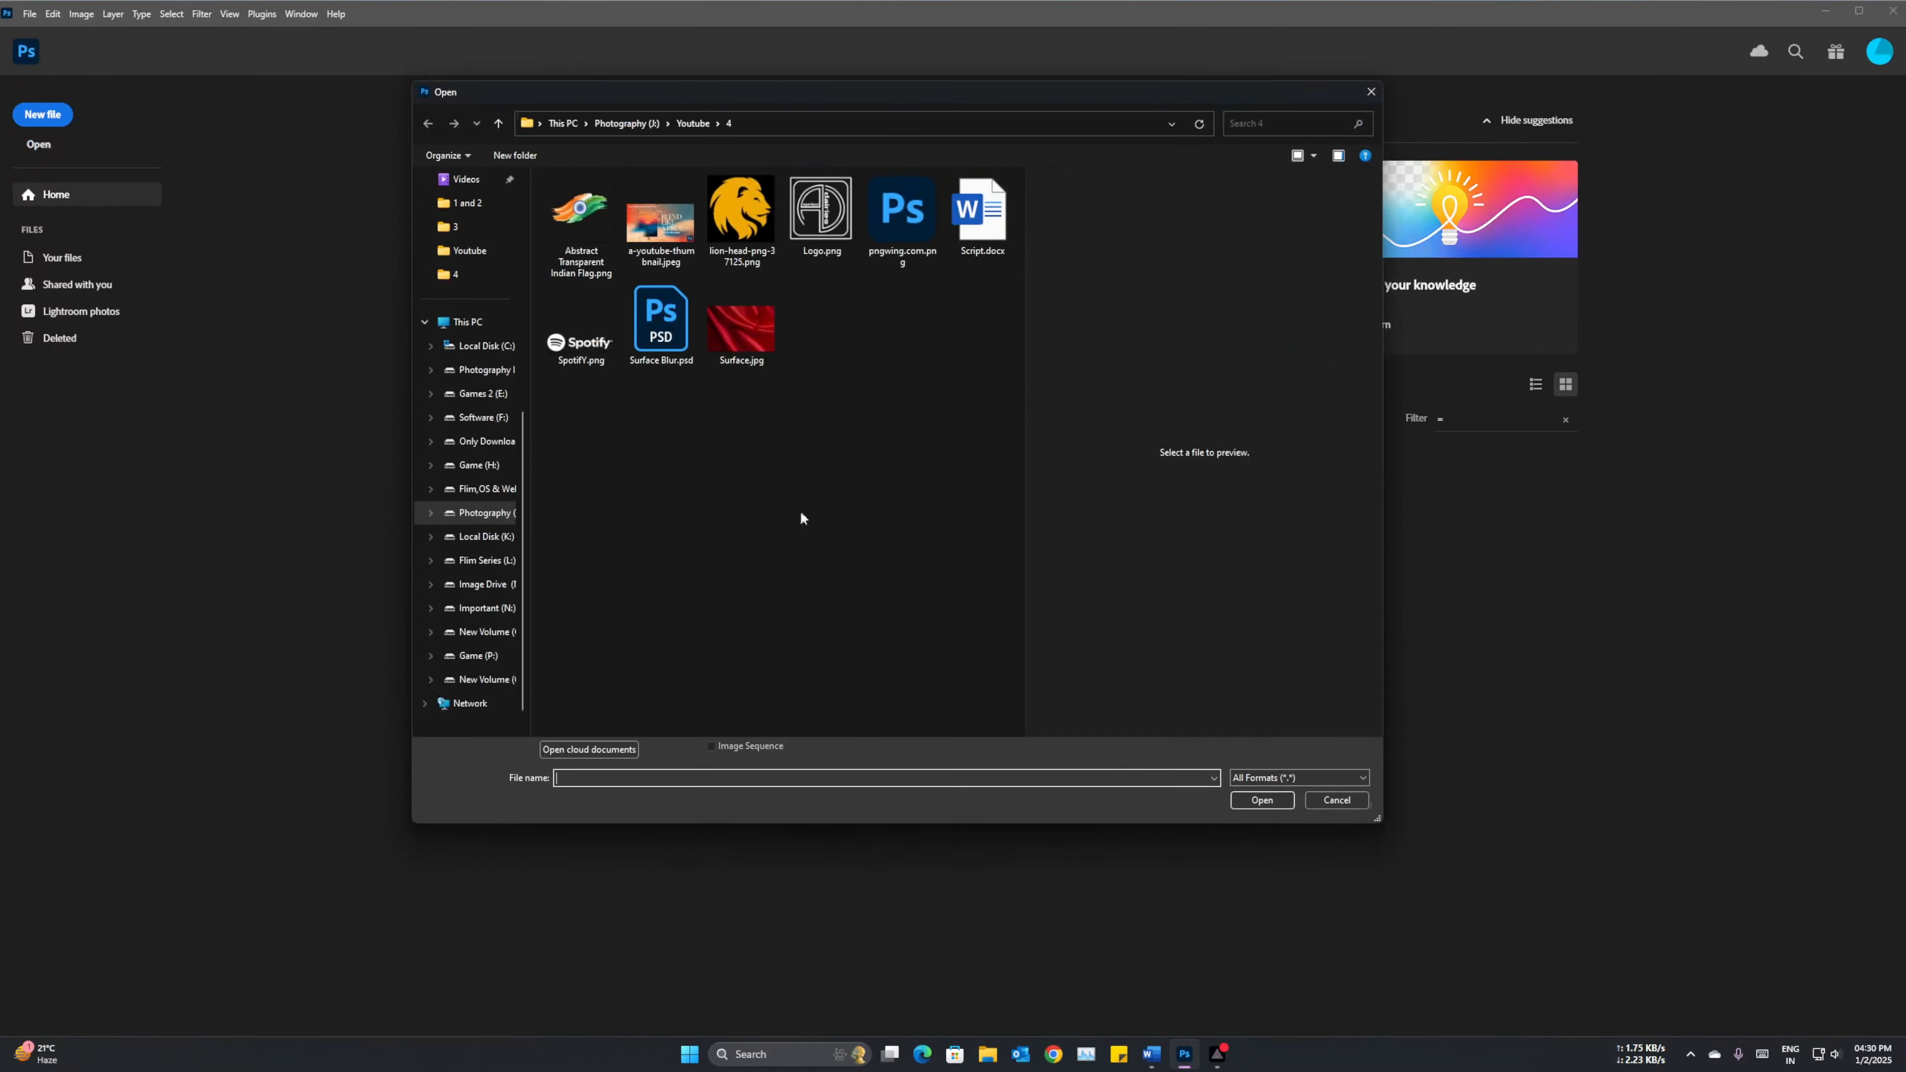
double_click(746, 331)
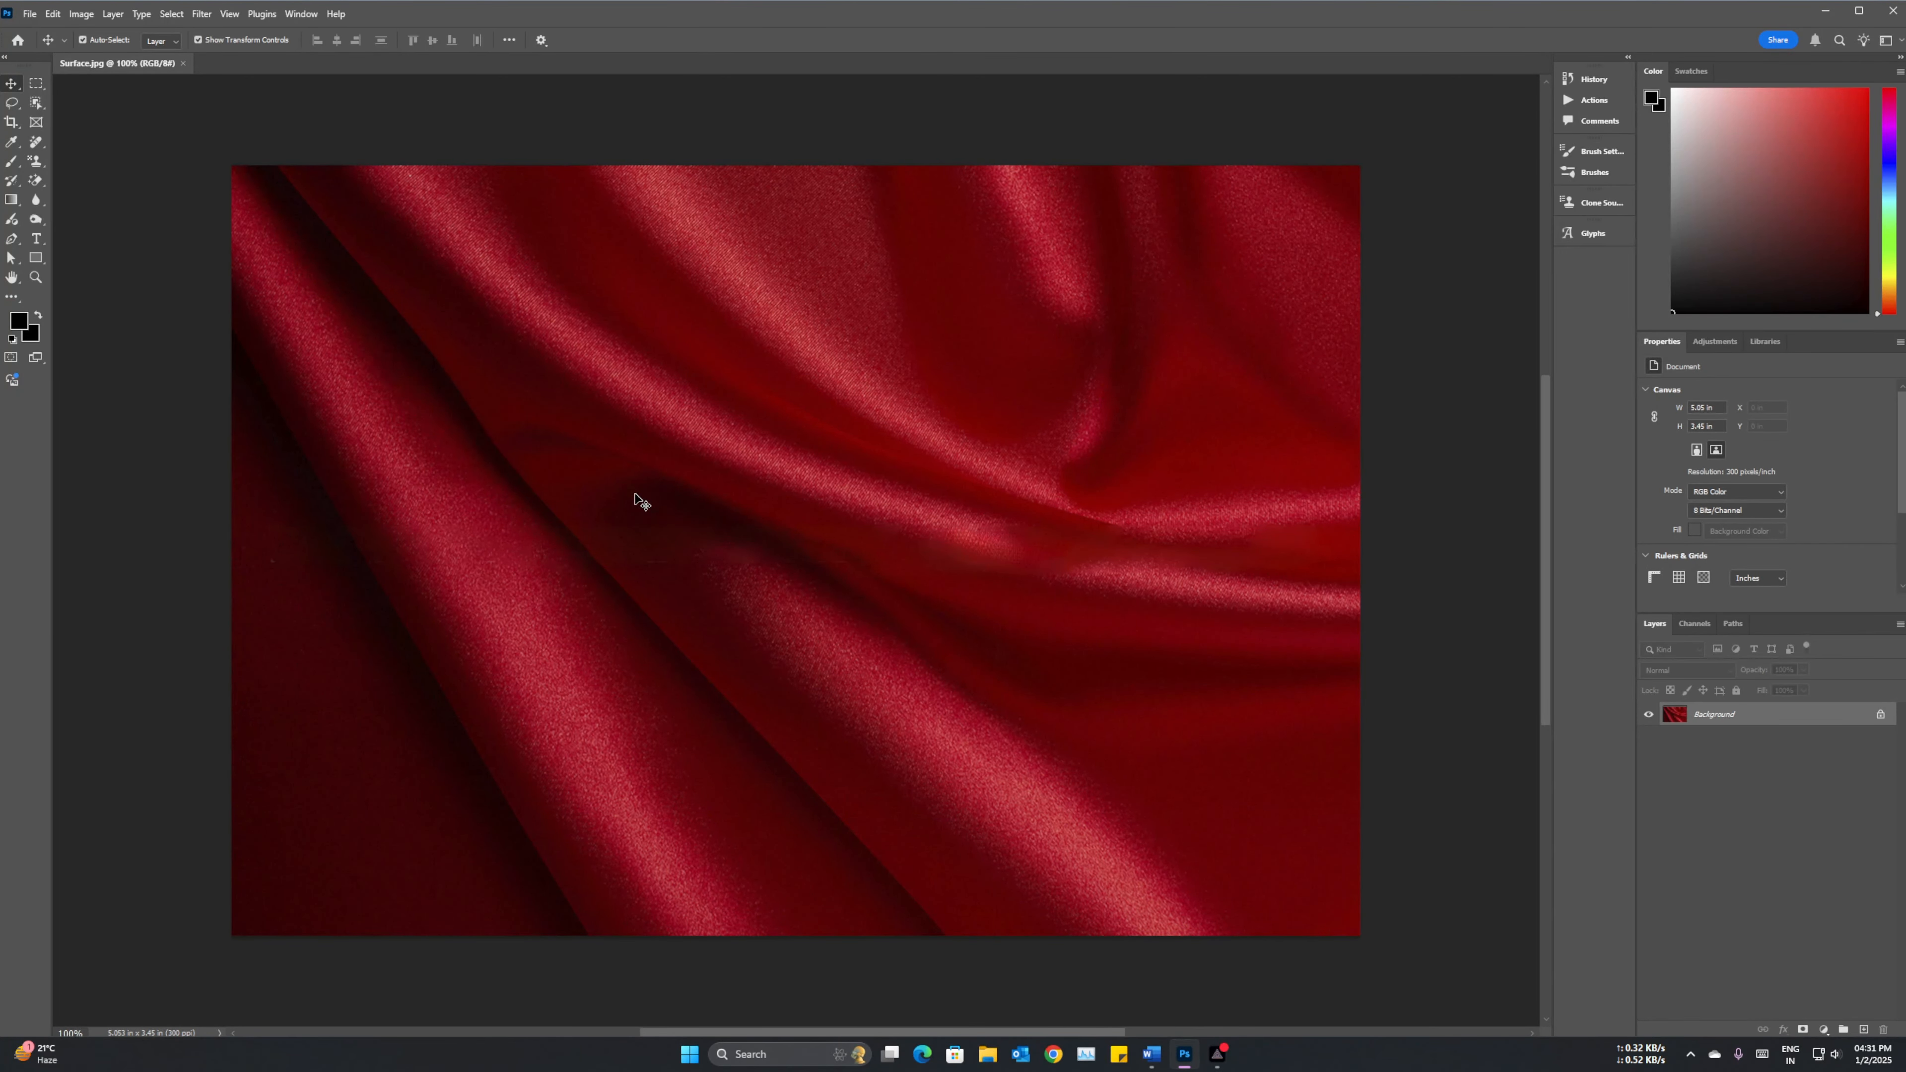
Open the logo image lion-head-png-37125.png from folder 4.
right_click(232, 65)
left_click(291, 161)
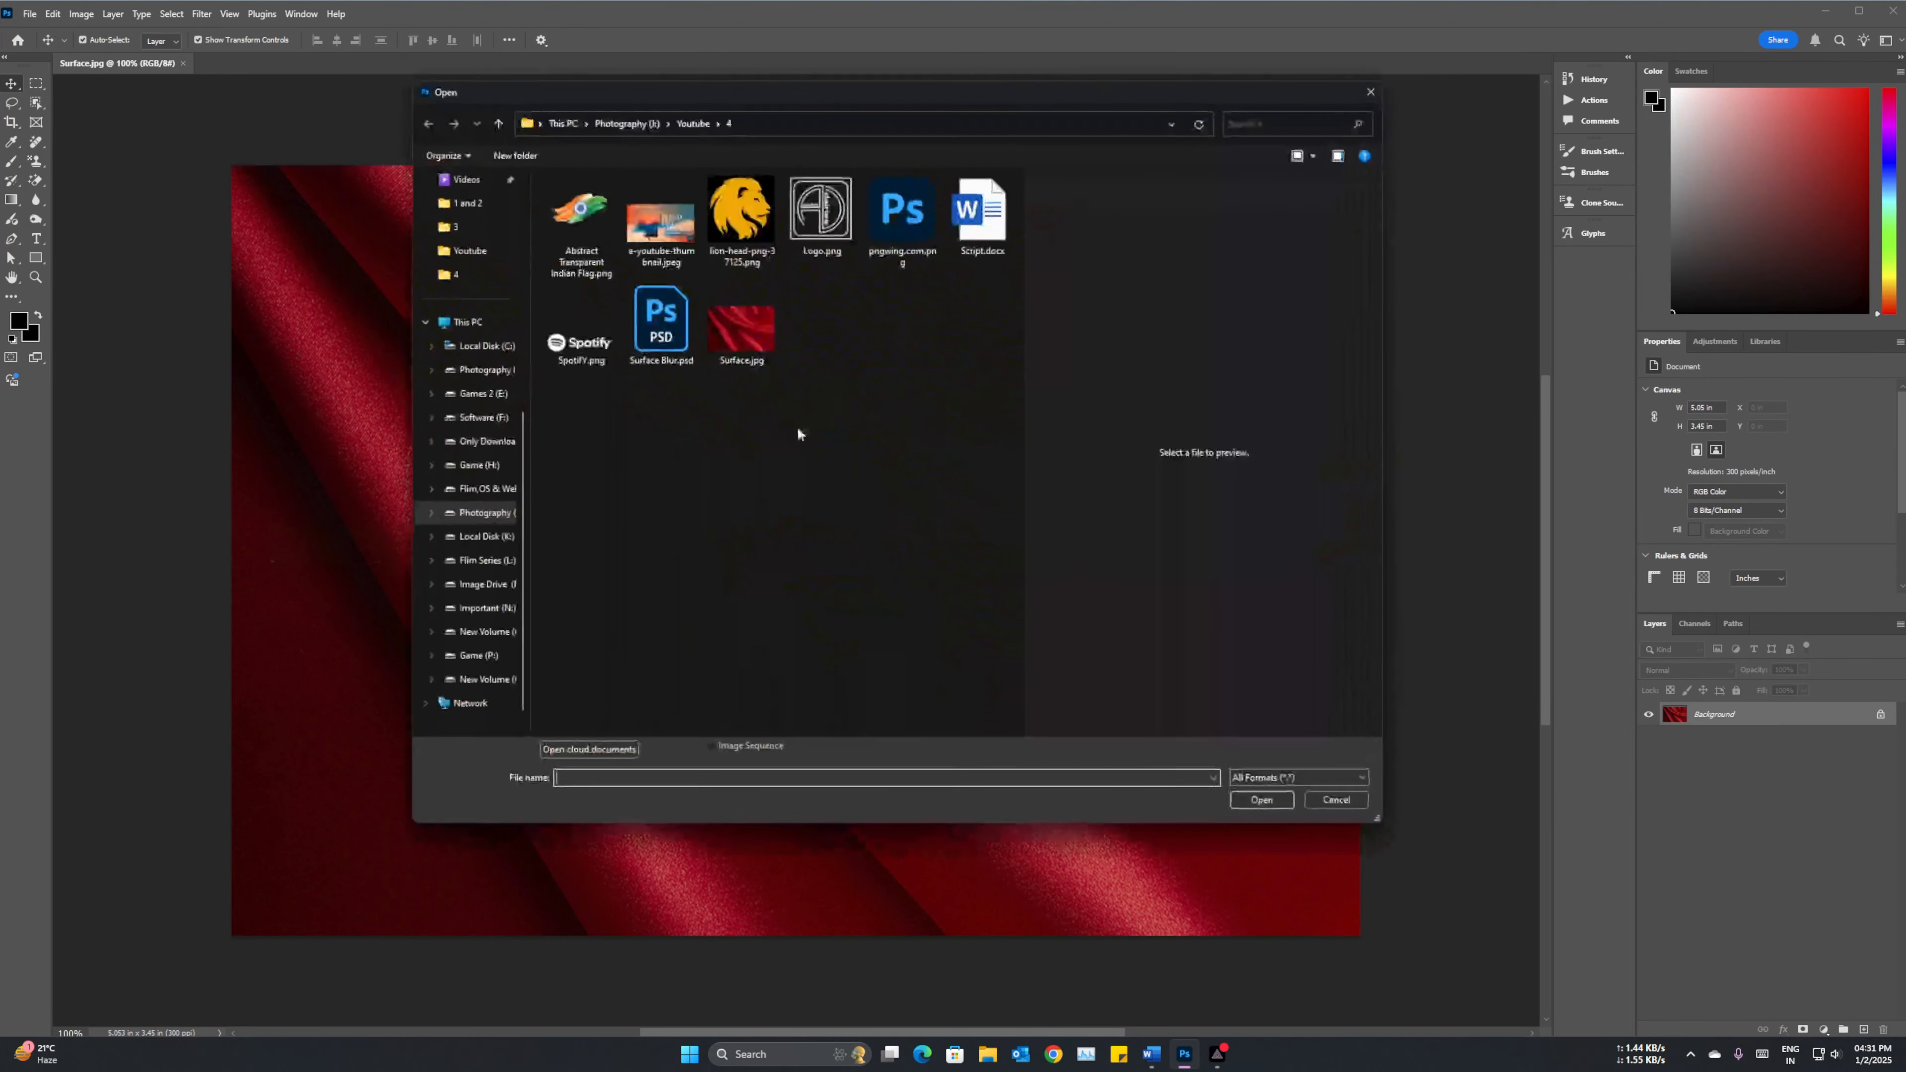
left_click(748, 220)
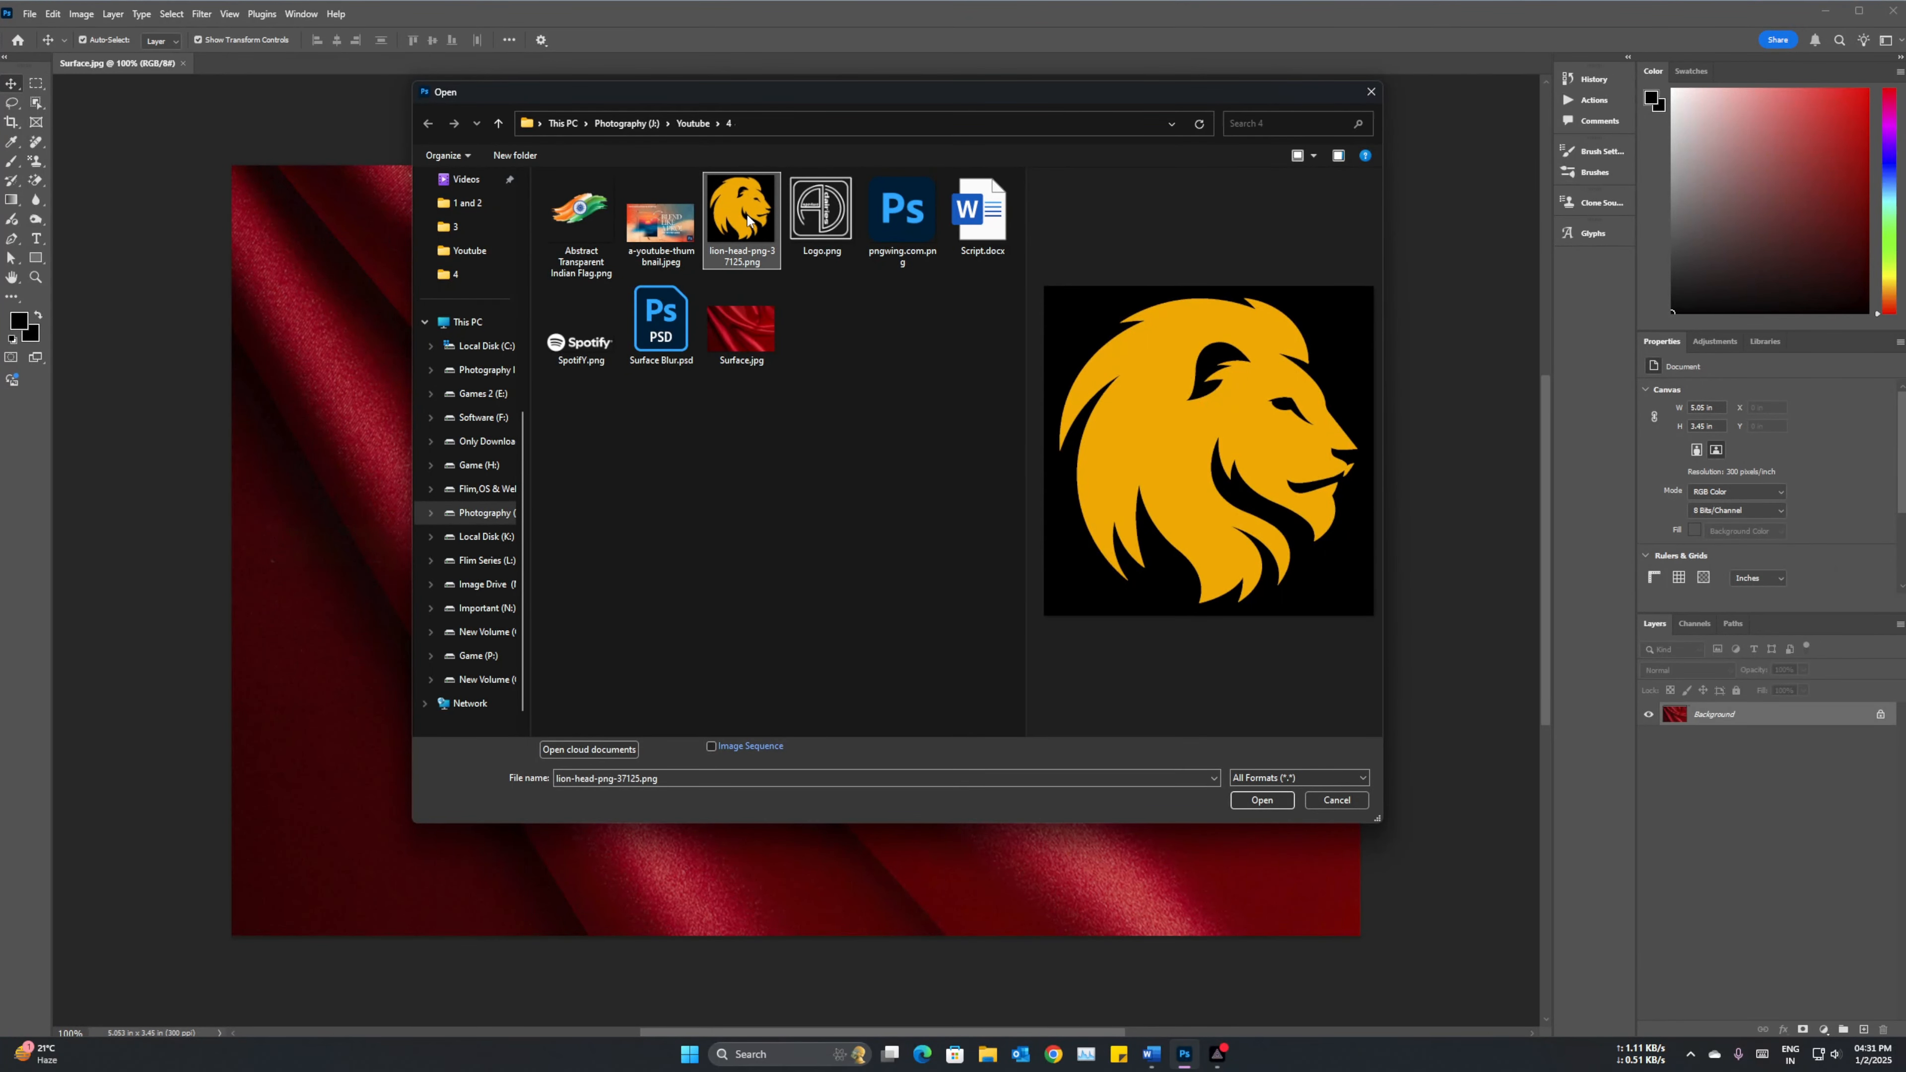
double_click(747, 220)
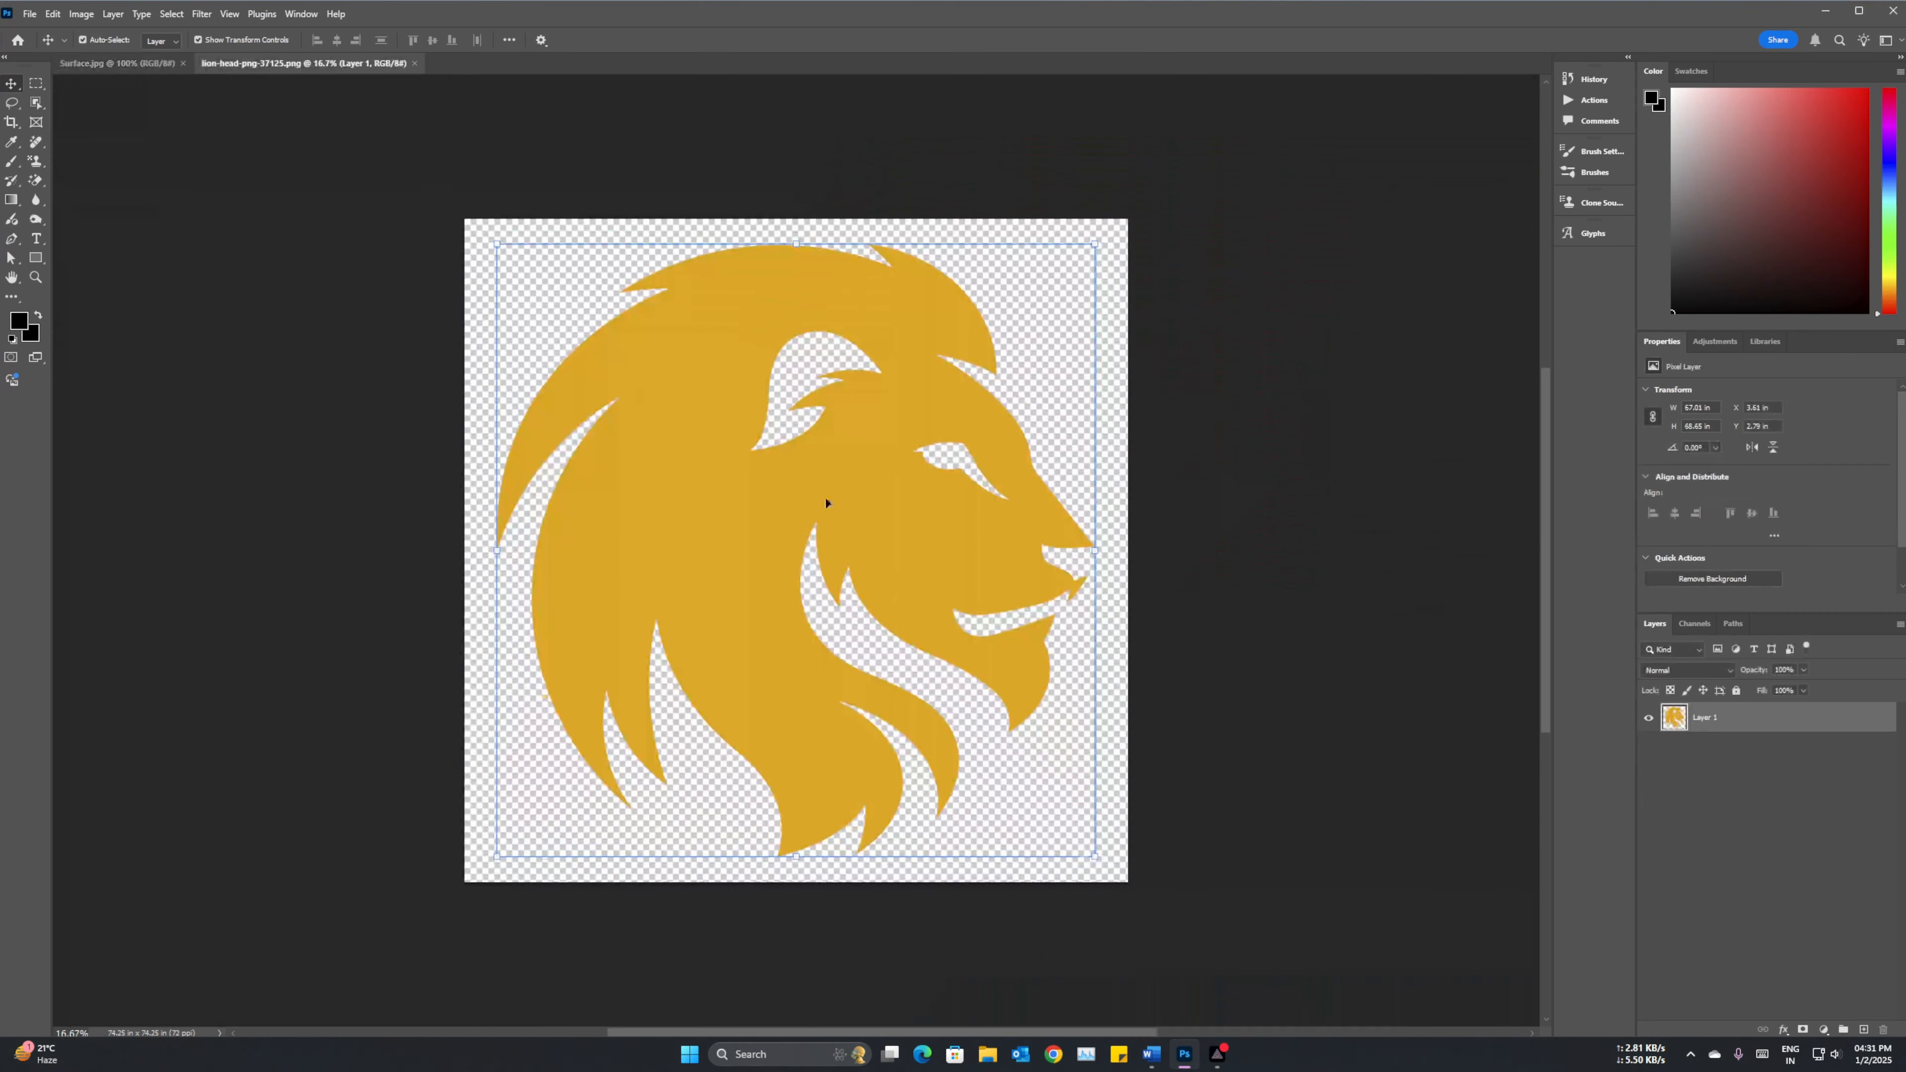
Copy the lion layer into the Surface.jpg document and shift it up and left over the fabric.
left_click(93, 120)
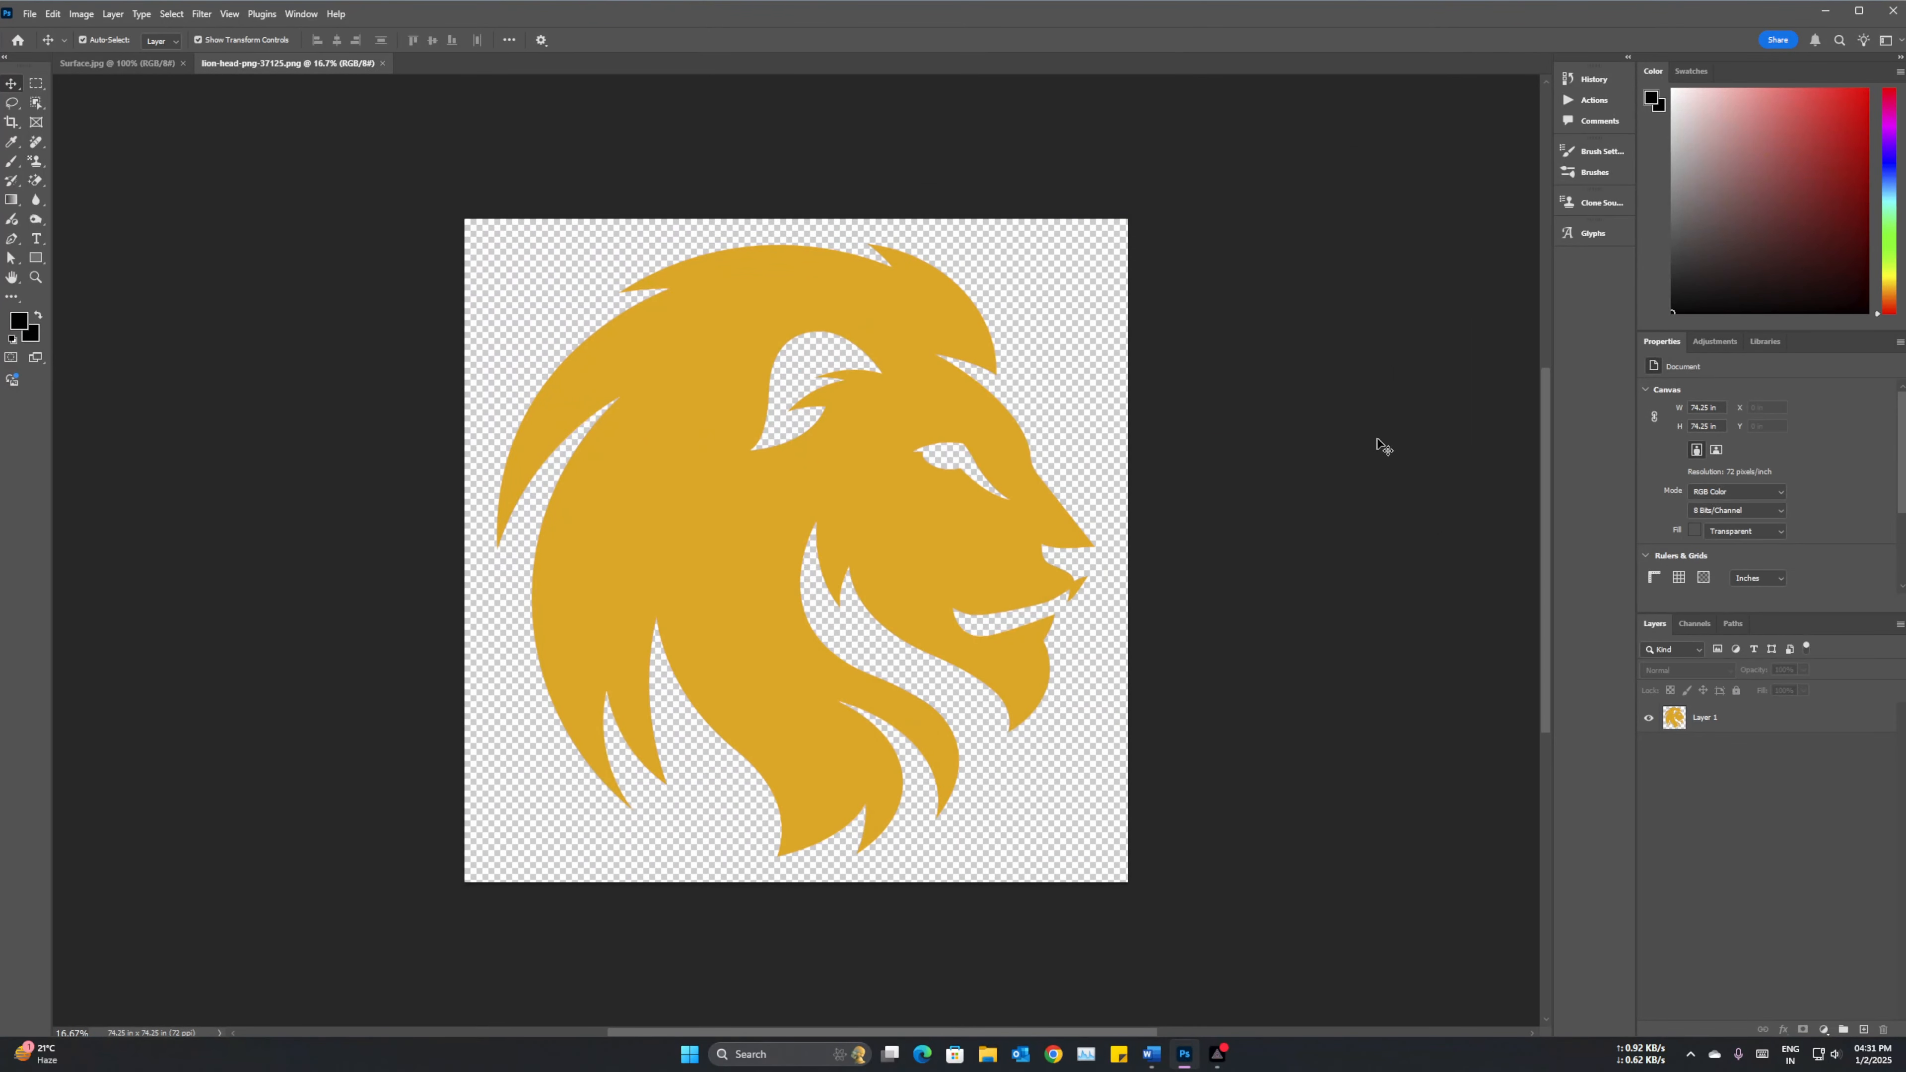
left_click(846, 525)
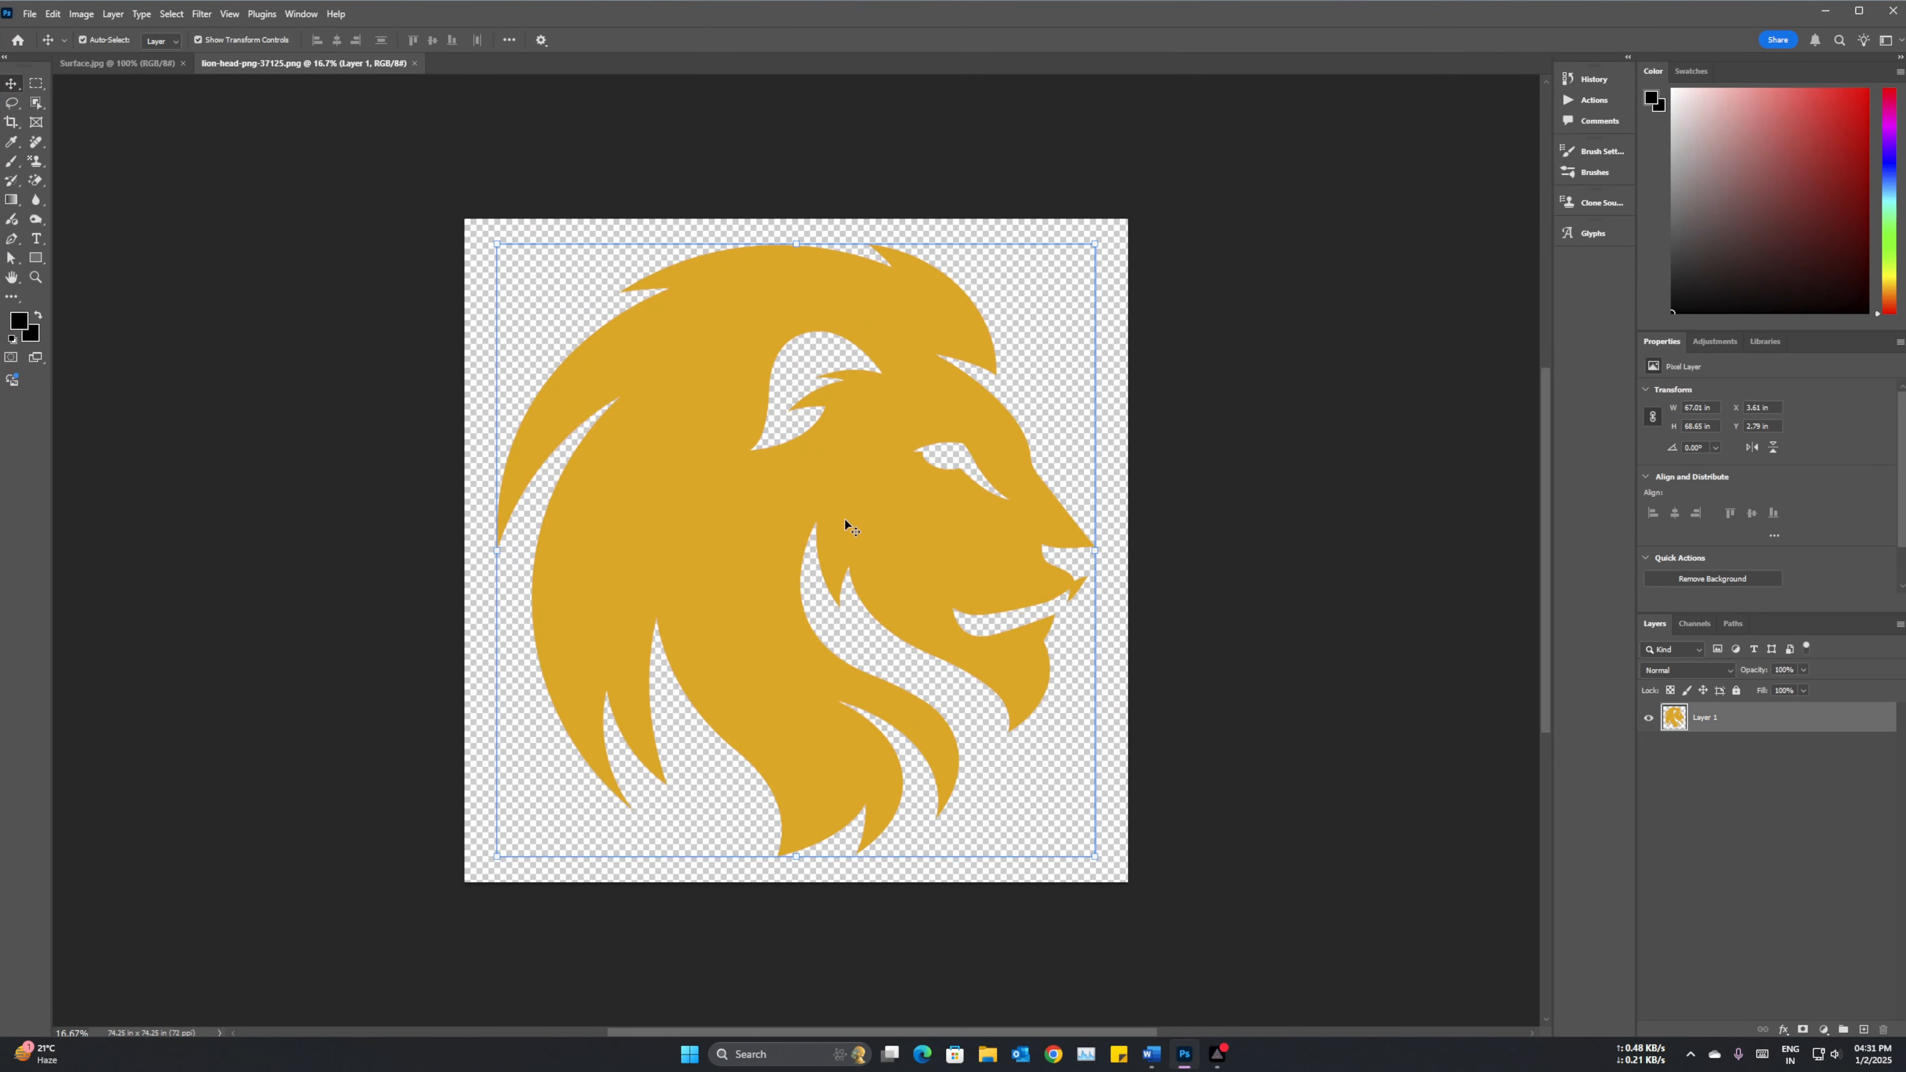
left_click(117, 63)
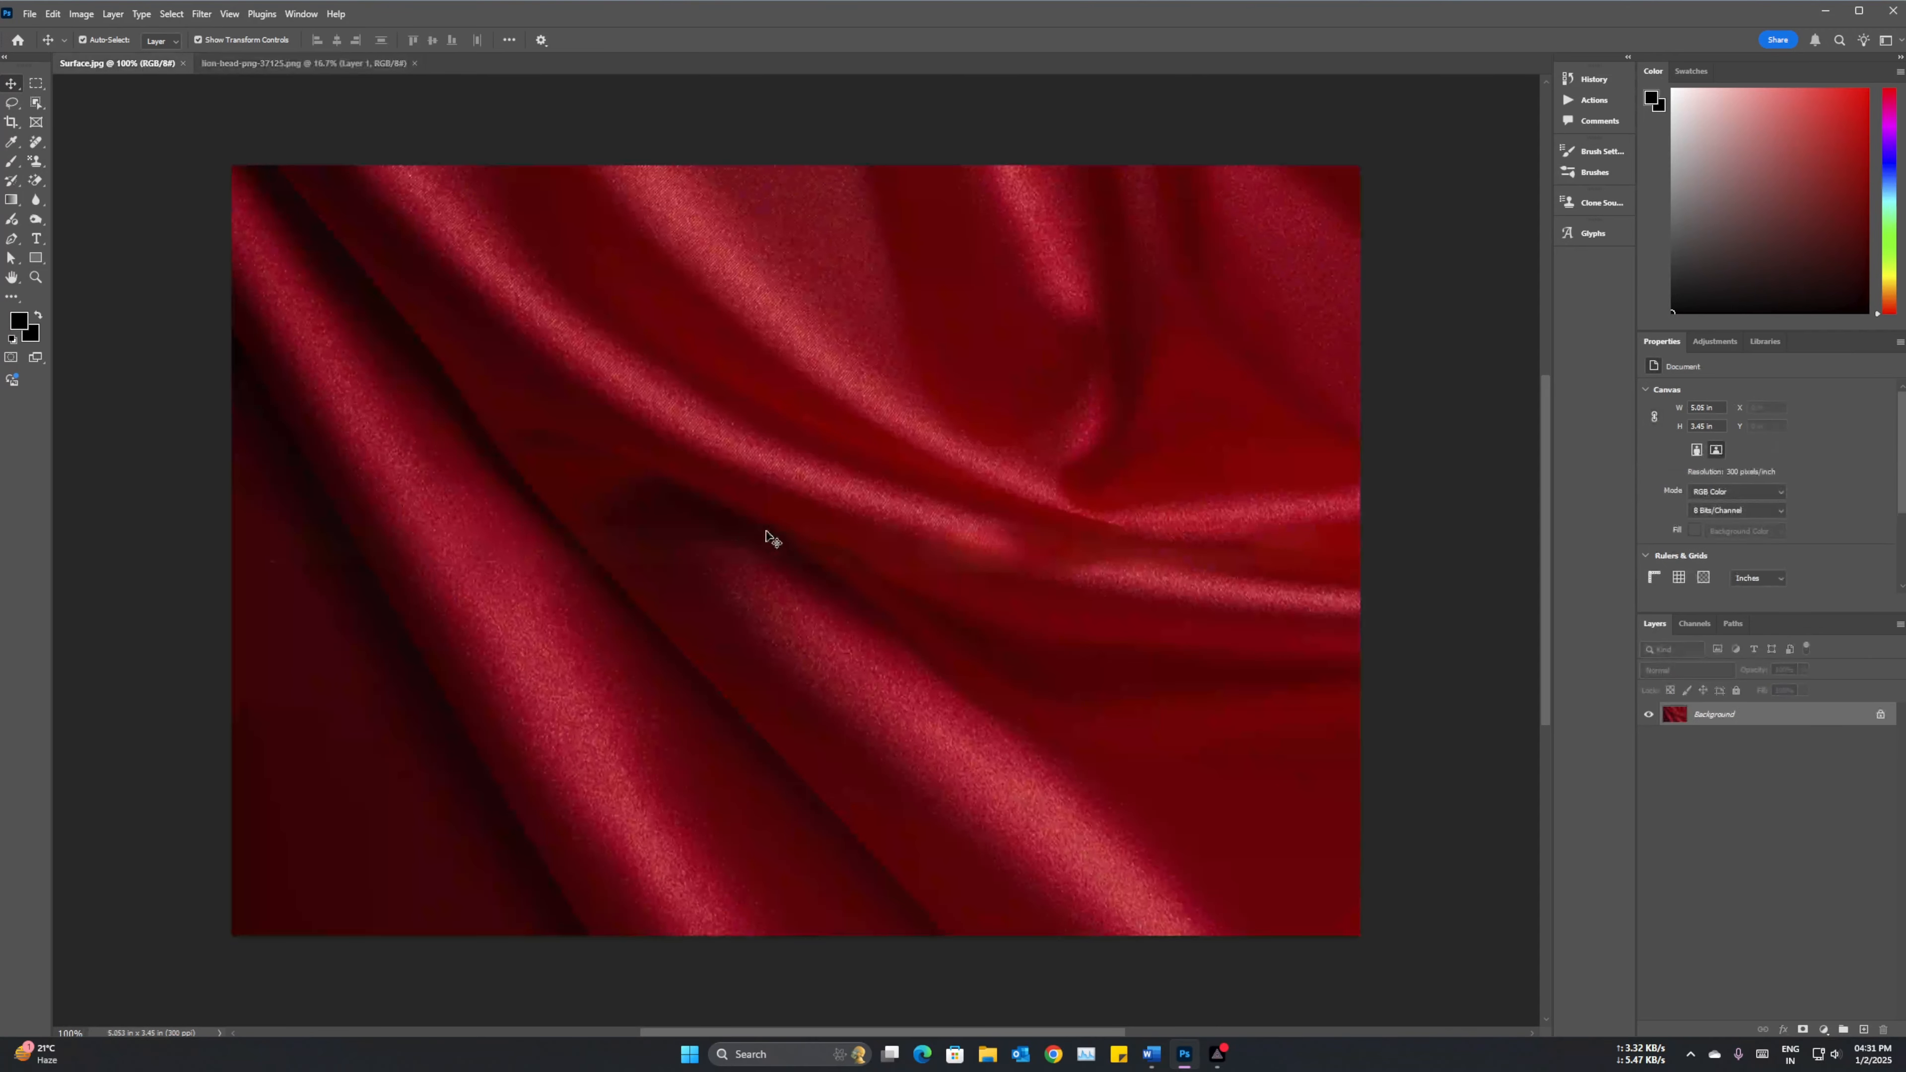
left_click_drag(779, 531, 779, 535)
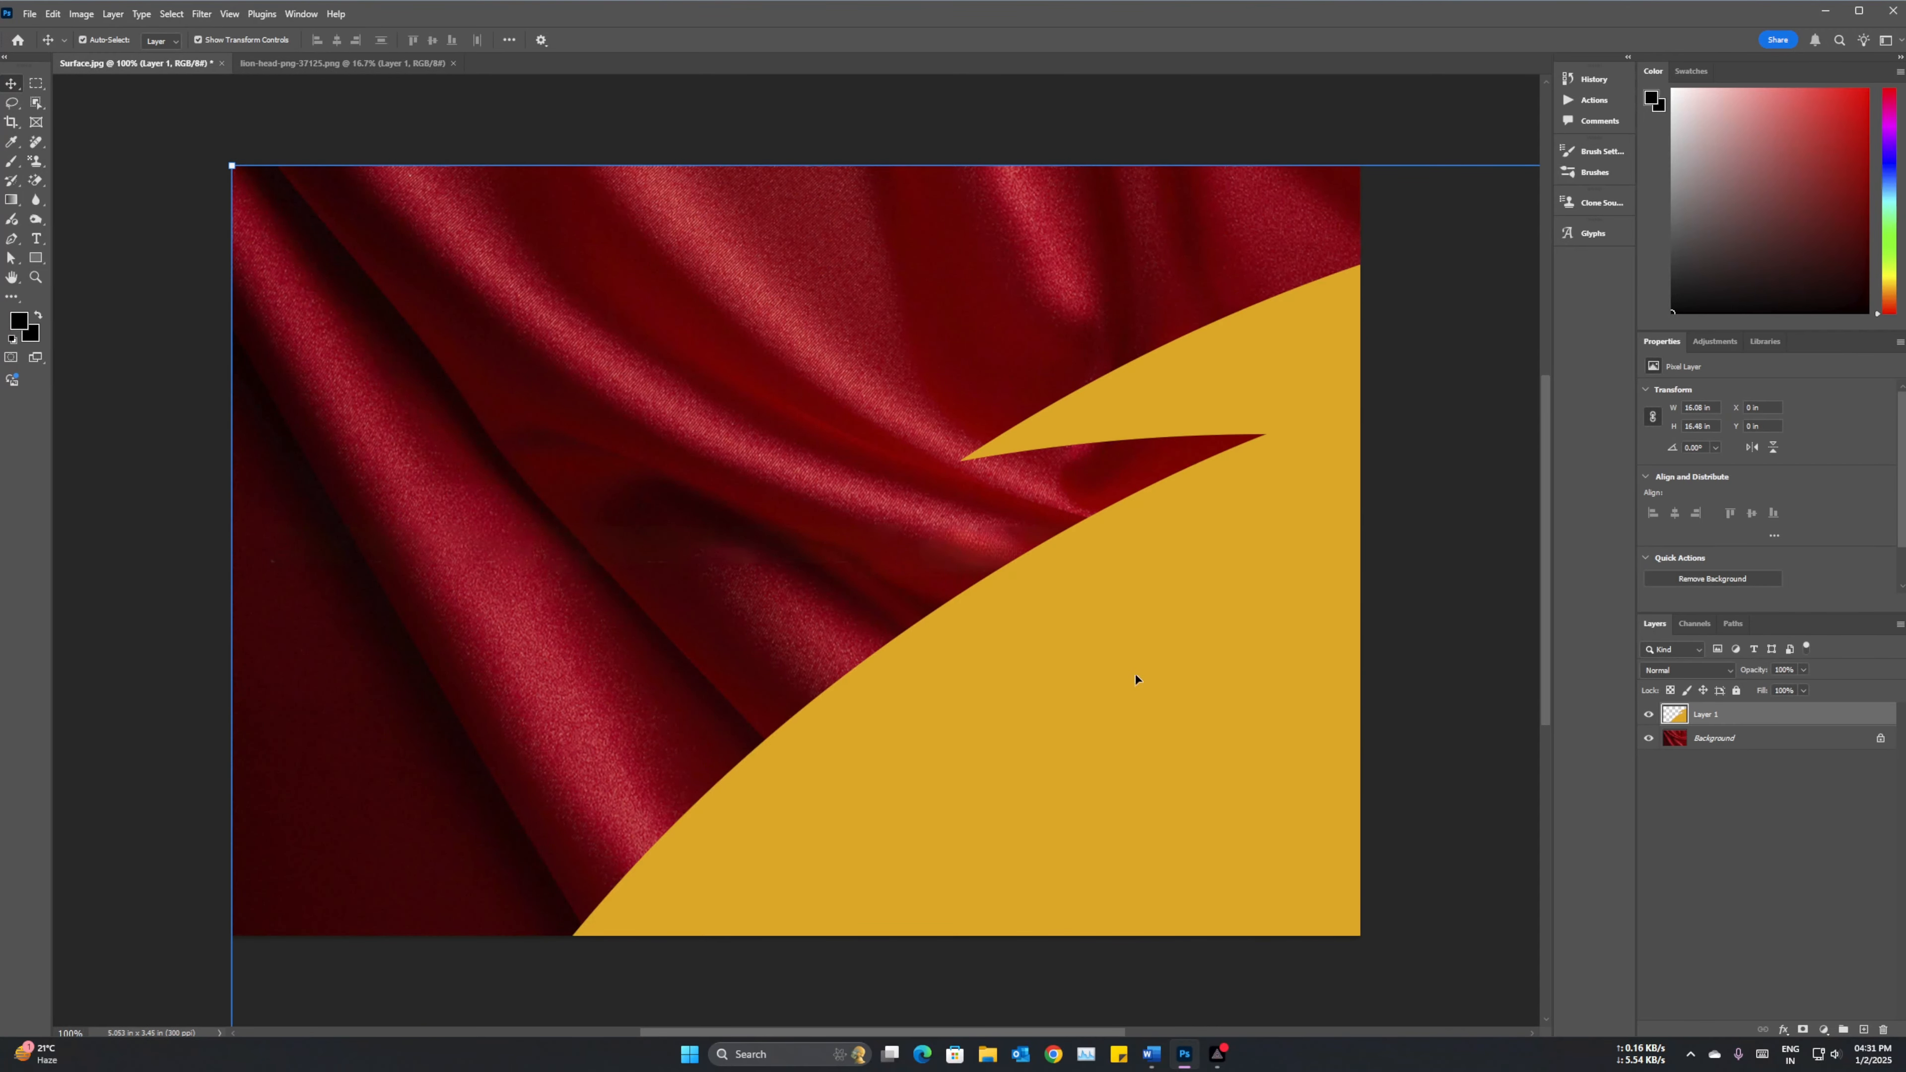
left_click_drag(1134, 680, 888, 519)
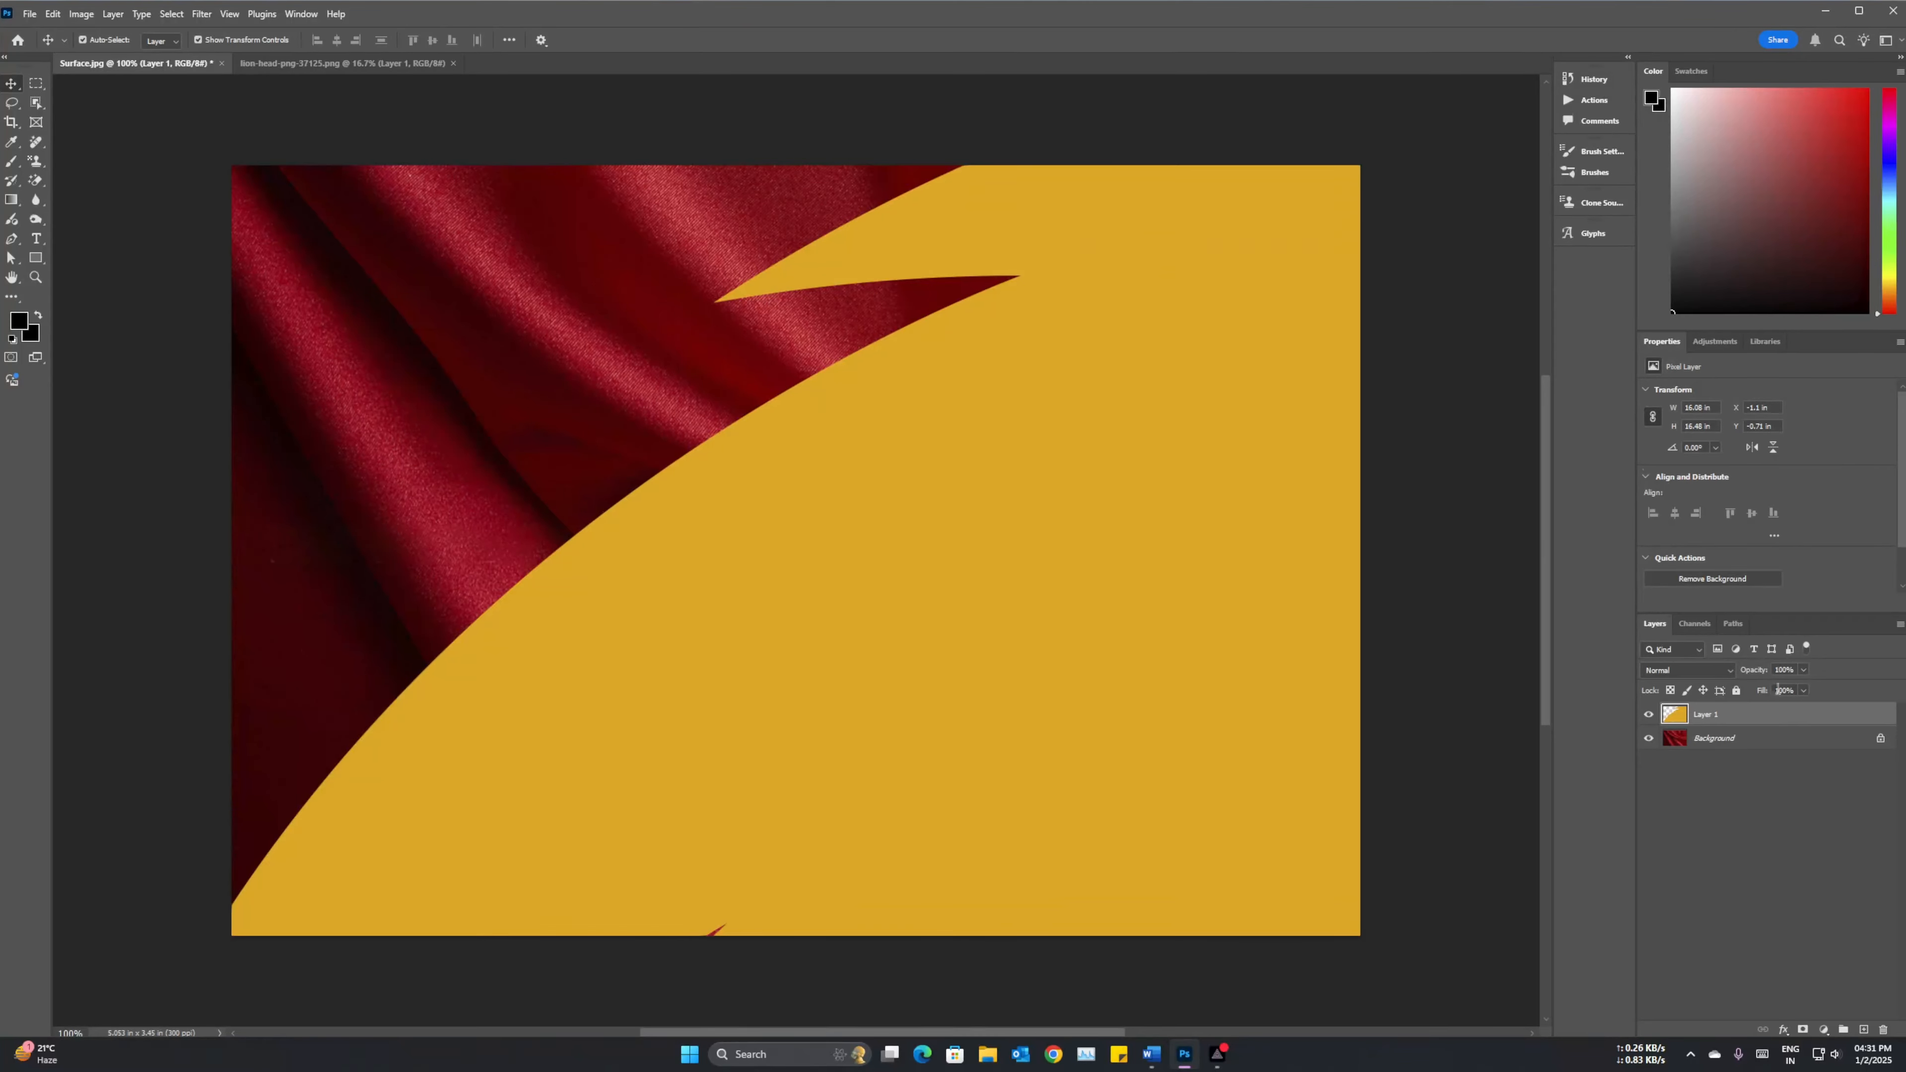
Convert the lion's Layer 1 in Surface.jpg to a Smart Object.
right_click(1738, 718)
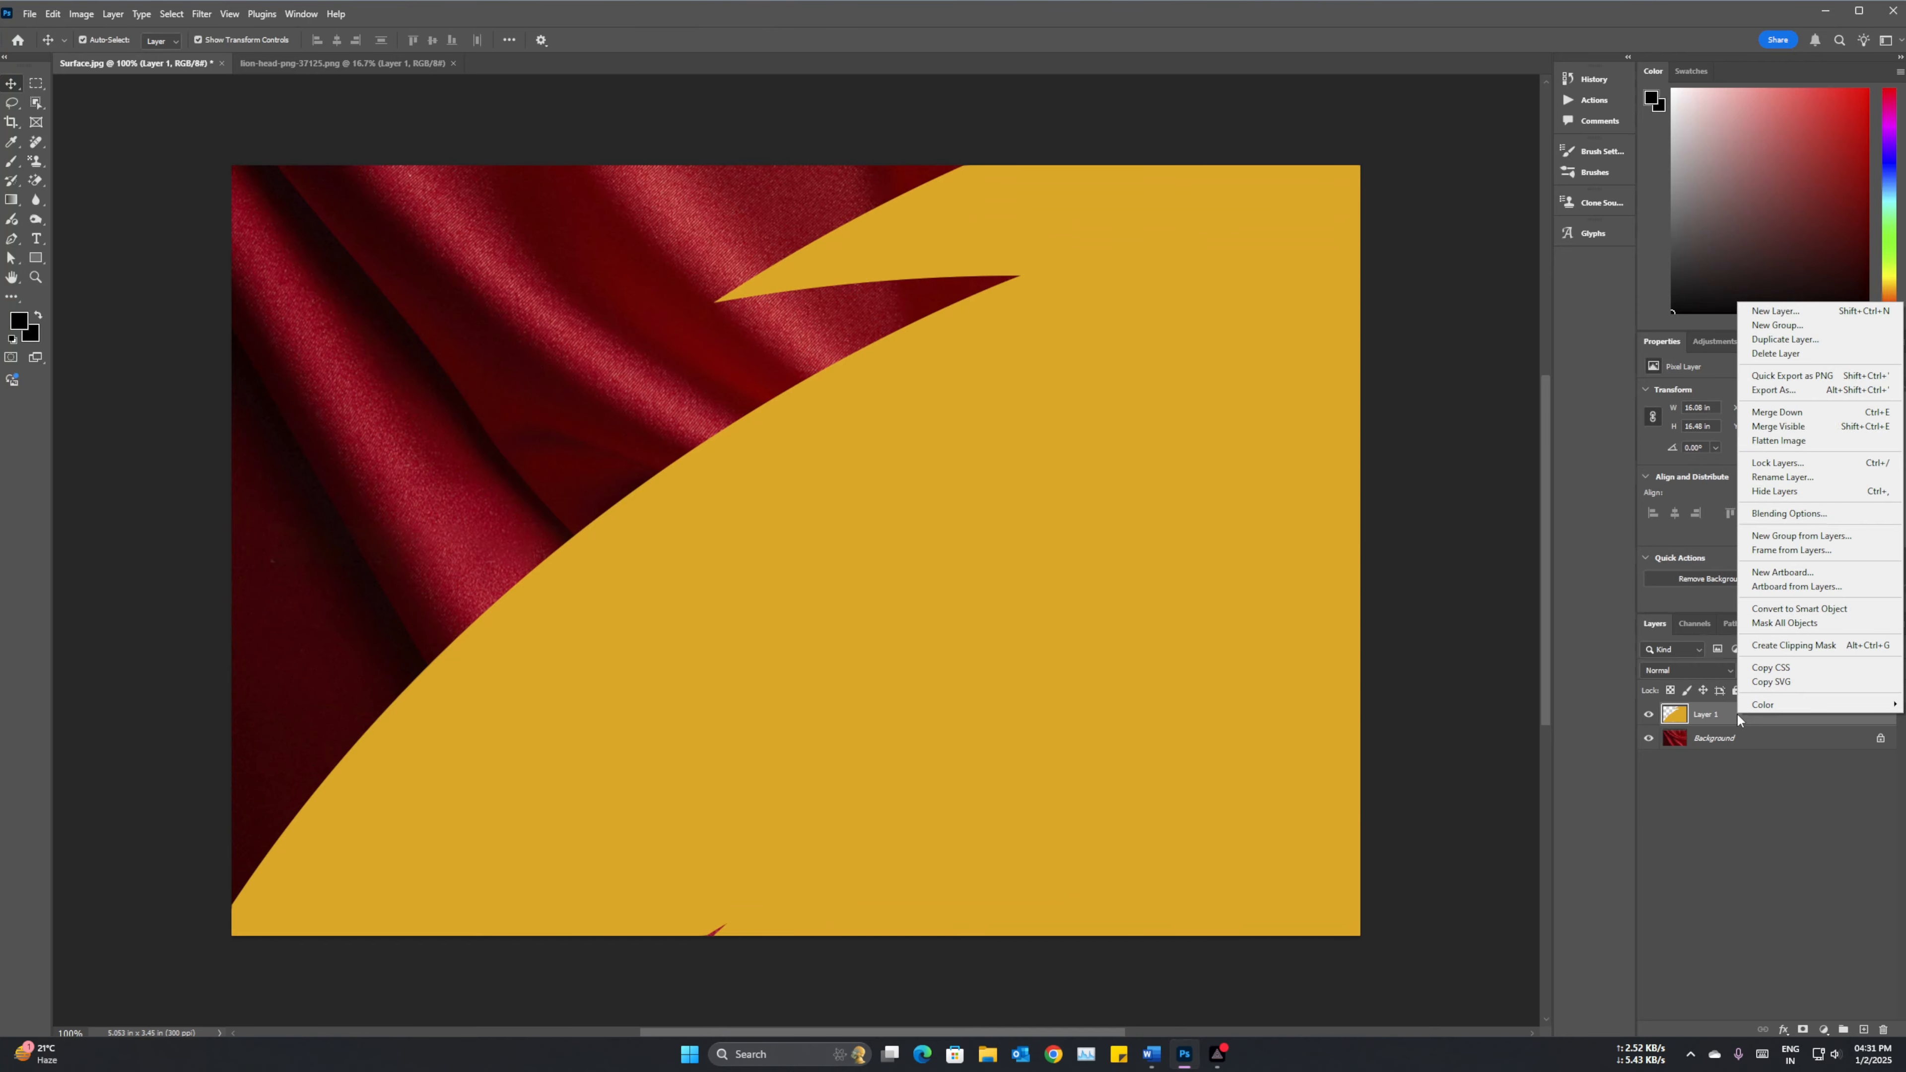
left_click(977, 668)
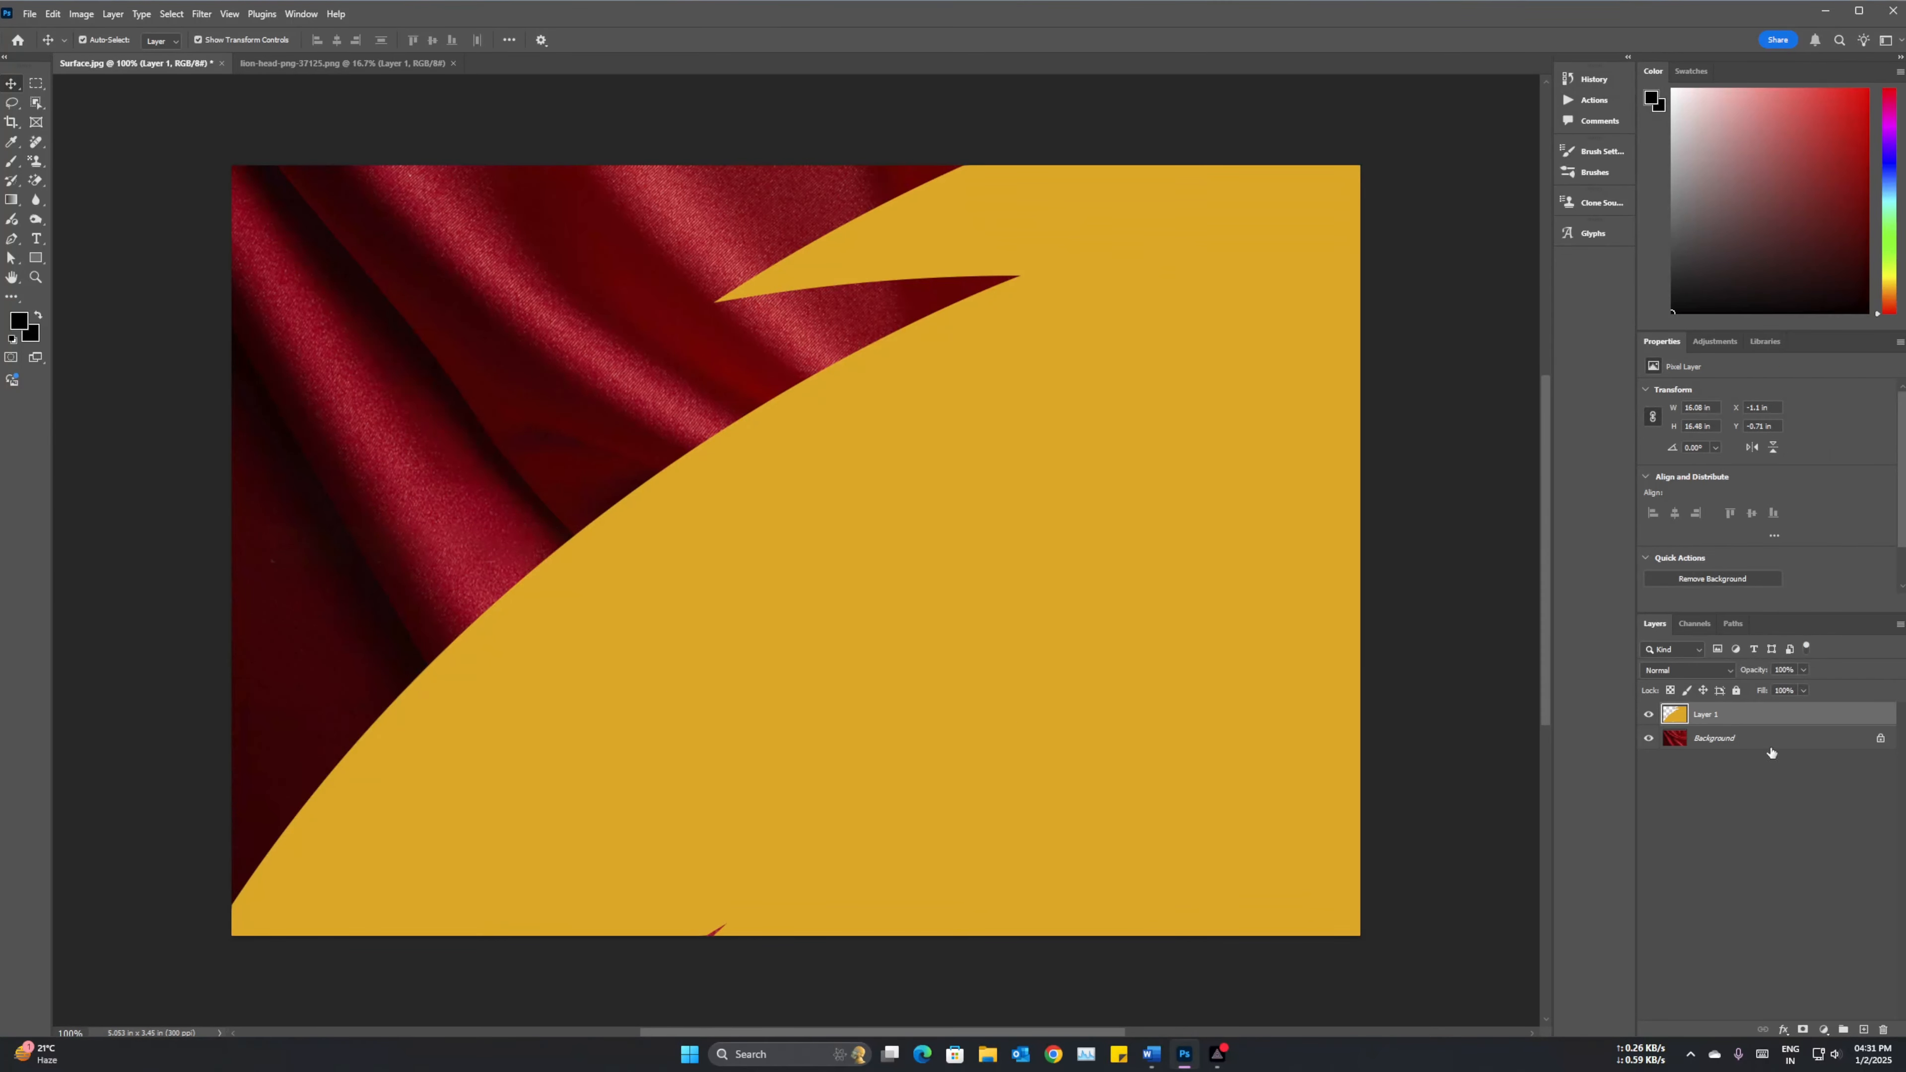
right_click(1753, 725)
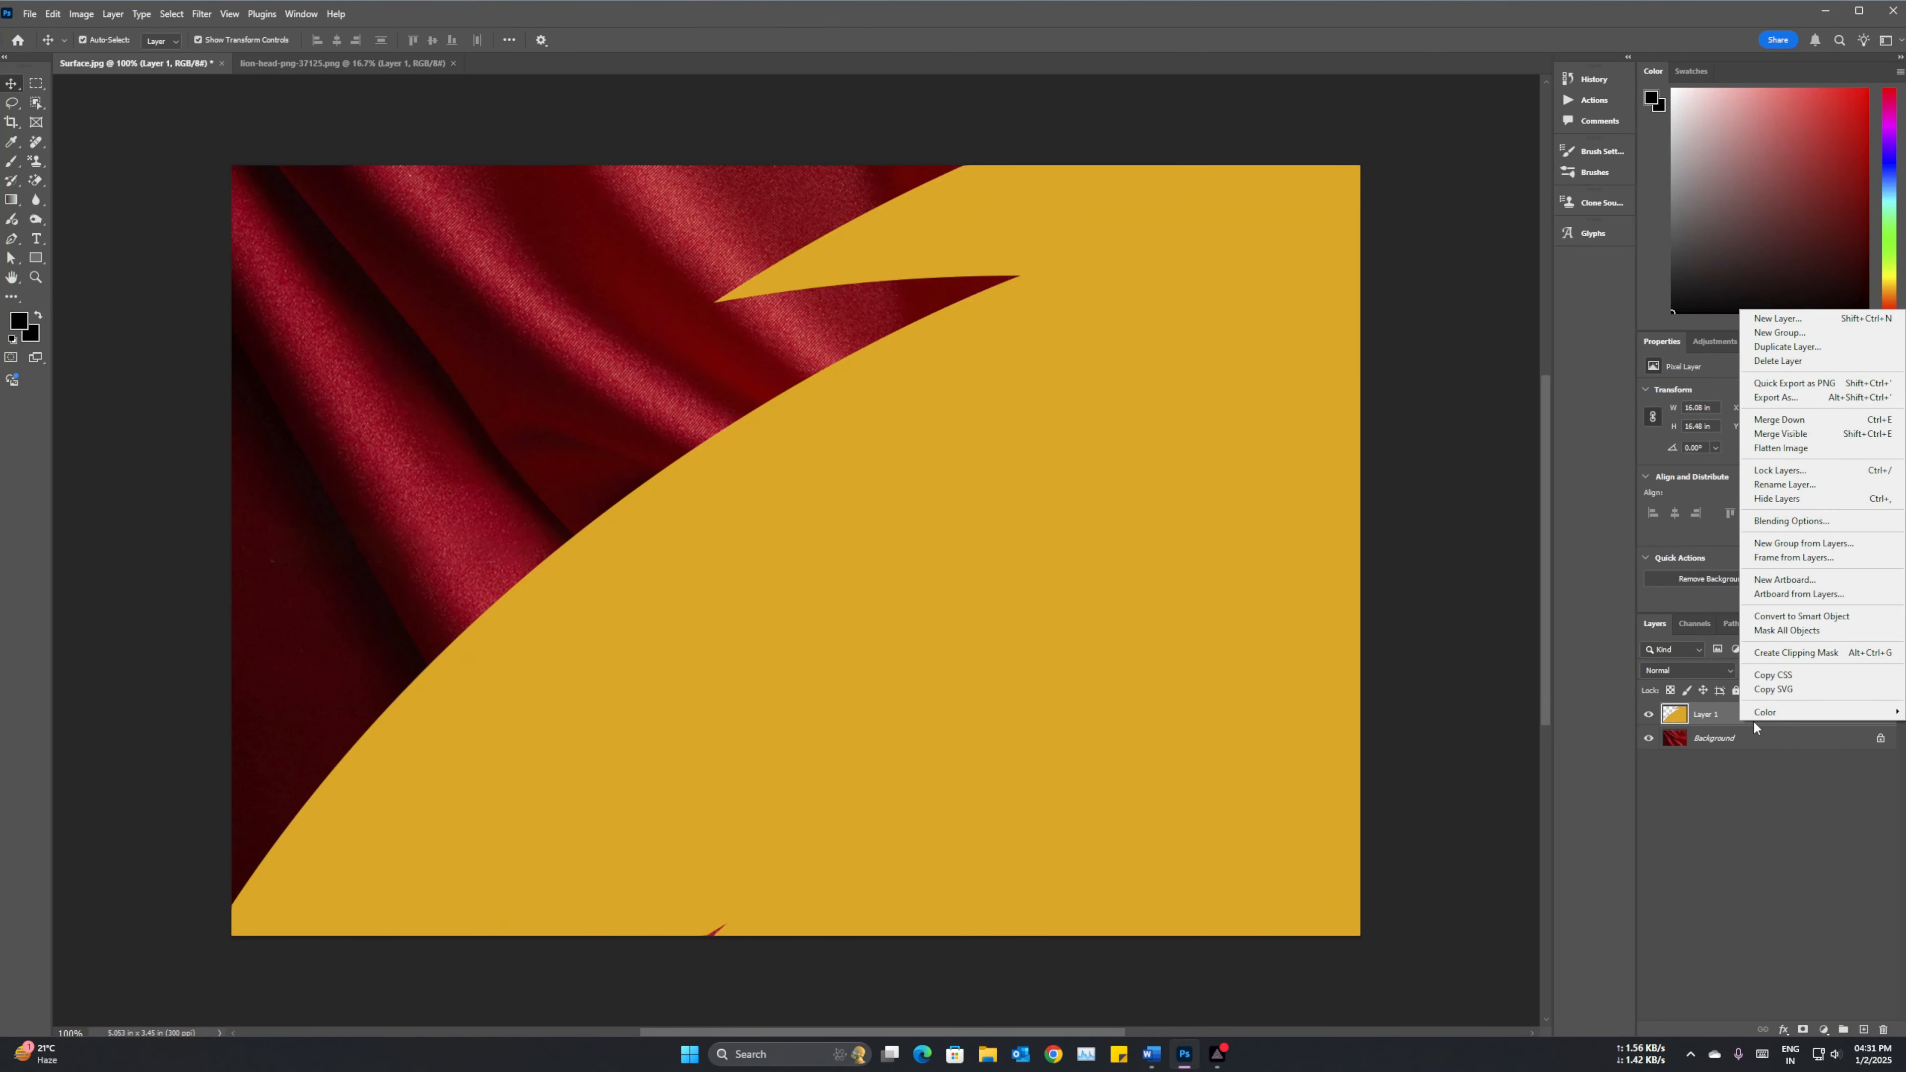
left_click(1090, 777)
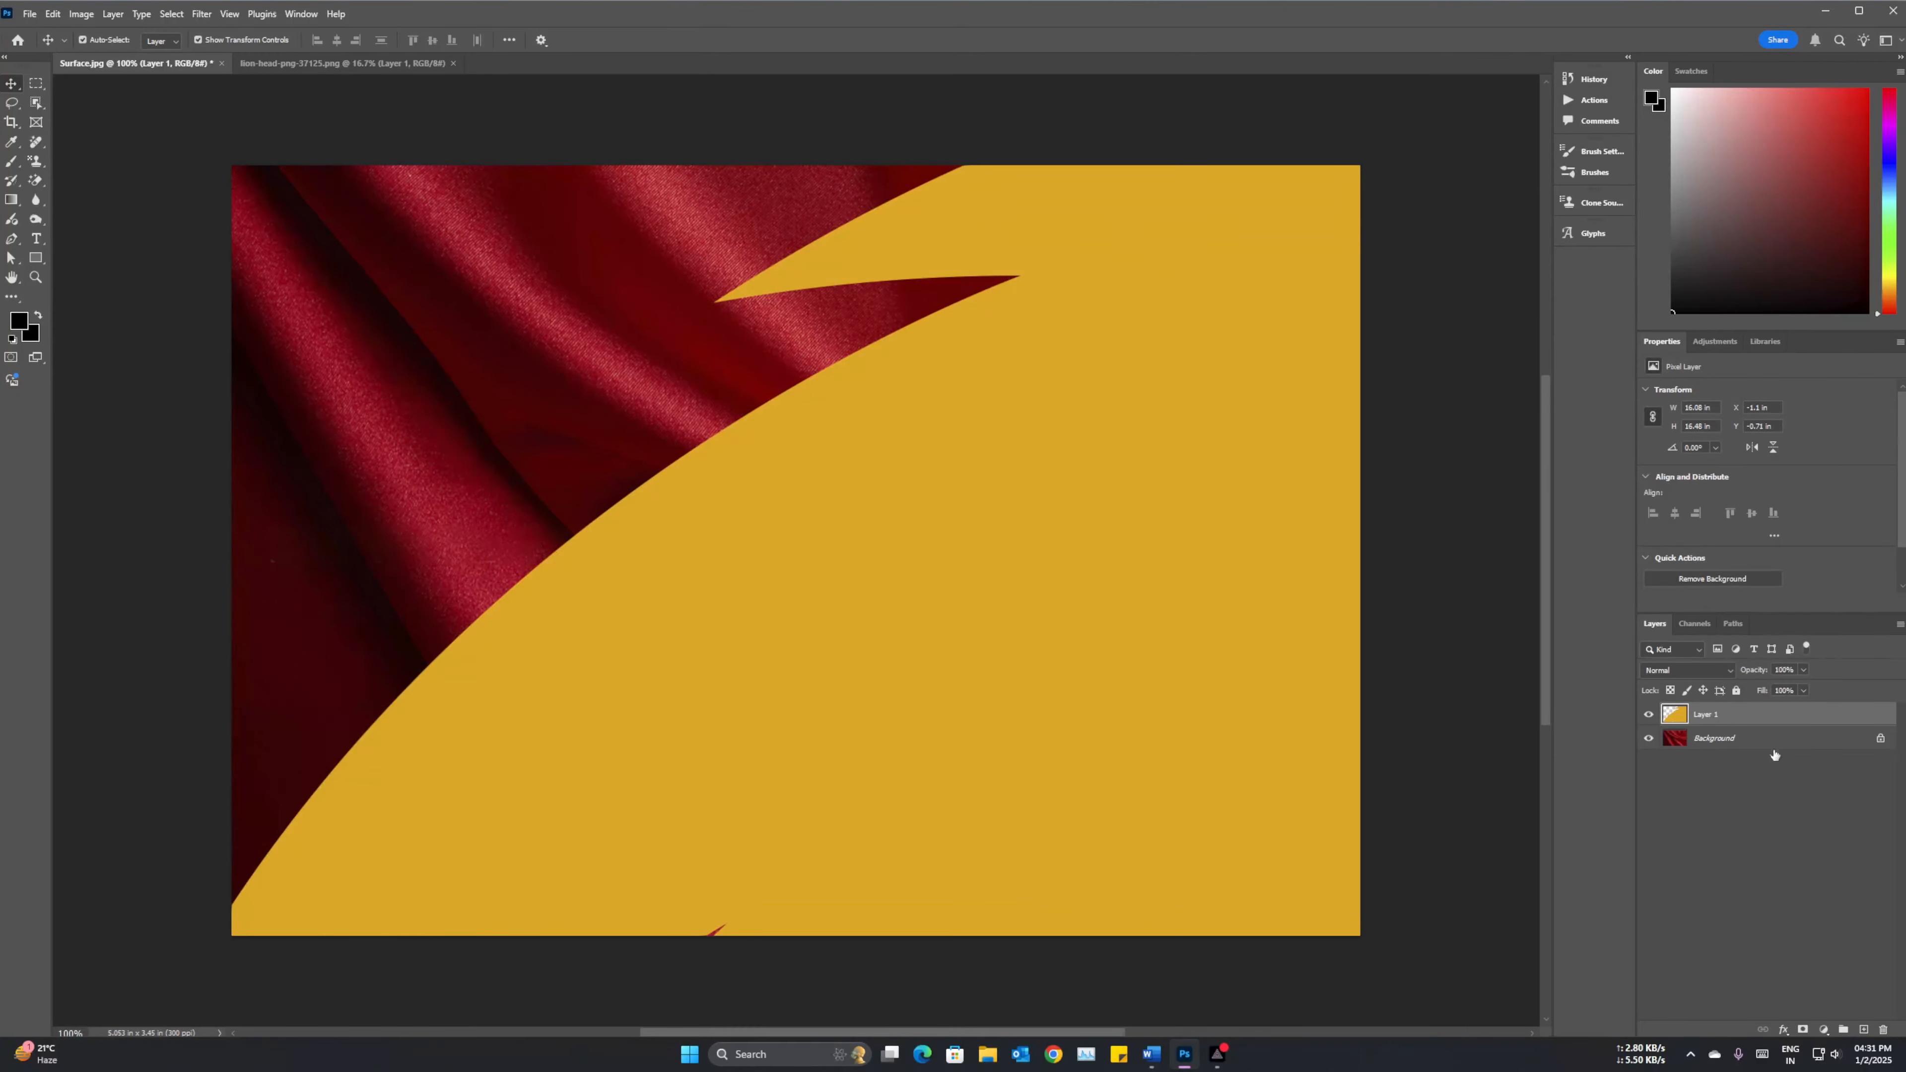
right_click(1730, 724)
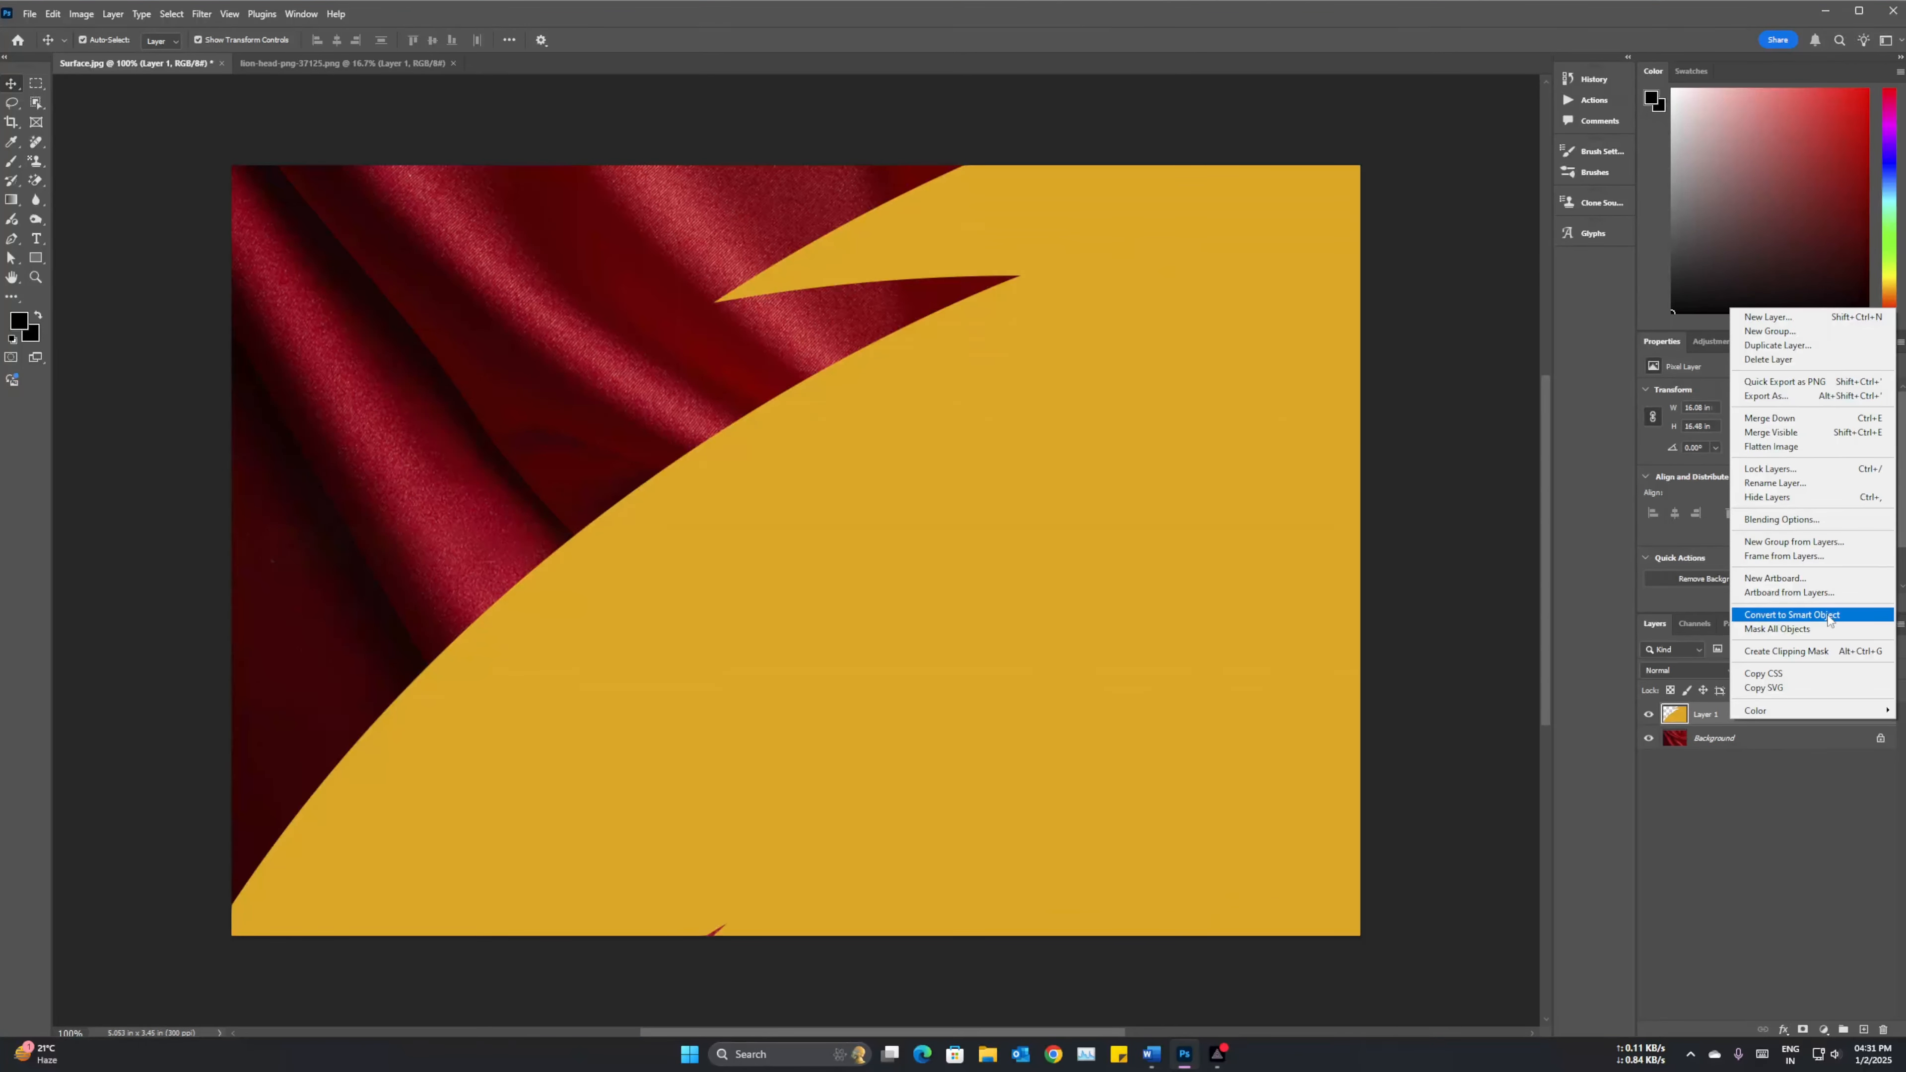
left_click(1805, 616)
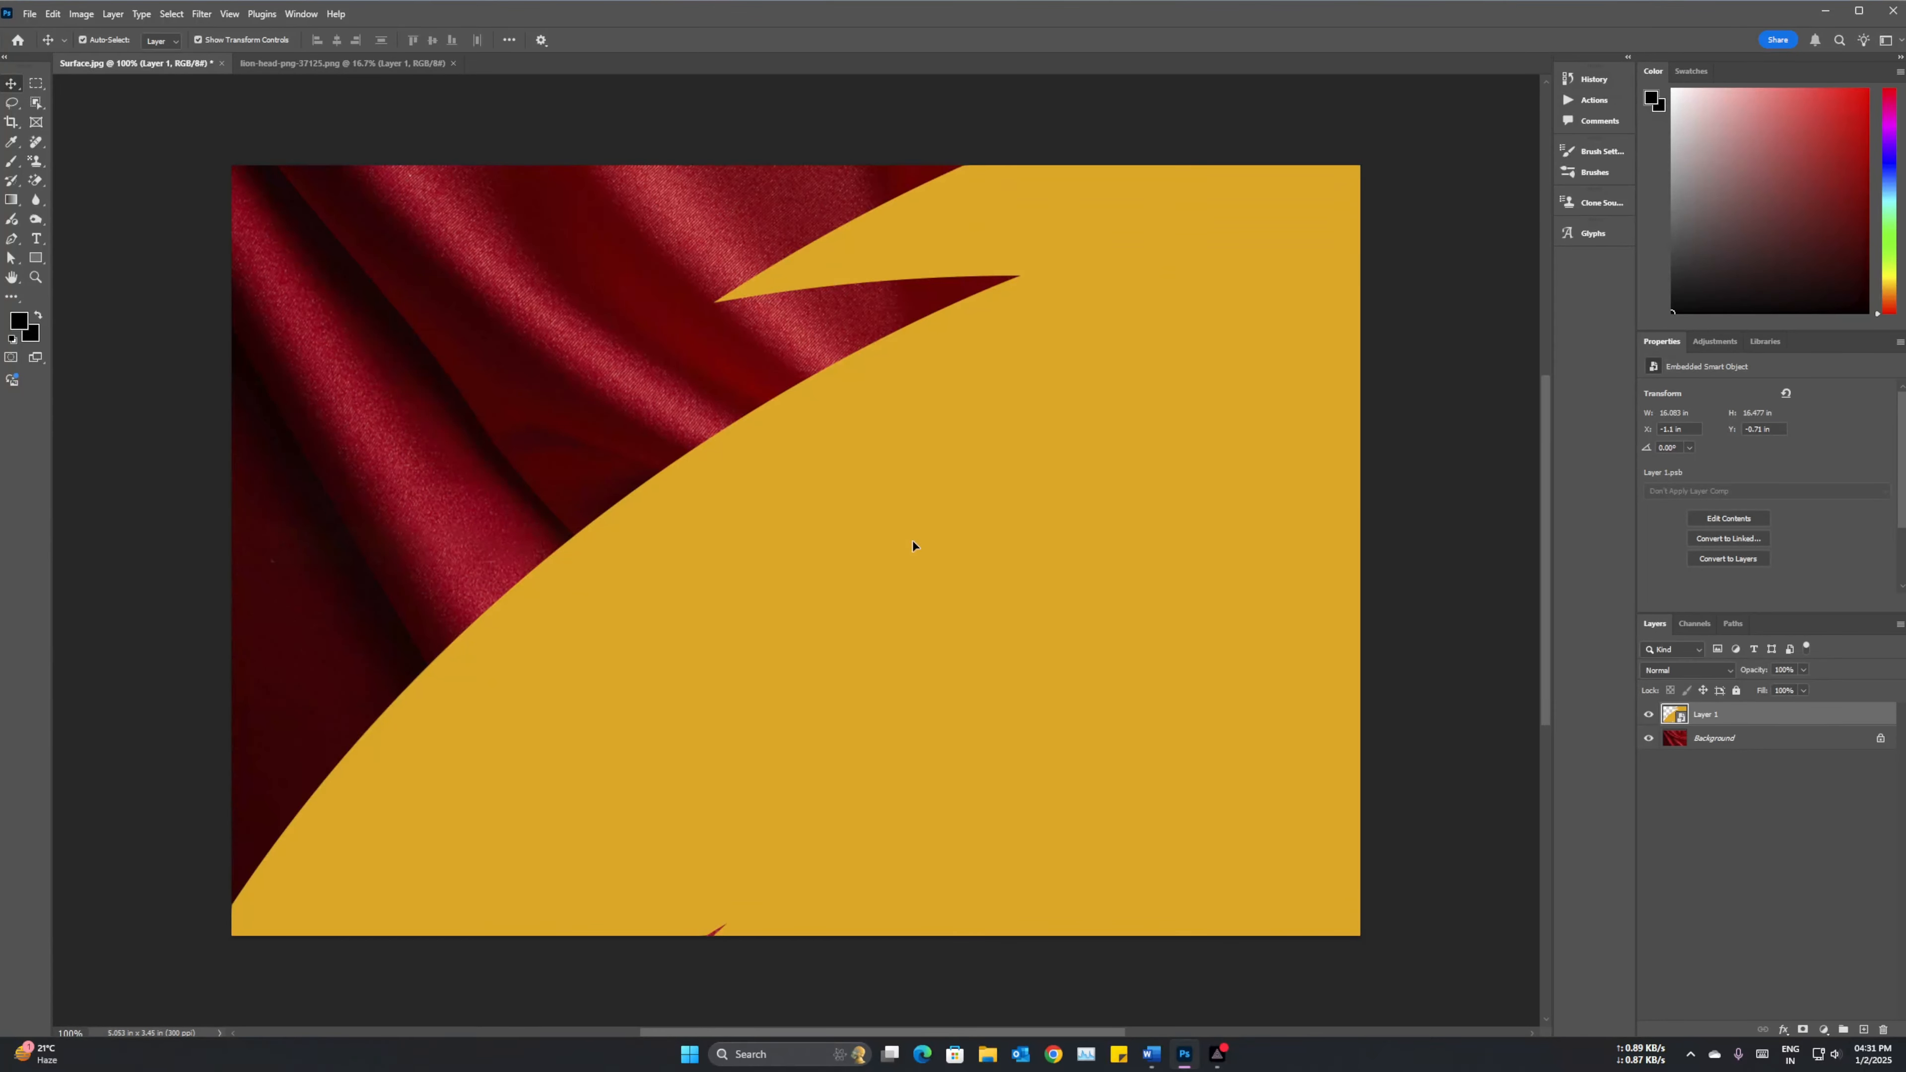
Scale the lion Smart Object down to about 2.5 by 2.57 in and centre it on the fabric.
left_click_drag(779, 569, 1036, 784)
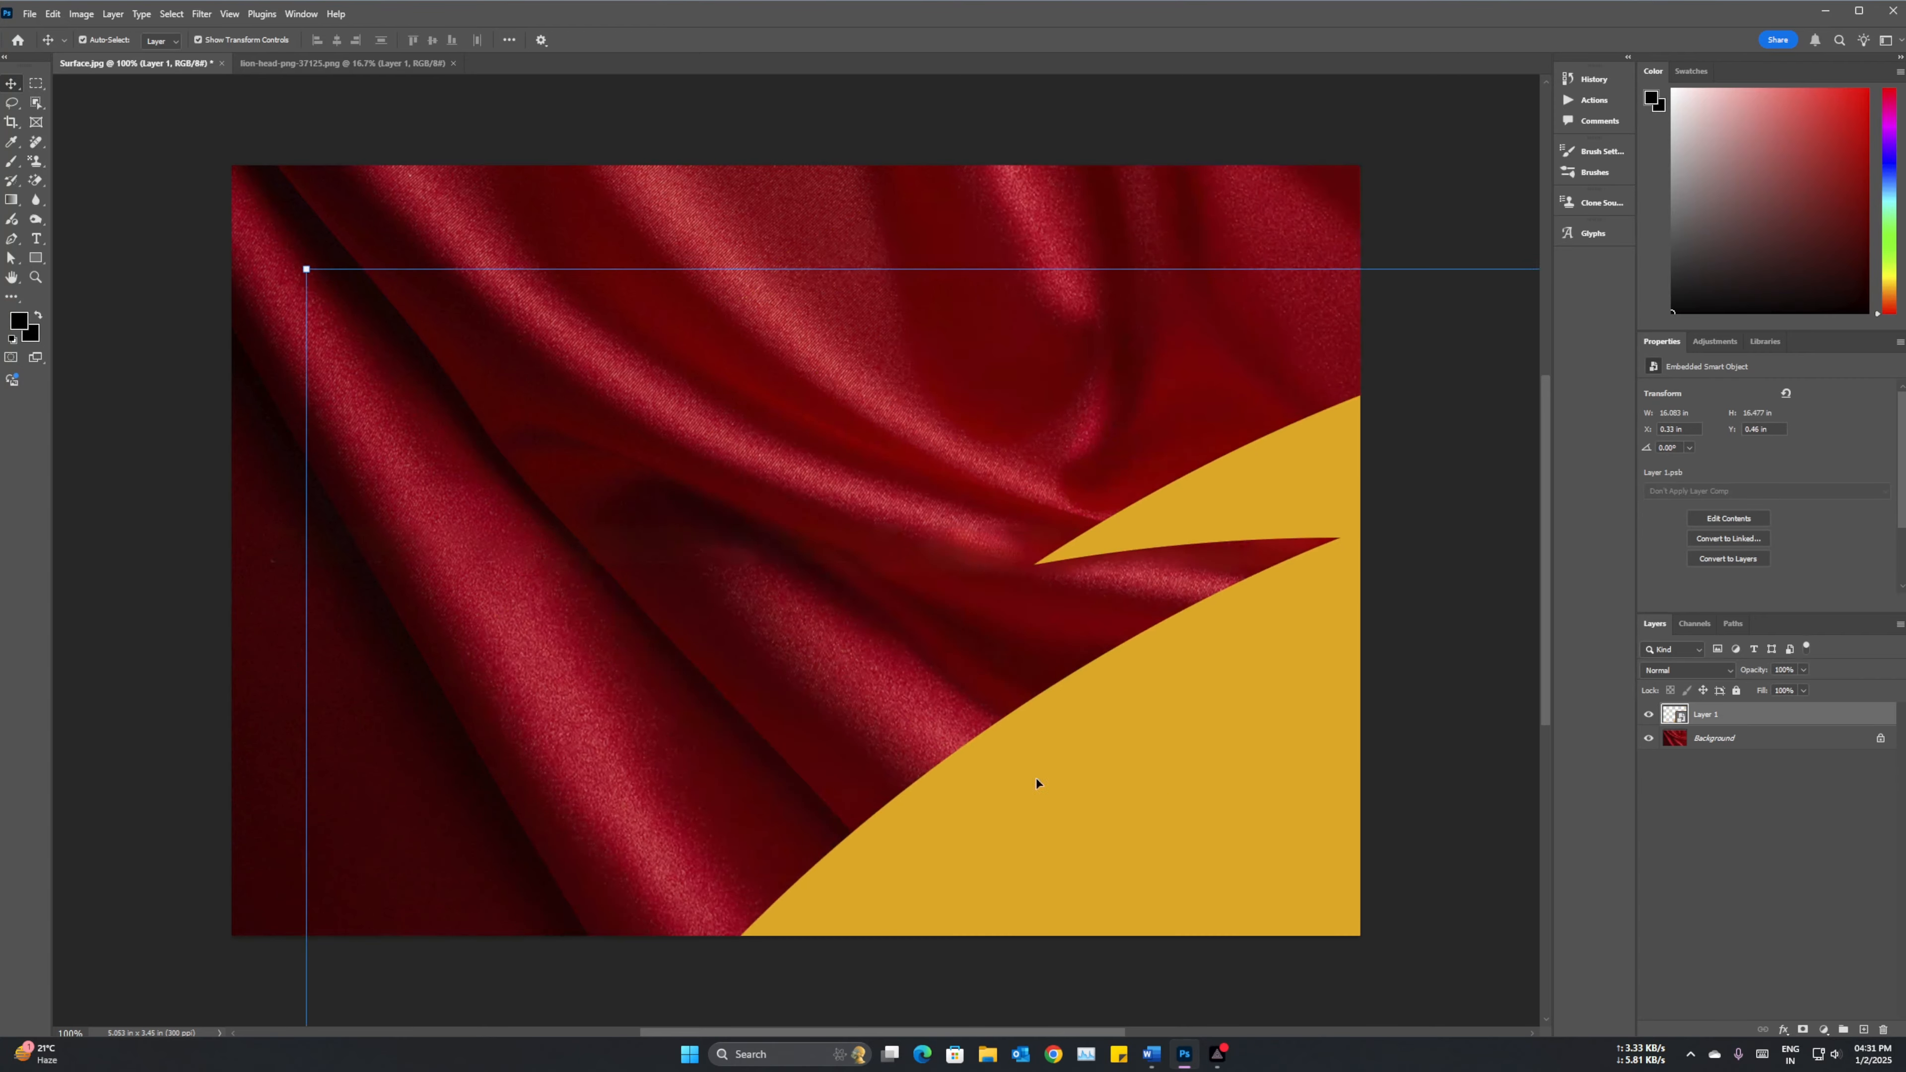
left_click_drag(306, 268, 1336, 1041)
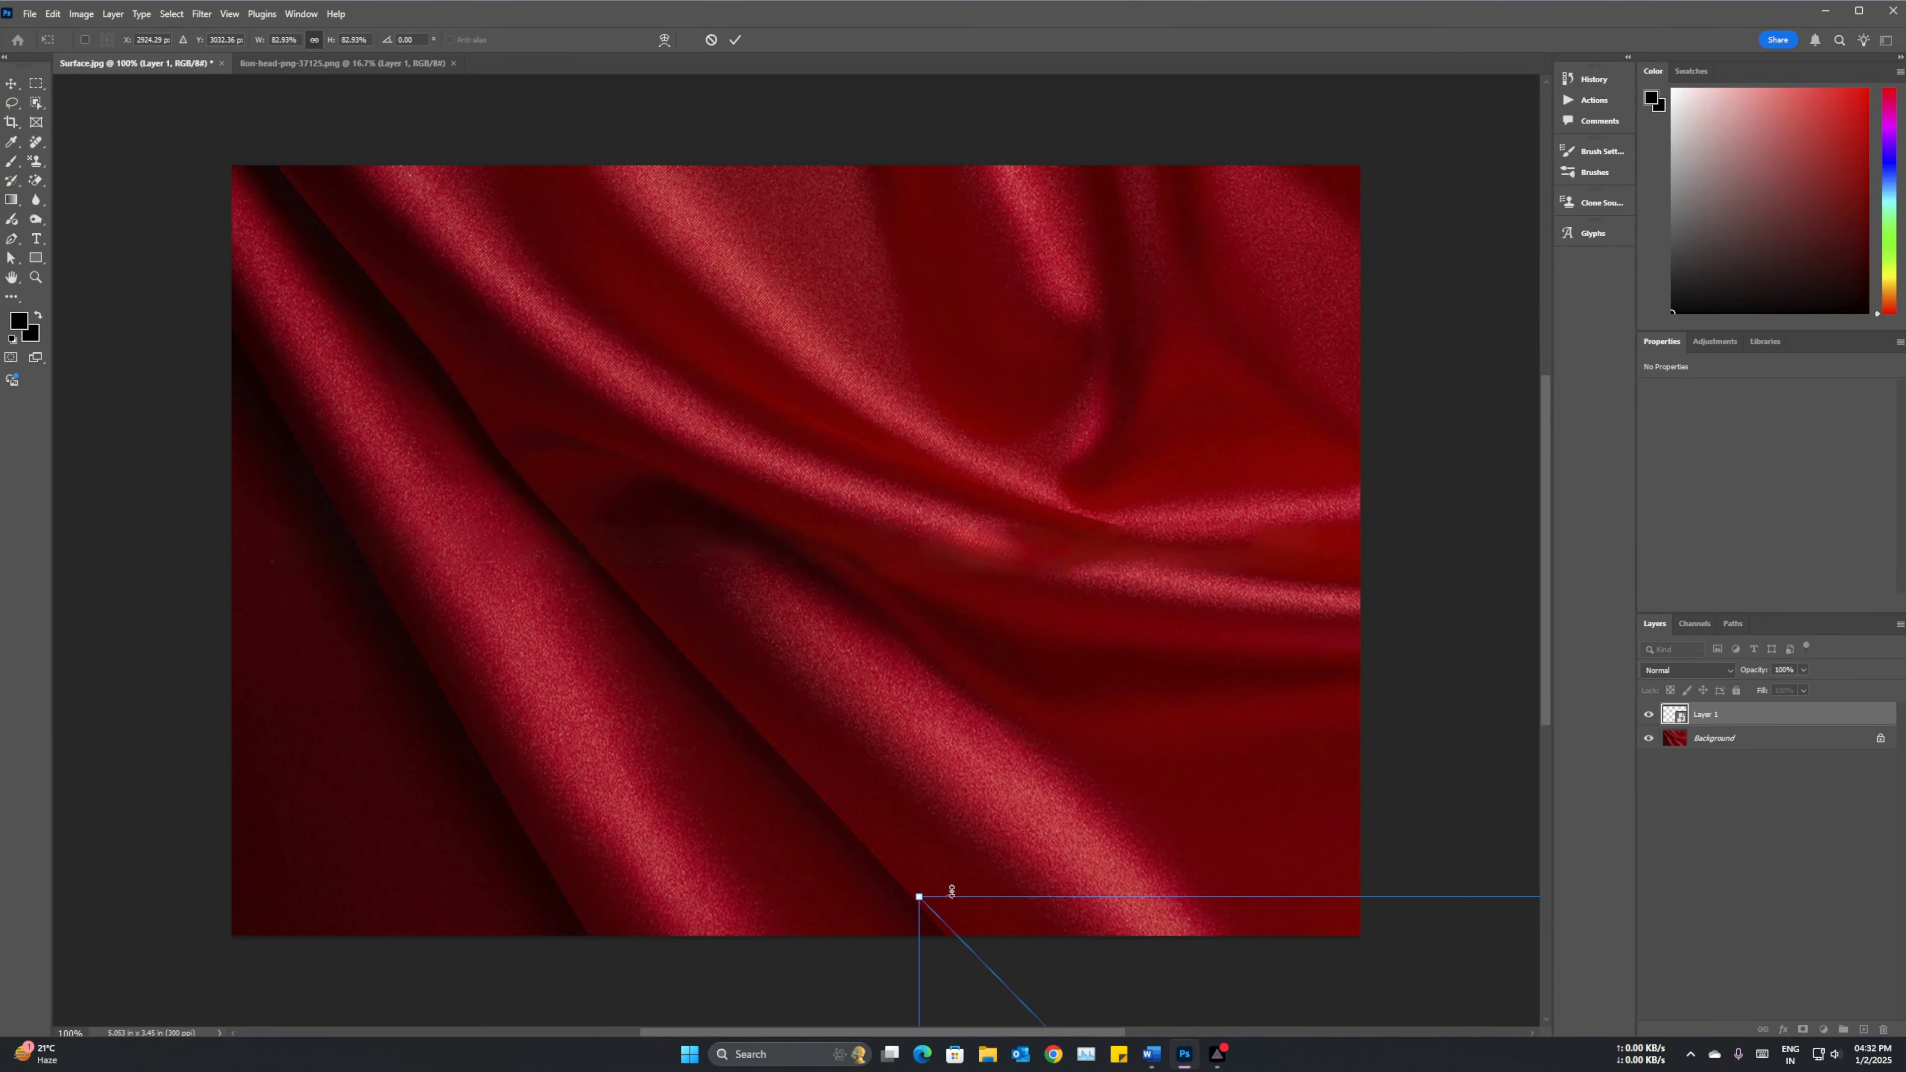
left_click_drag(1055, 893, 710, 541)
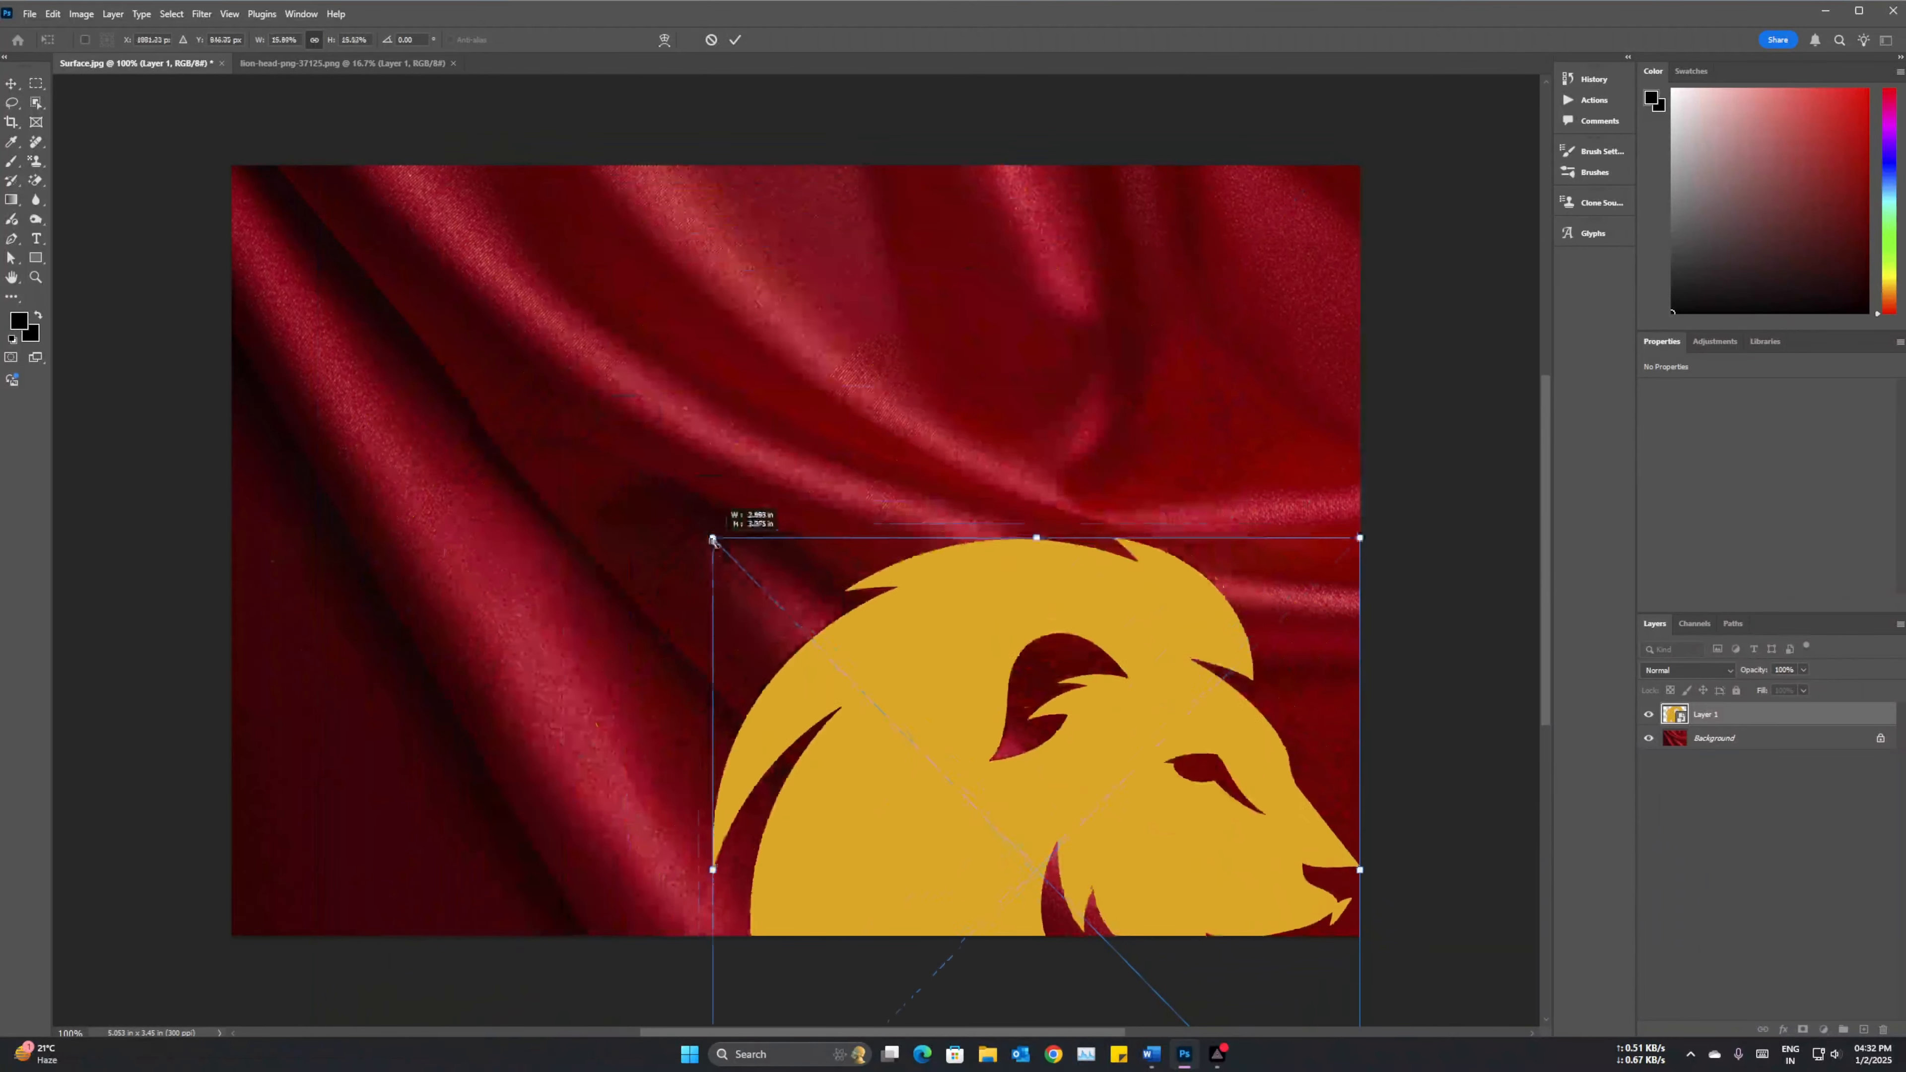
left_click_drag(1086, 840, 884, 522)
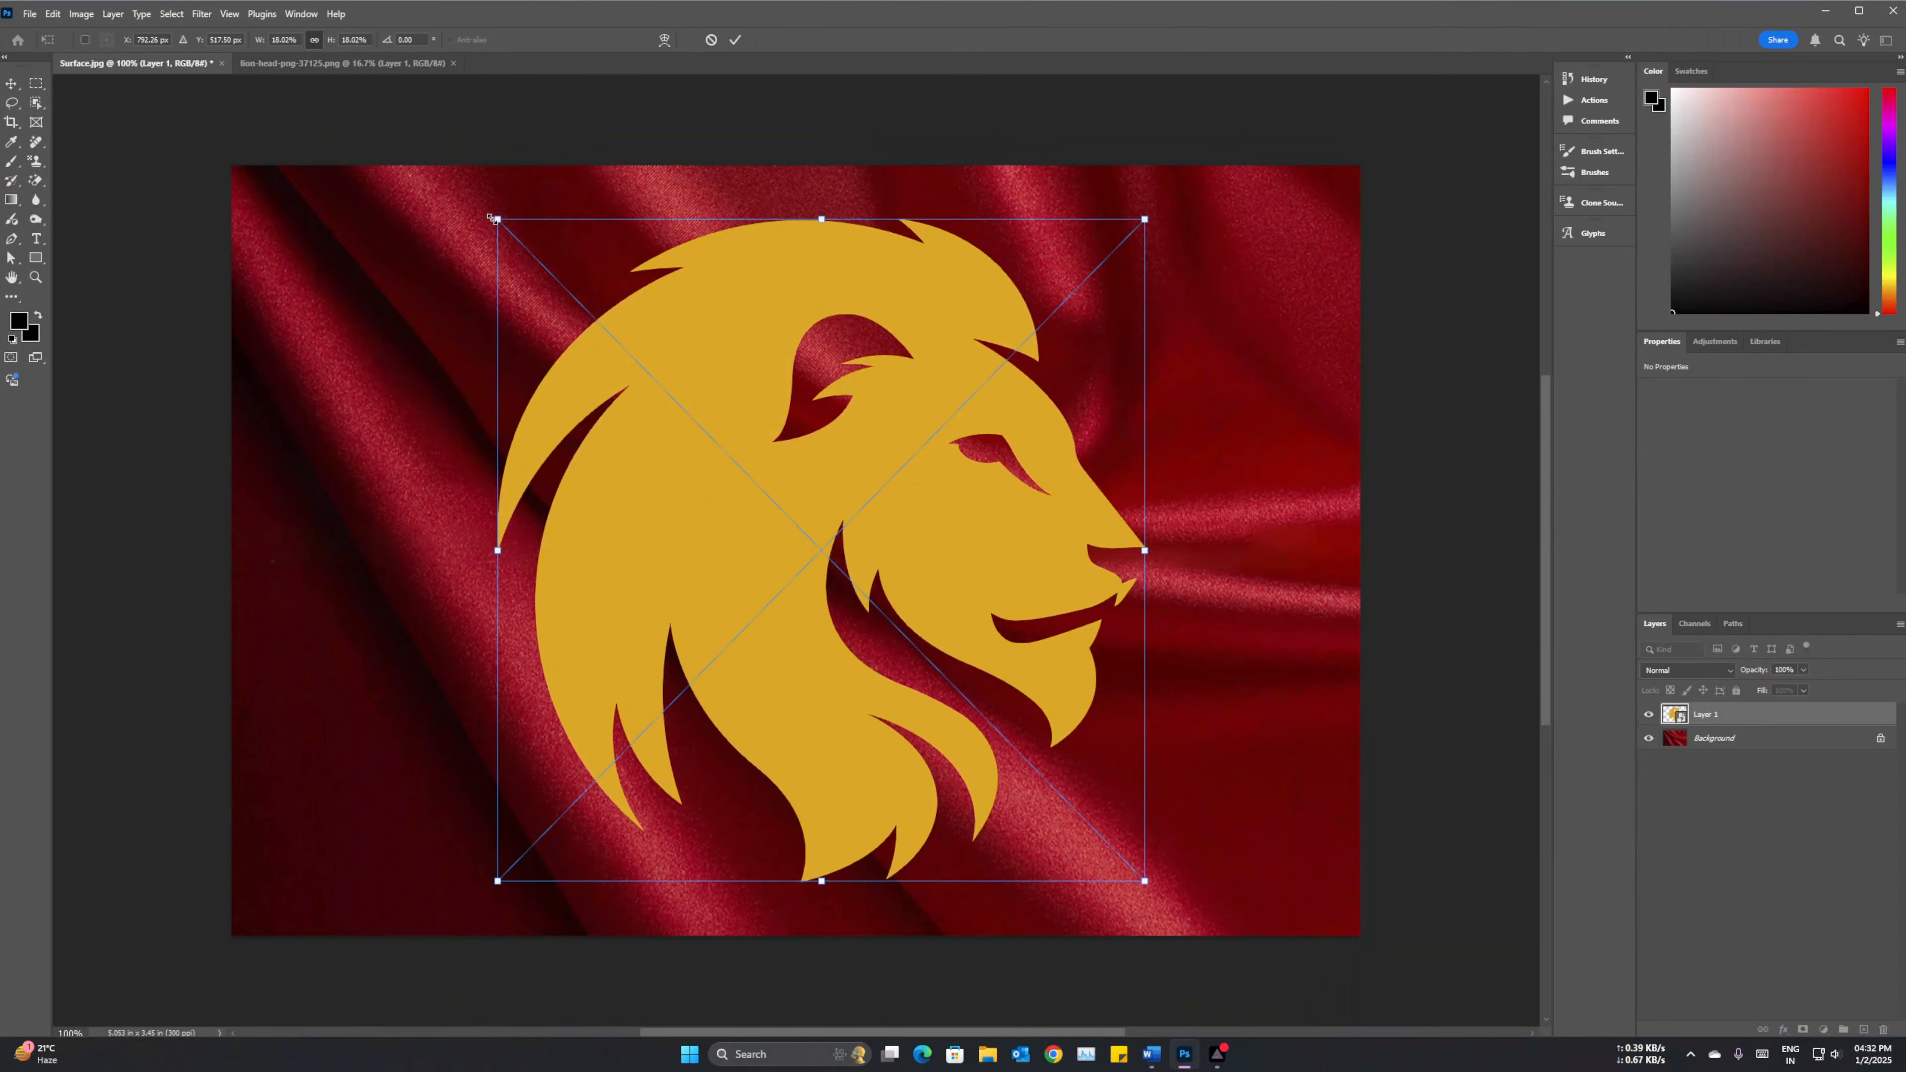
left_click_drag(497, 215, 585, 308)
left_click_drag(892, 598, 853, 576)
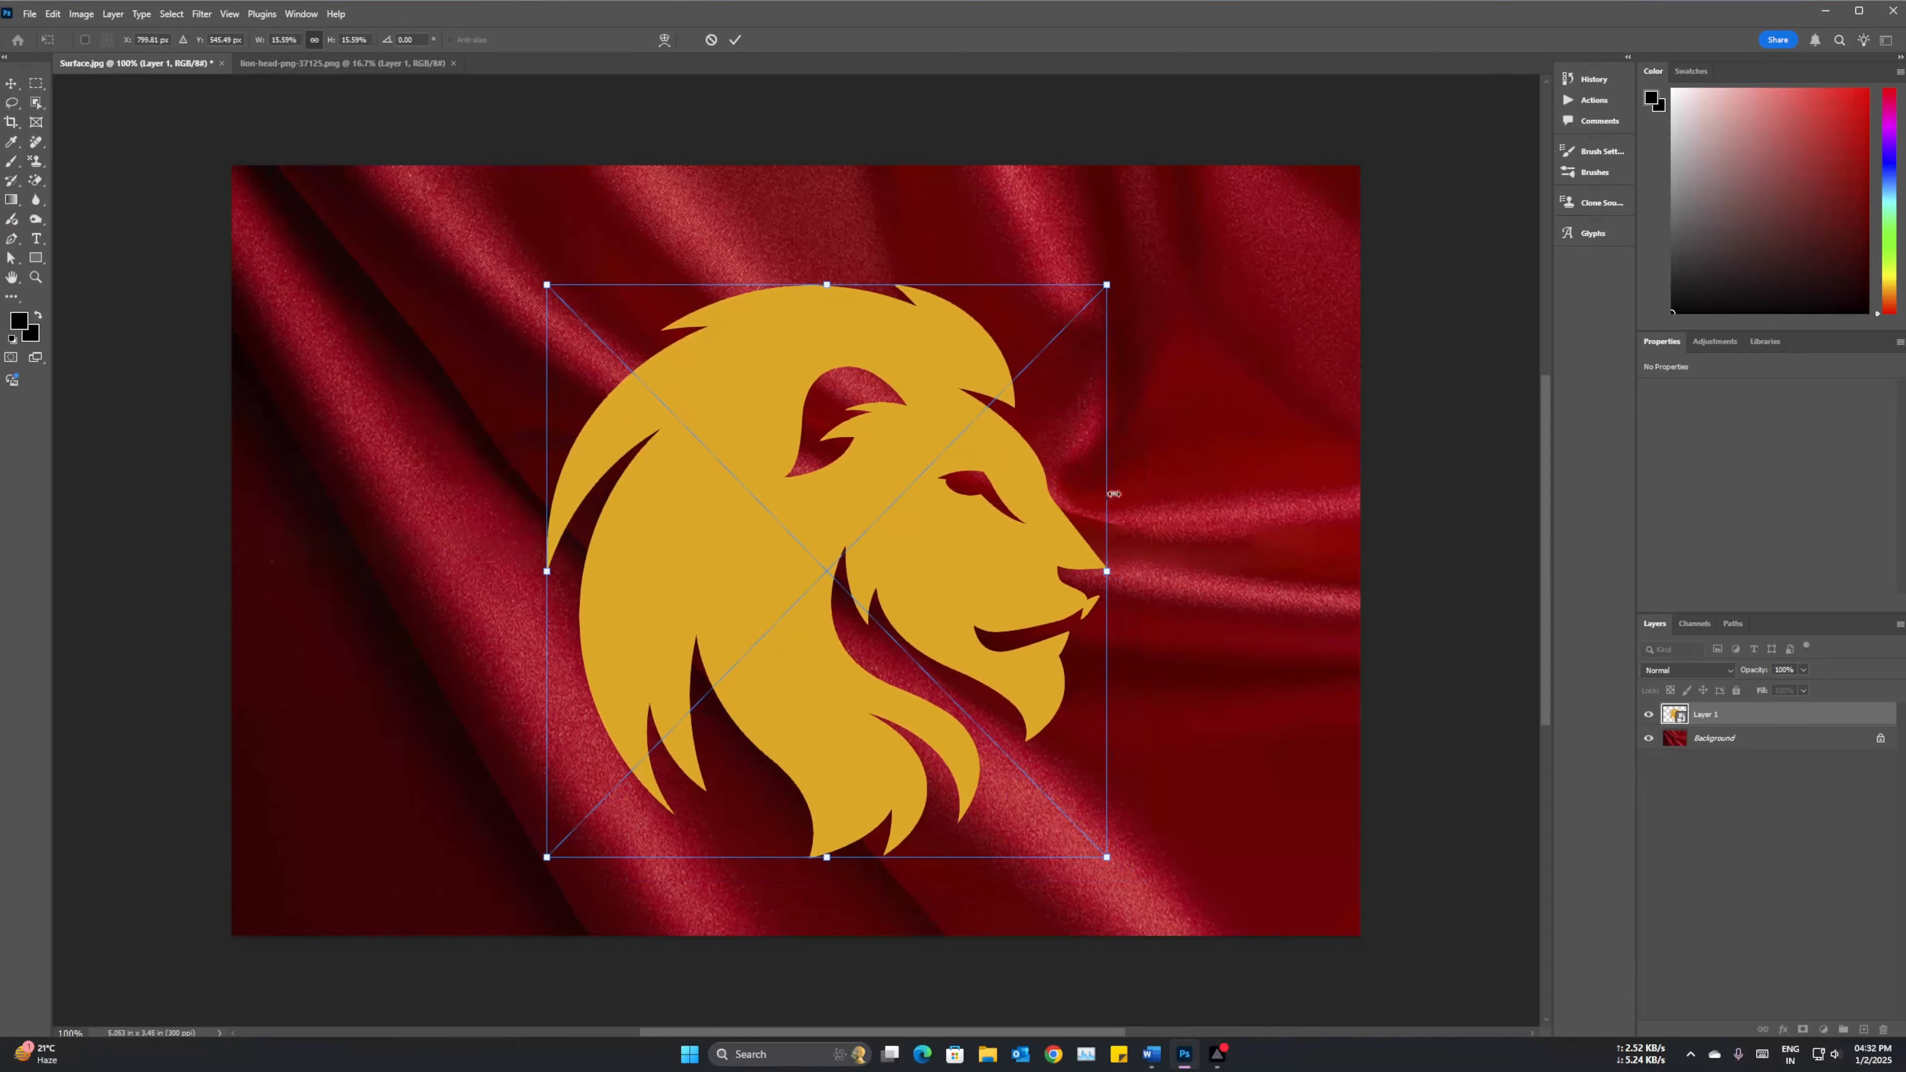
left_click(9, 86)
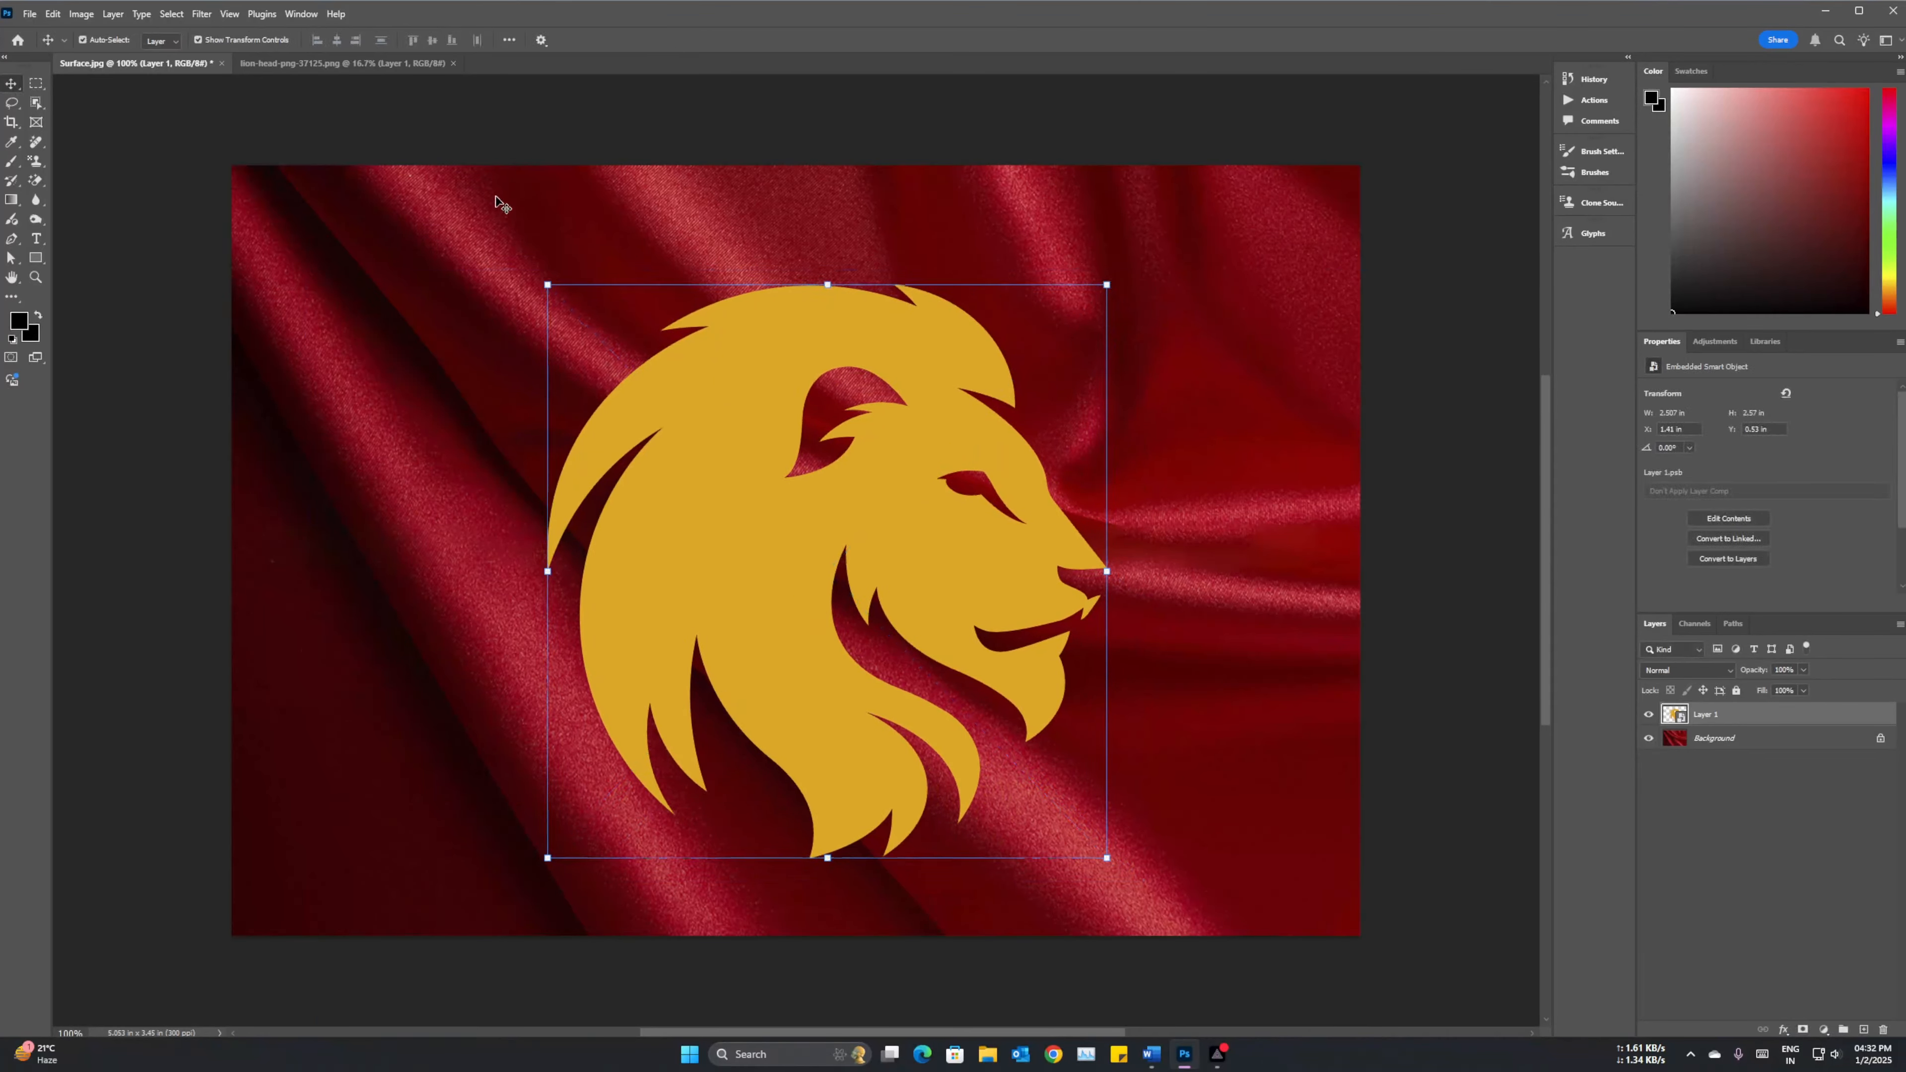
Delete the lion Smart Object on Layer 1 from Surface.jpg, leaving only the fabric background.
left_click(489, 218)
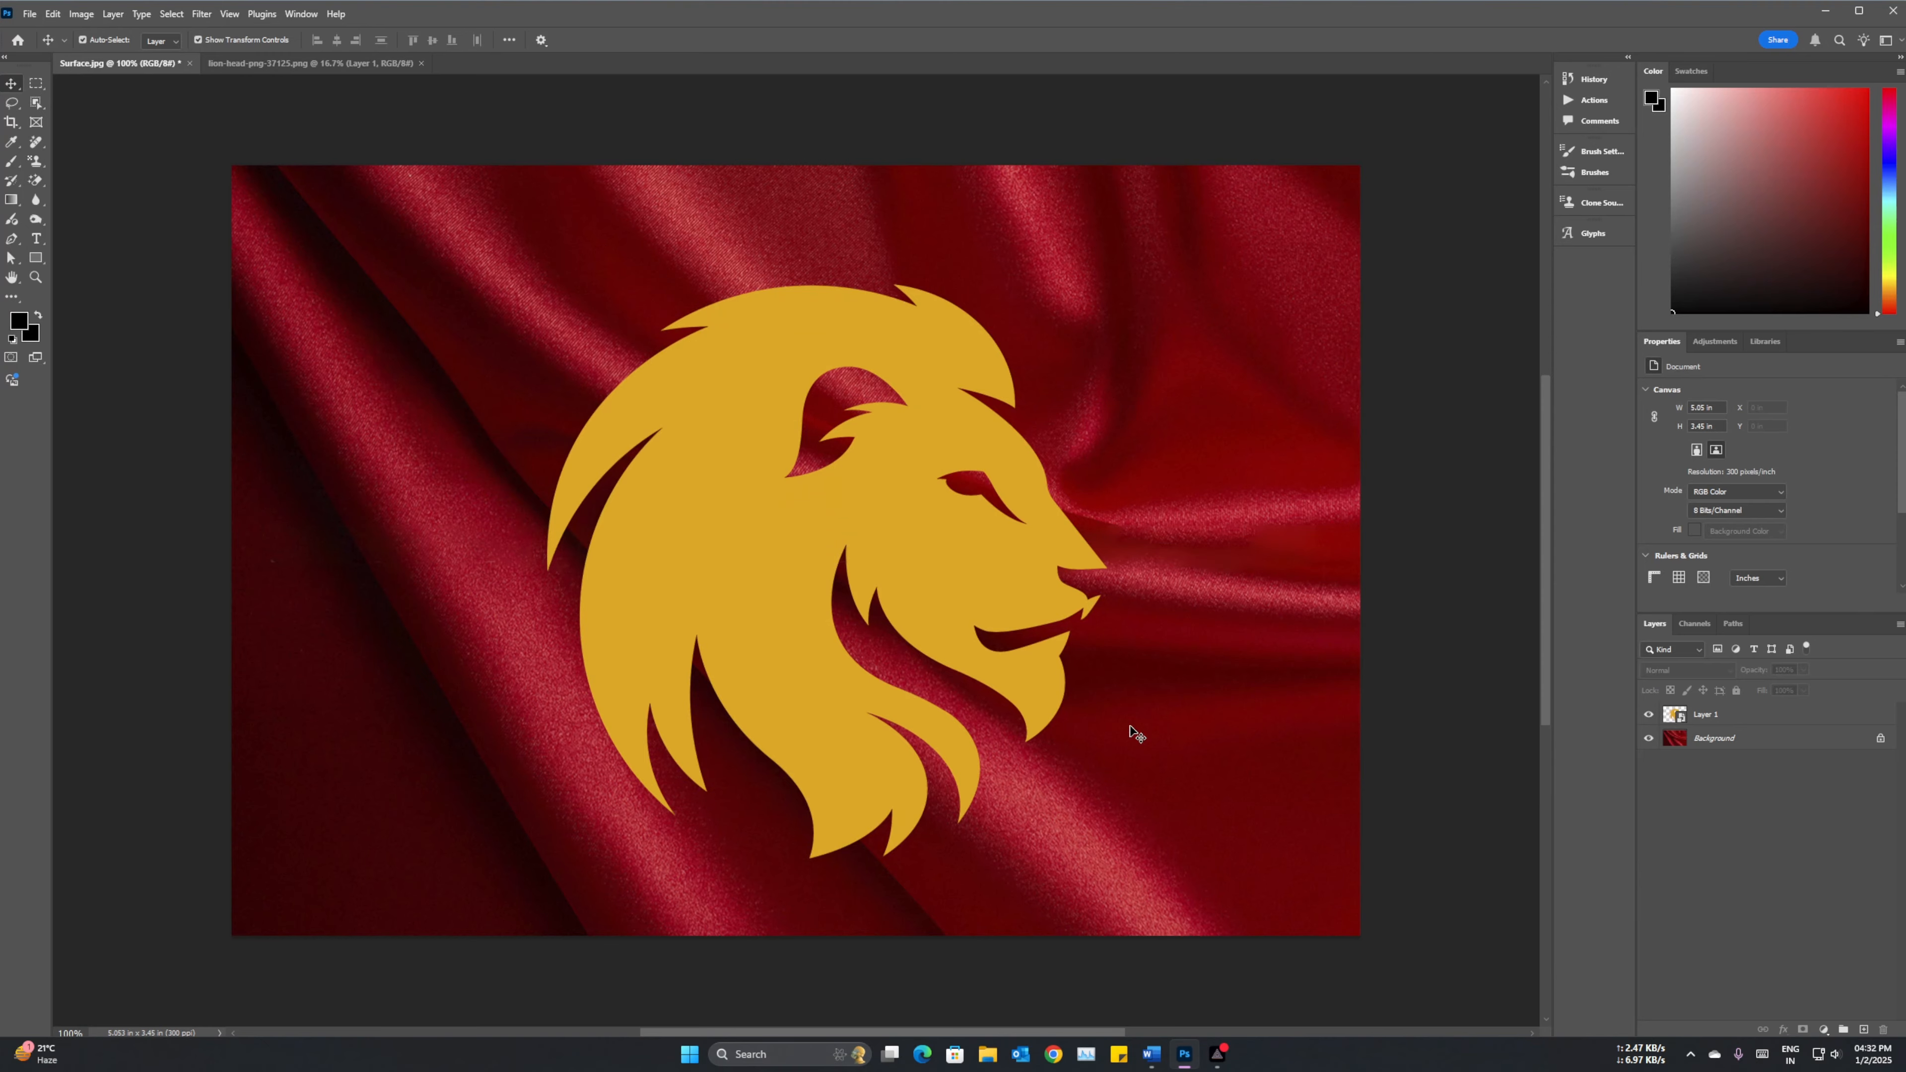
left_click(1738, 719)
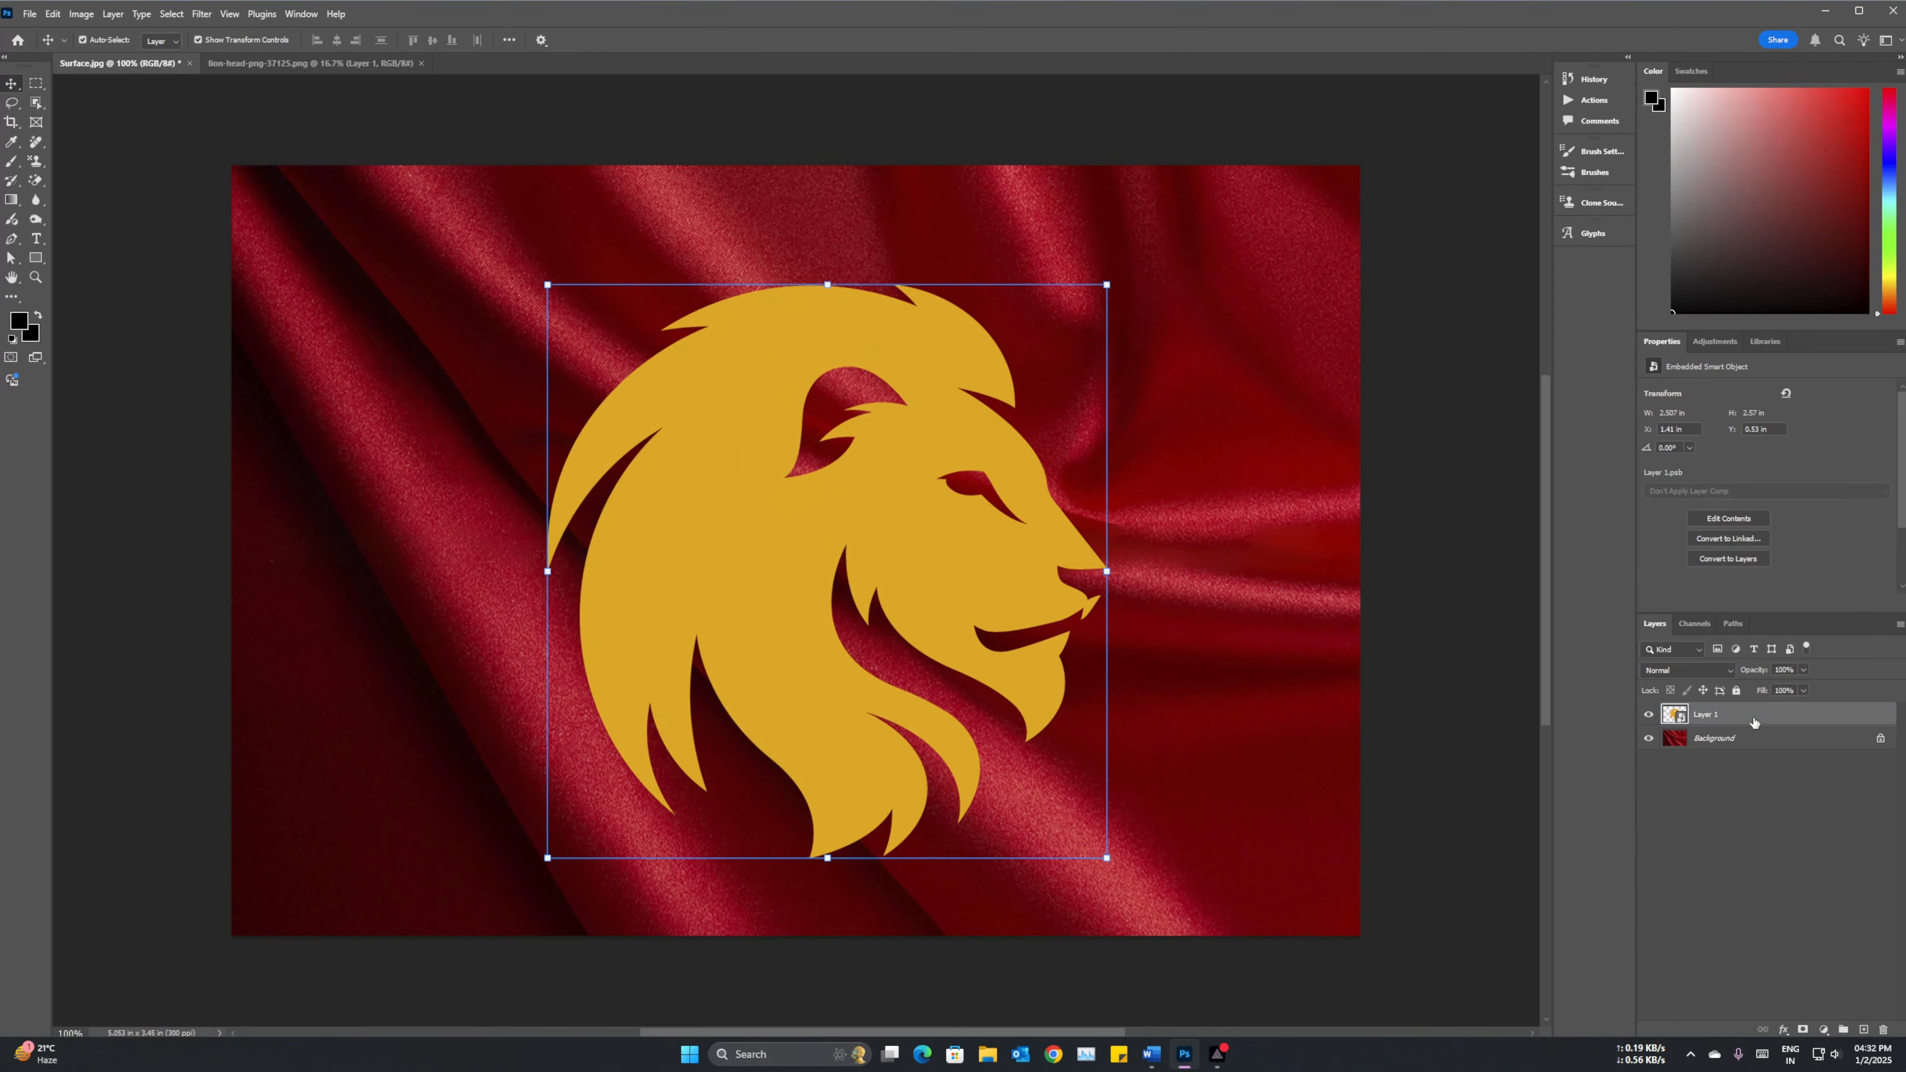
key("Delete")
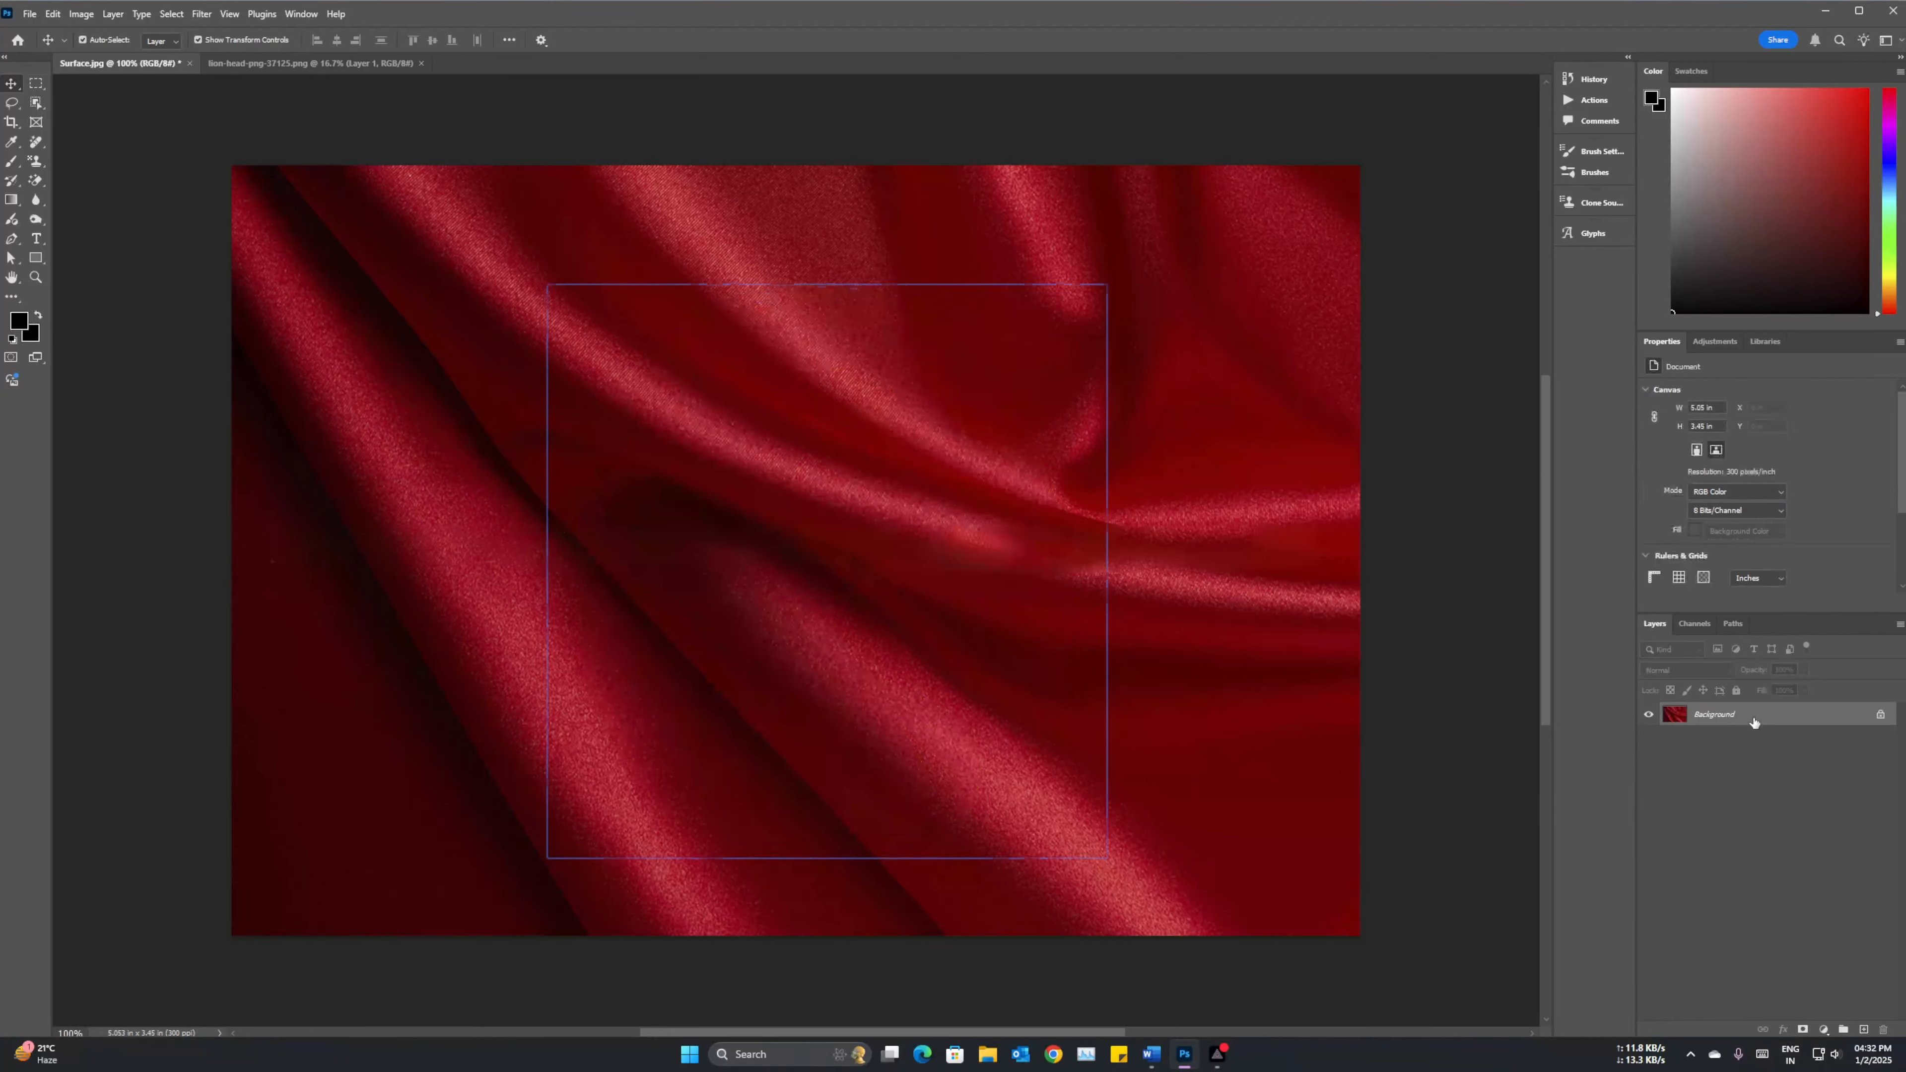
Switch to File Explorer, go to folder 4, and place lion-head-png-37125.png into the Surface.jpg document.
left_click(988, 1056)
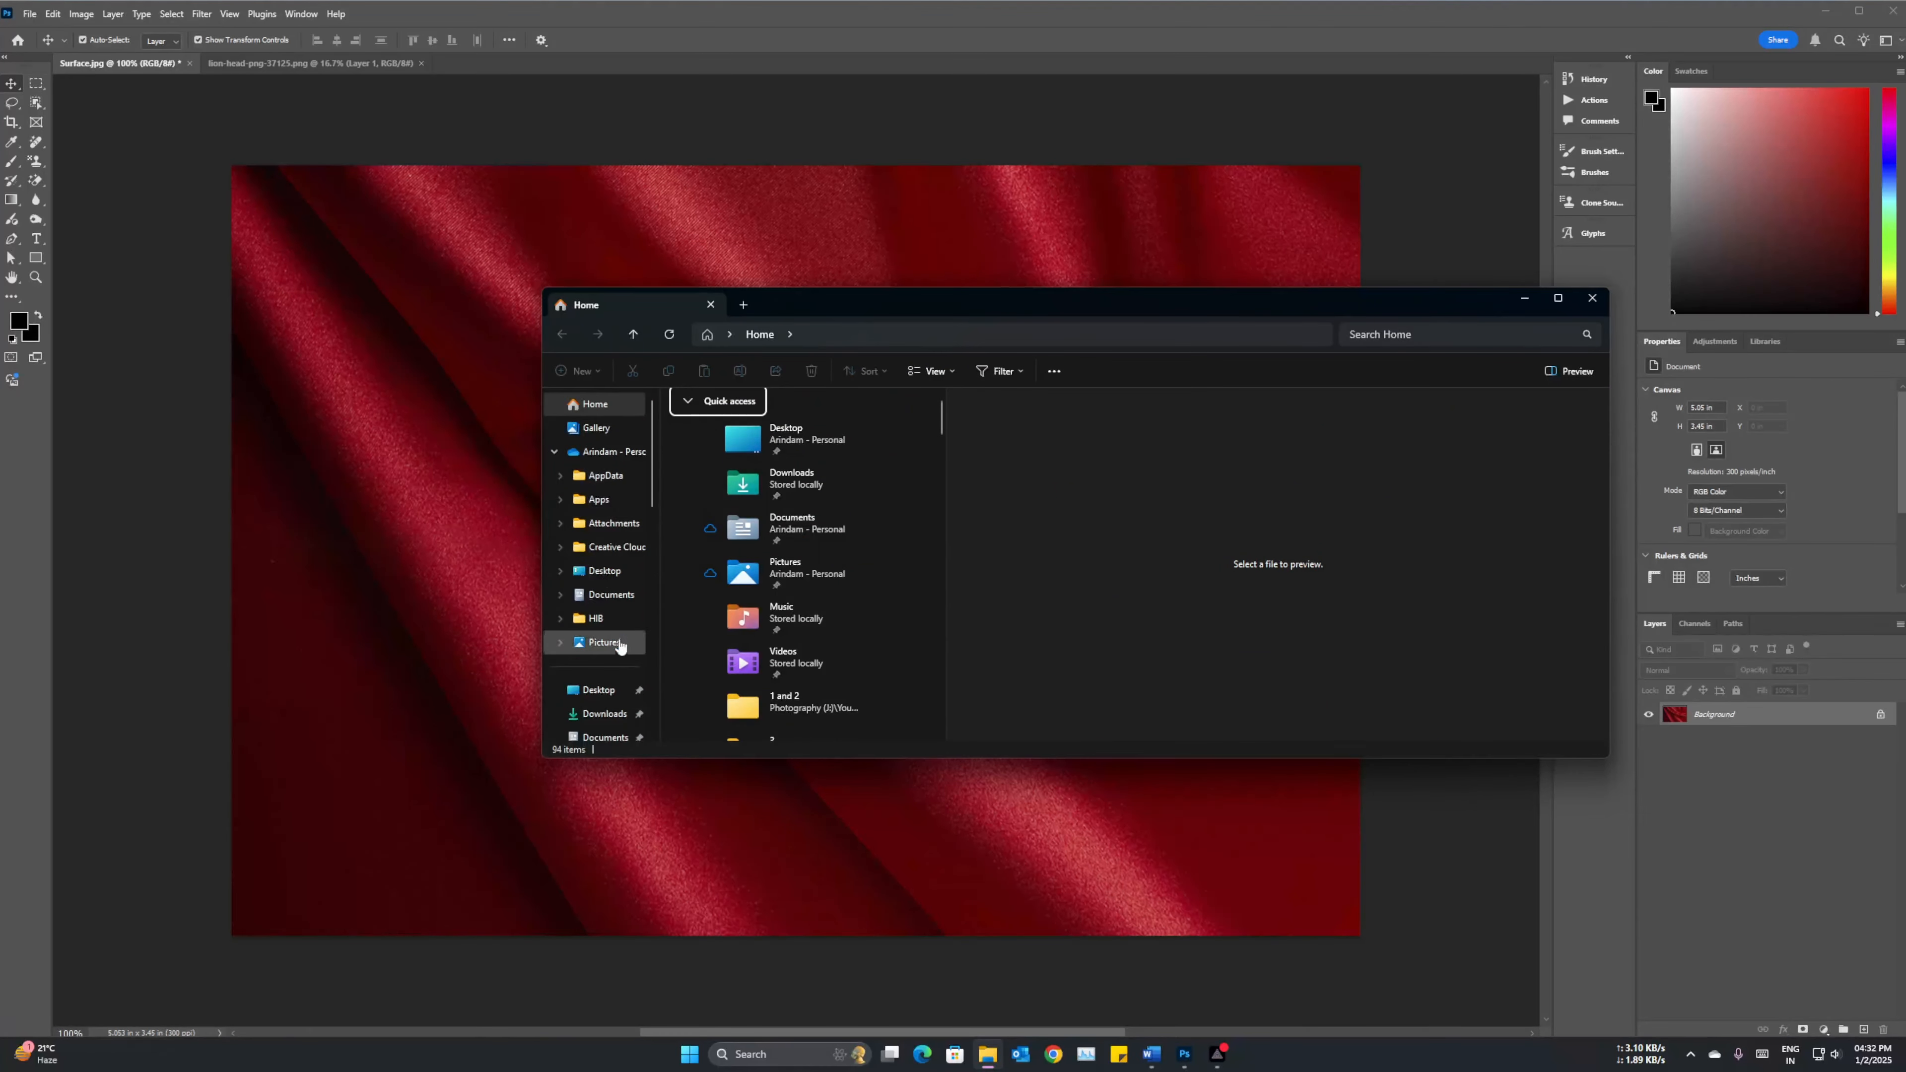
scroll(623, 660, "down", 7)
scroll(625, 662, "up", 7)
scroll(624, 660, "down", 3)
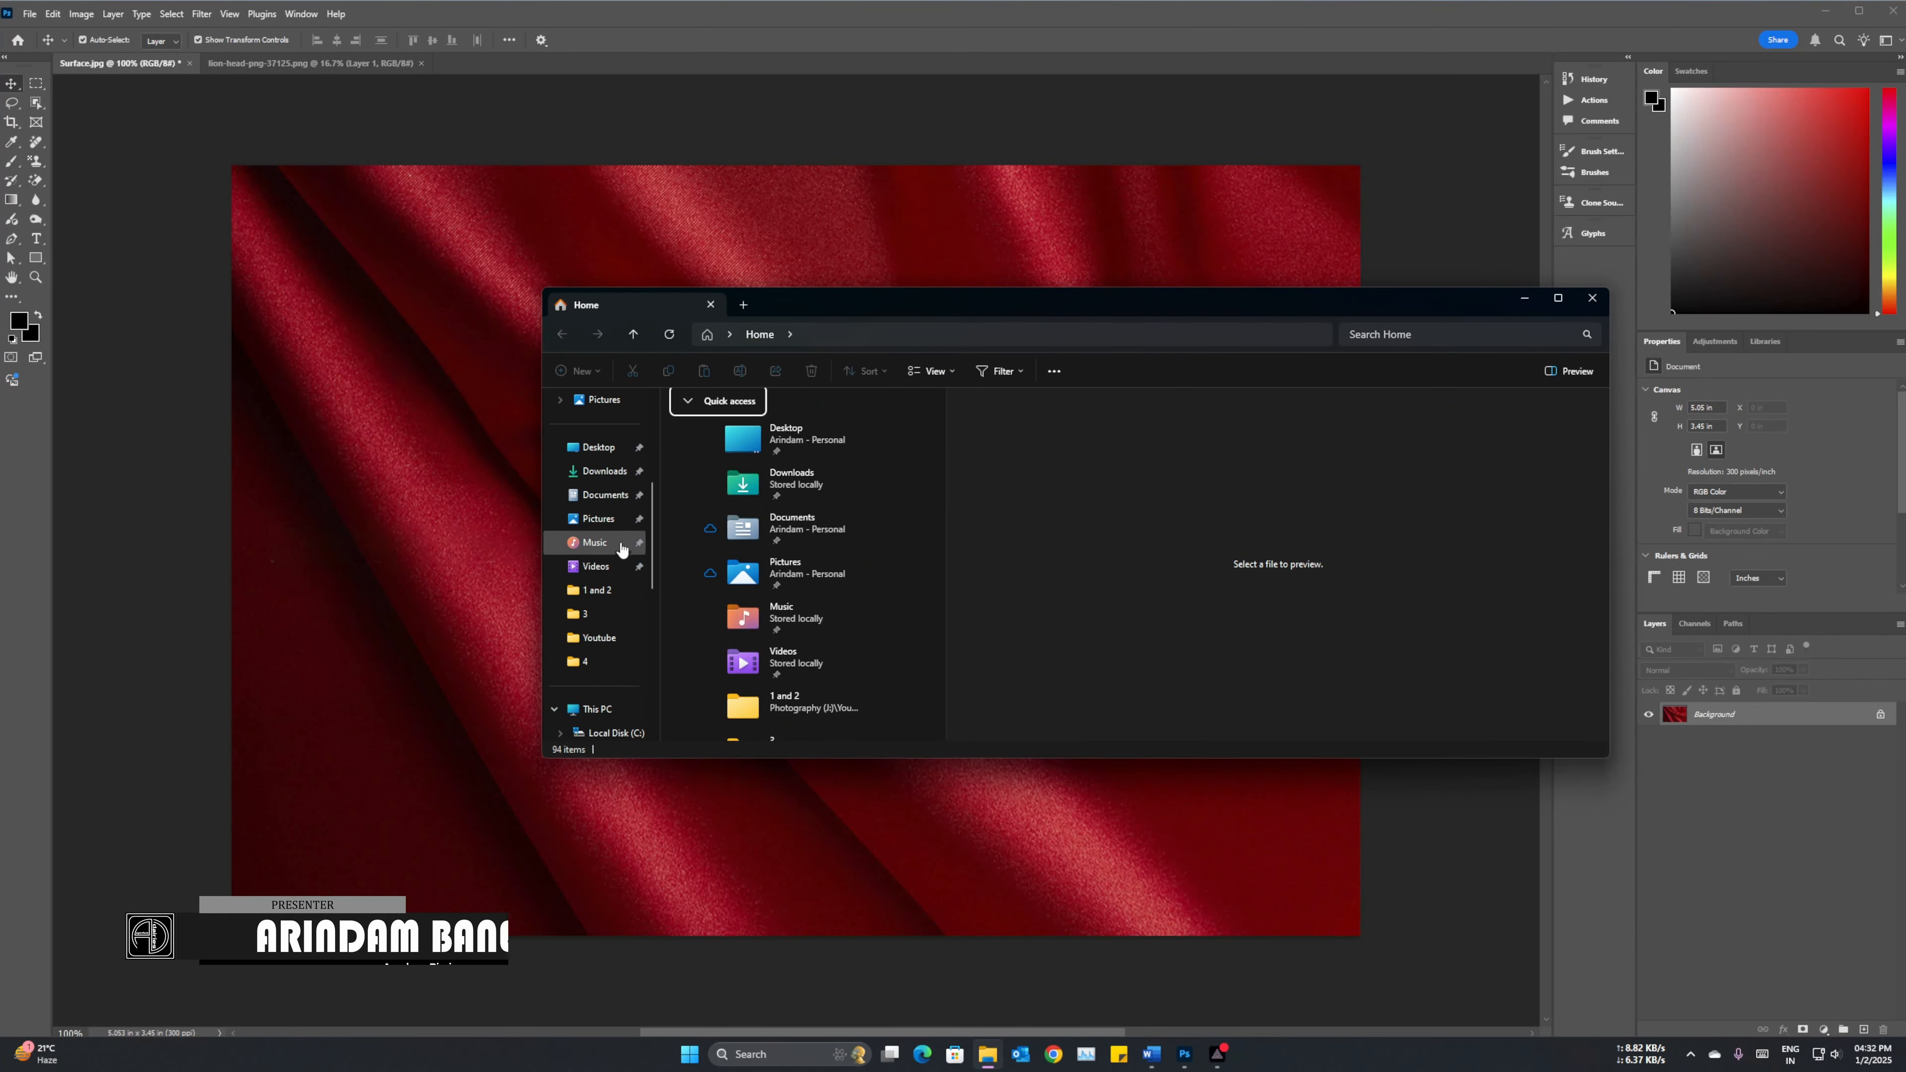
left_click(584, 664)
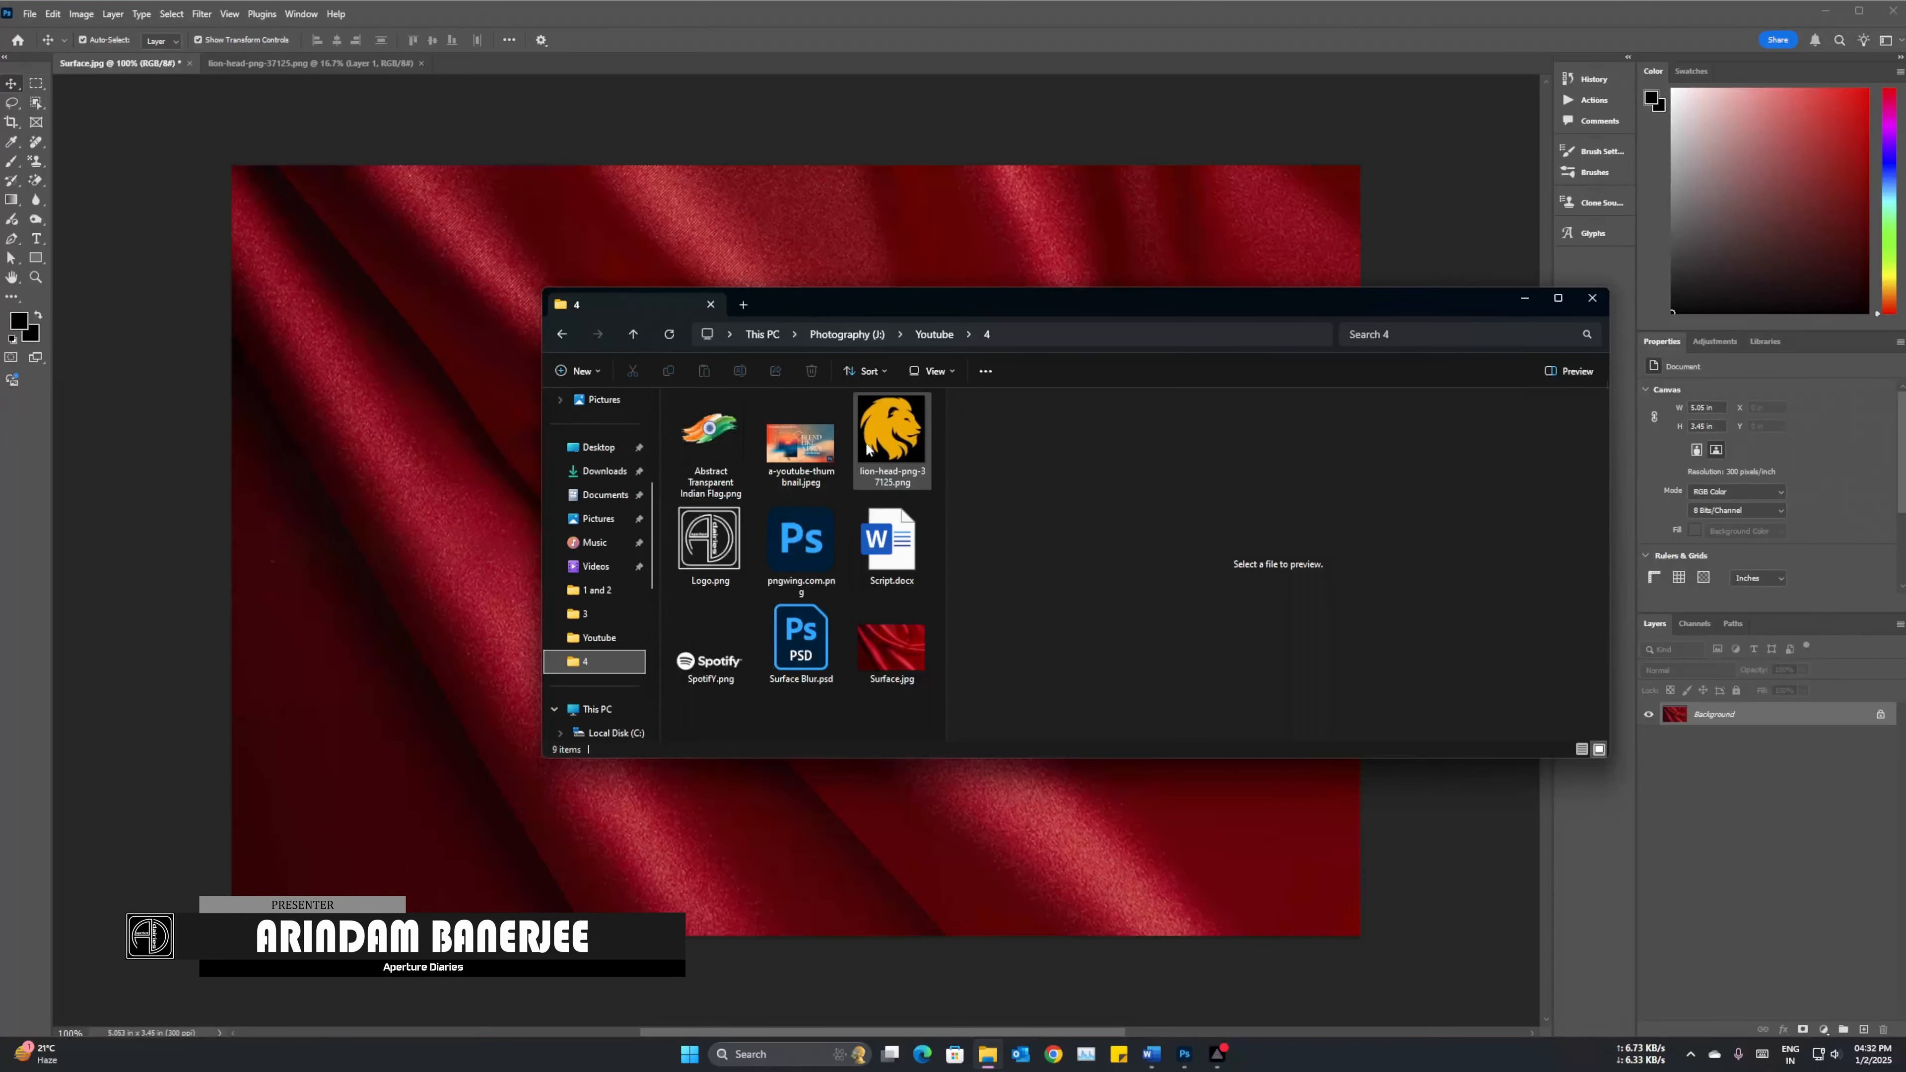
left_click_drag(891, 440, 390, 548)
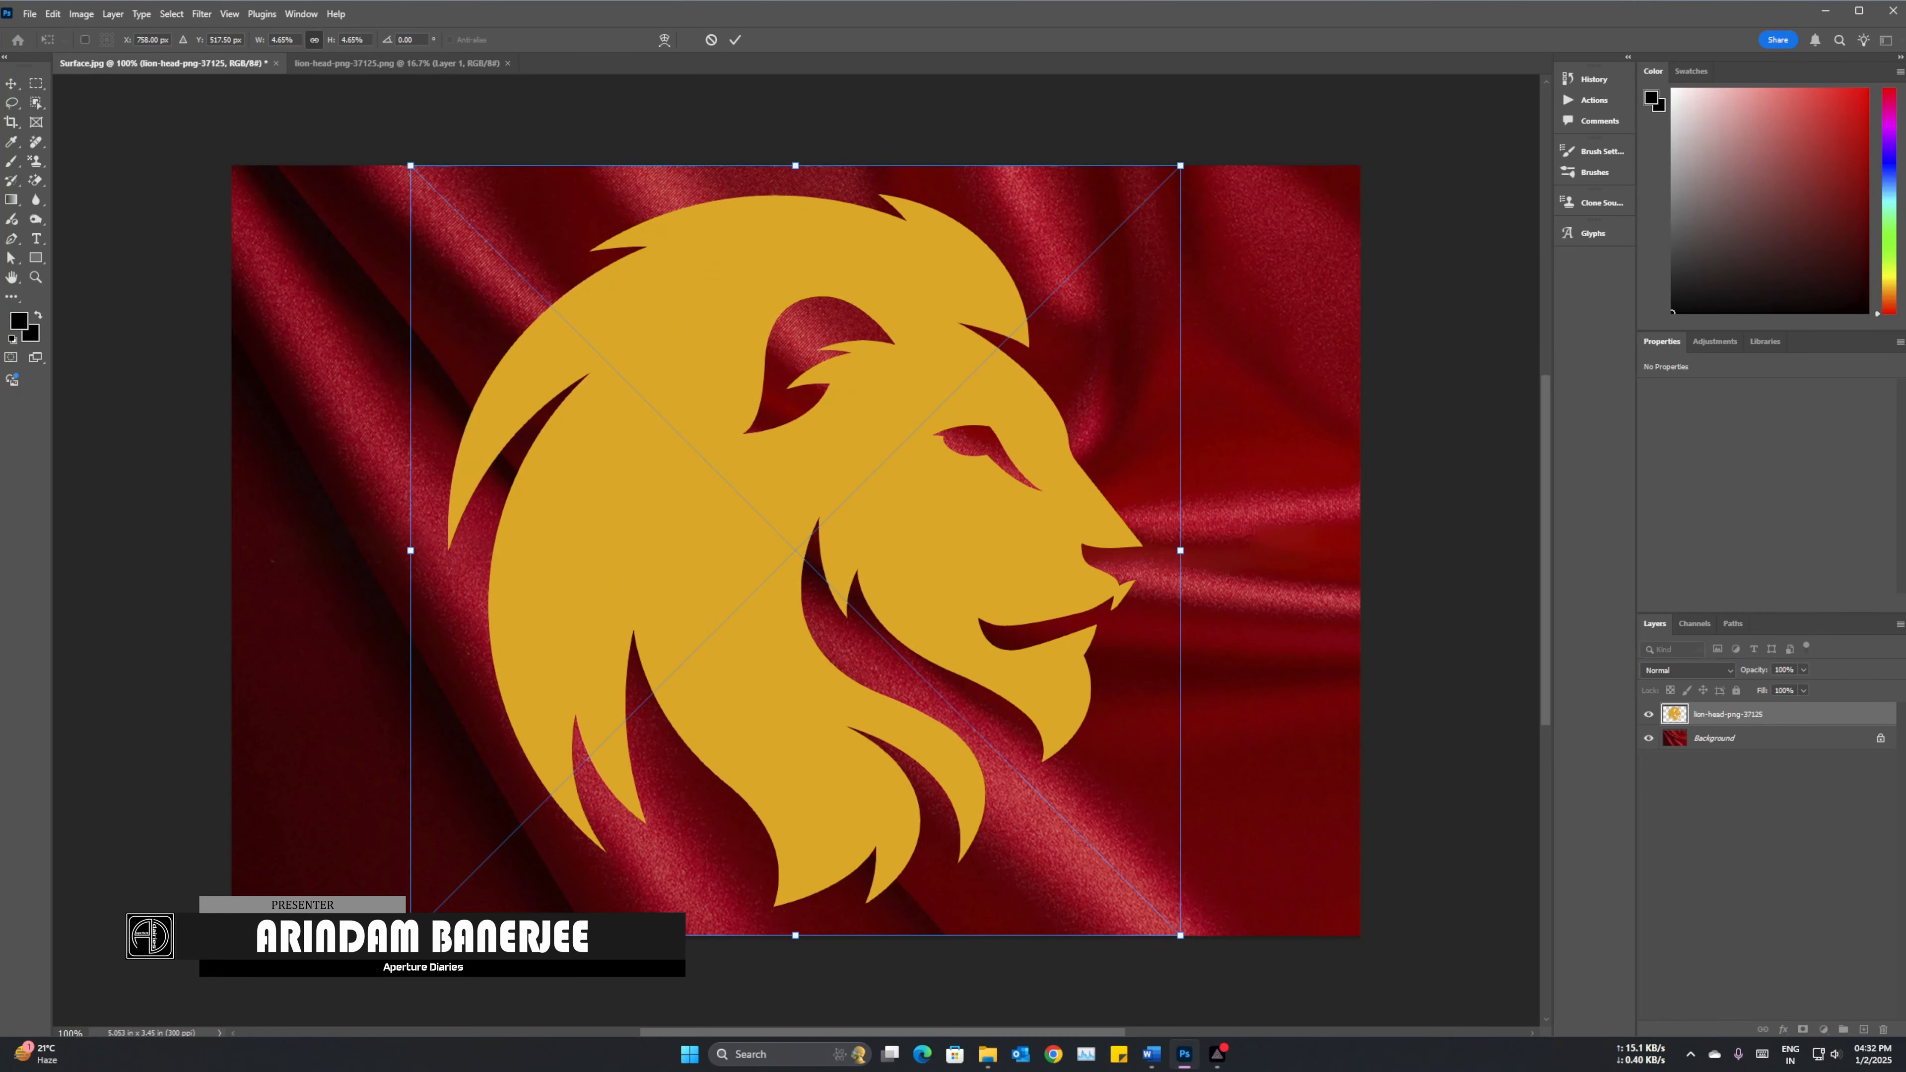
Scale the placed lion to 3.57% around the middle of the fabric, commit the placement and deselect the layer.
left_click_drag(796, 165, 796, 344)
left_click_drag(796, 591, 802, 500)
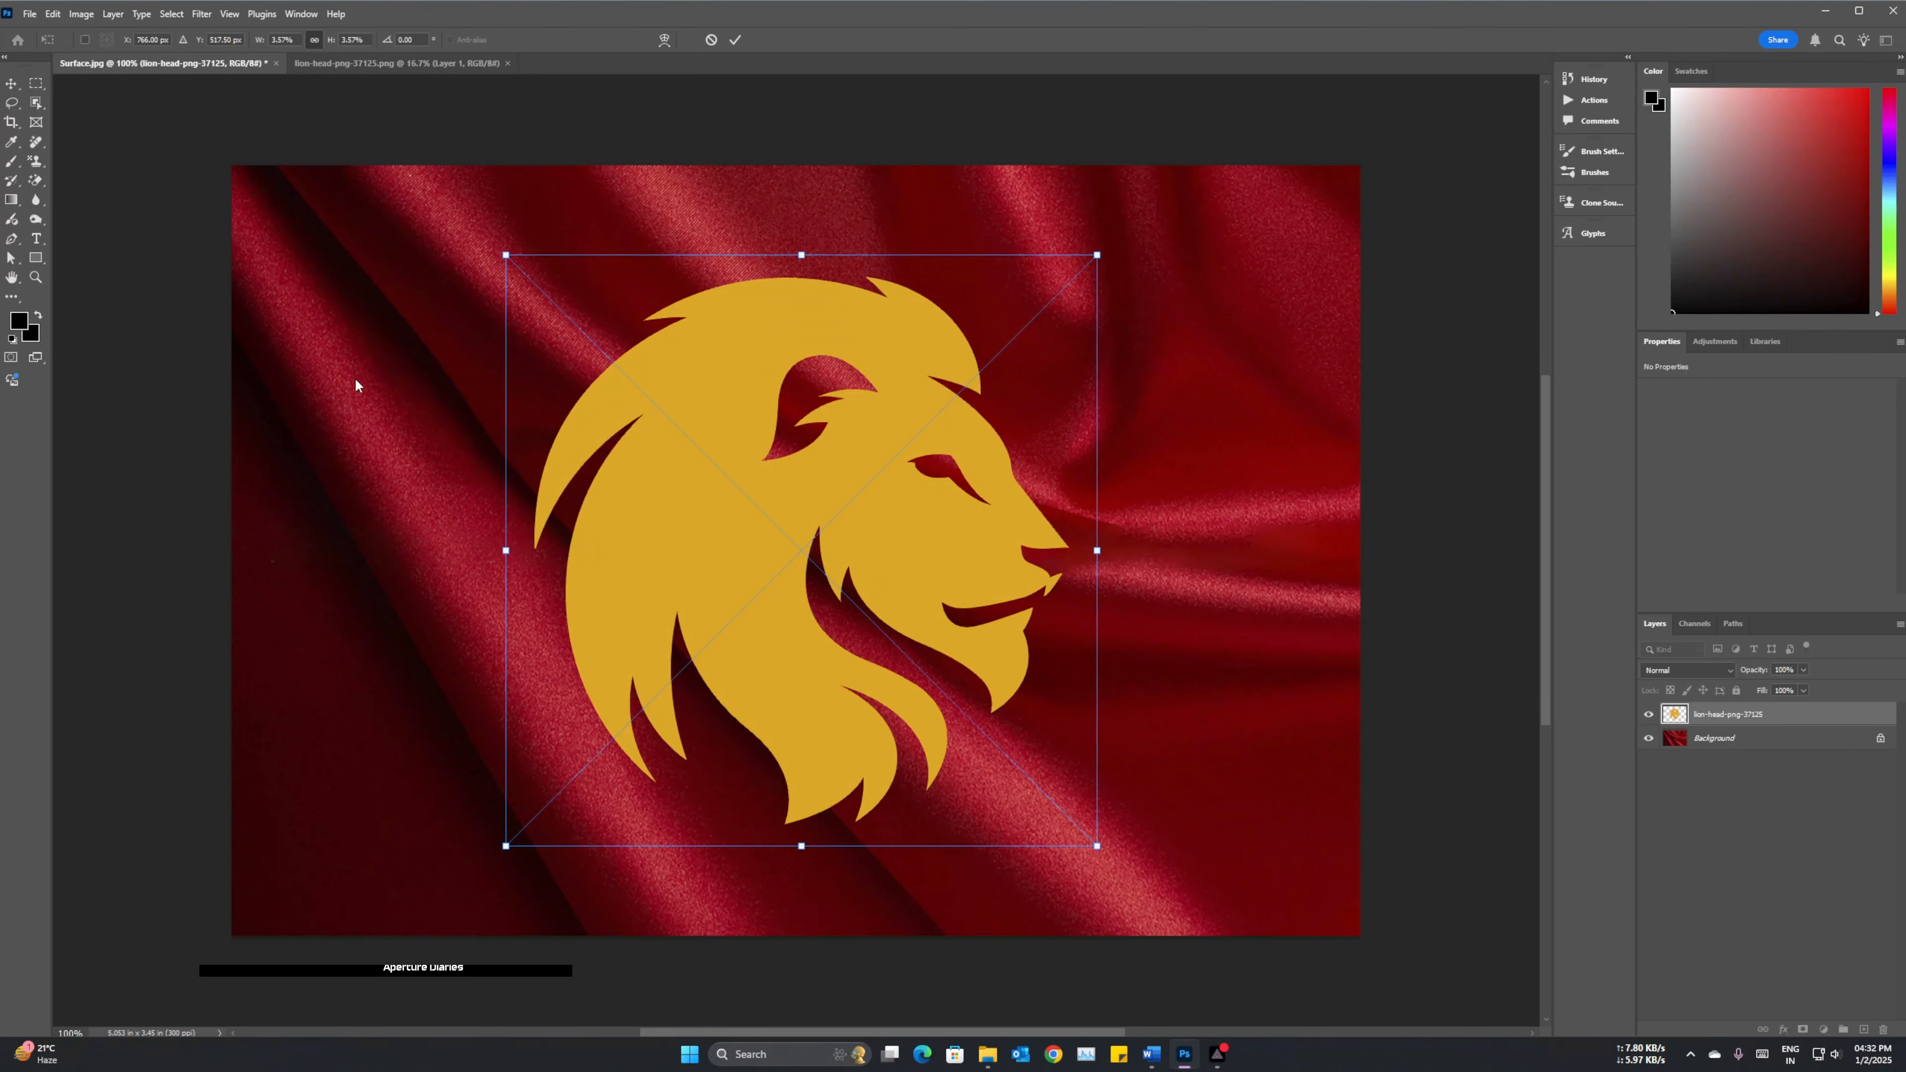
key("Return")
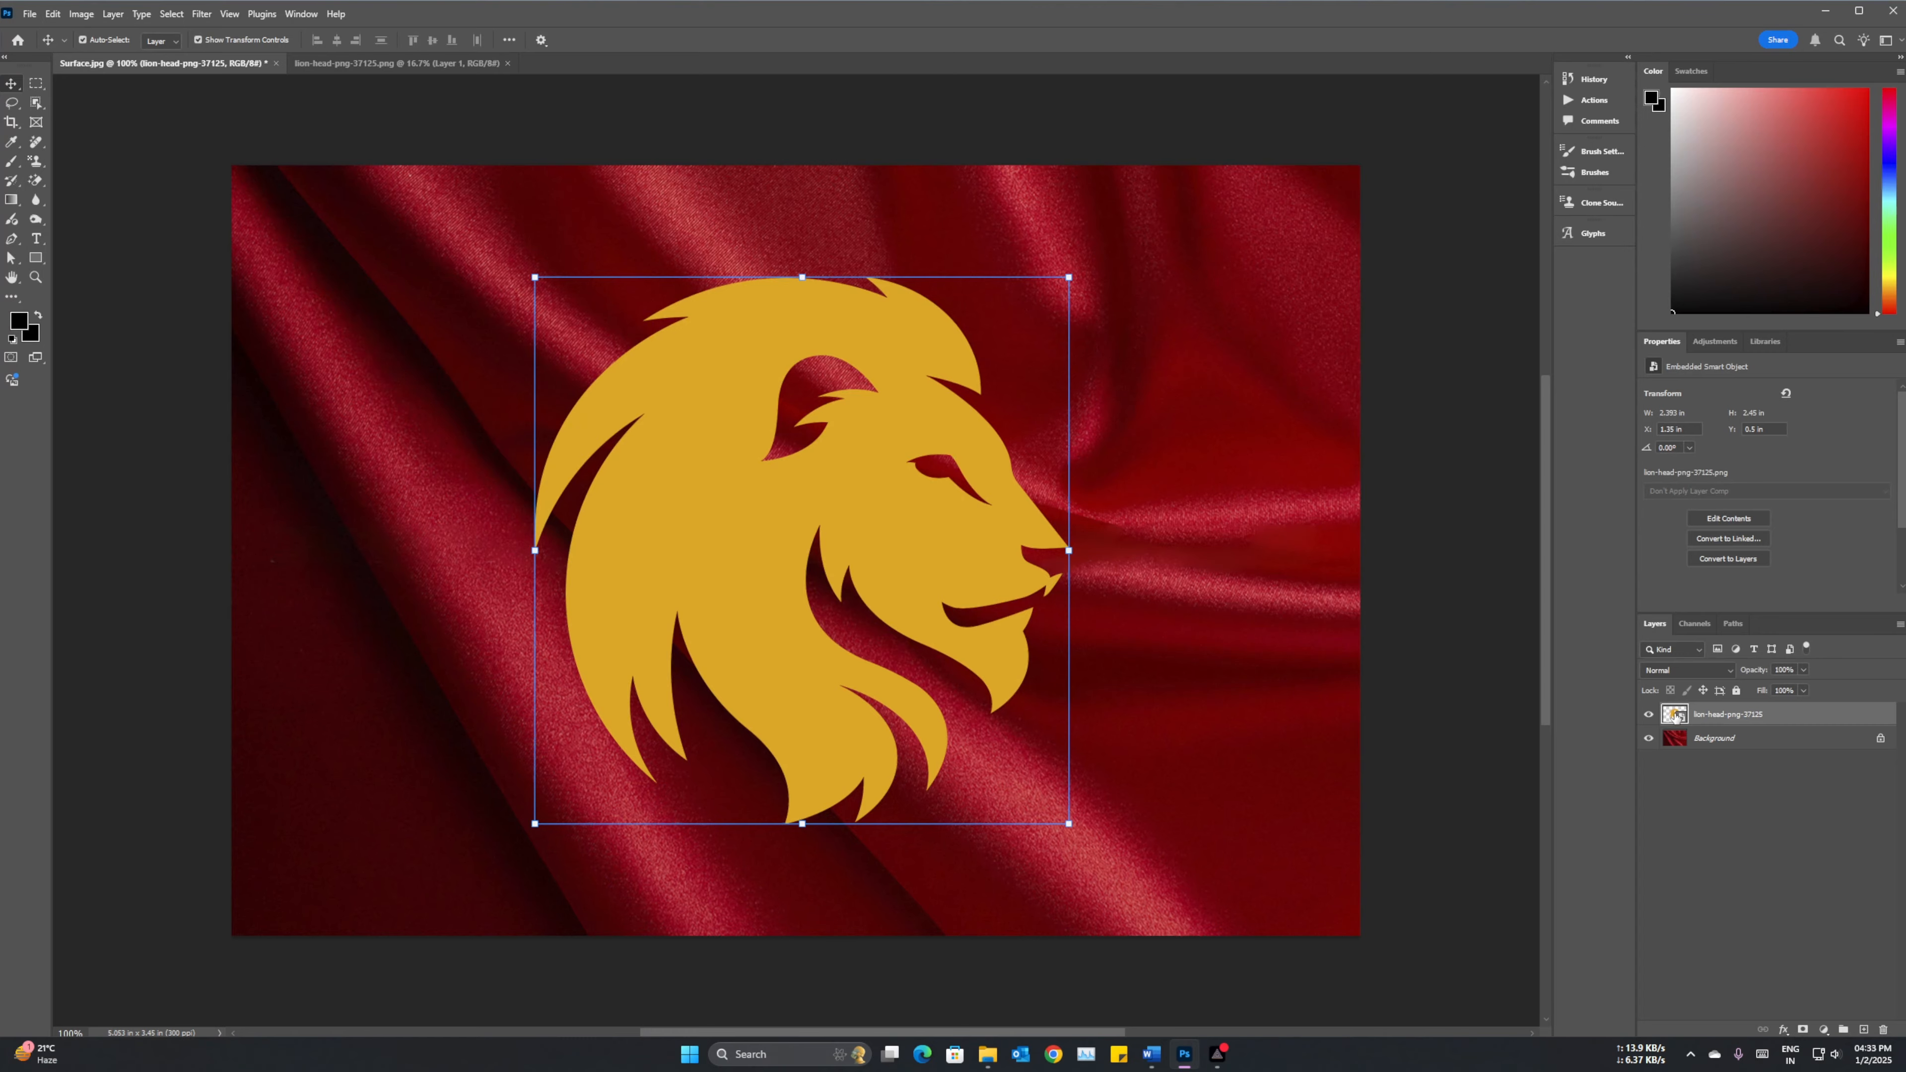
left_click(1262, 595)
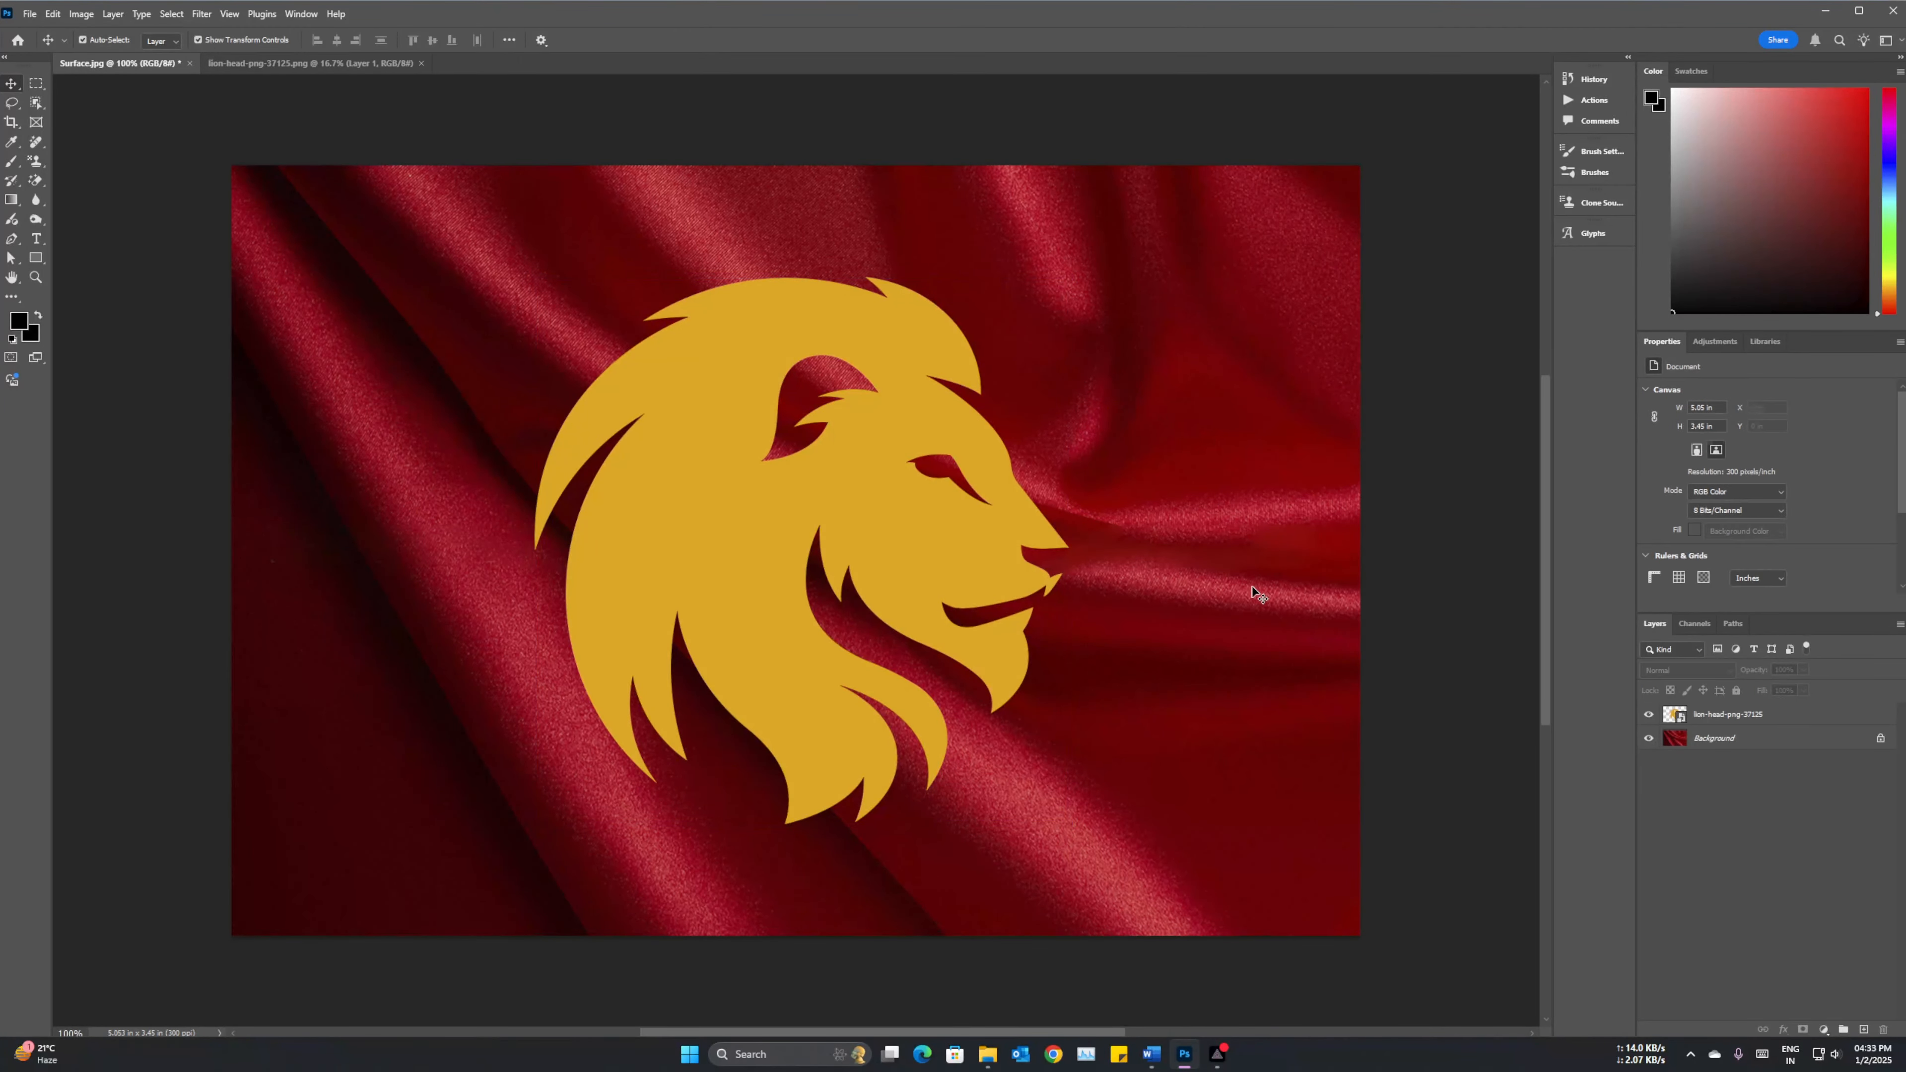
Enlarge the lion to 4.69%, scale it back to about 2.46 by 2.52 in, centre it, and keep the lion-head-png-37125 layer selected.
left_click(858, 554)
left_click_drag(1068, 278, 1075, 272)
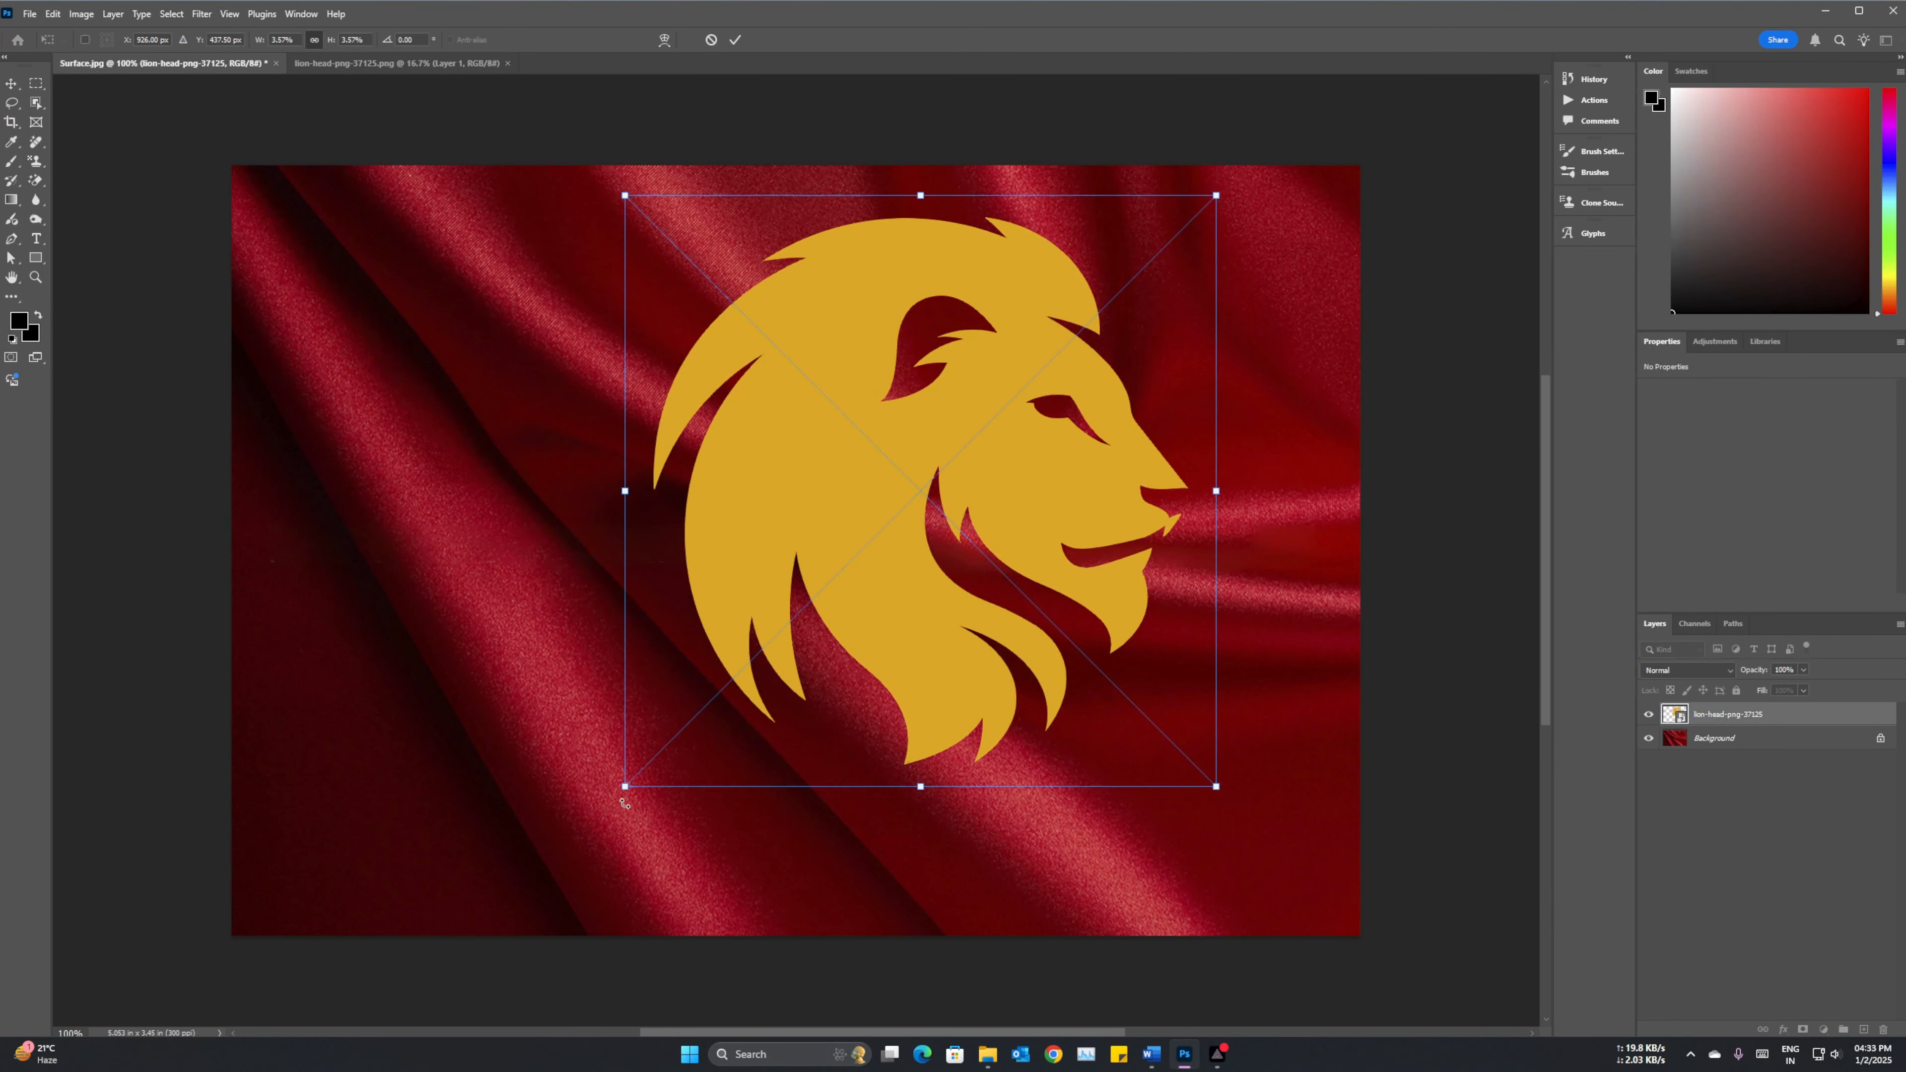
left_click_drag(624, 788, 439, 971)
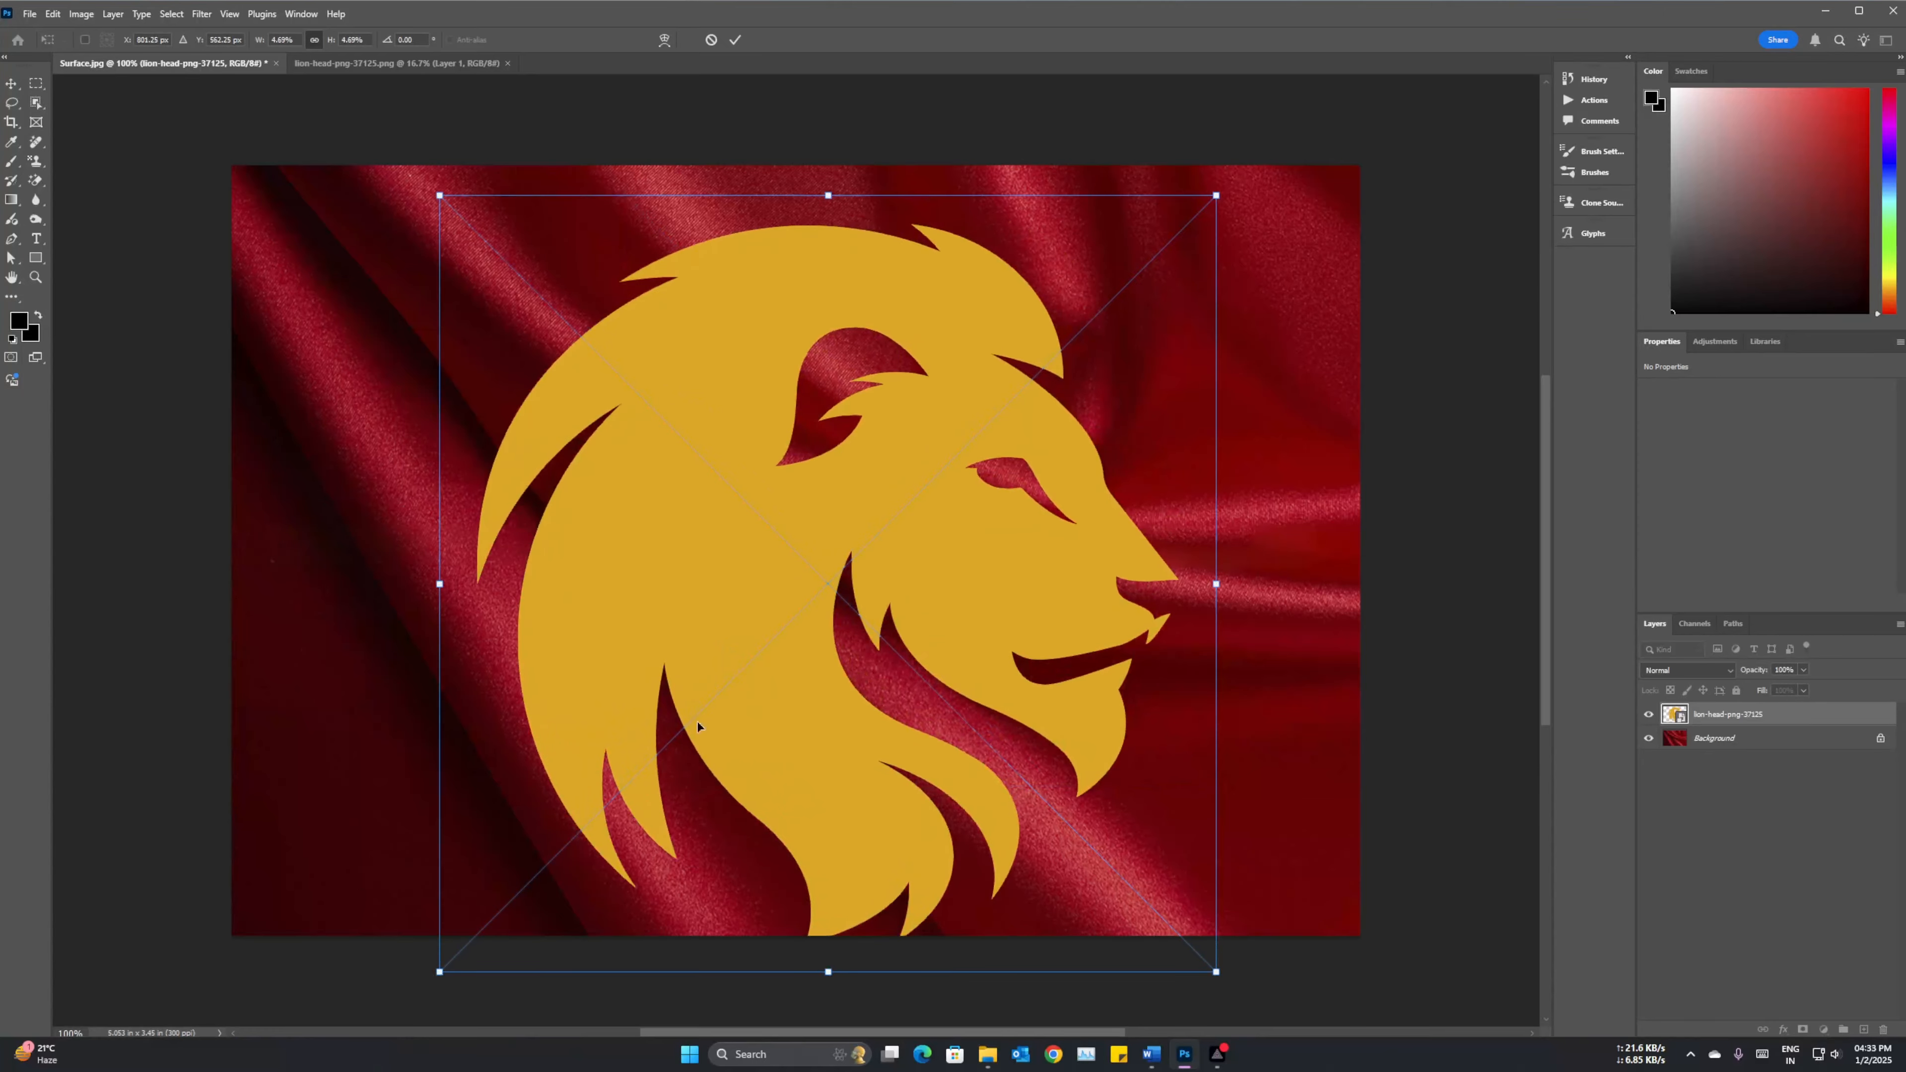
left_click_drag(1250, 192, 1047, 363)
left_click_drag(680, 628, 767, 542)
key("Return")
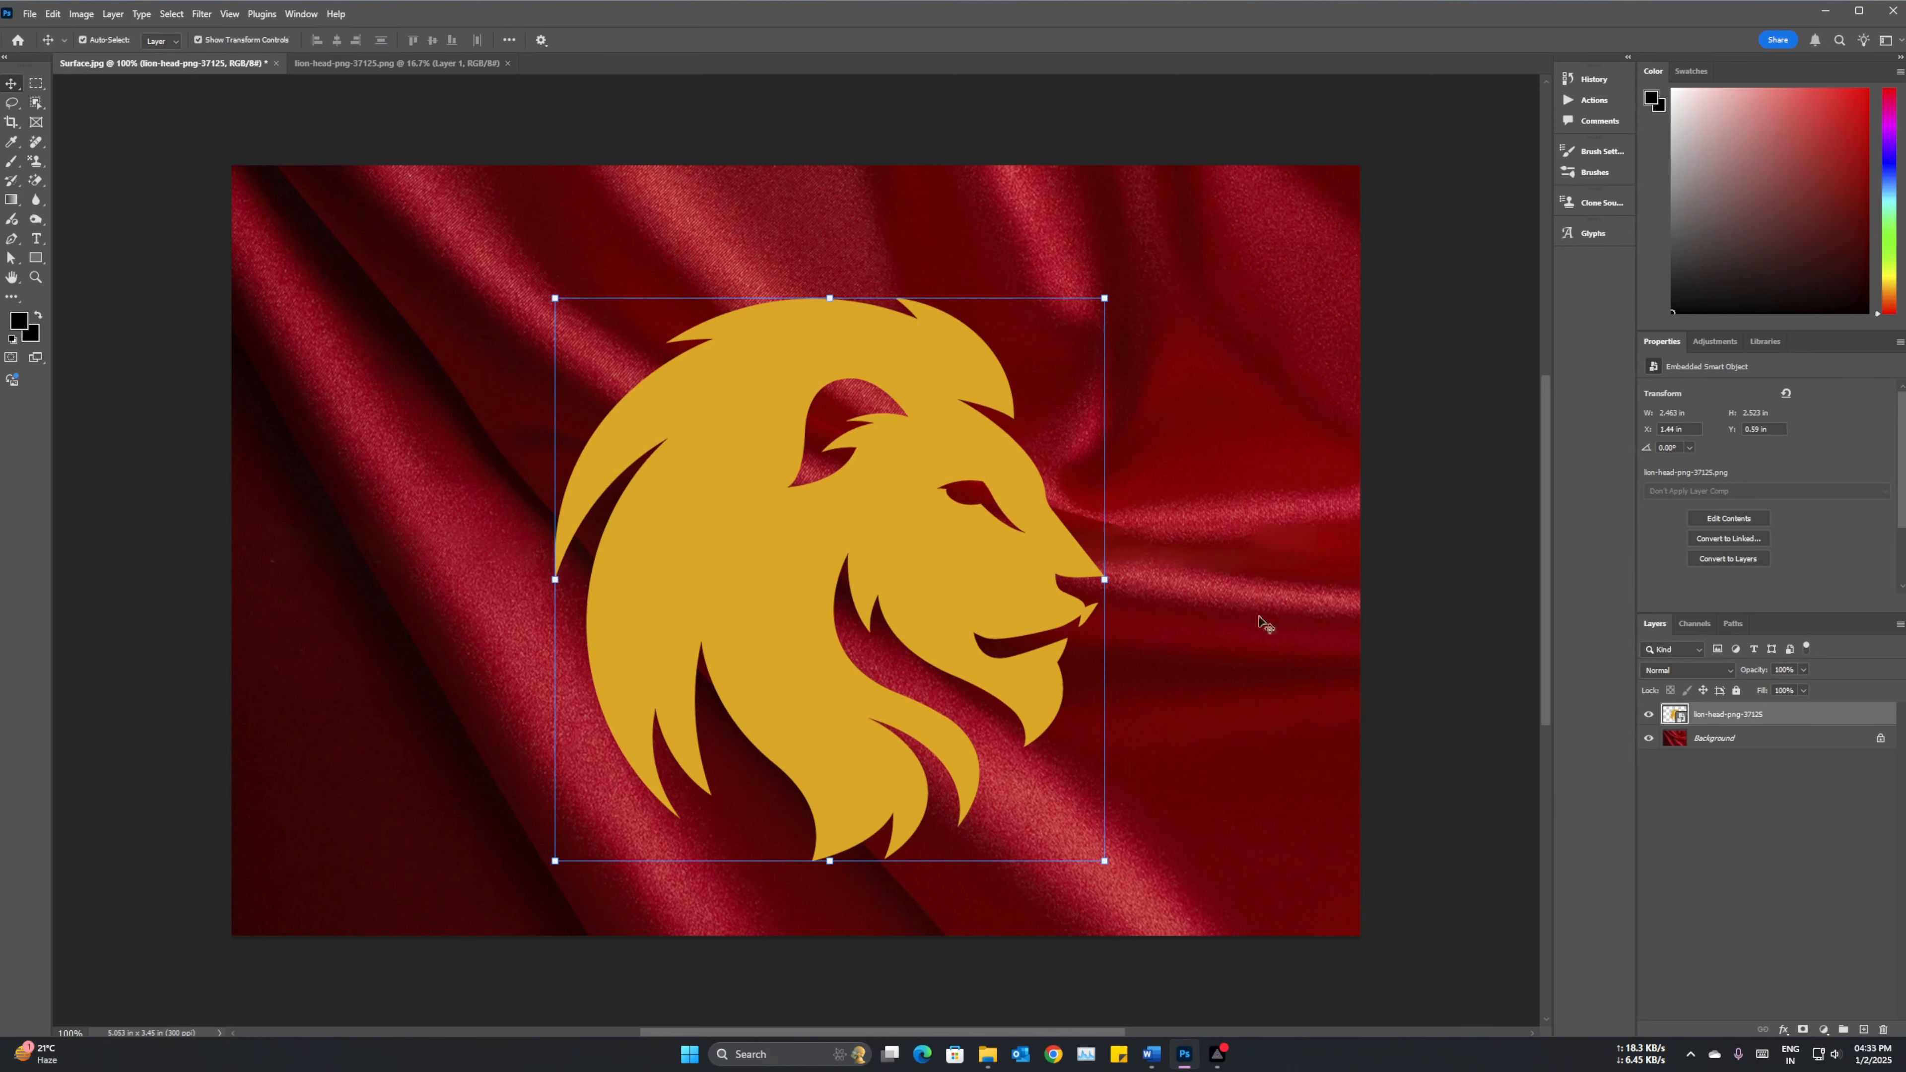
left_click(1237, 478)
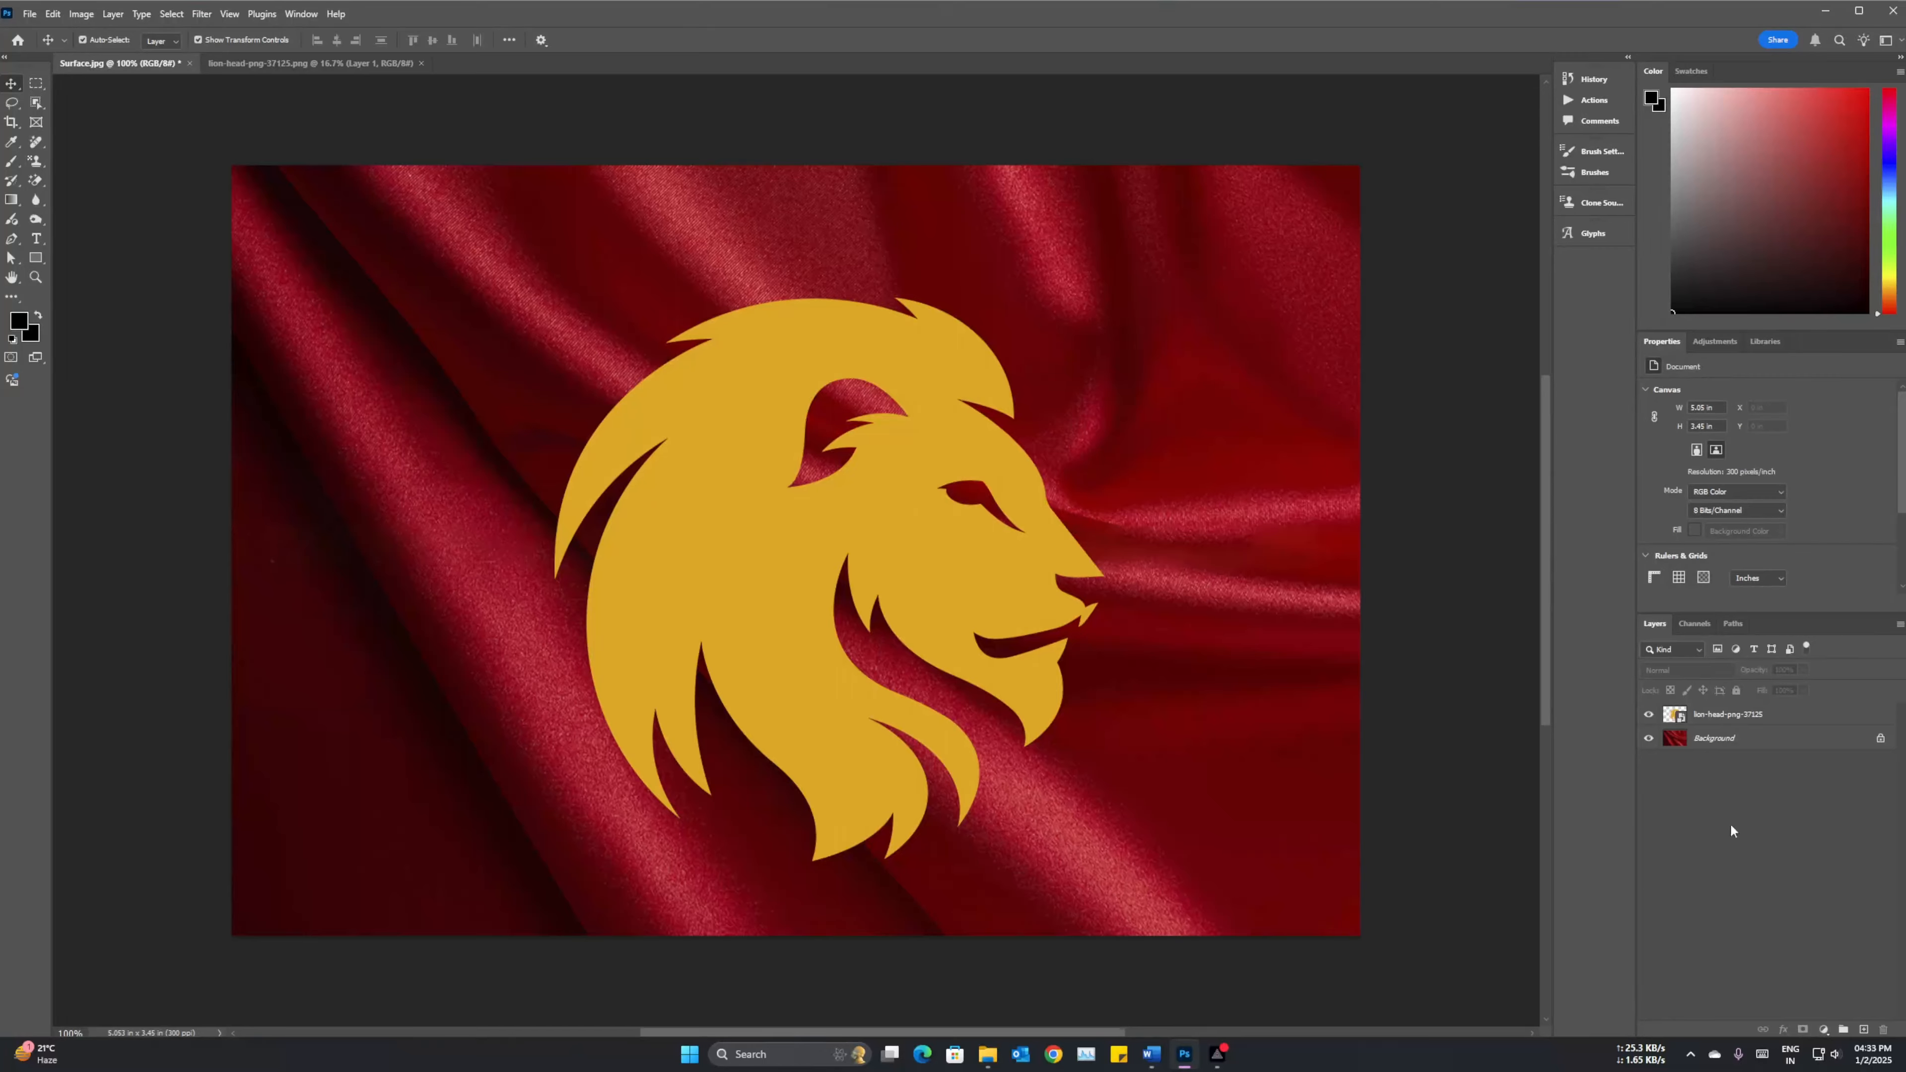
left_click(1772, 718)
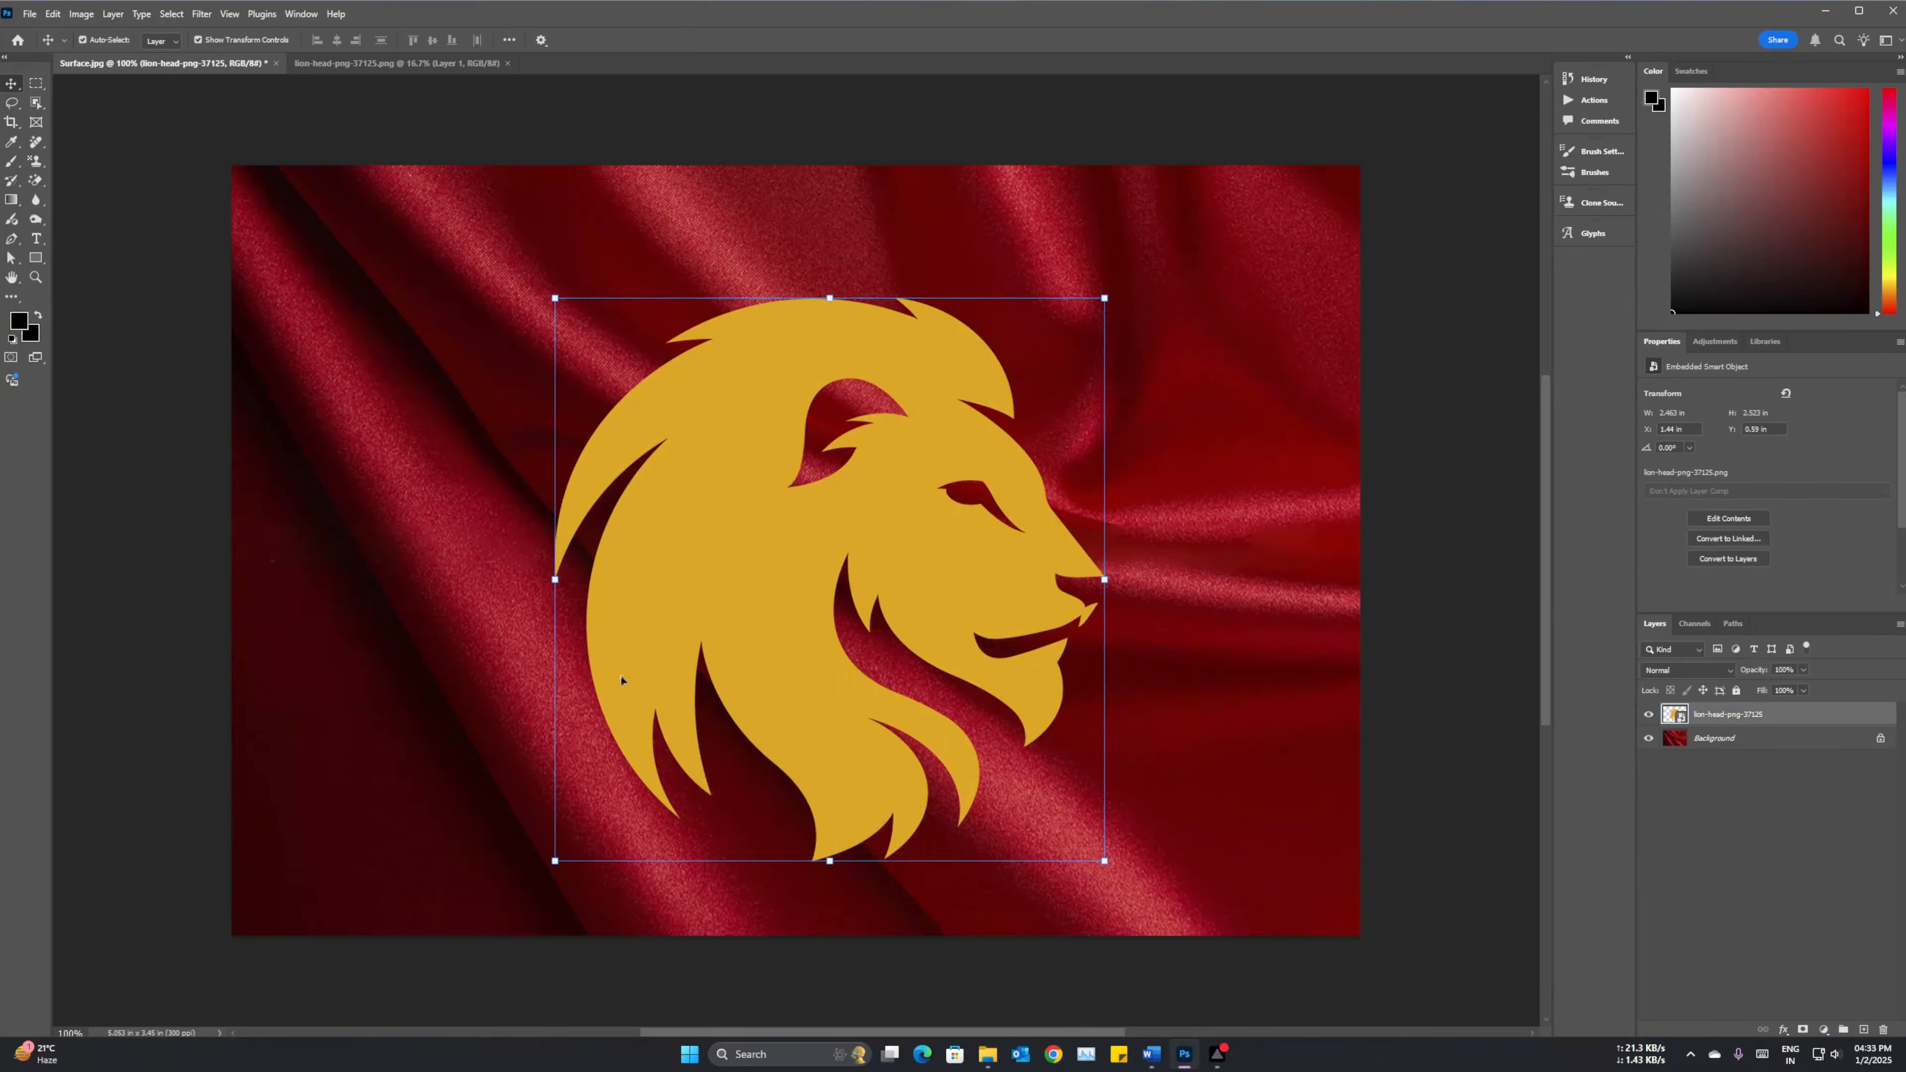
Apply the Displace filter to the lion, adjusting the horizontal scale and using Surface Blur.psd from folder 4 as the displacement map.
left_click(200, 15)
mouse_move(234, 223)
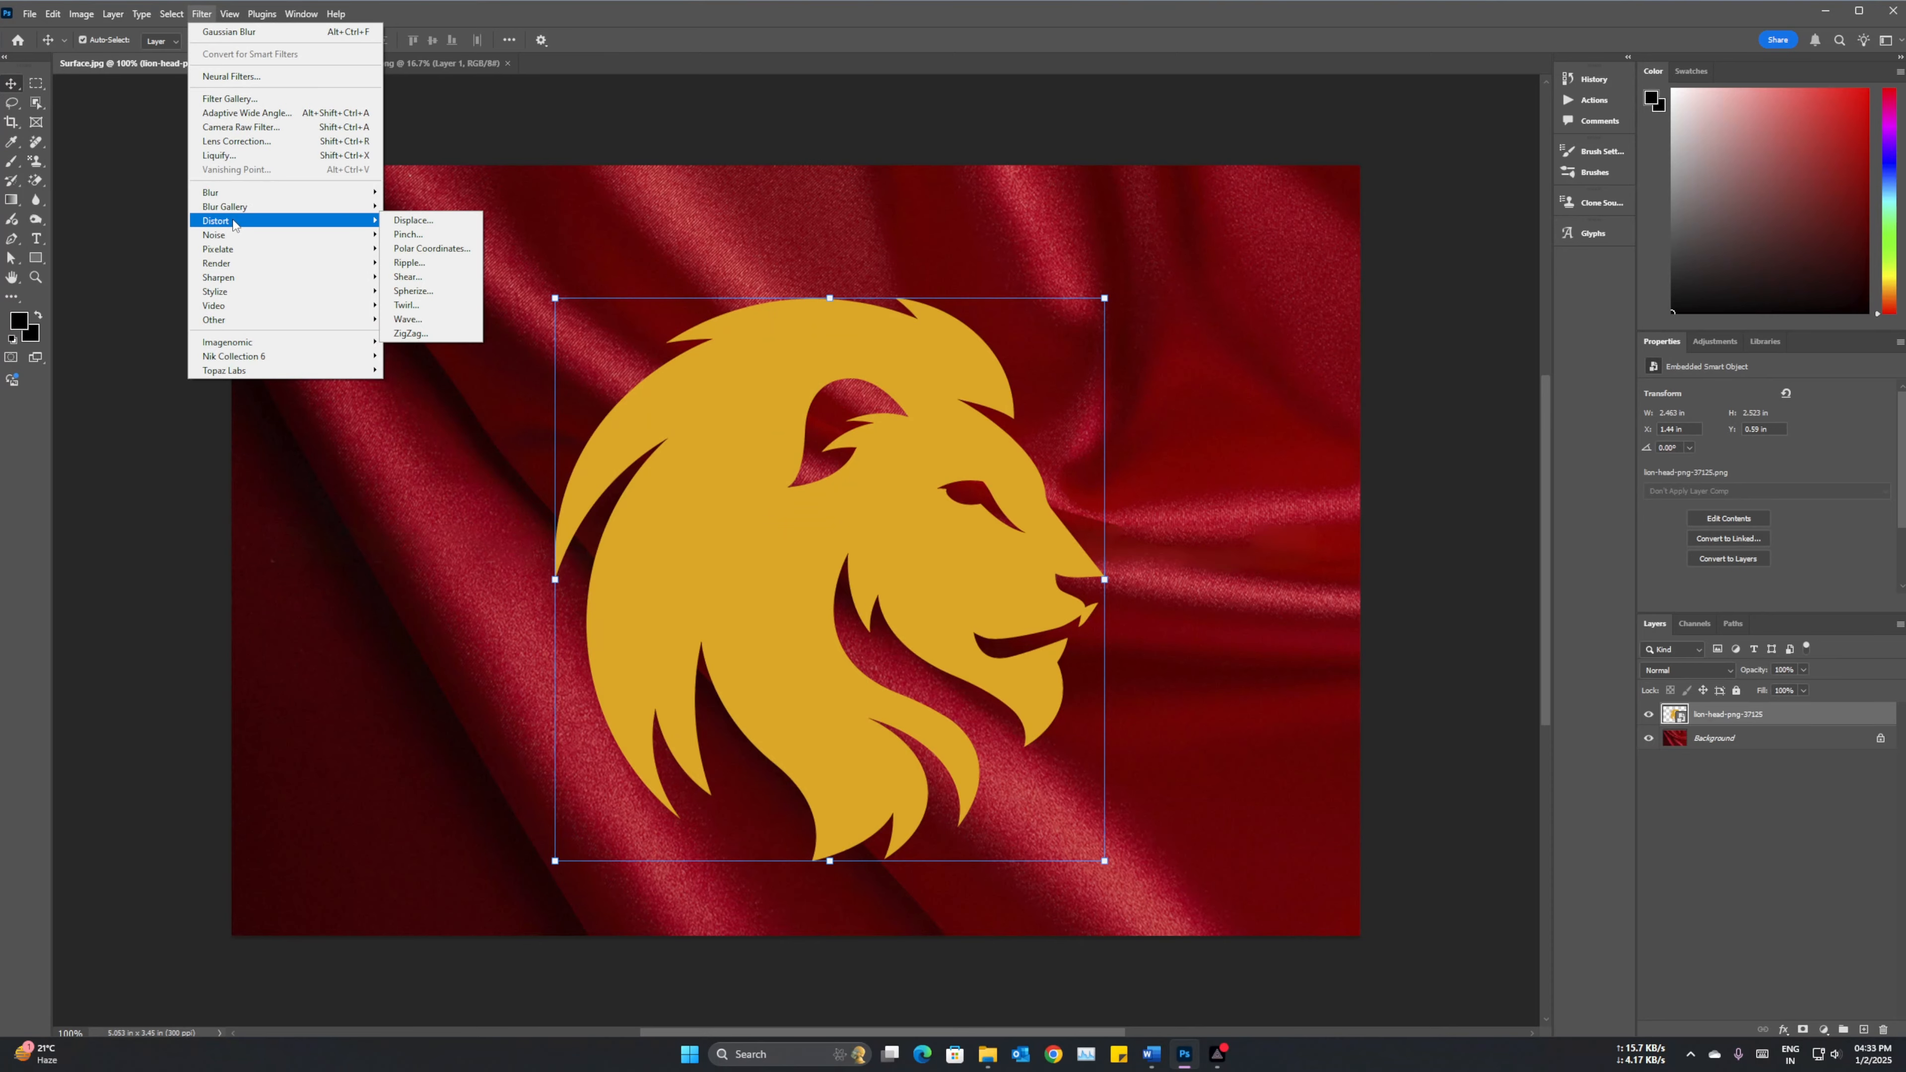
left_click(443, 220)
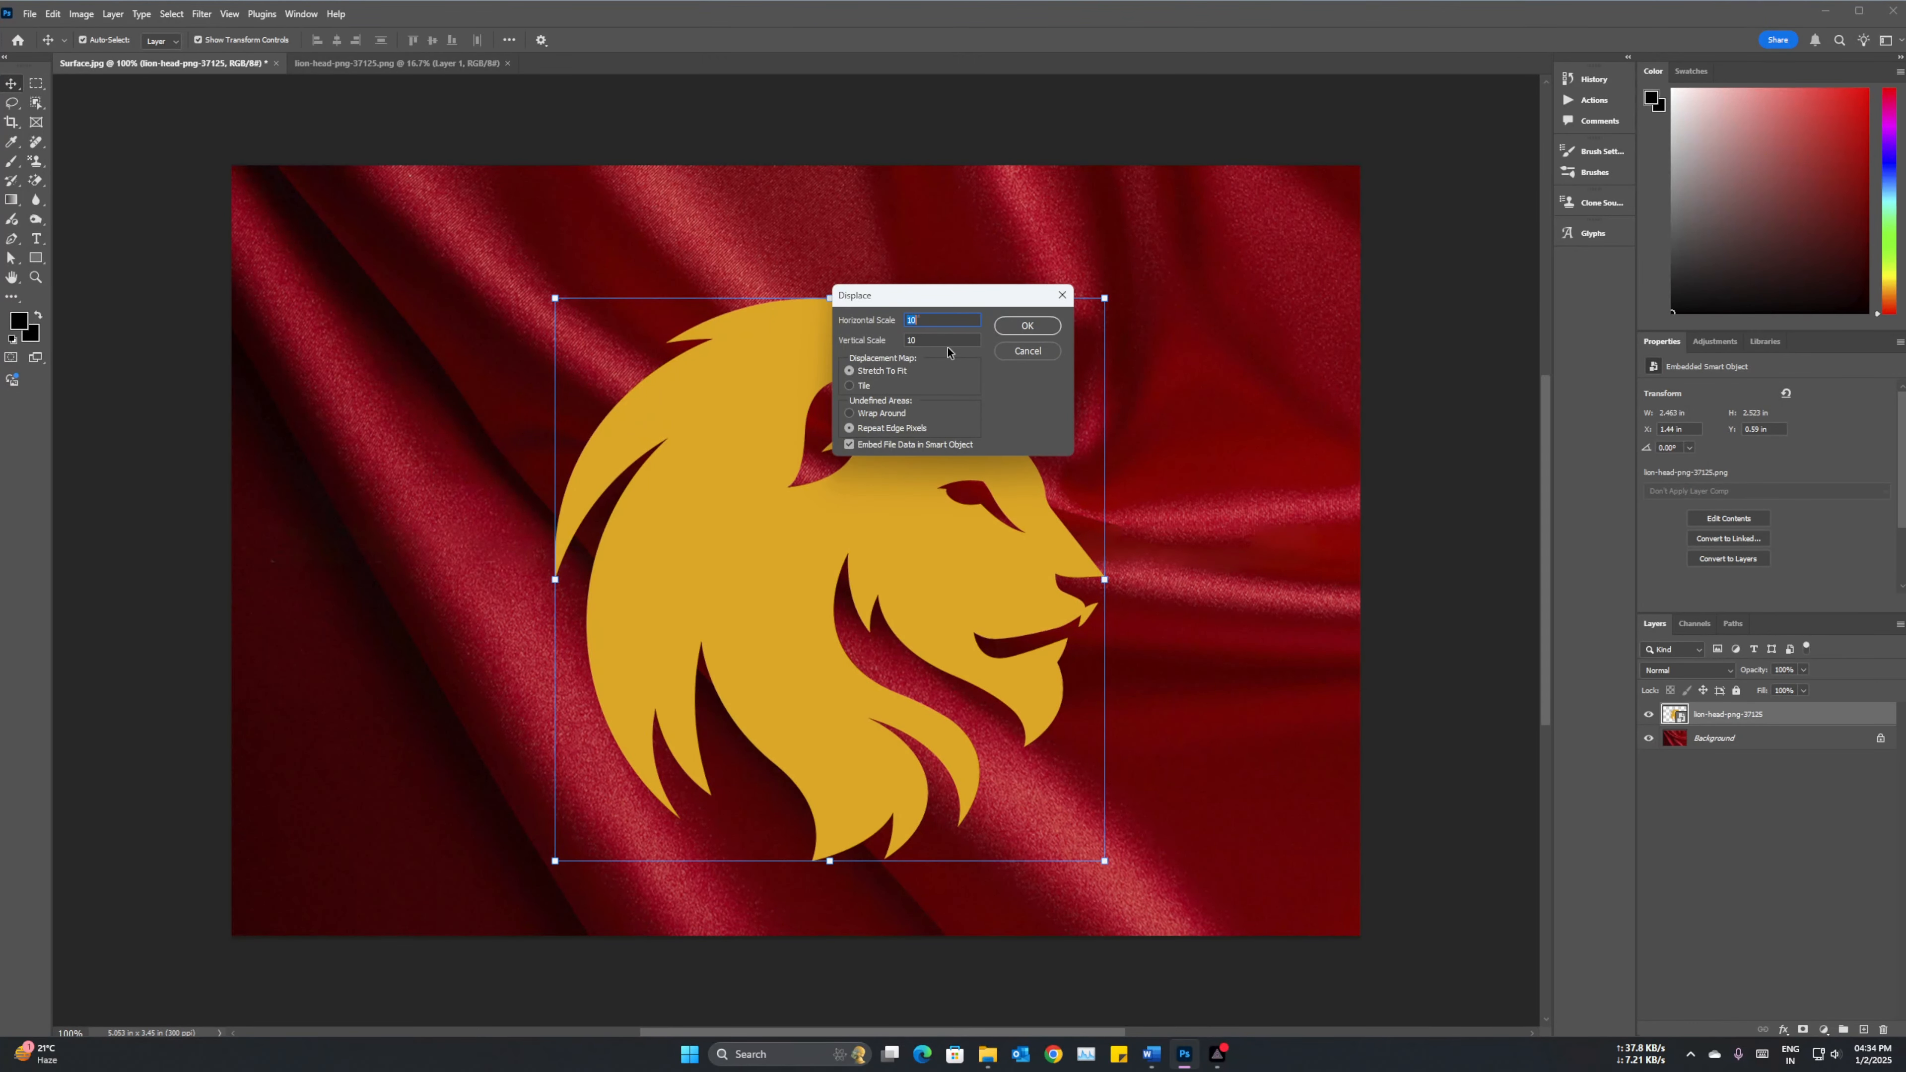
left_click(935, 320)
key("BackSpace")
left_click(922, 319)
type("2")
left_click(1019, 327)
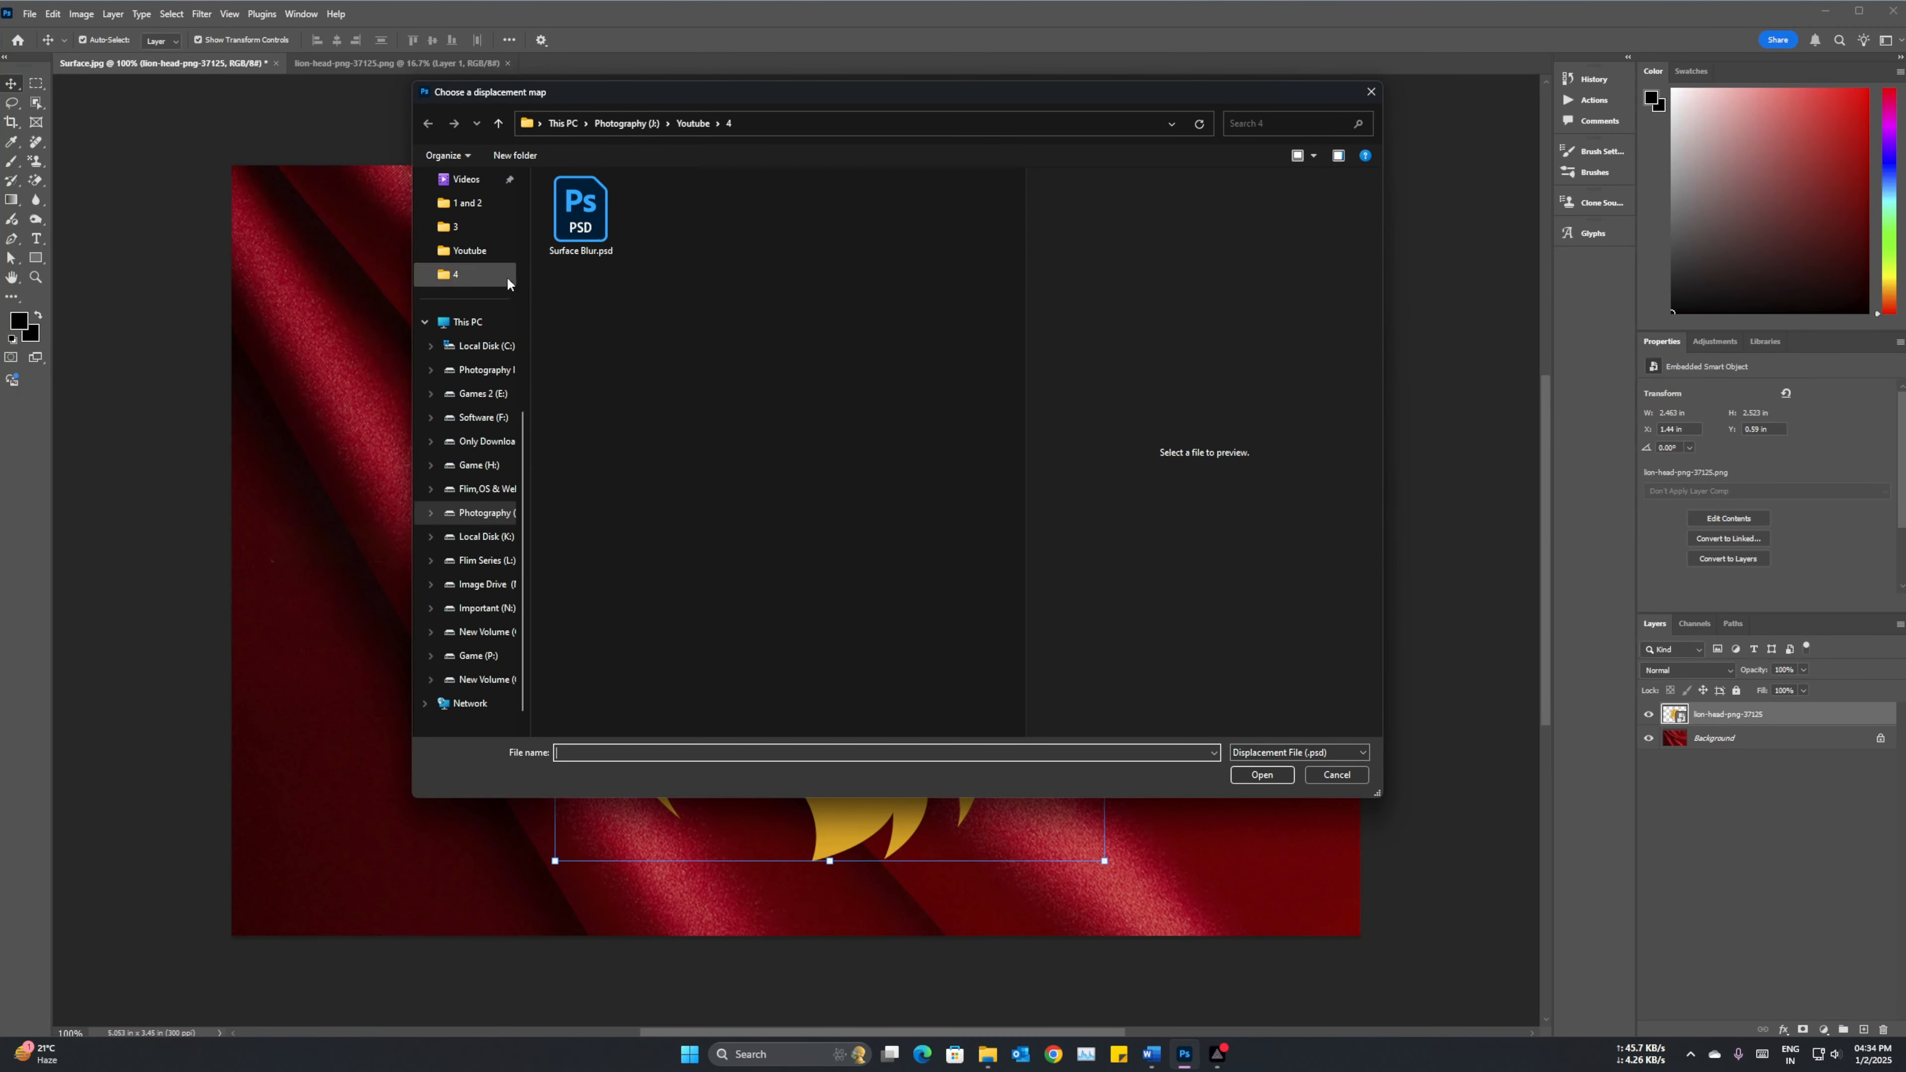
left_click(592, 229)
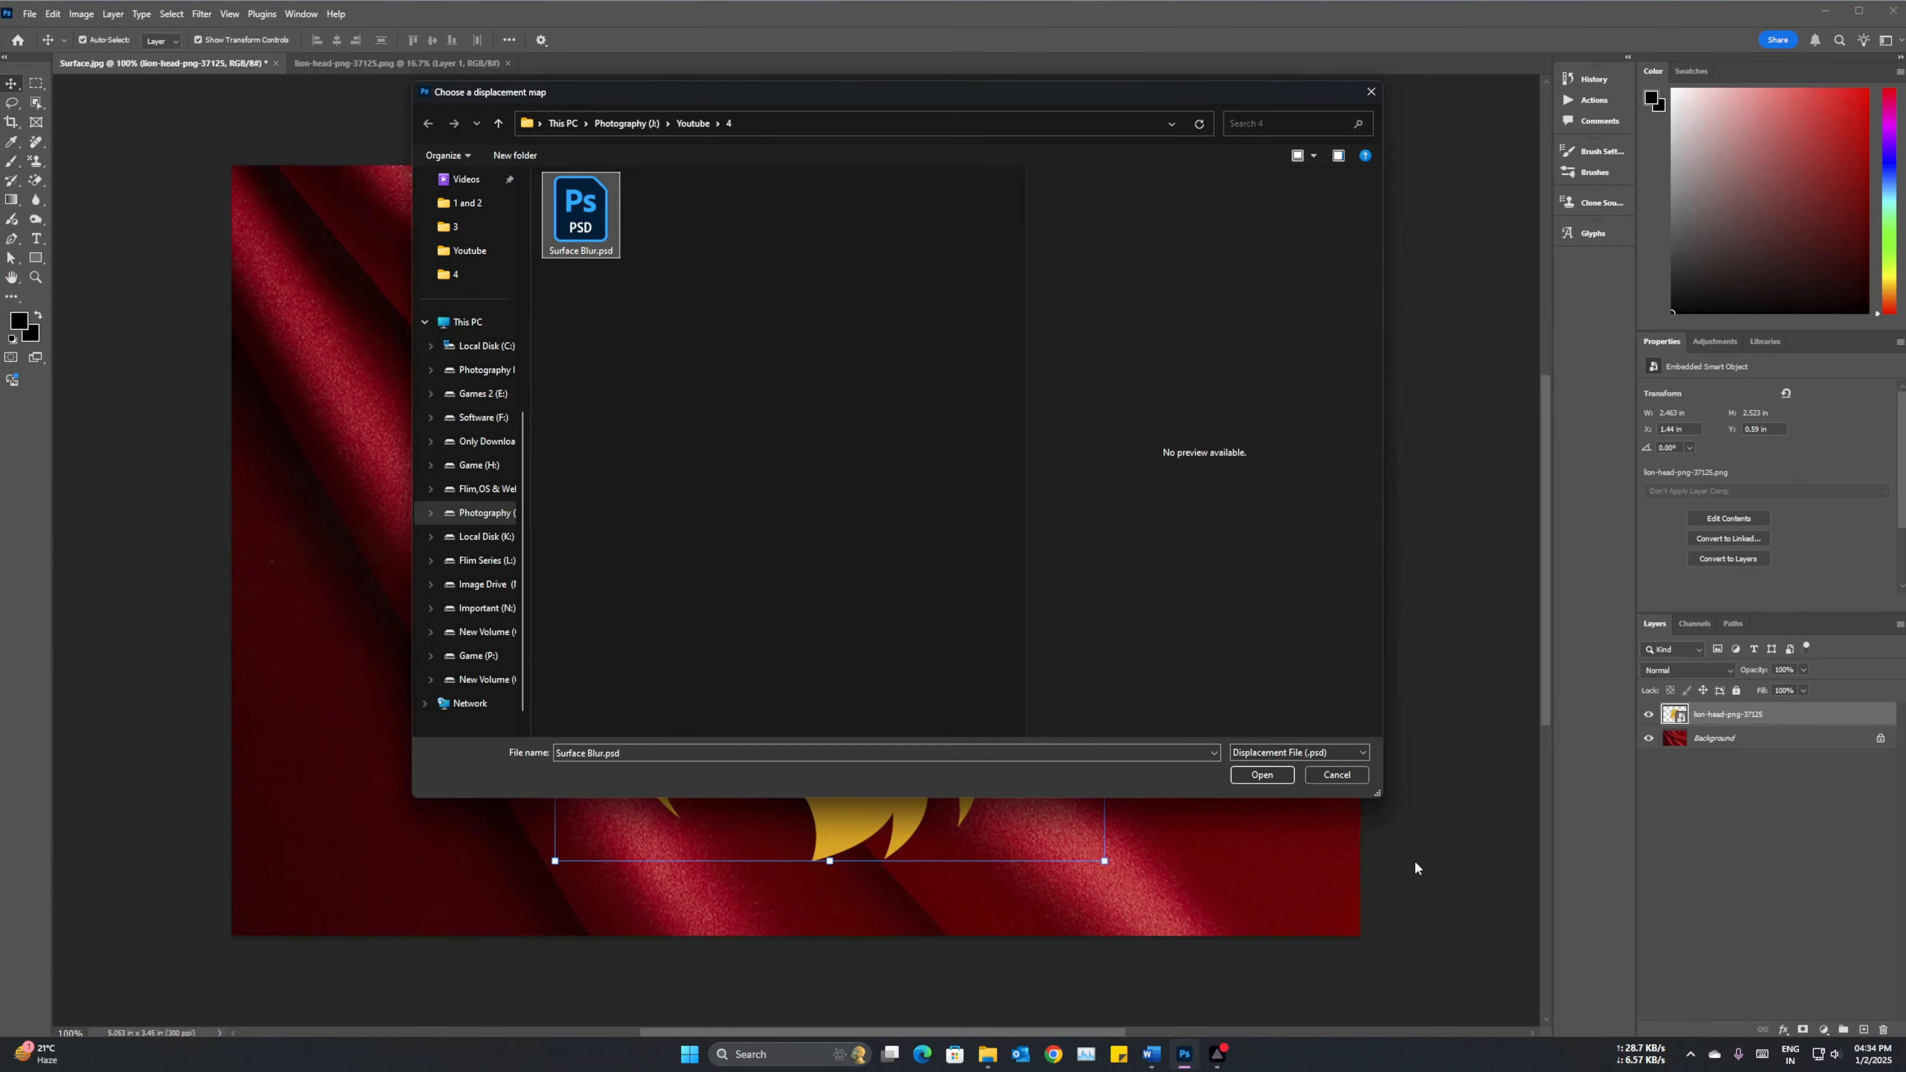
left_click(1261, 774)
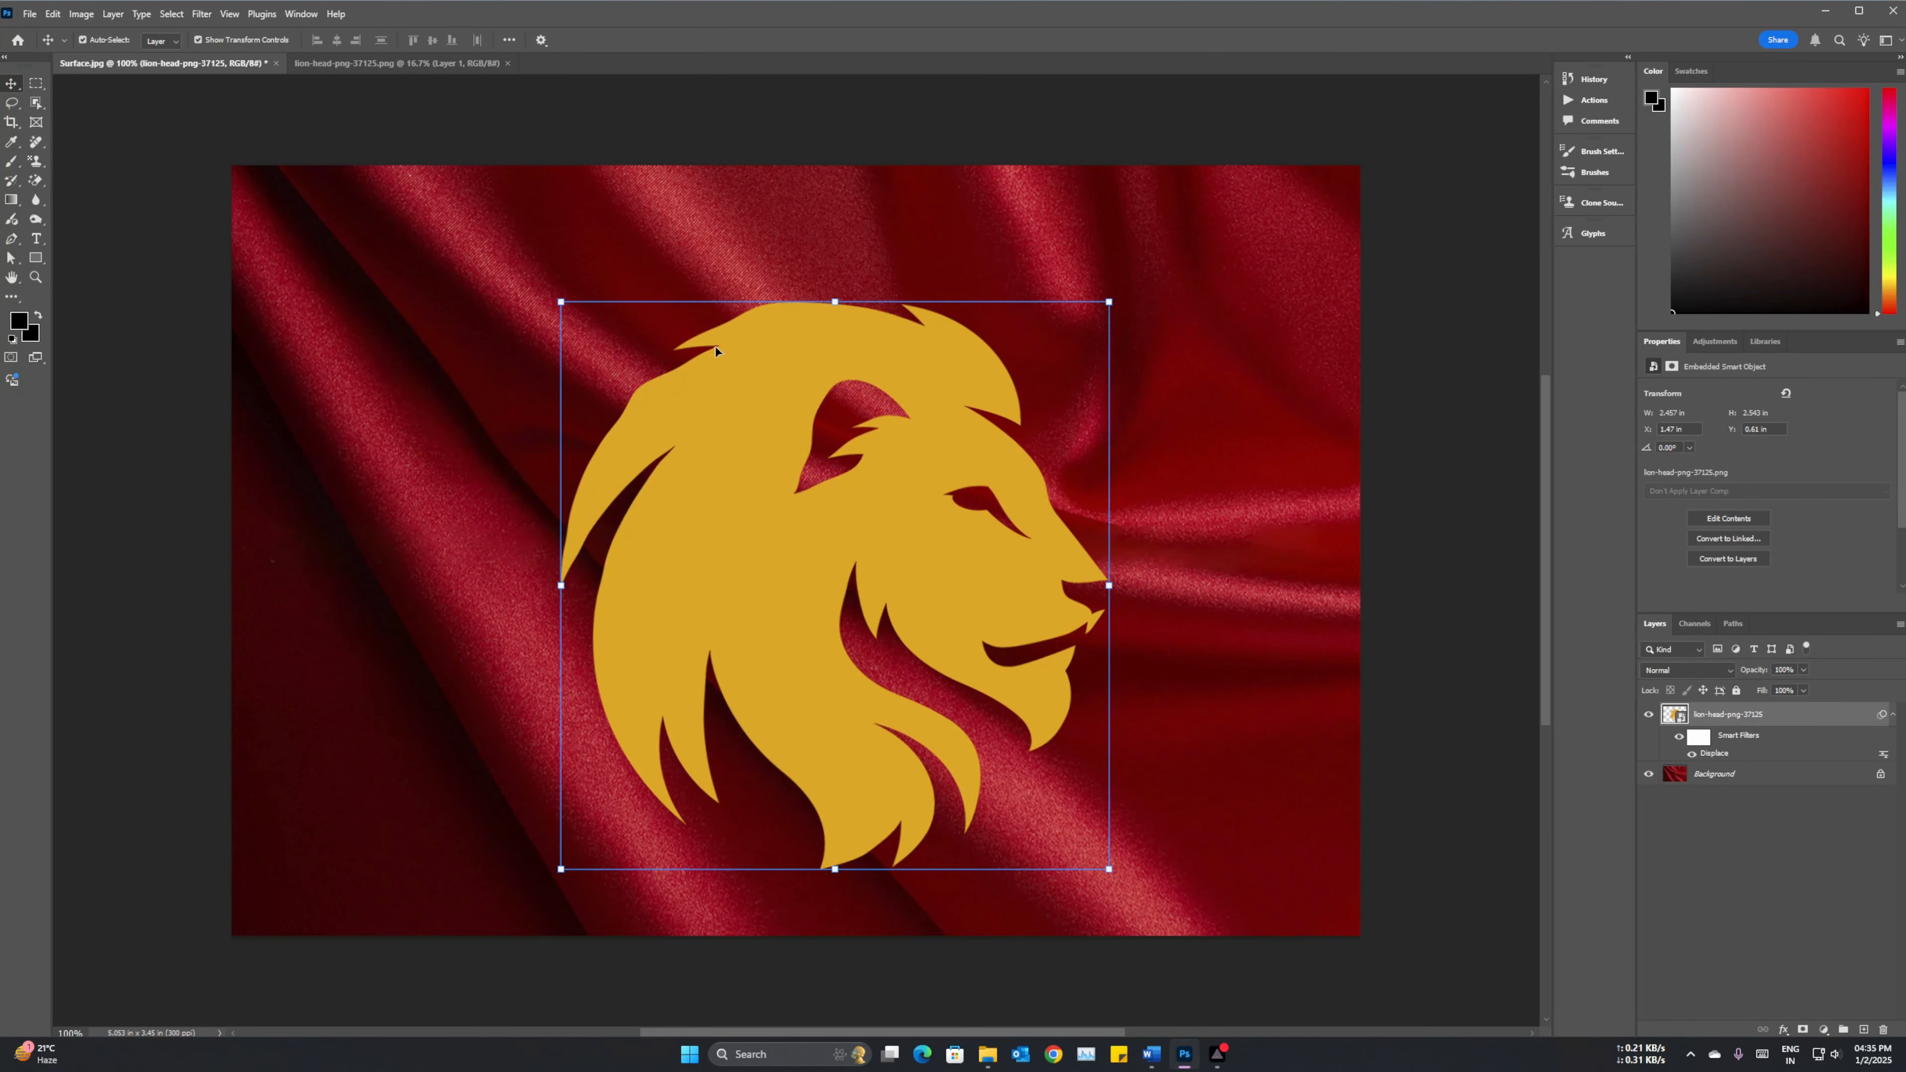
Move the displaced lion slightly up on the fabric to a Y position of about 0.5 in and deselect it.
left_click_drag(928, 571, 905, 521)
left_click(1204, 537)
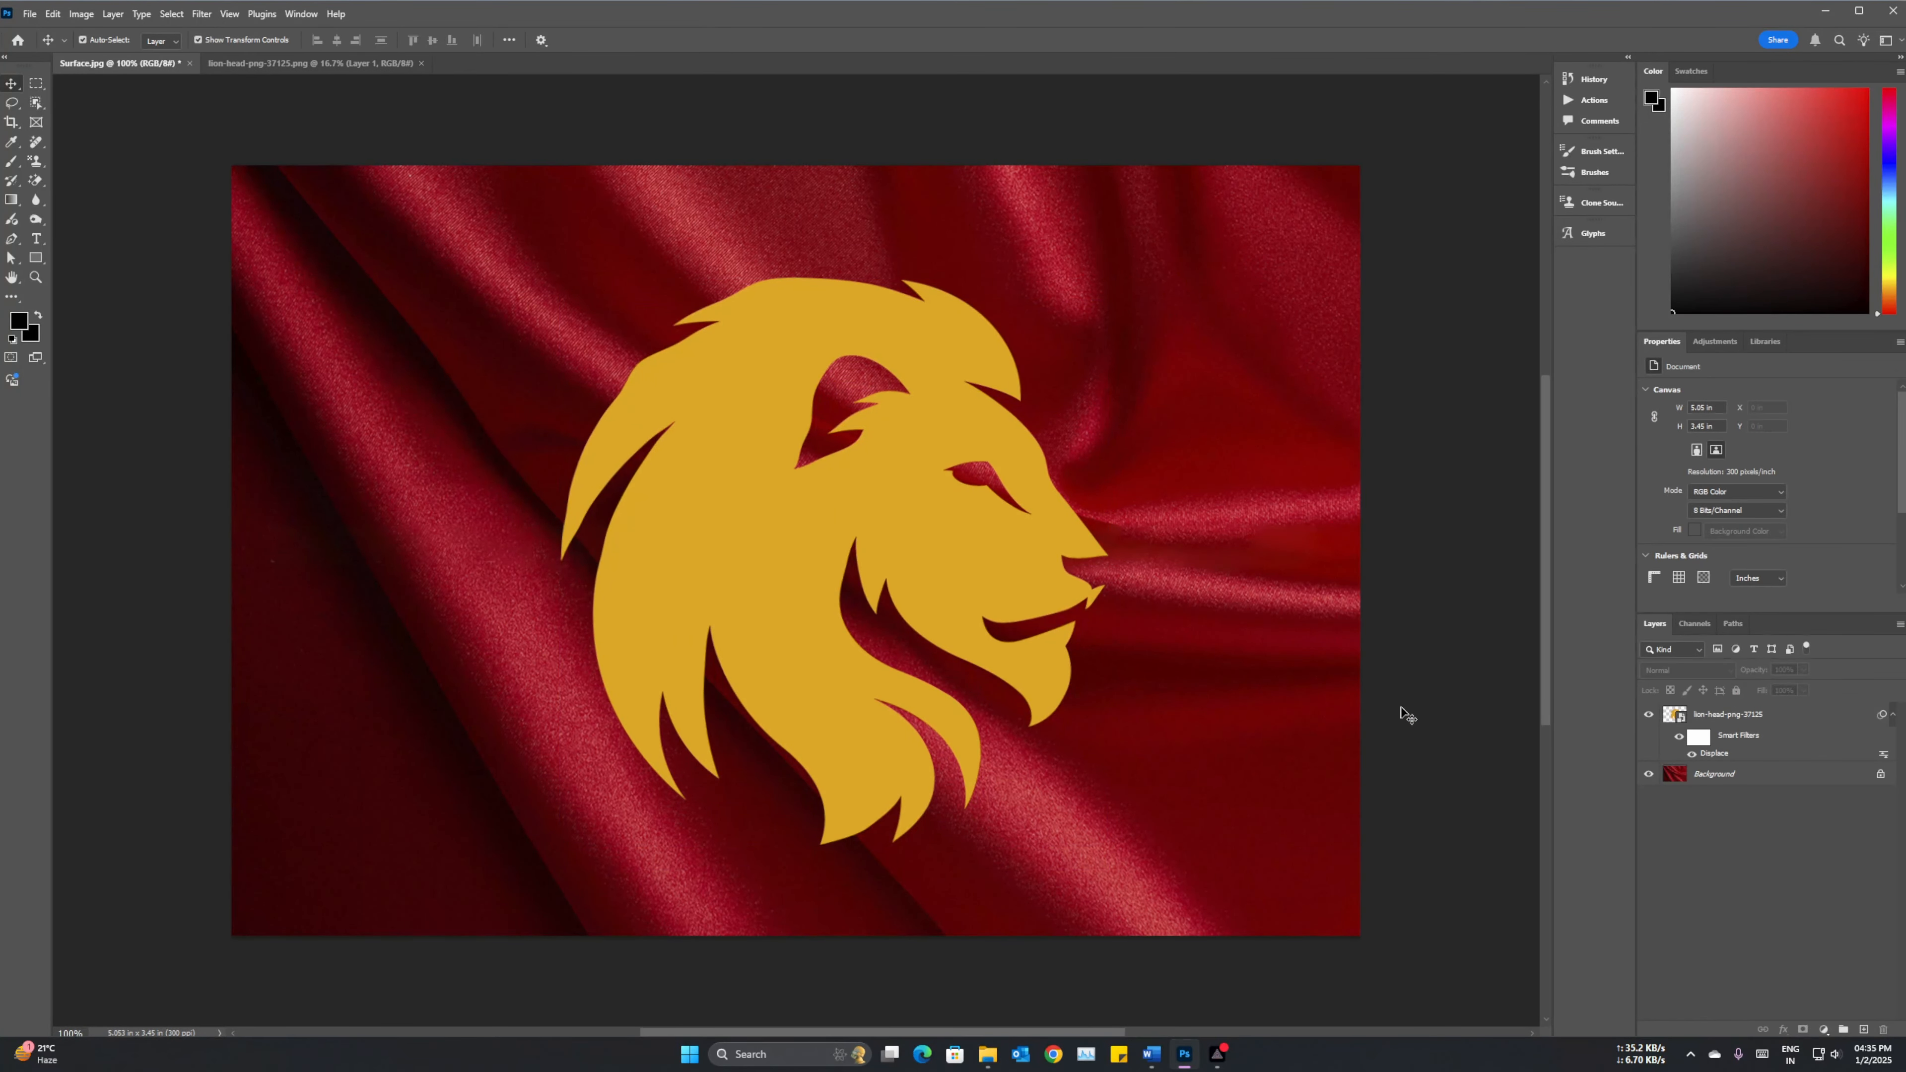
left_click(1720, 716)
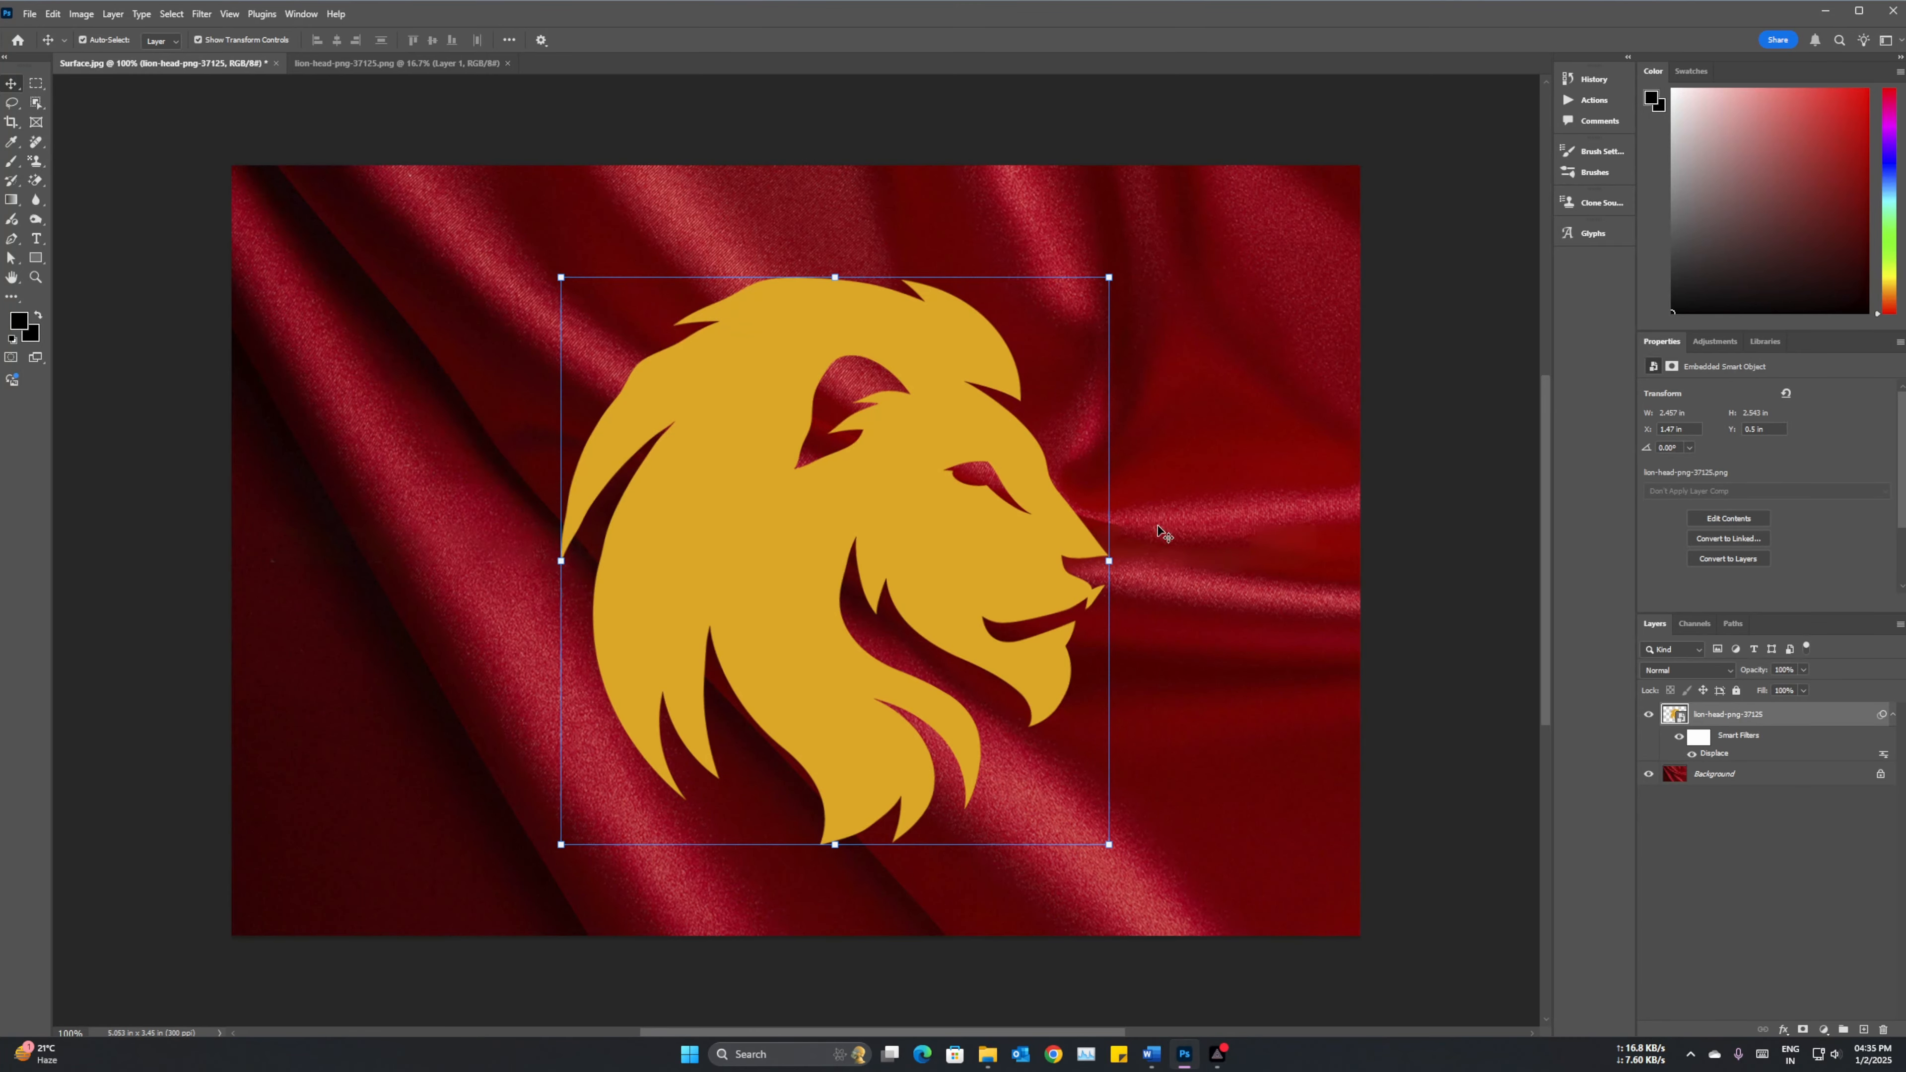
left_click(1248, 516)
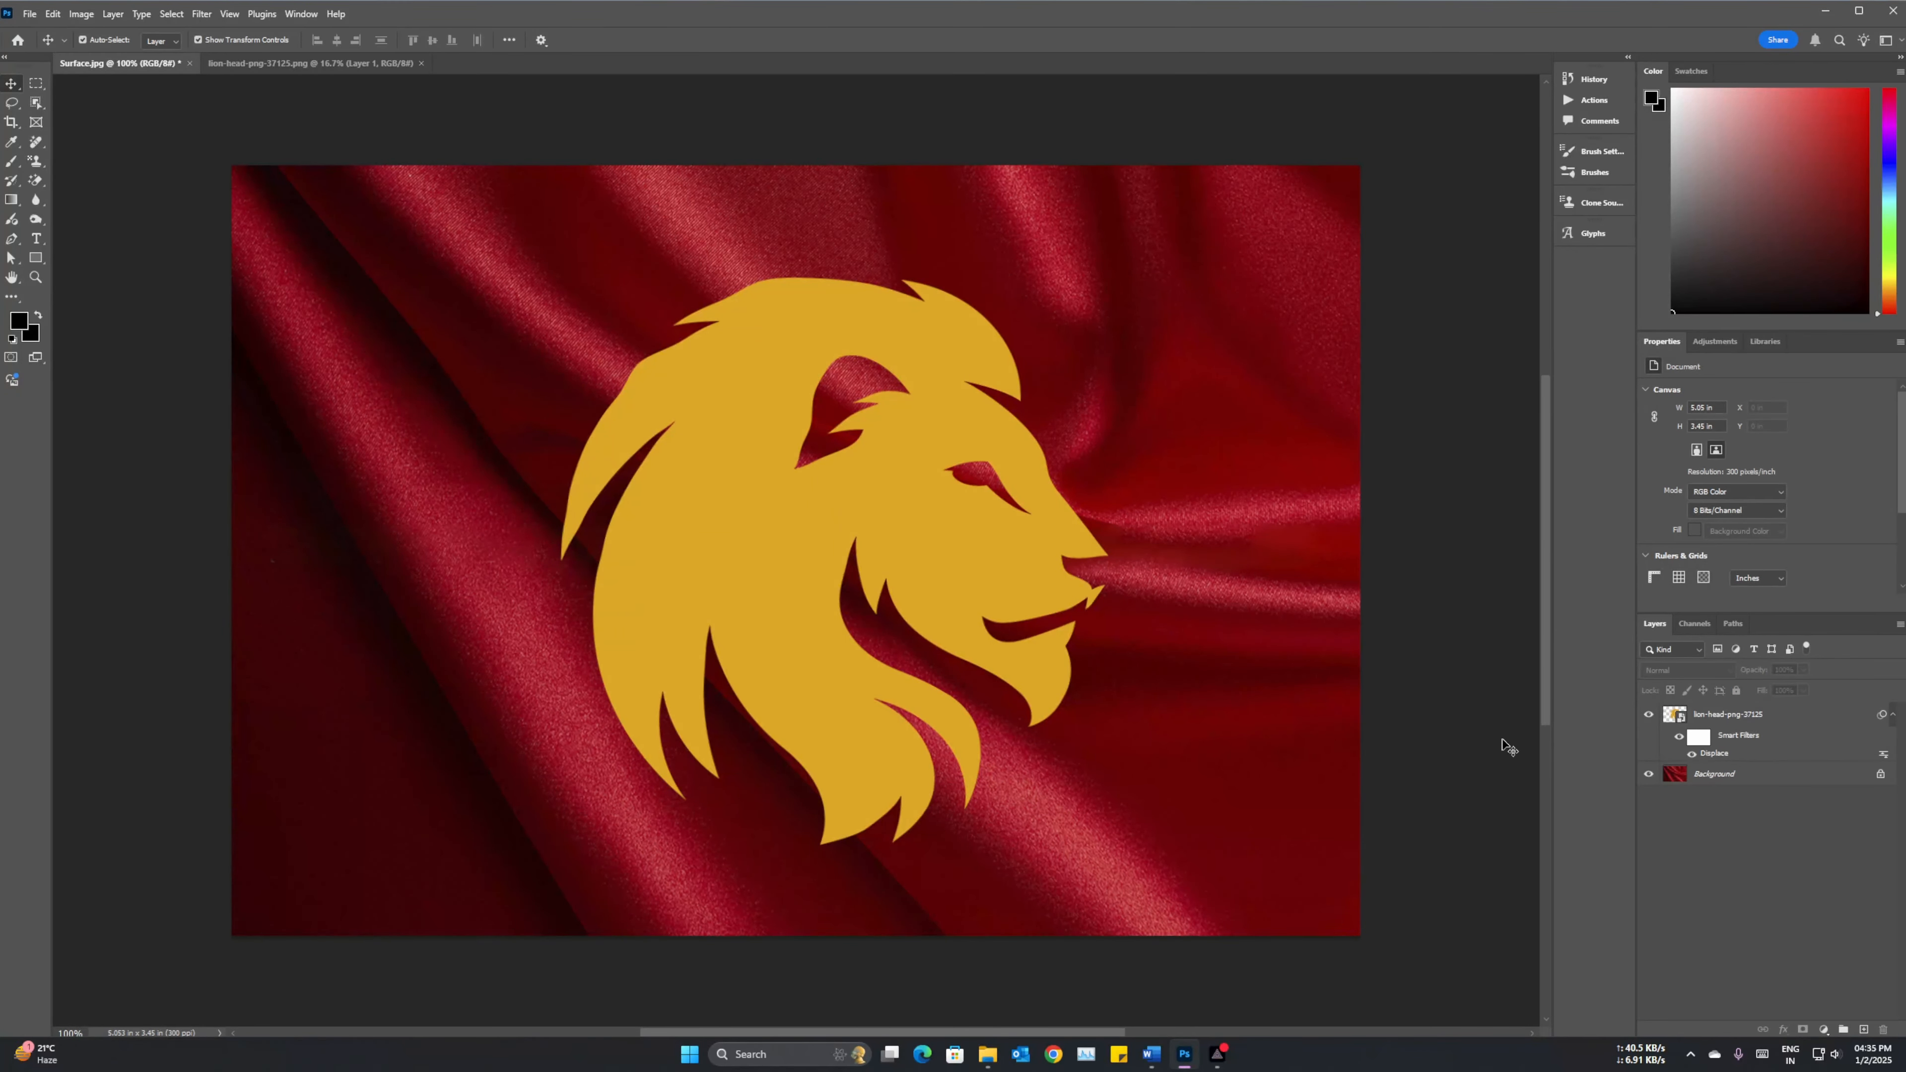
left_click(1787, 719)
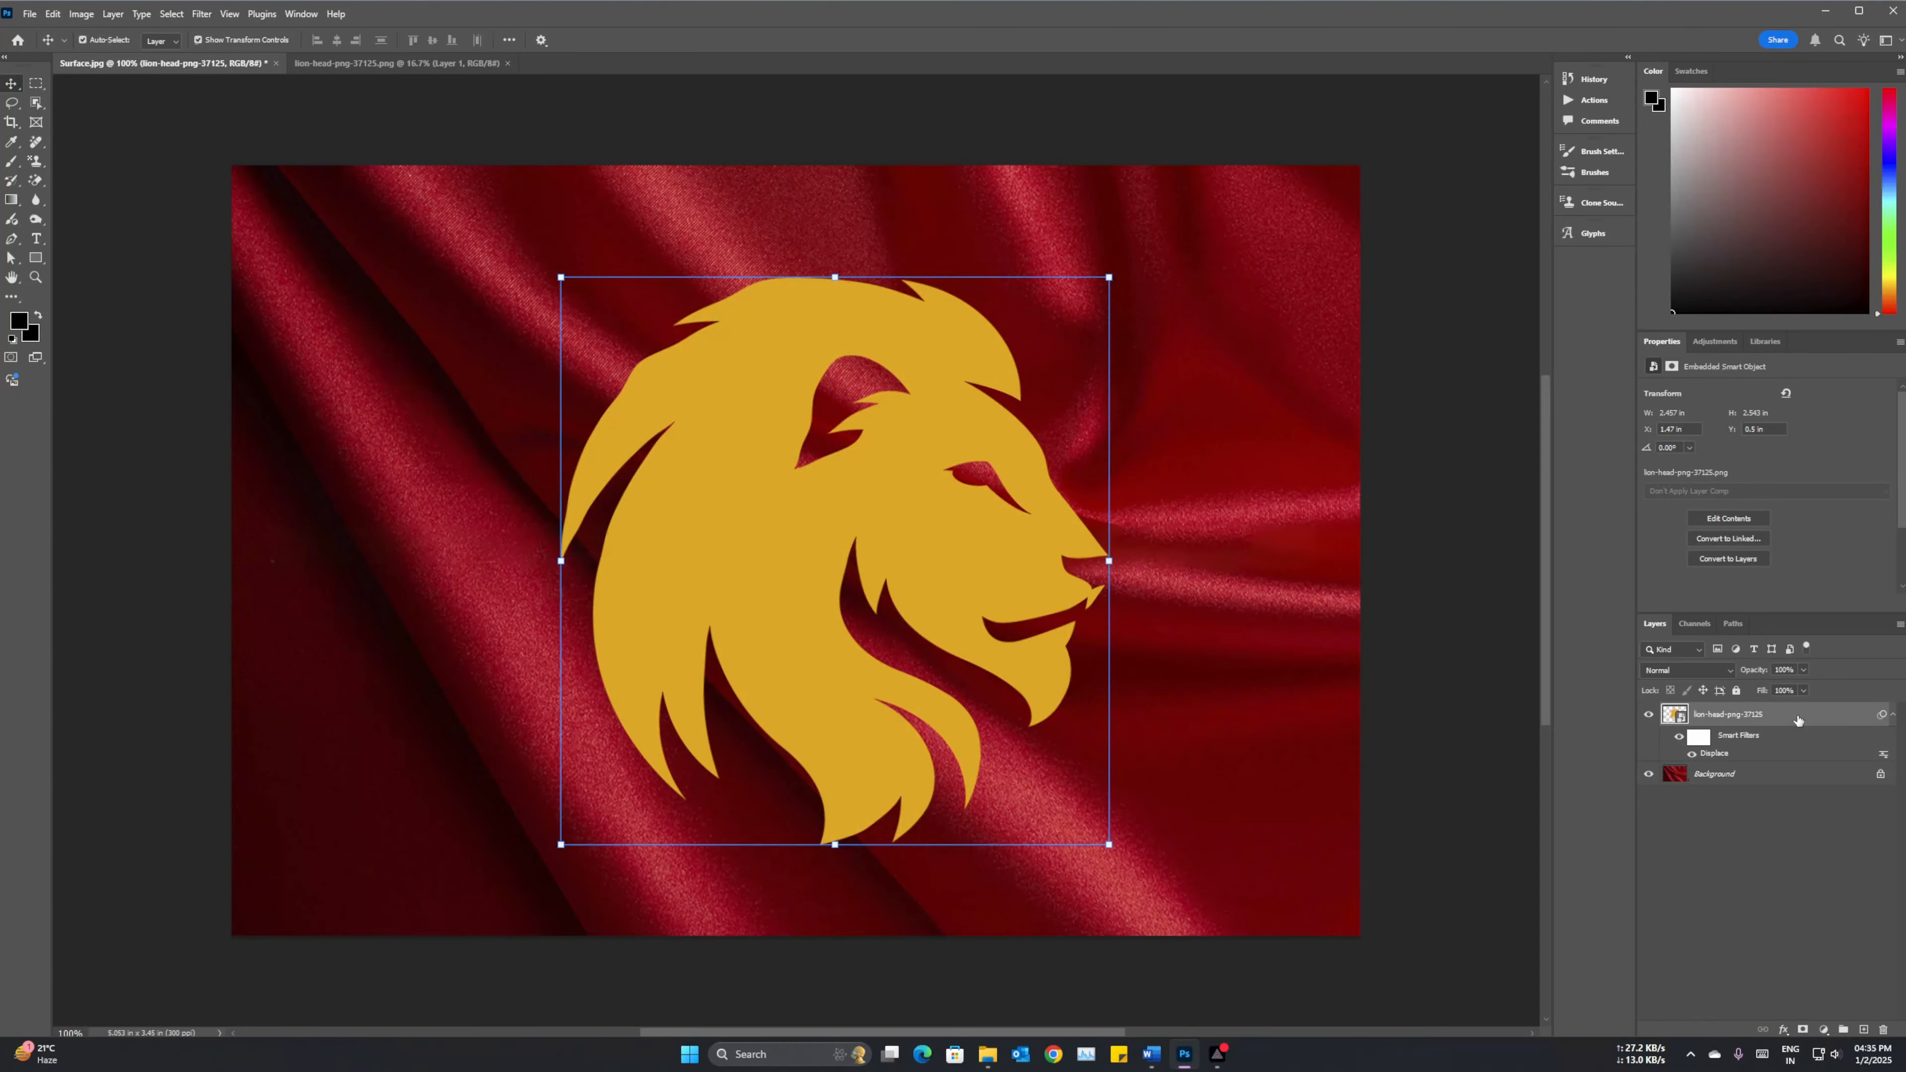
double_click(1797, 721)
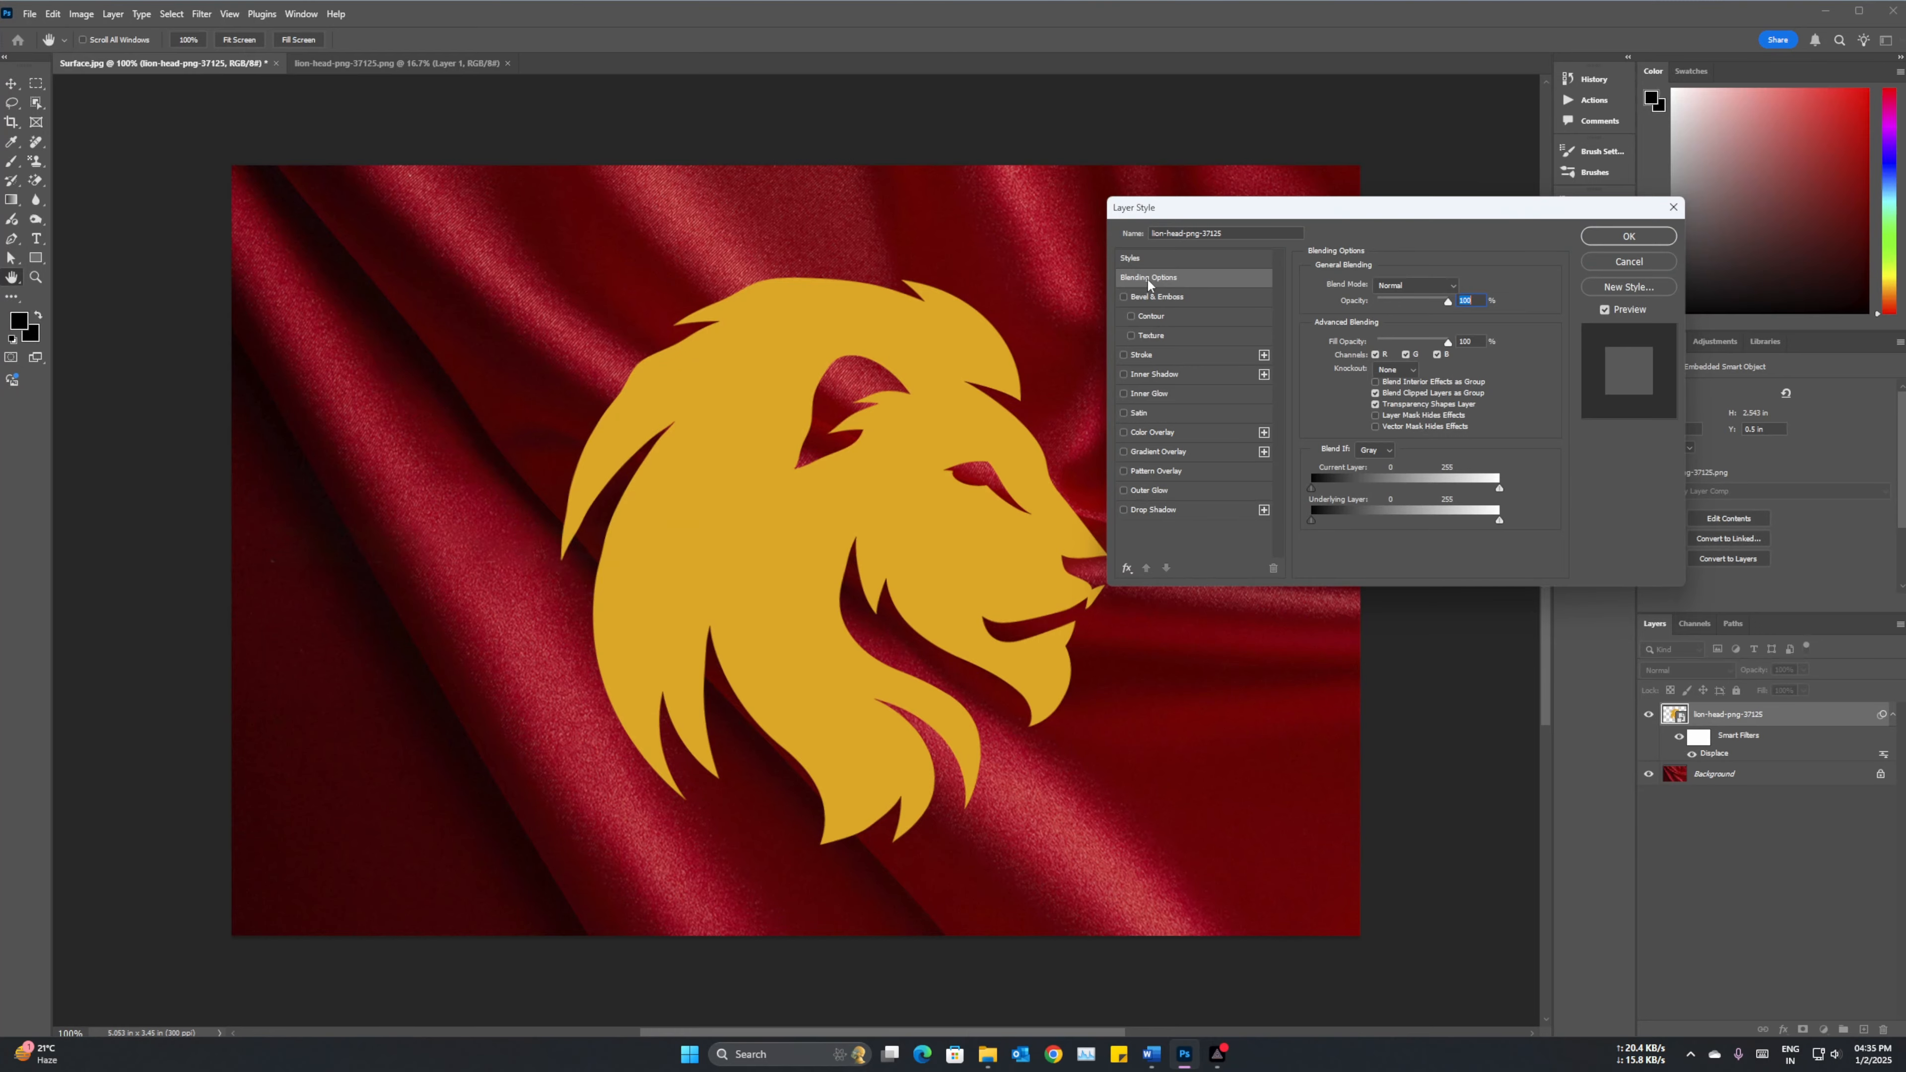
left_click(1629, 261)
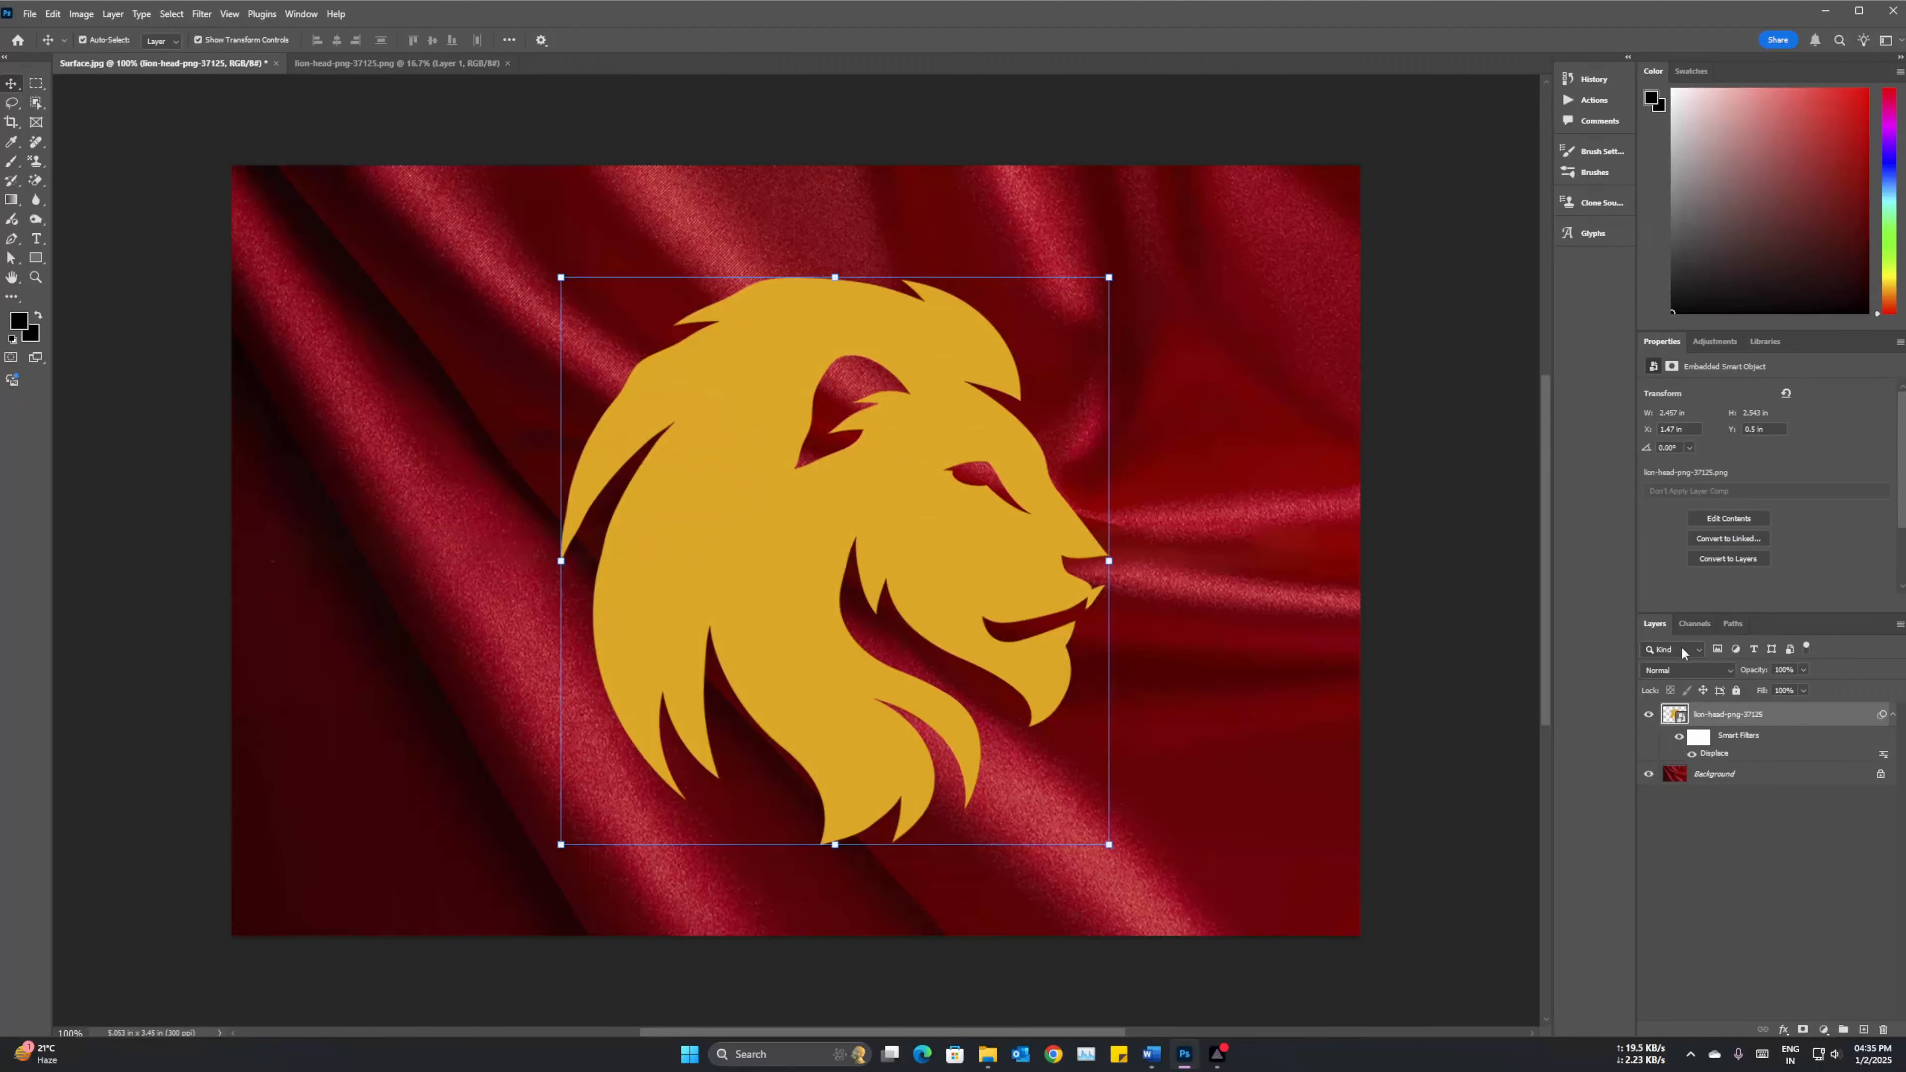
In the lion layer's Blending Options, split the Underlying Layer black Blend If slider to 18 / 69, apply it and deselect the layer.
right_click(1787, 721)
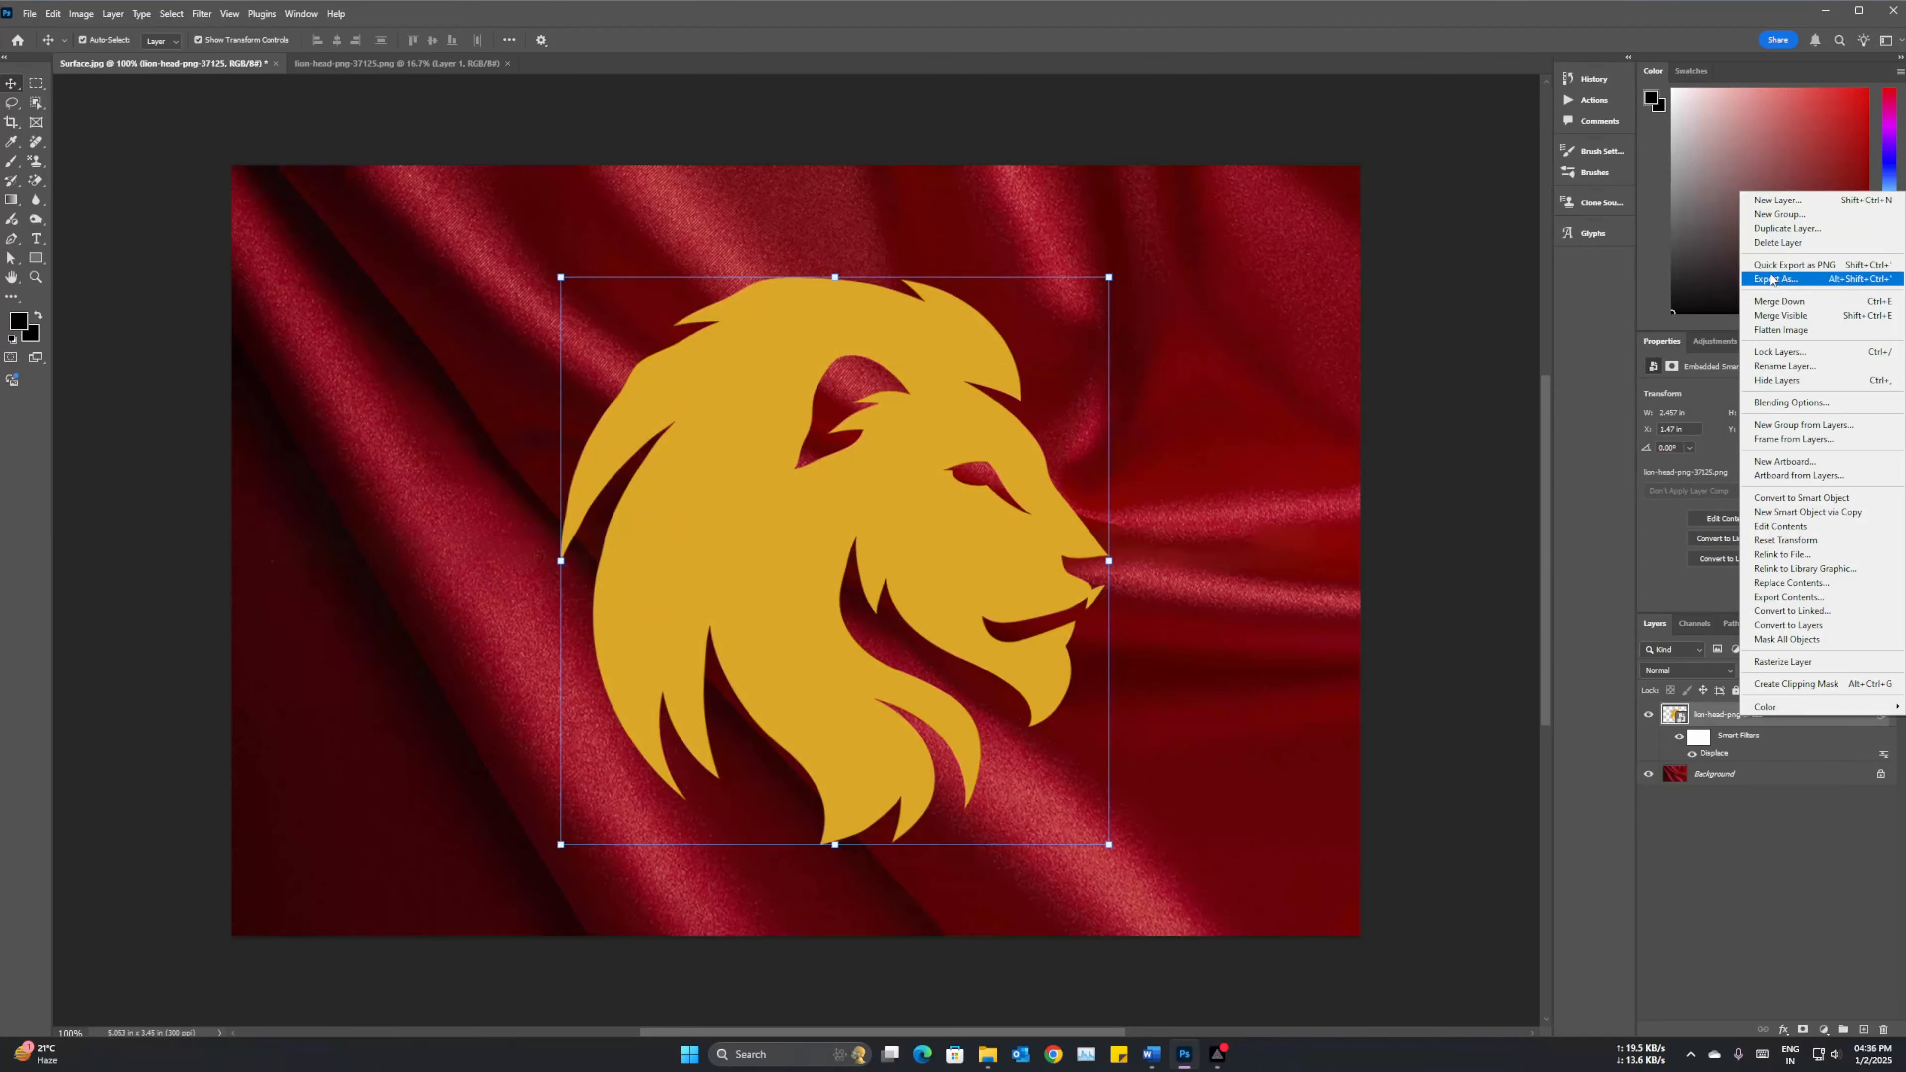
left_click(1771, 402)
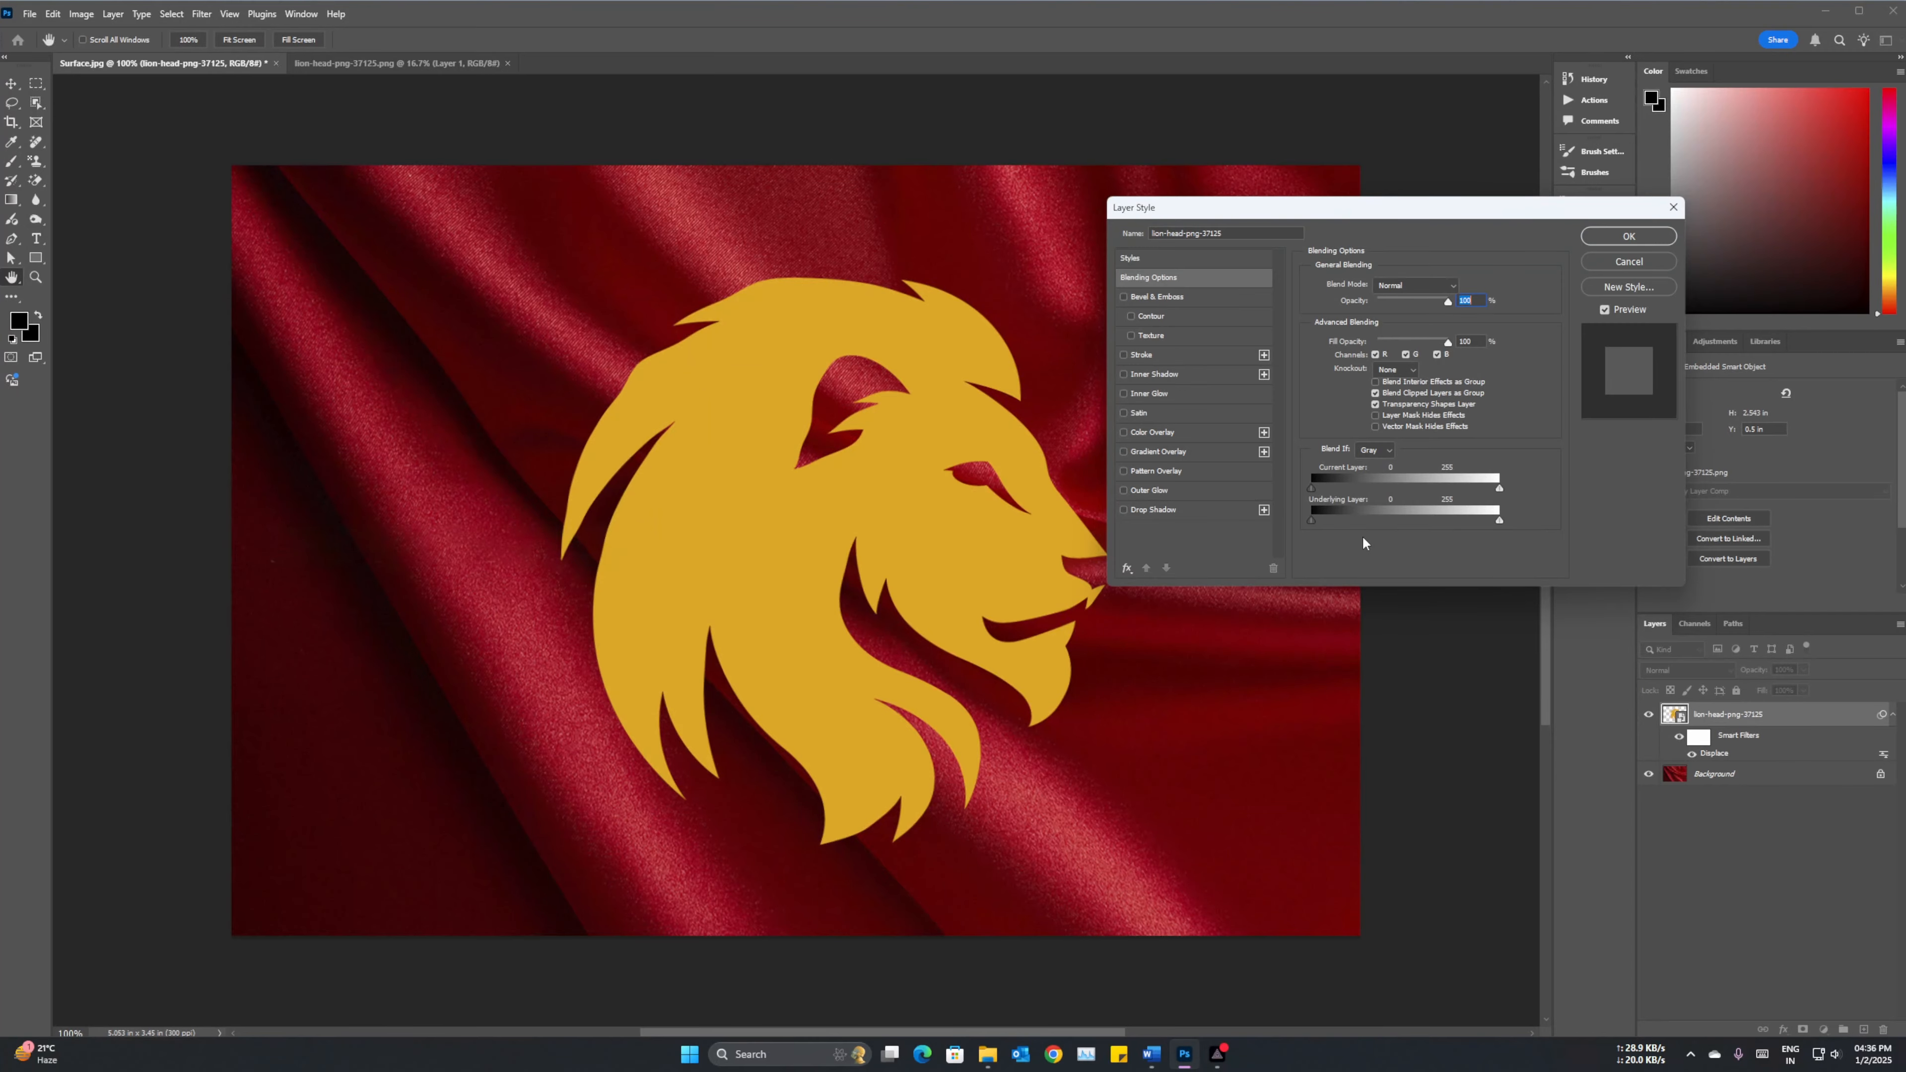
left_click_drag(1311, 520, 1168, 532)
left_click_drag(1313, 521, 1324, 522)
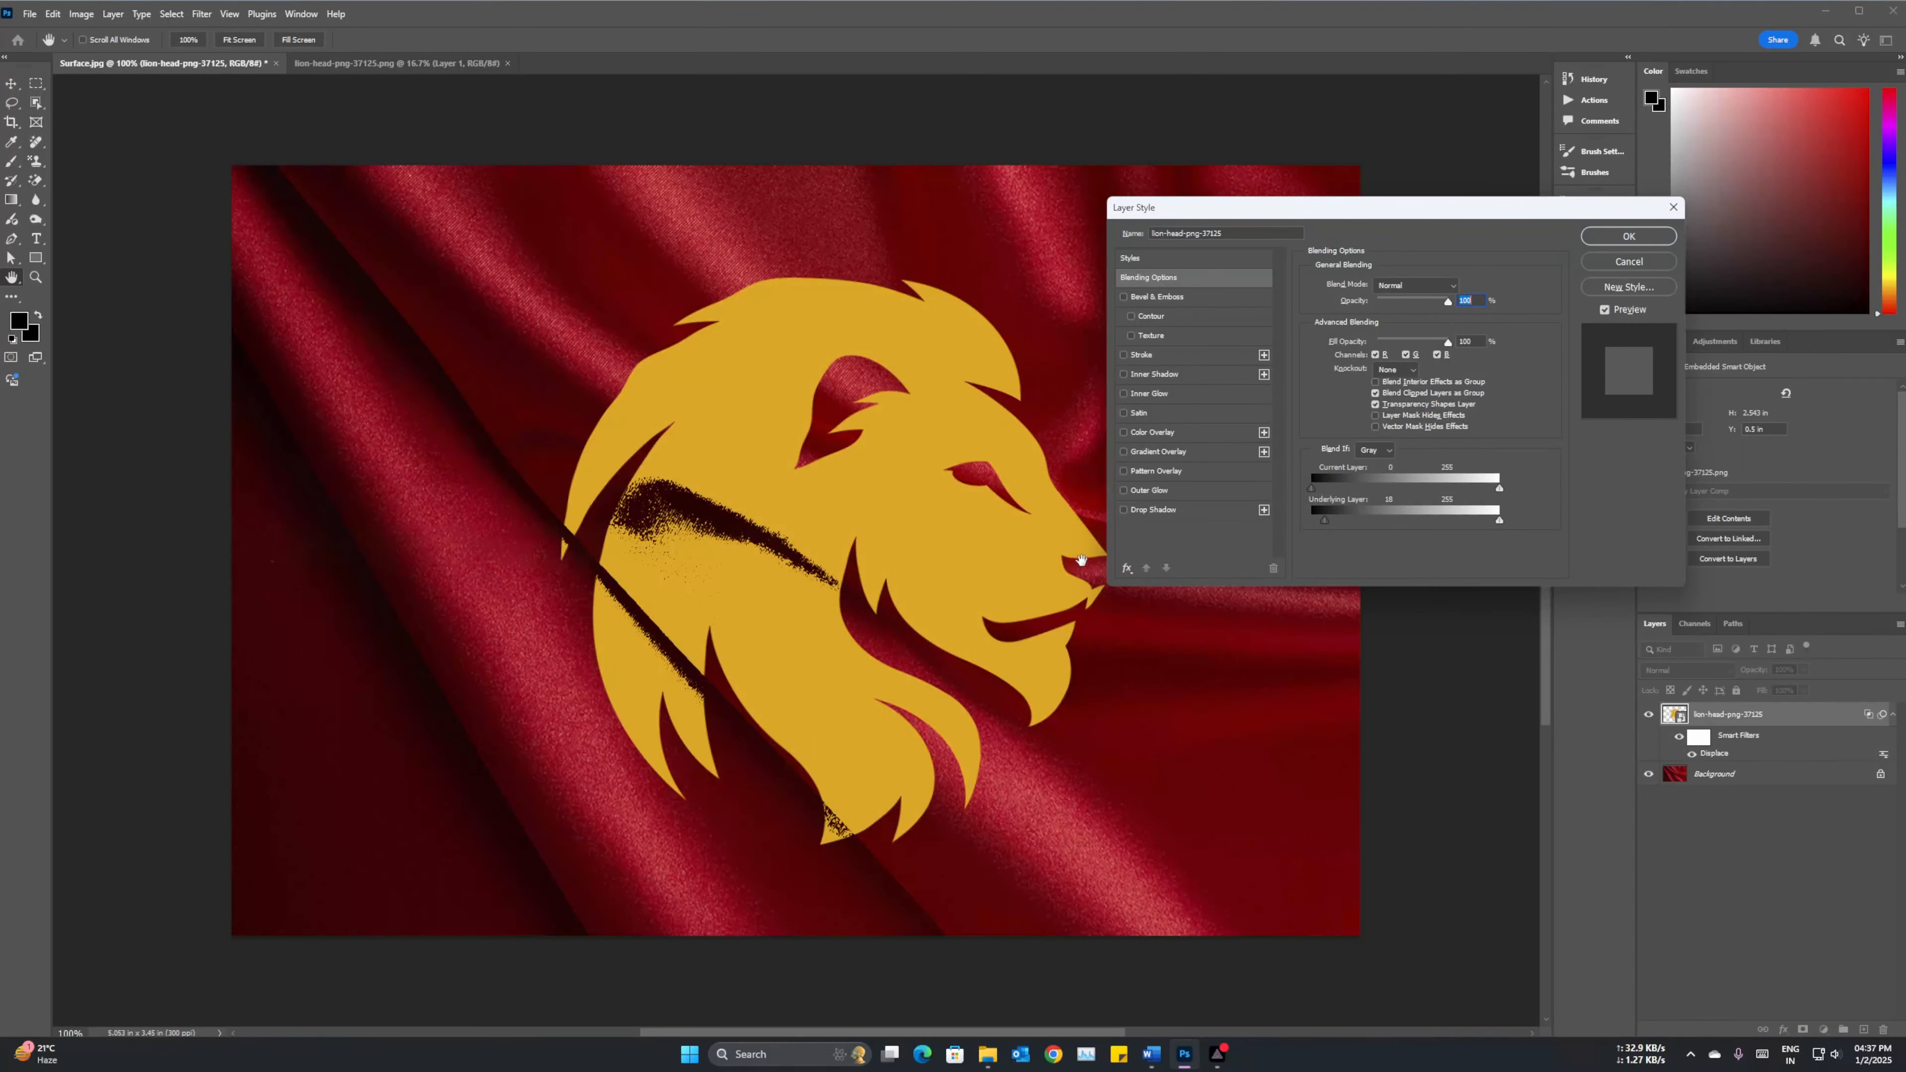
key("alt")
left_click_drag(1327, 520, 1360, 520)
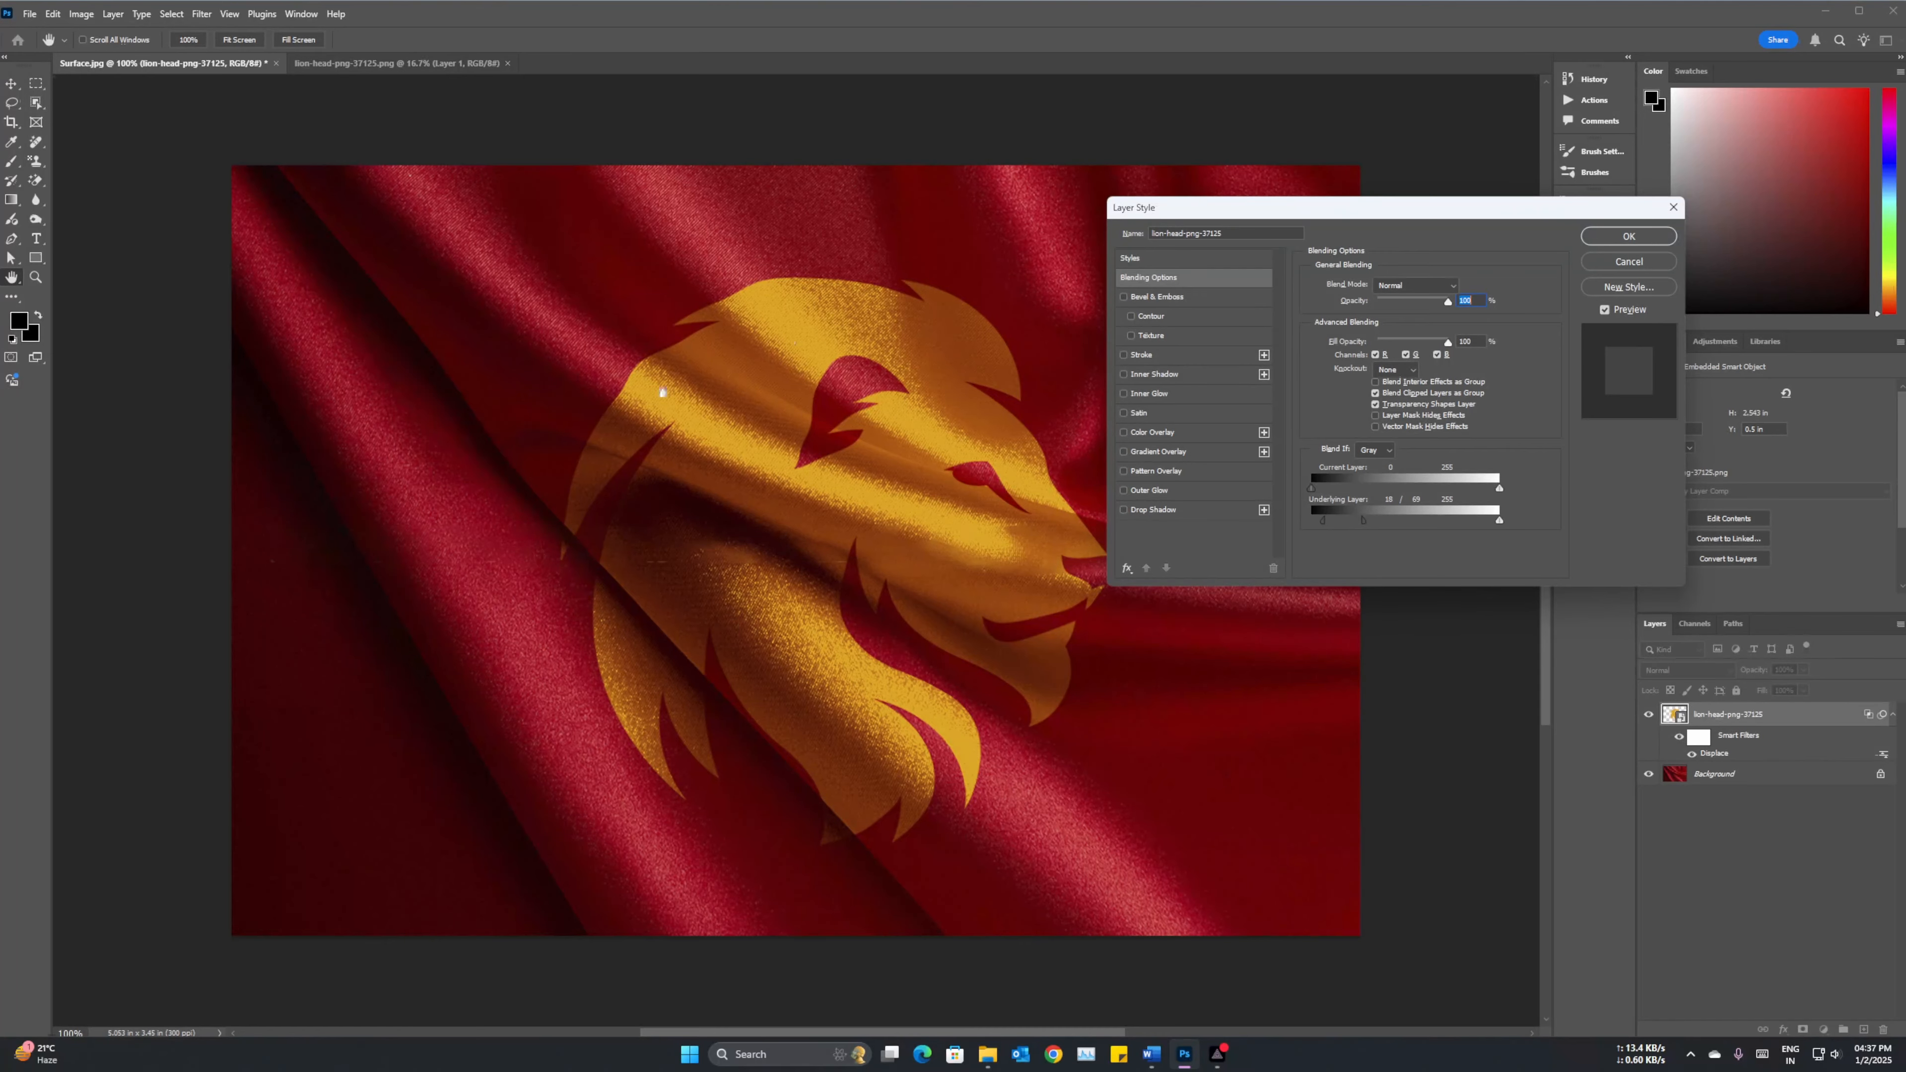
left_click(1626, 235)
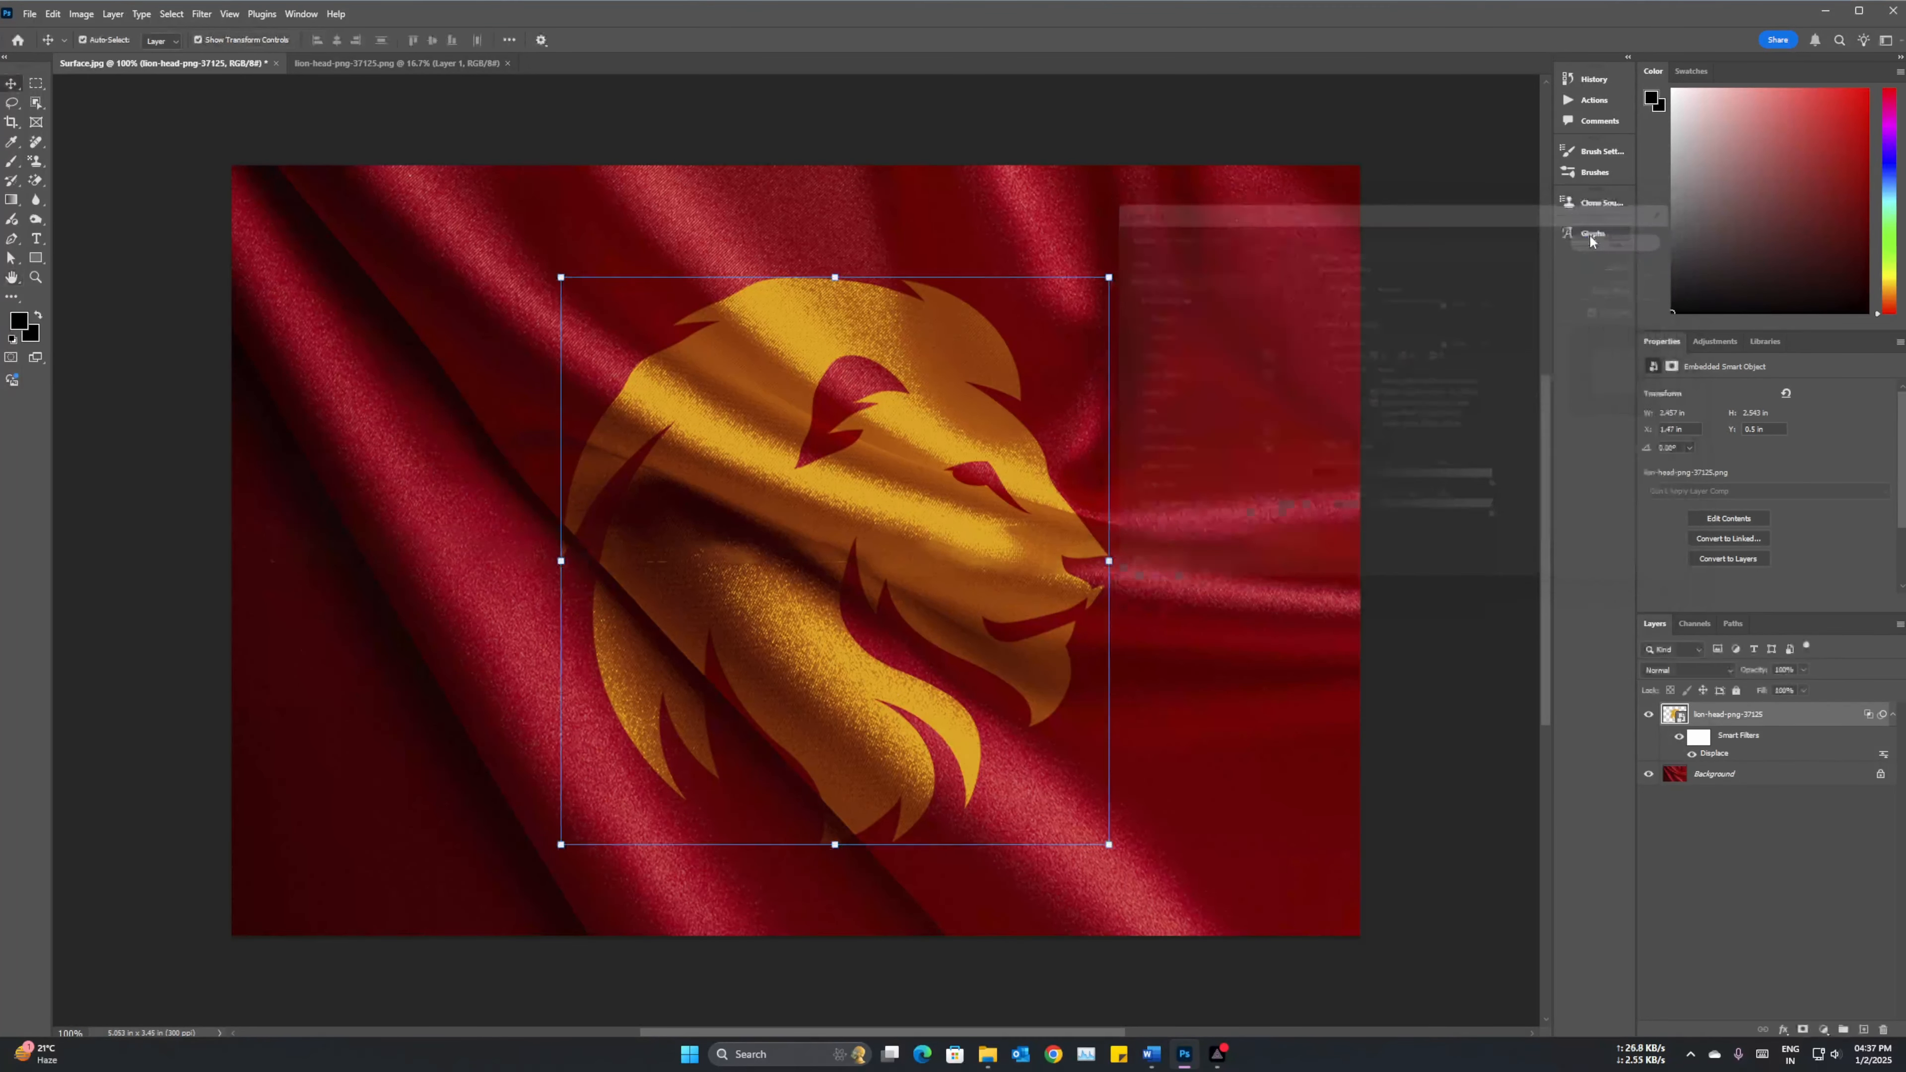
left_click(1705, 897)
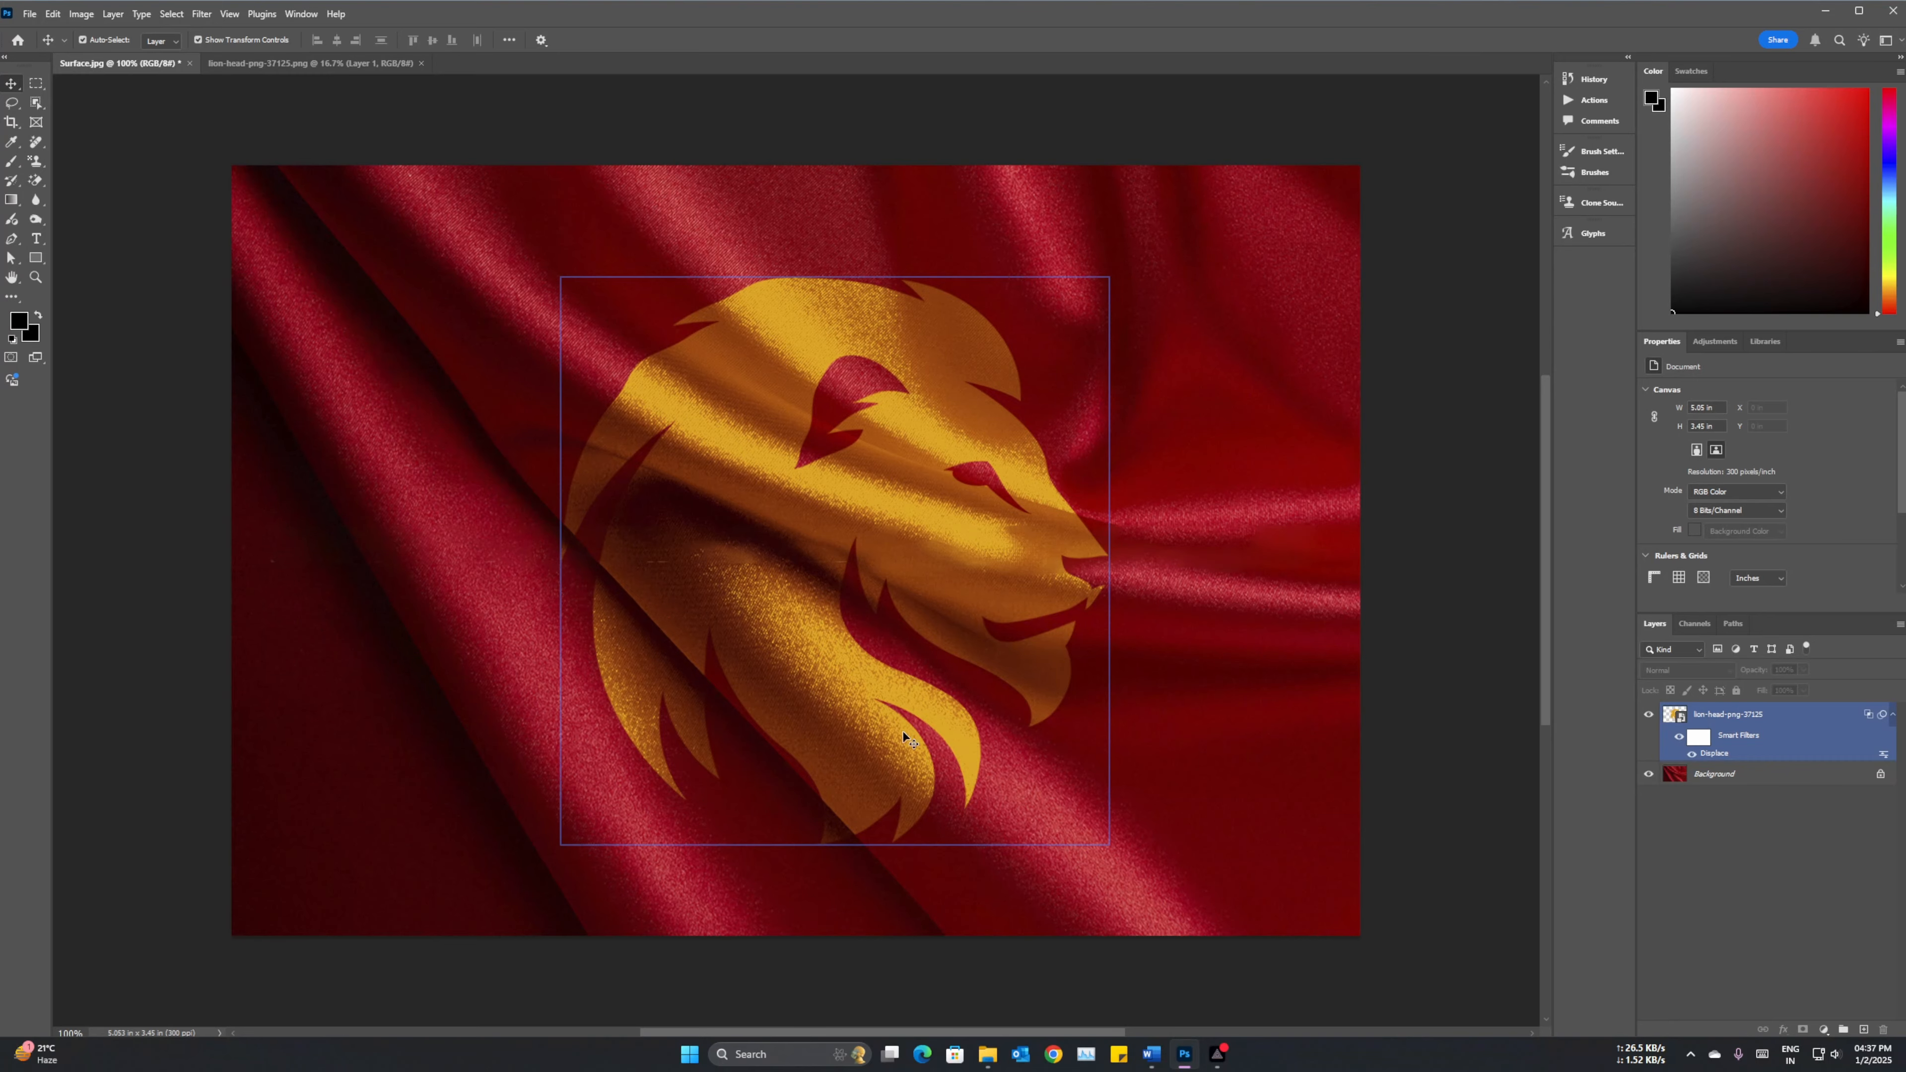
Inspect the lion Smart Object's contents and the layer's blending options, closing both without changes.
left_click(1677, 723)
double_click(1681, 719)
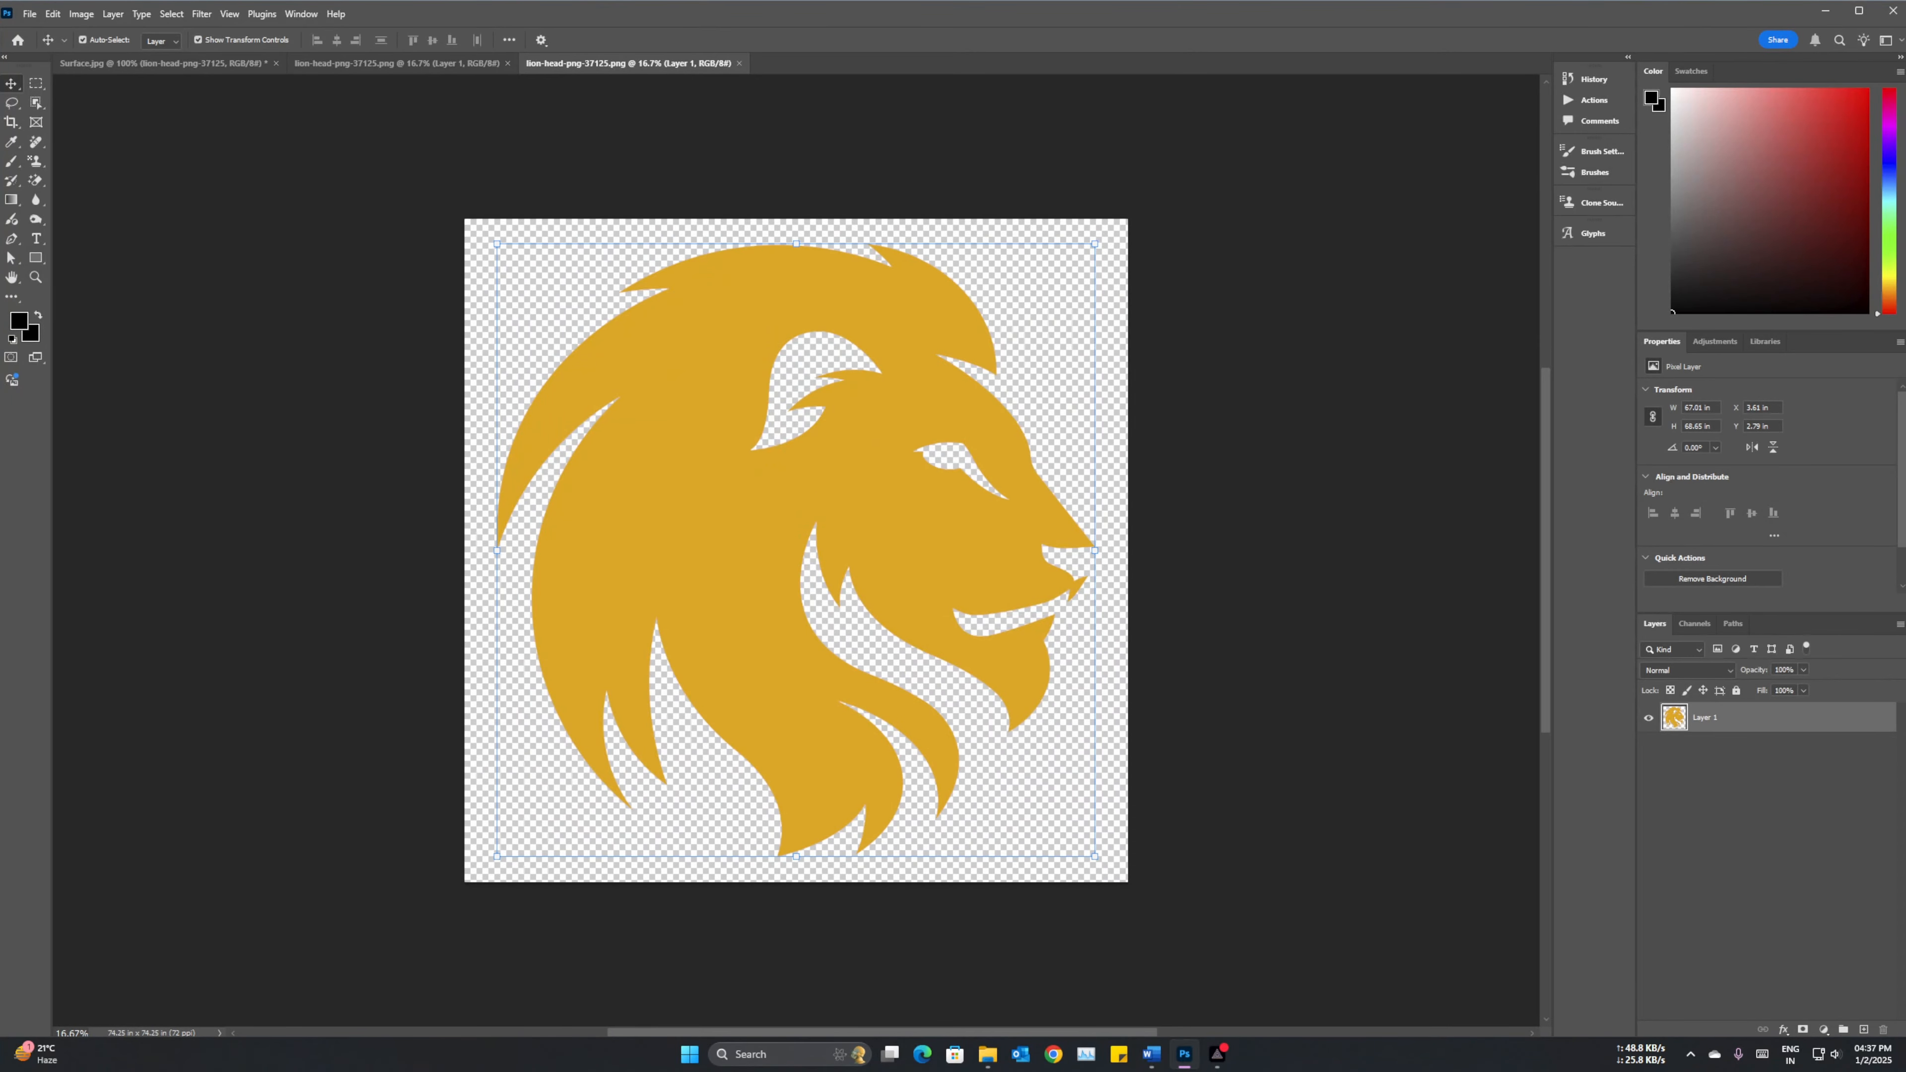
left_click(739, 63)
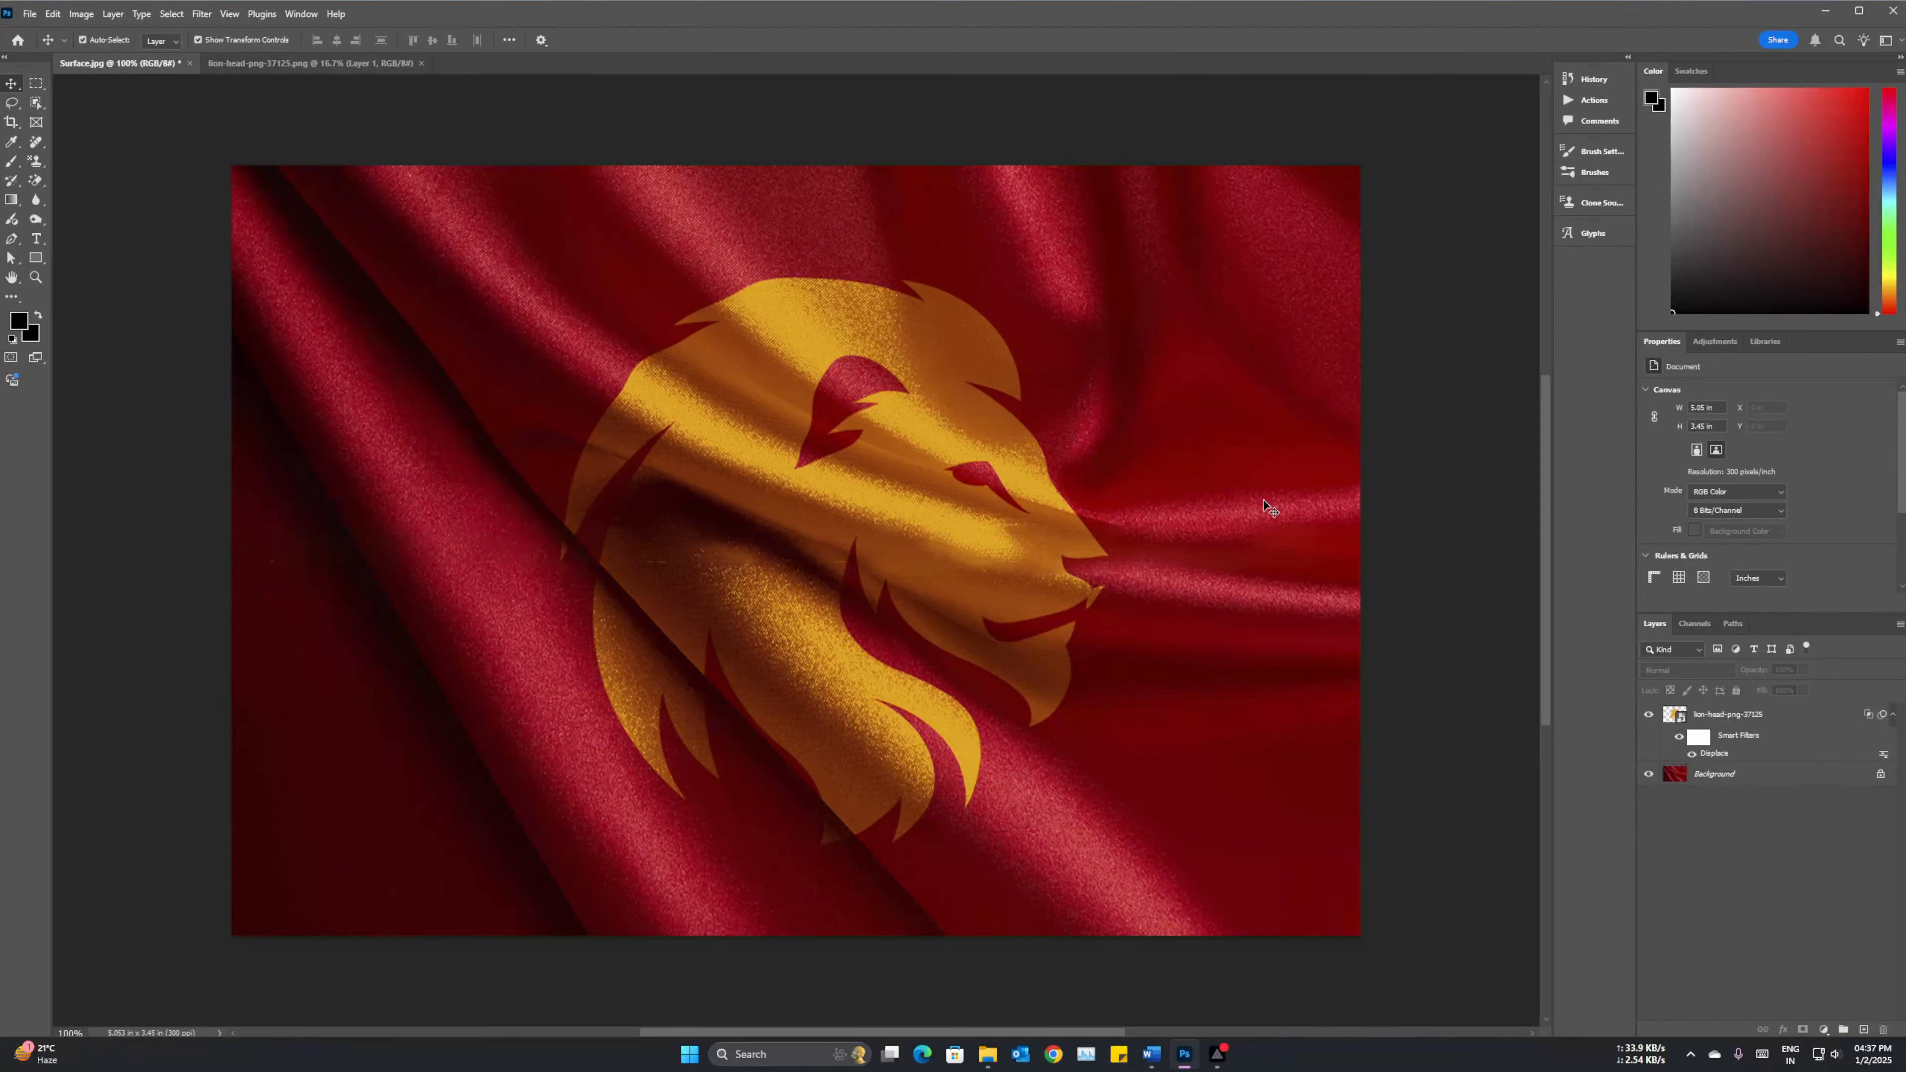
left_click(1818, 730)
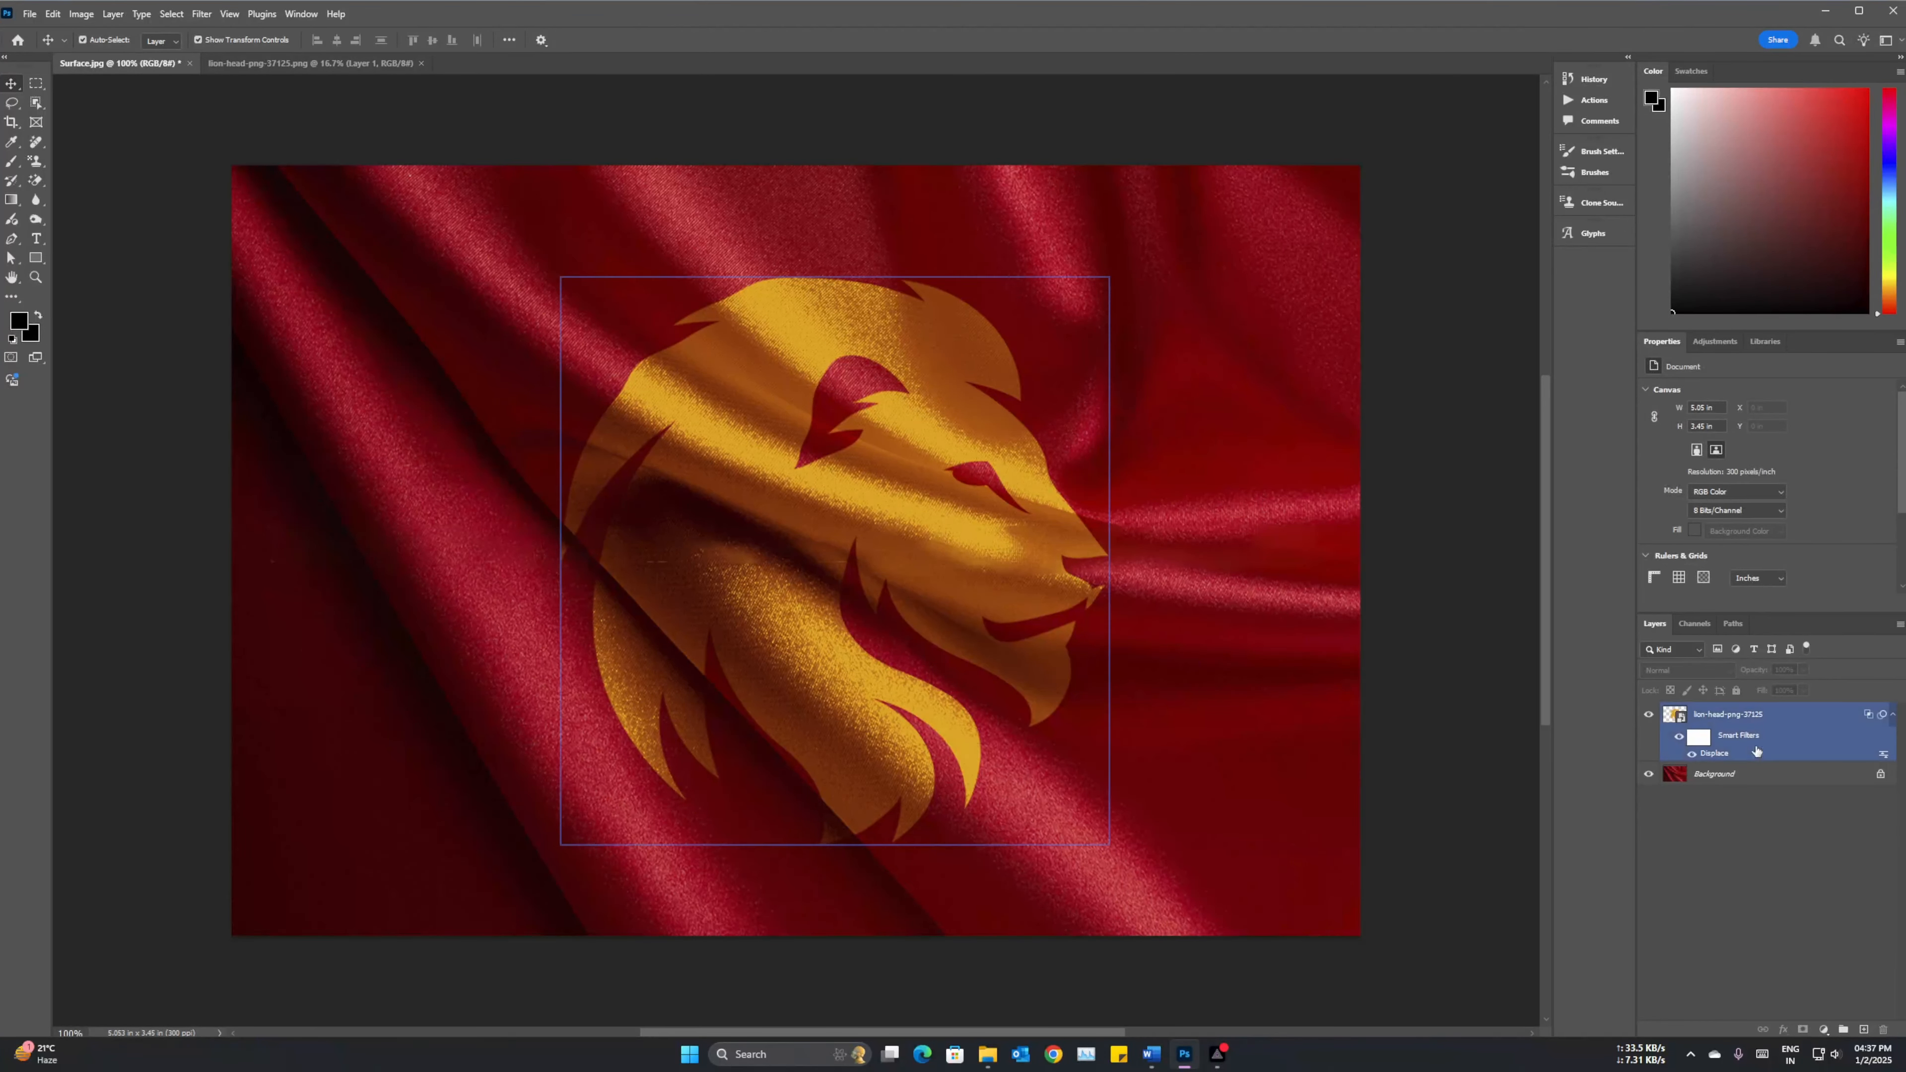
double_click(1816, 726)
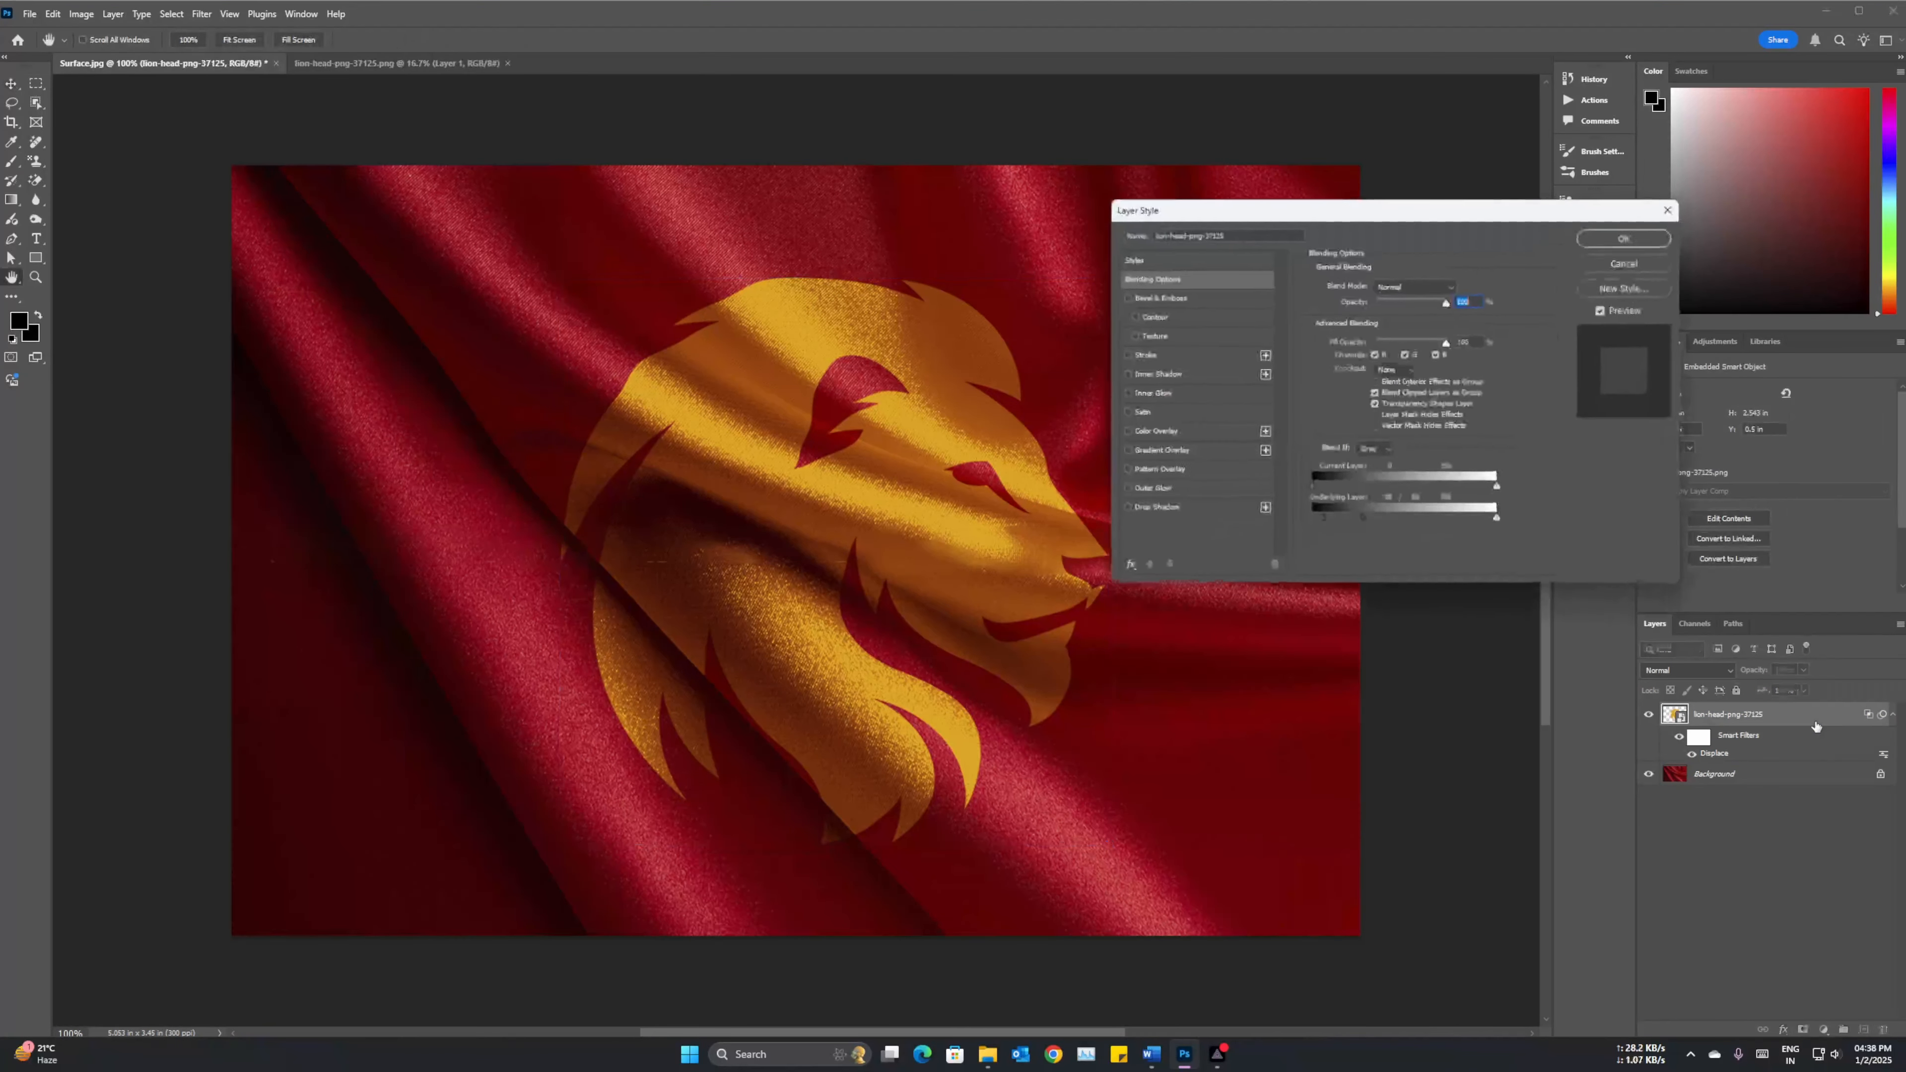
left_click(1673, 207)
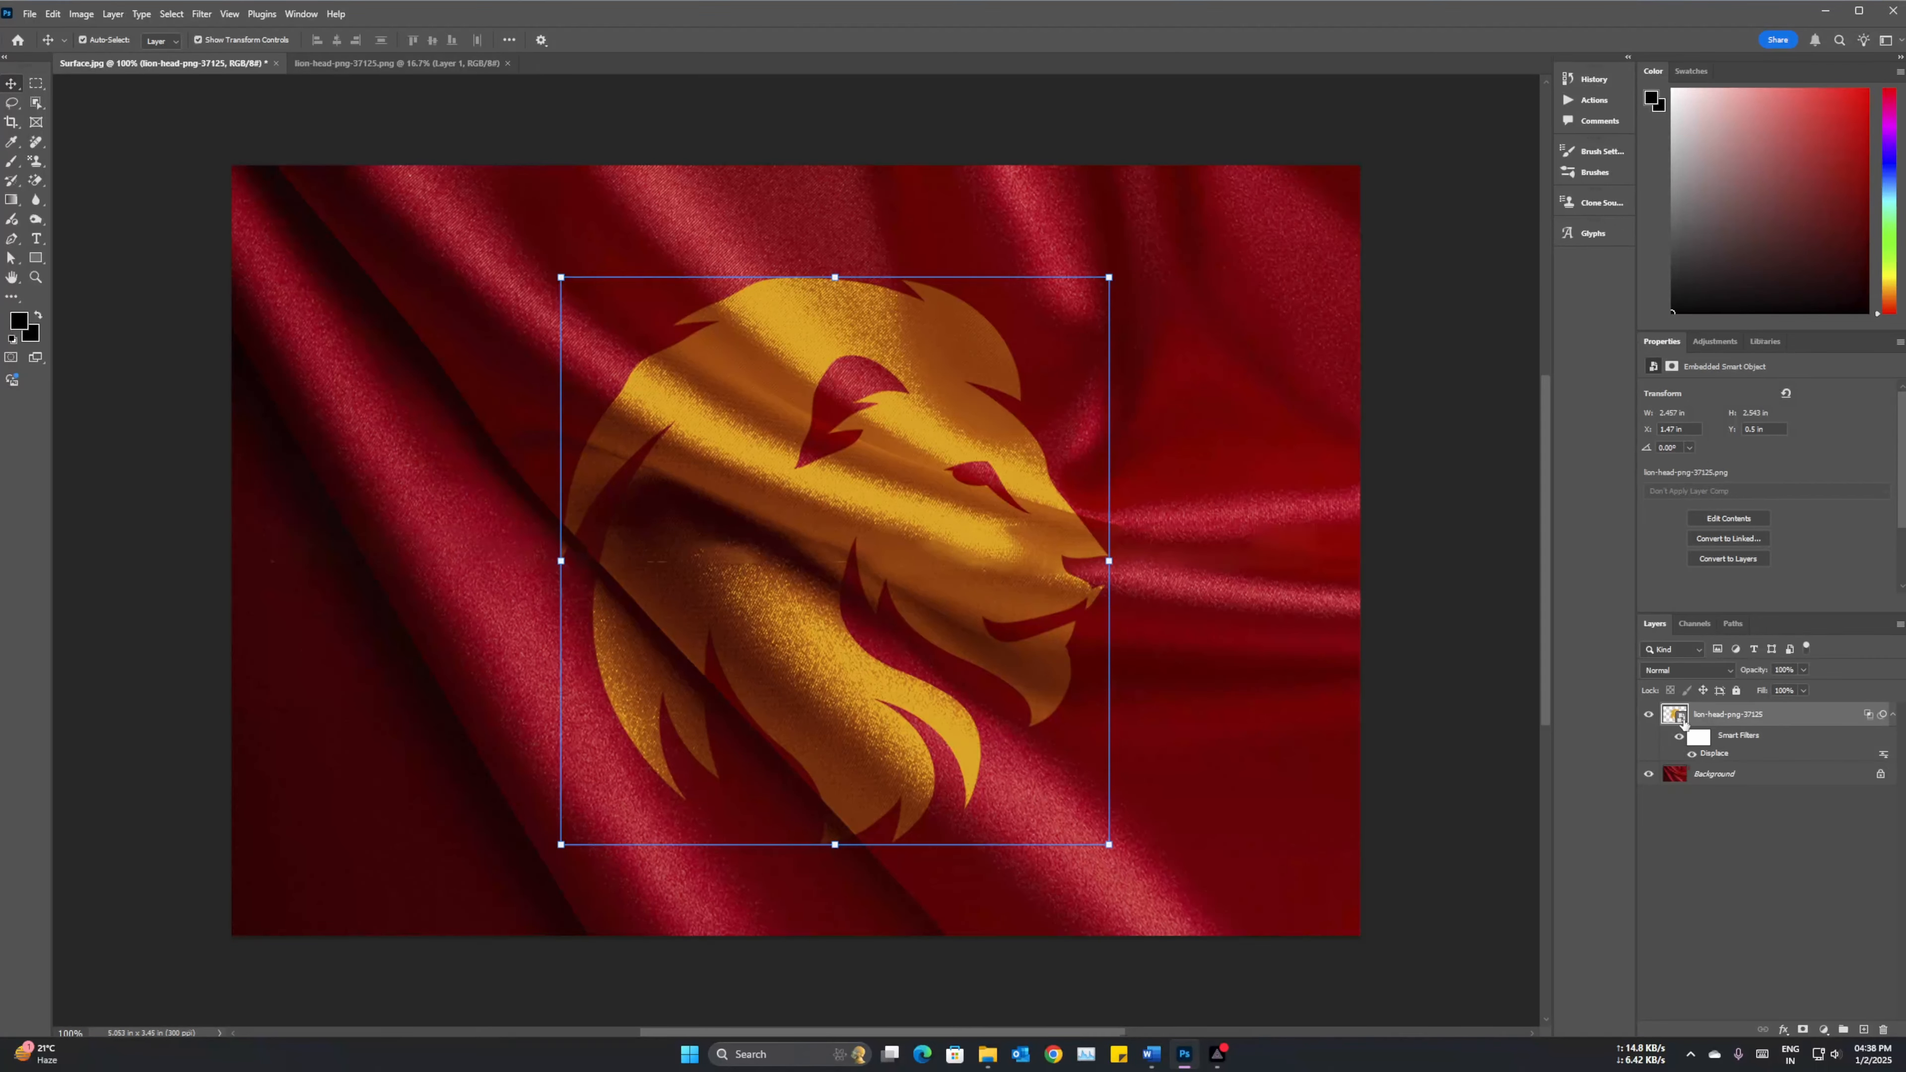
Open the lion Smart Object's contents and place Abstract Transparent Indian Flag.png from folder 4 into it.
double_click(1677, 717)
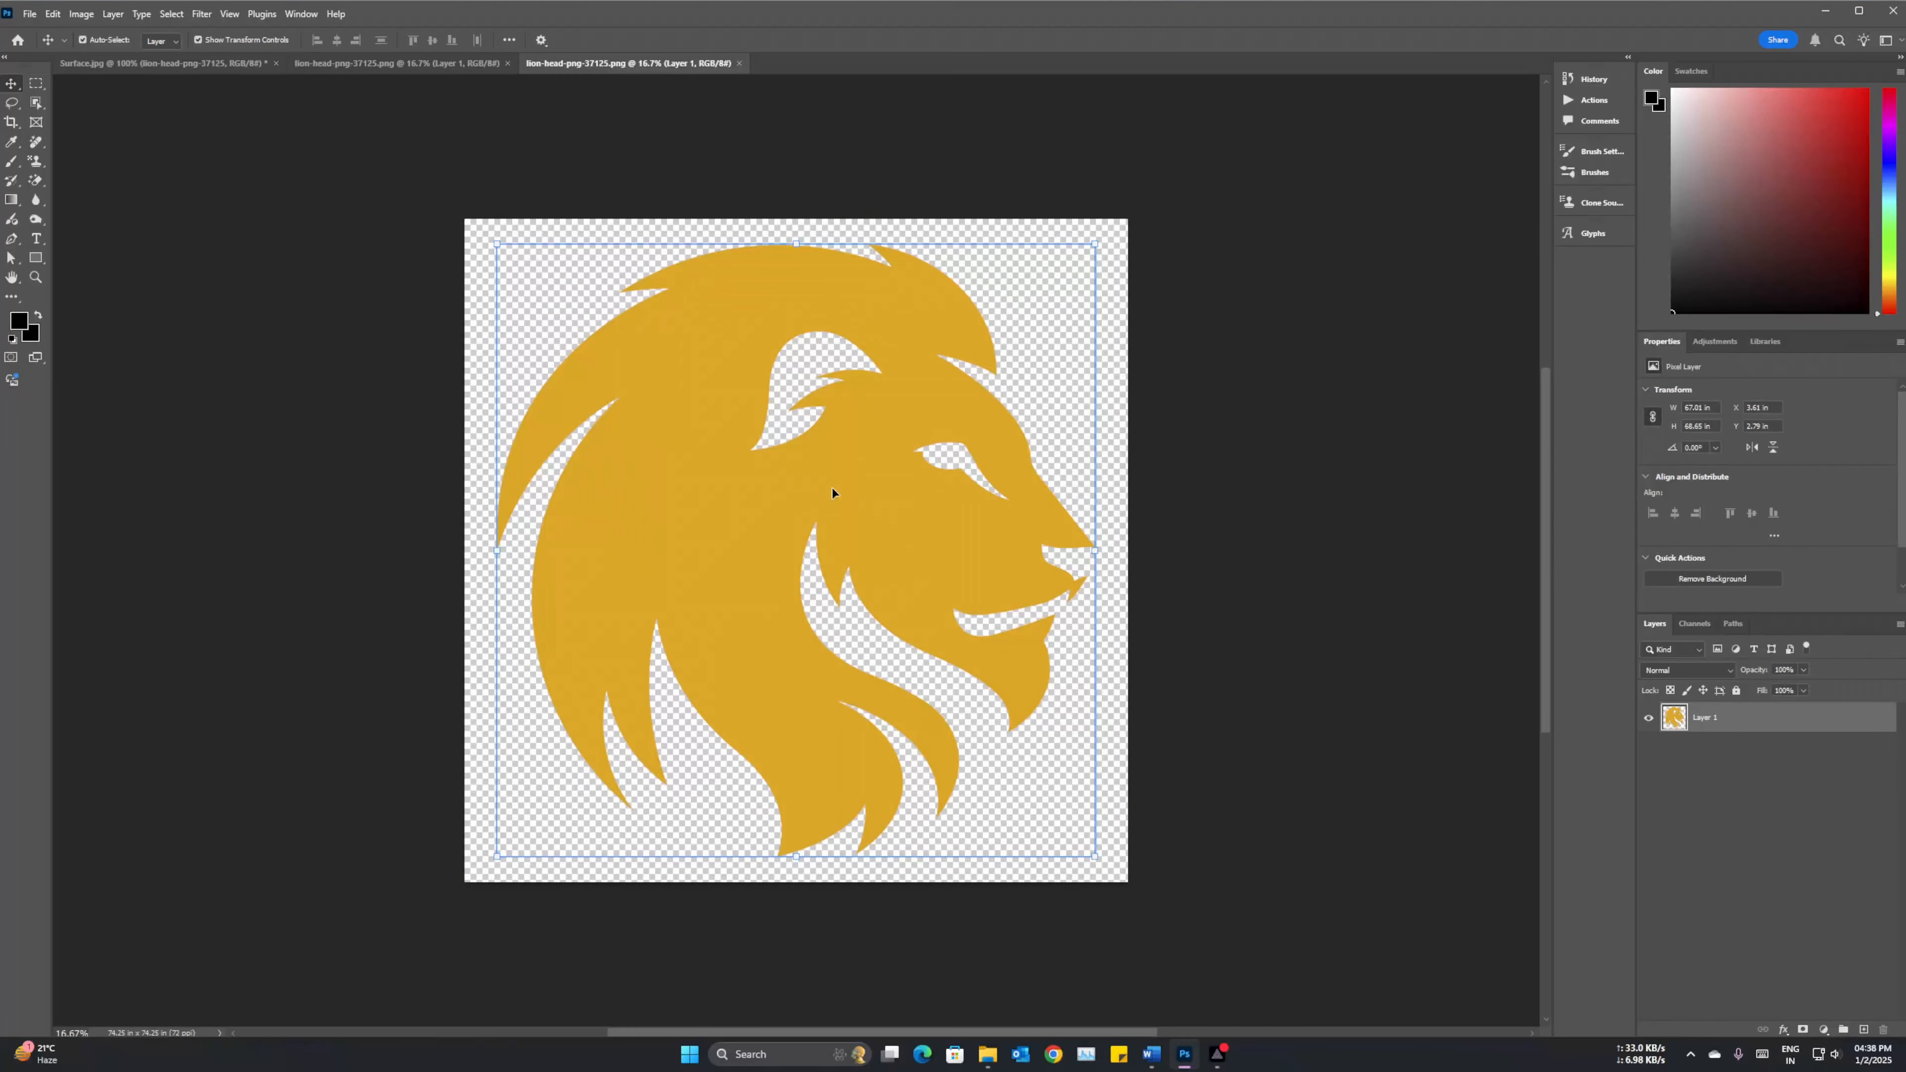
left_click(990, 1055)
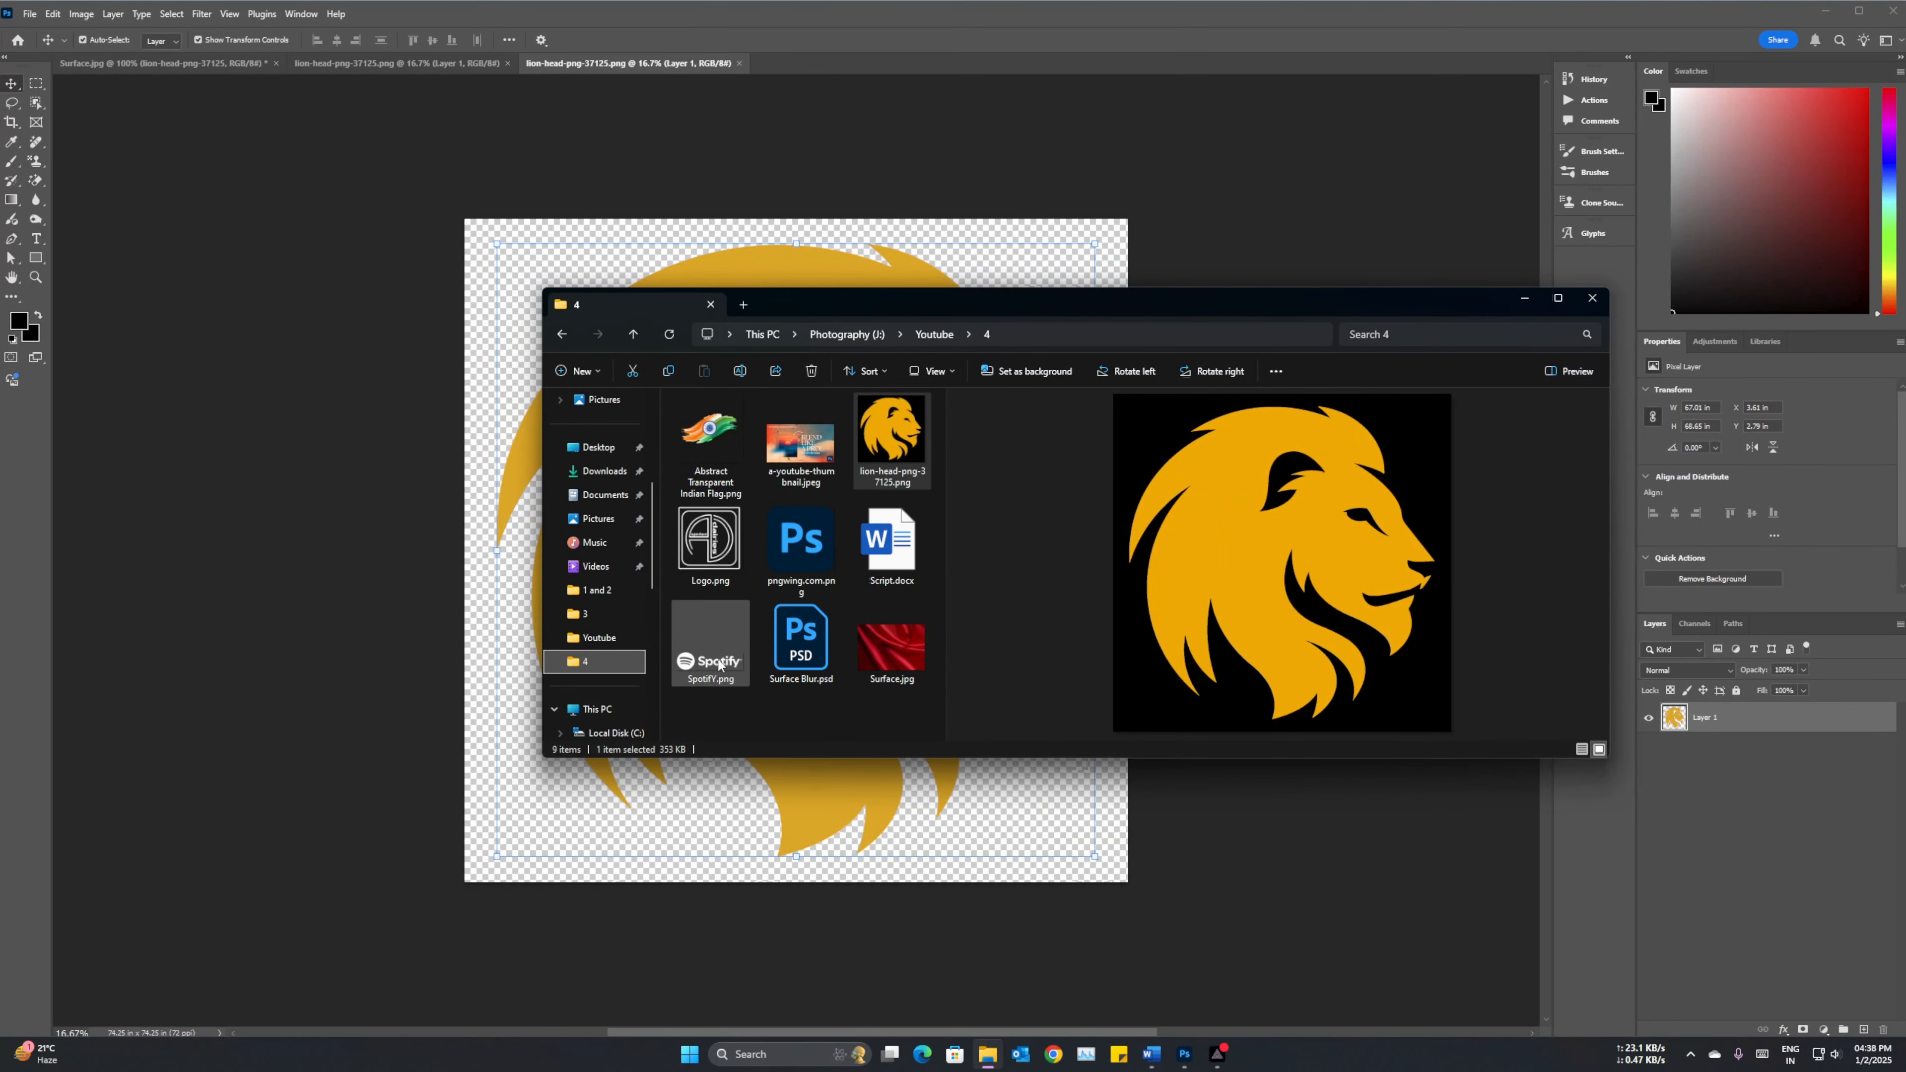
left_click(710, 435)
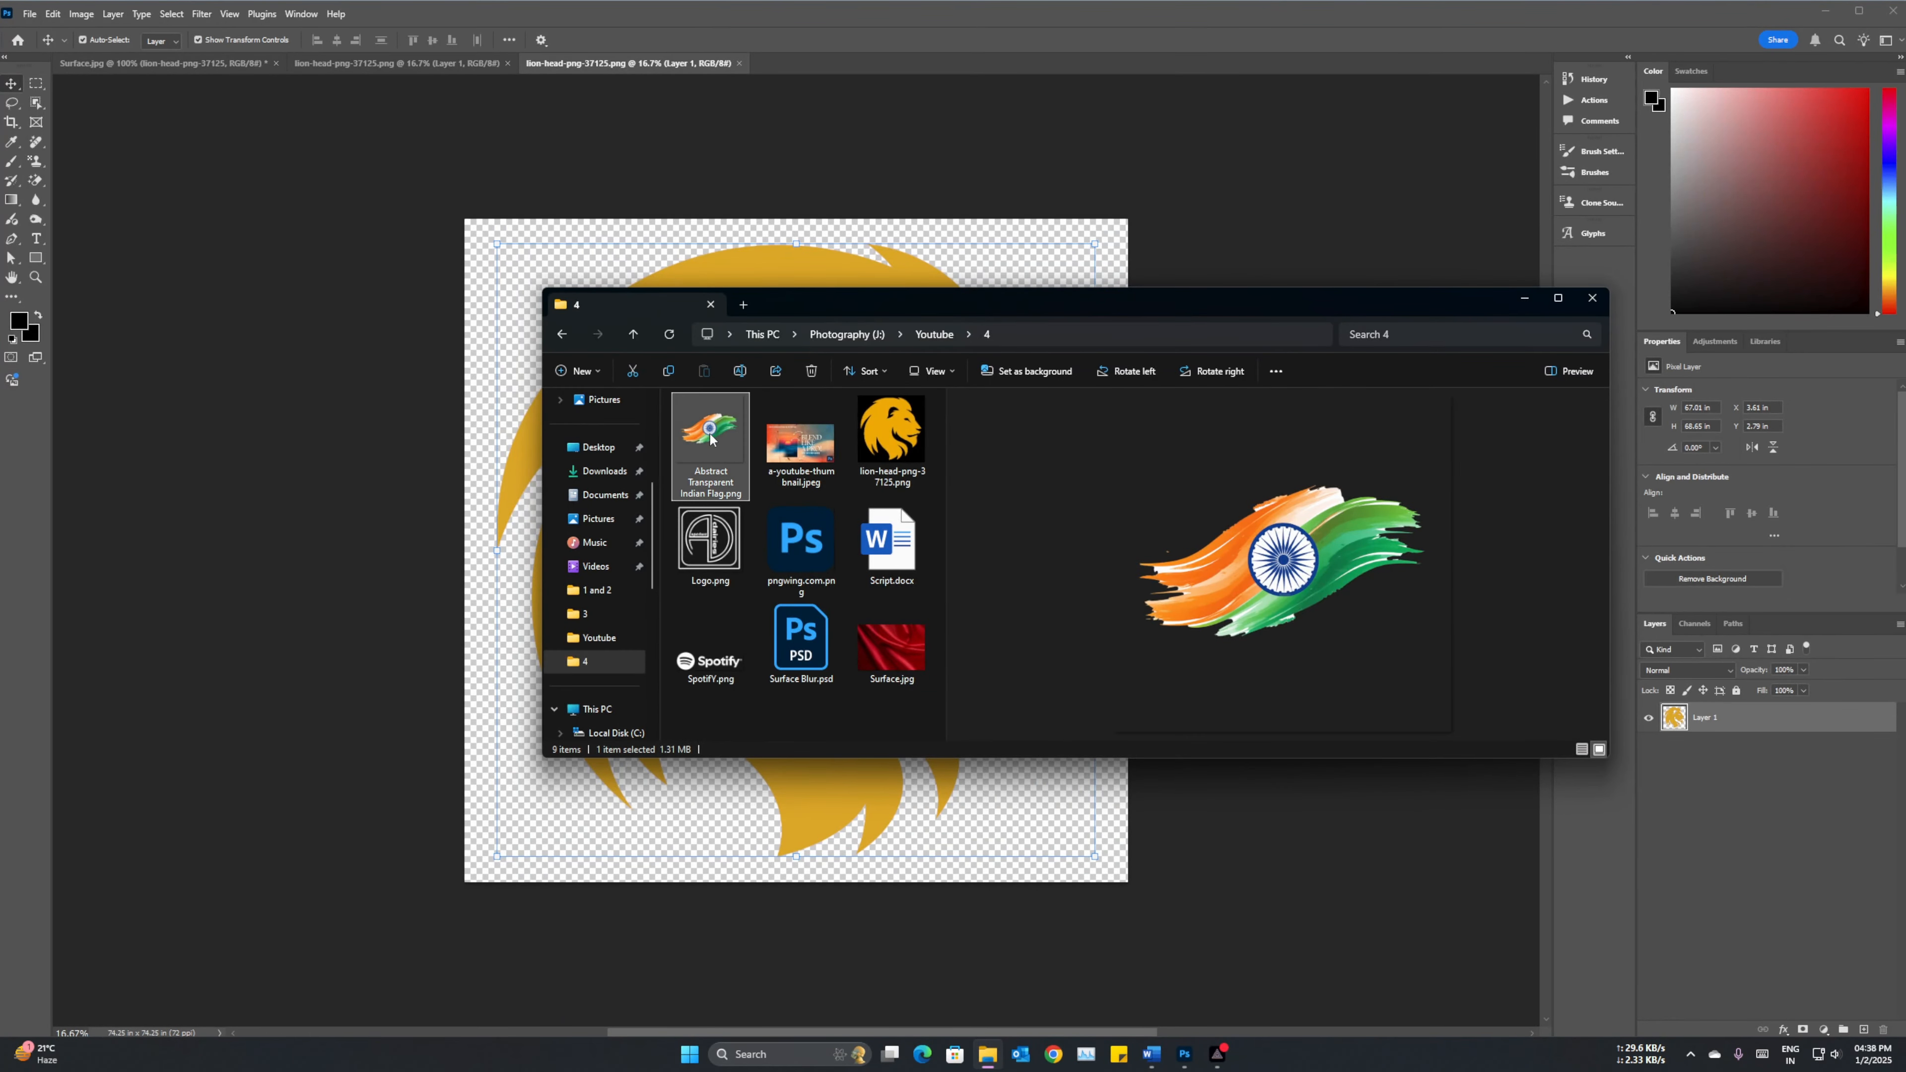
left_click_drag(852, 312, 1381, 296)
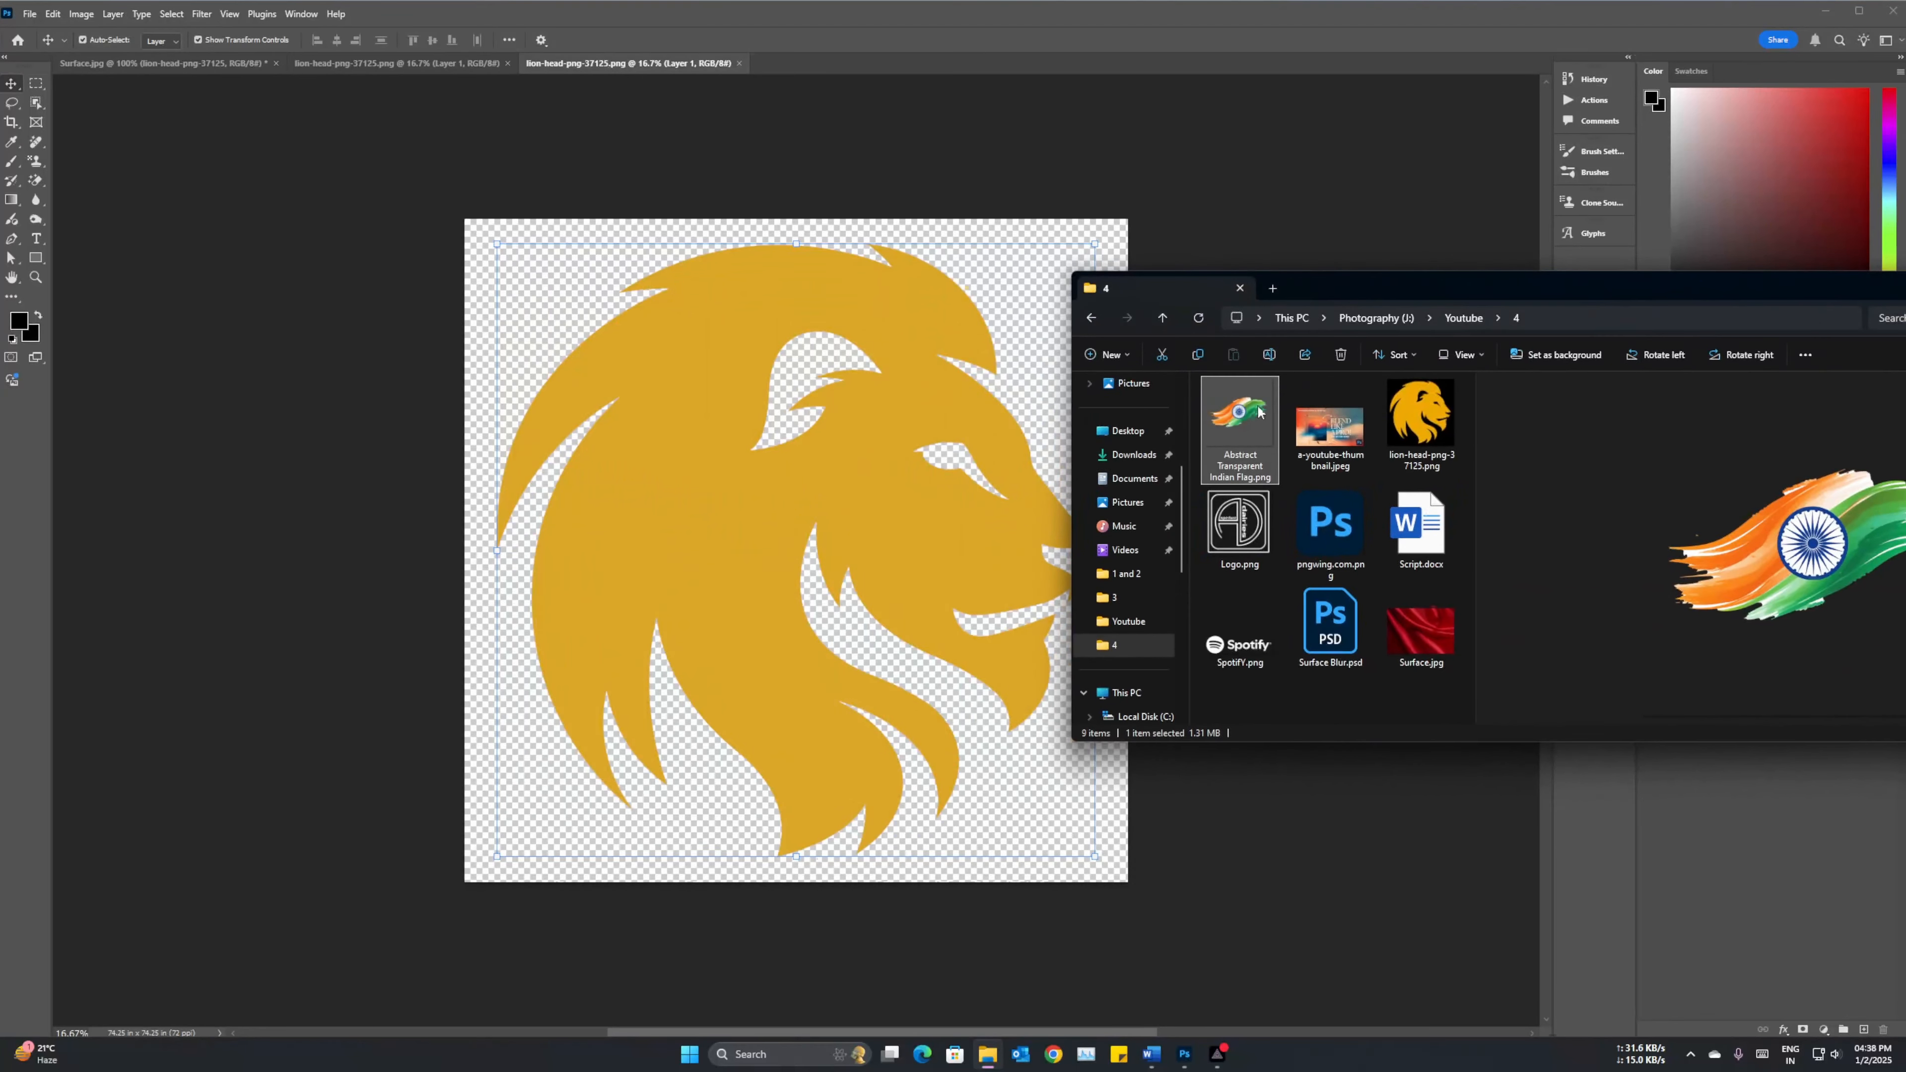
left_click_drag(1240, 421, 762, 530)
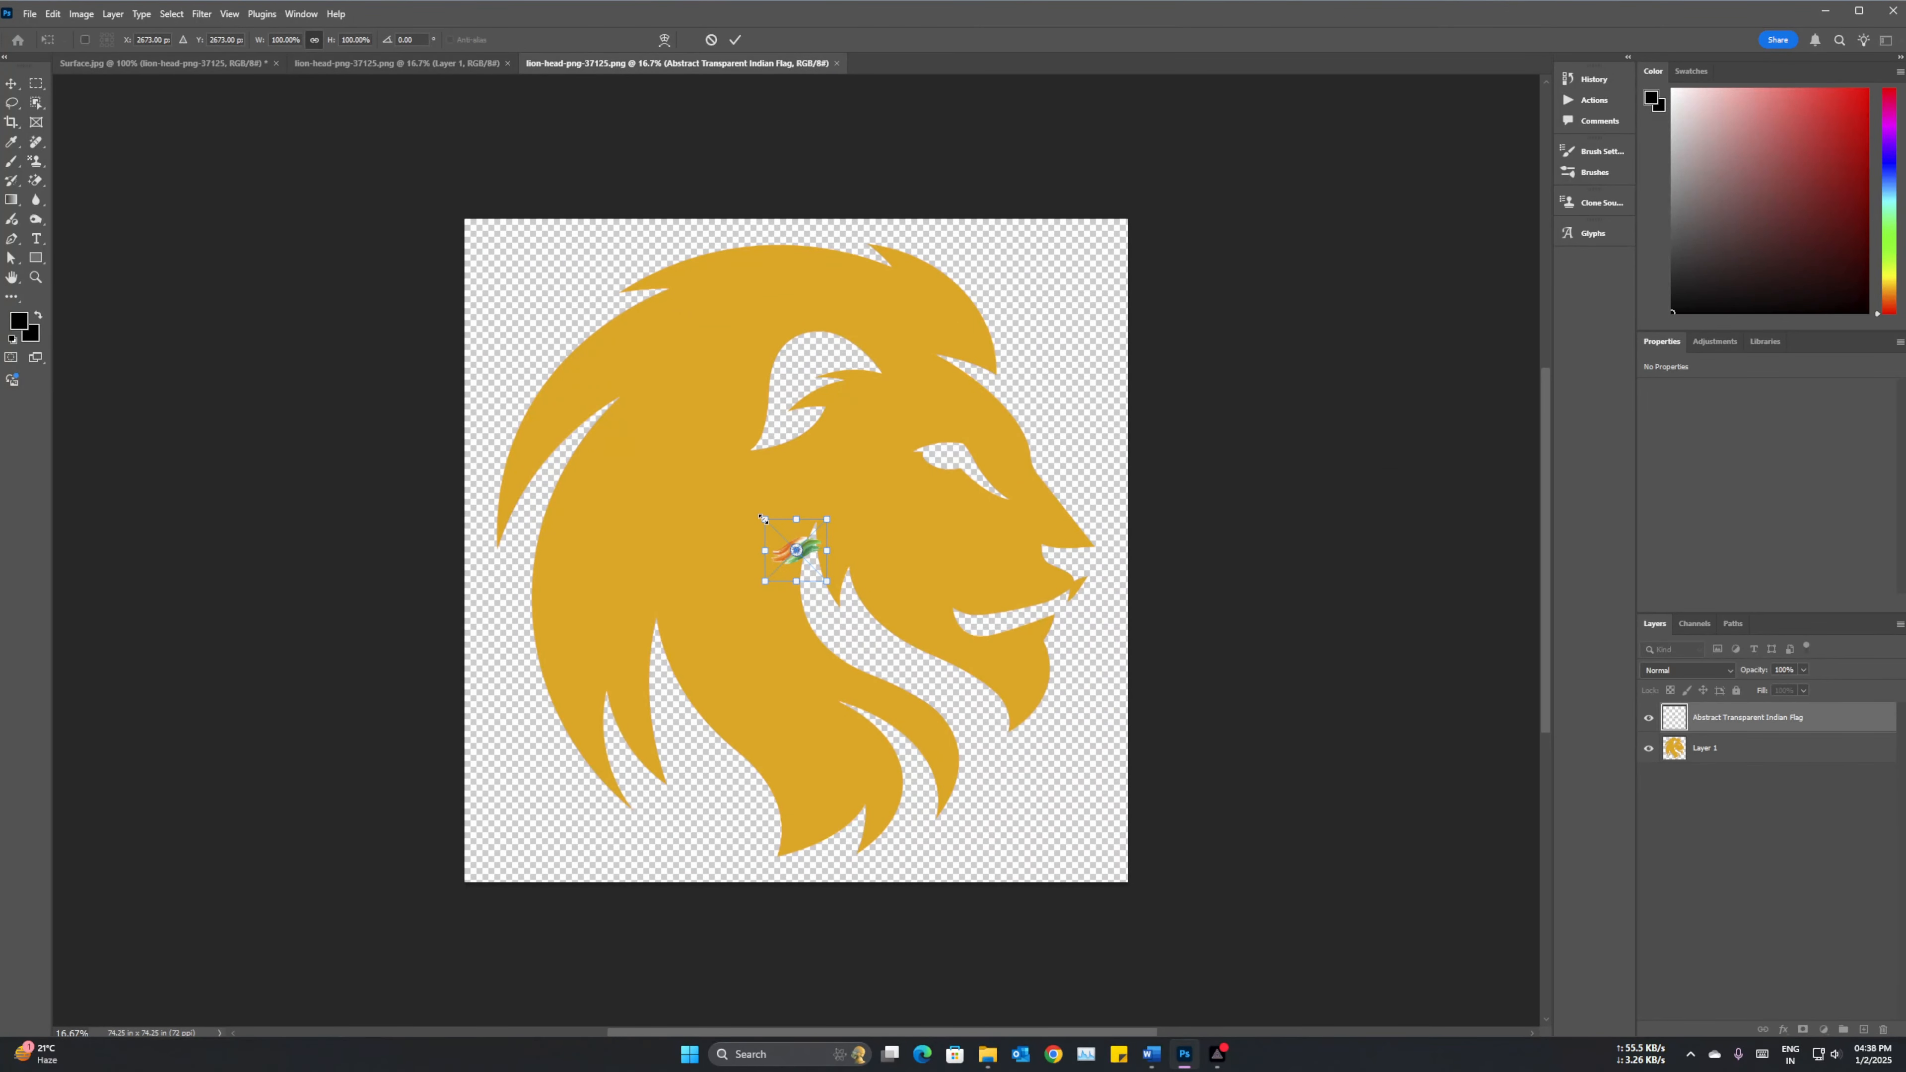
Enlarge the placed flag to about 58.8 by 31.25 in over the middle of the lion and commit the placement.
left_click_drag(765, 521, 543, 298)
left_click_drag(827, 581, 1087, 841)
left_click_drag(723, 603, 697, 577)
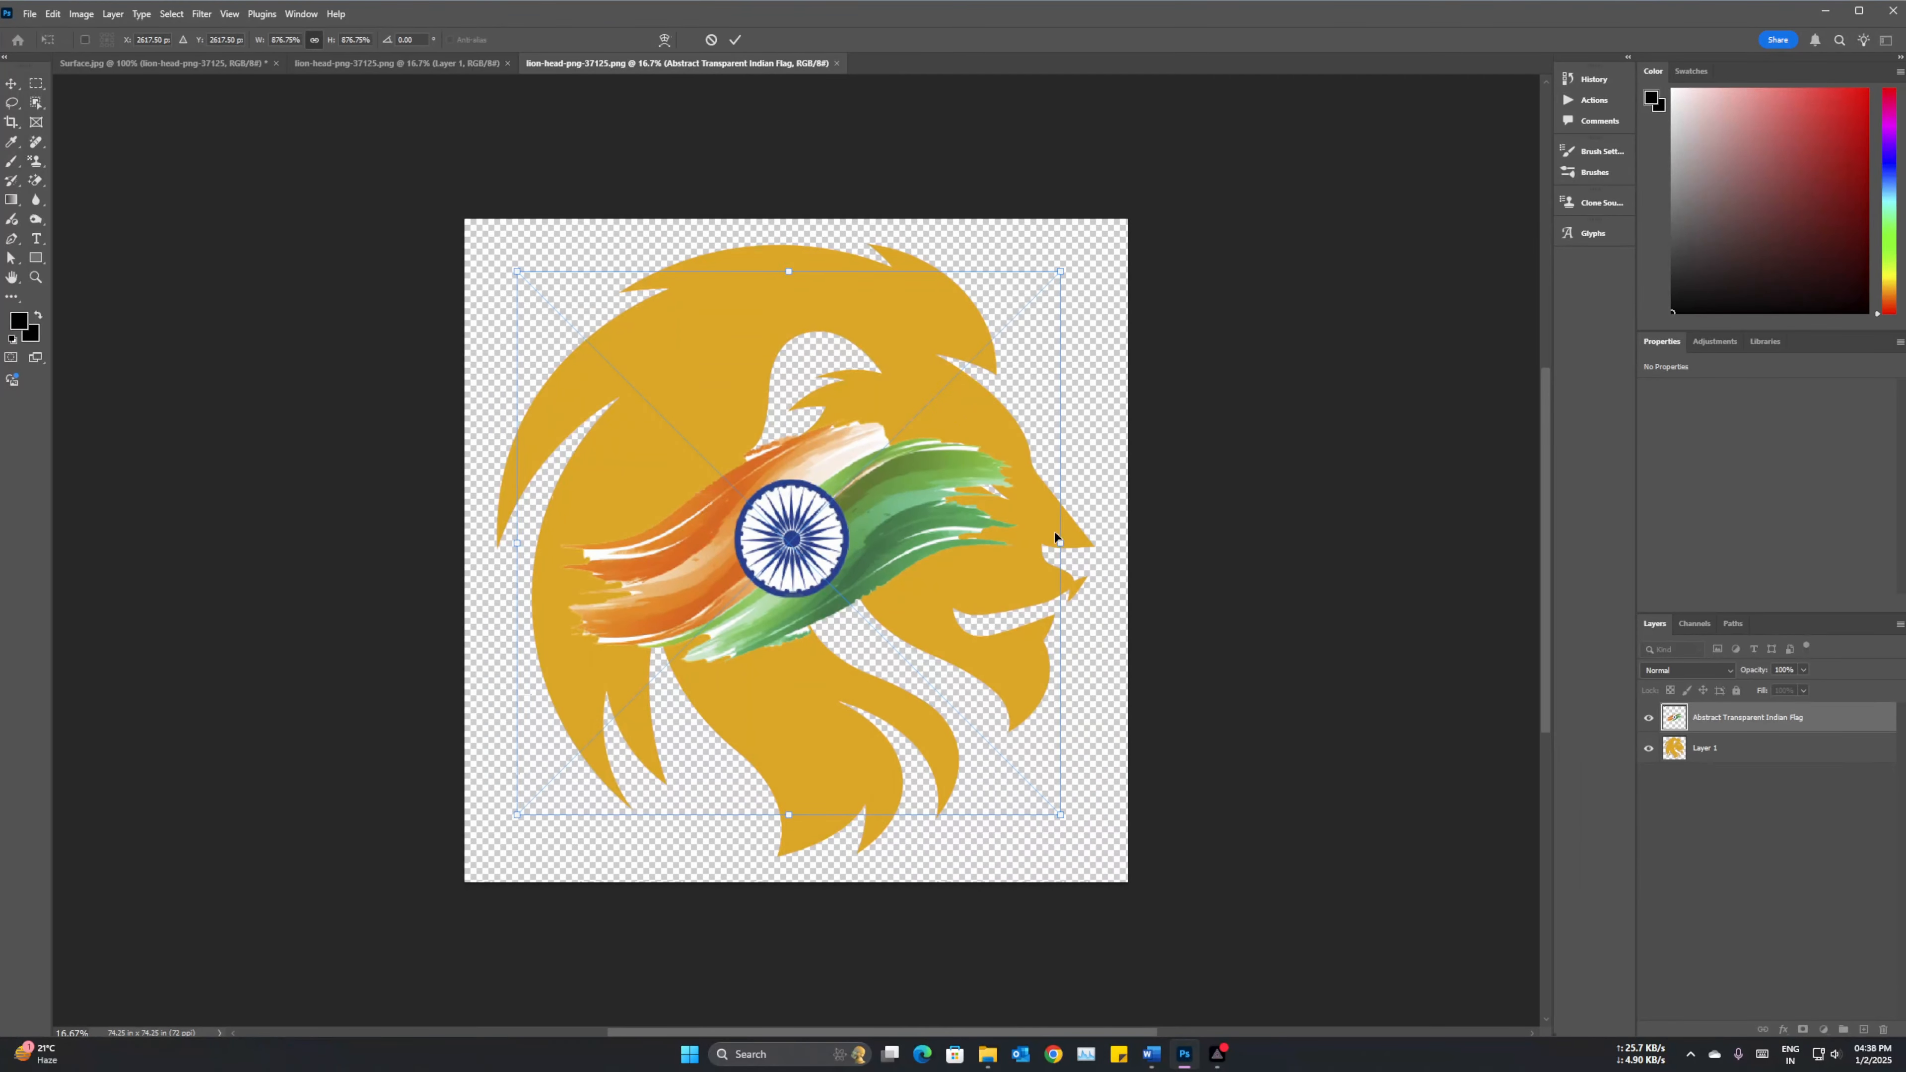
left_click_drag(1056, 537, 1107, 542)
left_click_drag(515, 539, 484, 539)
left_click(14, 85)
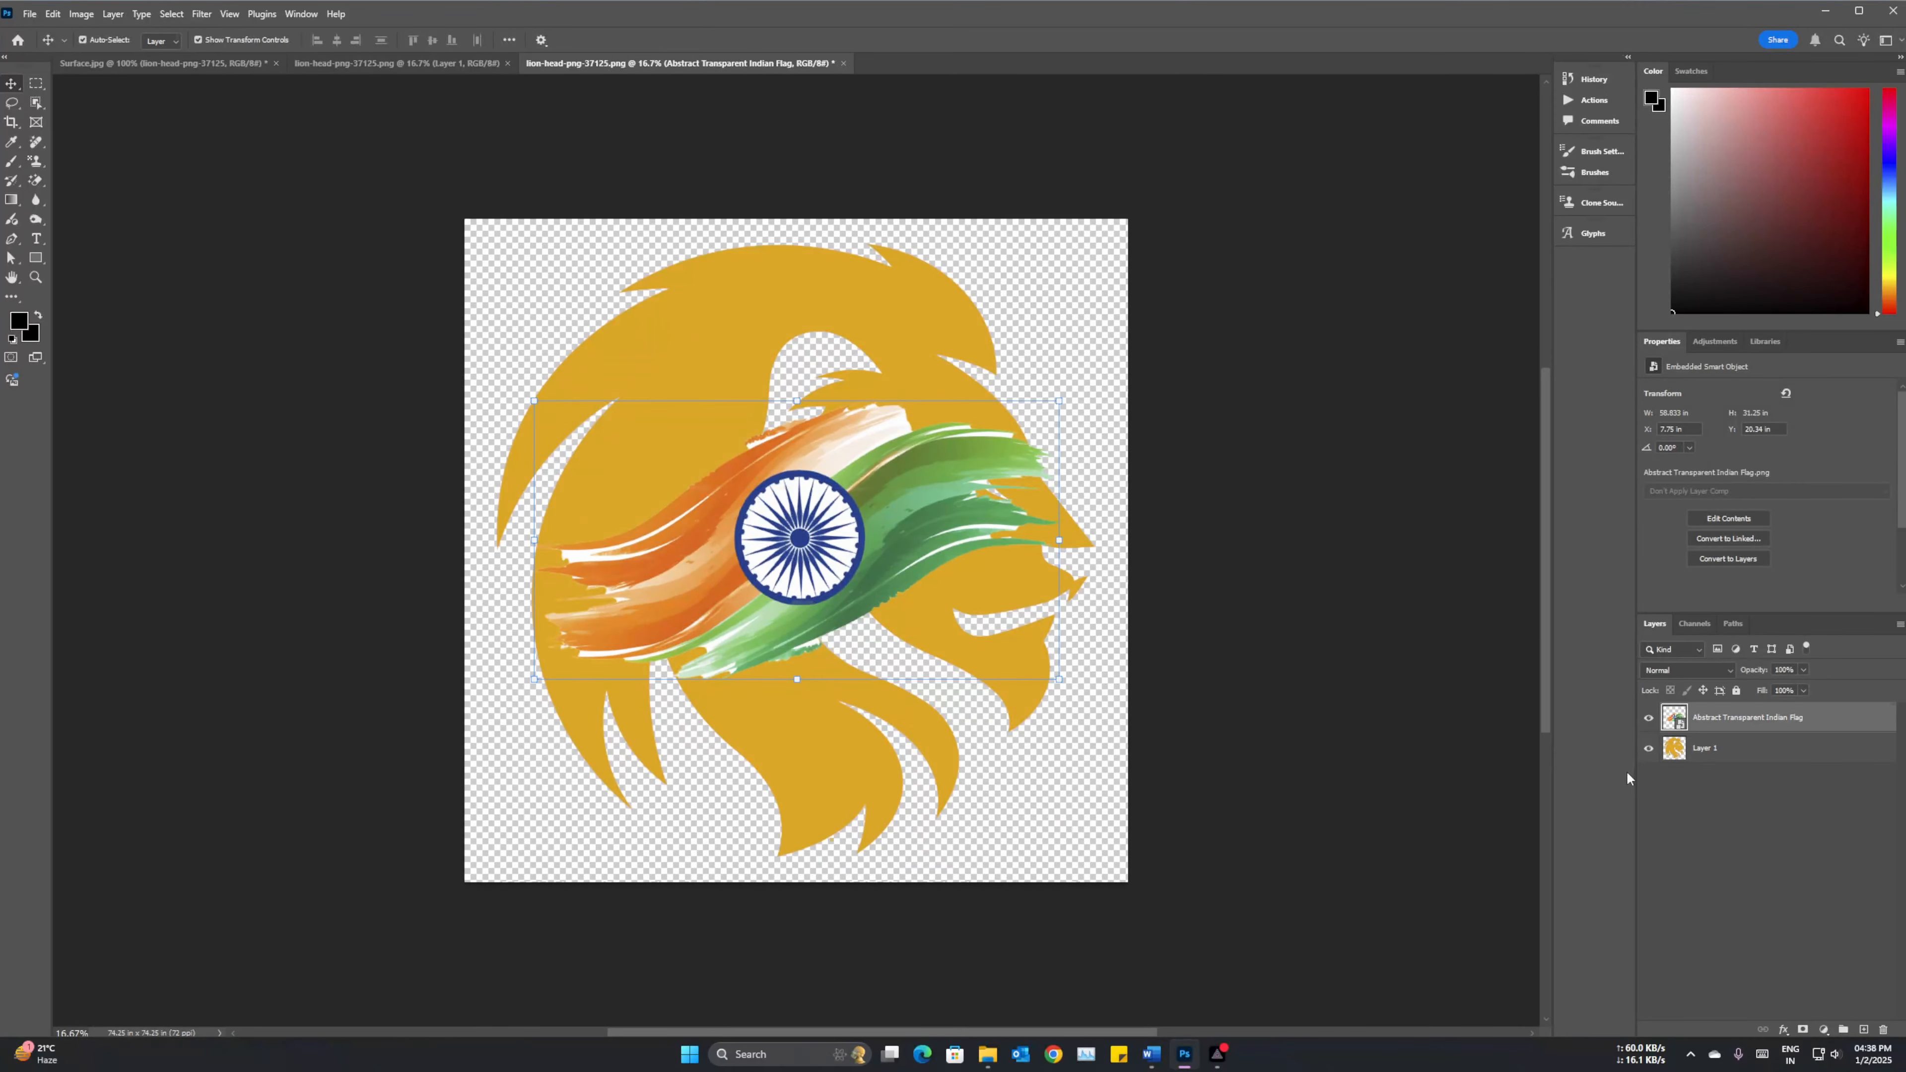
Temporarily hide the gold lion on Layer 1 to preview the flag alone, and make the layer visible again.
scroll(1667, 794, "down", 10)
scroll(1191, 888, "up", 2)
scroll(1198, 896, "up", 3)
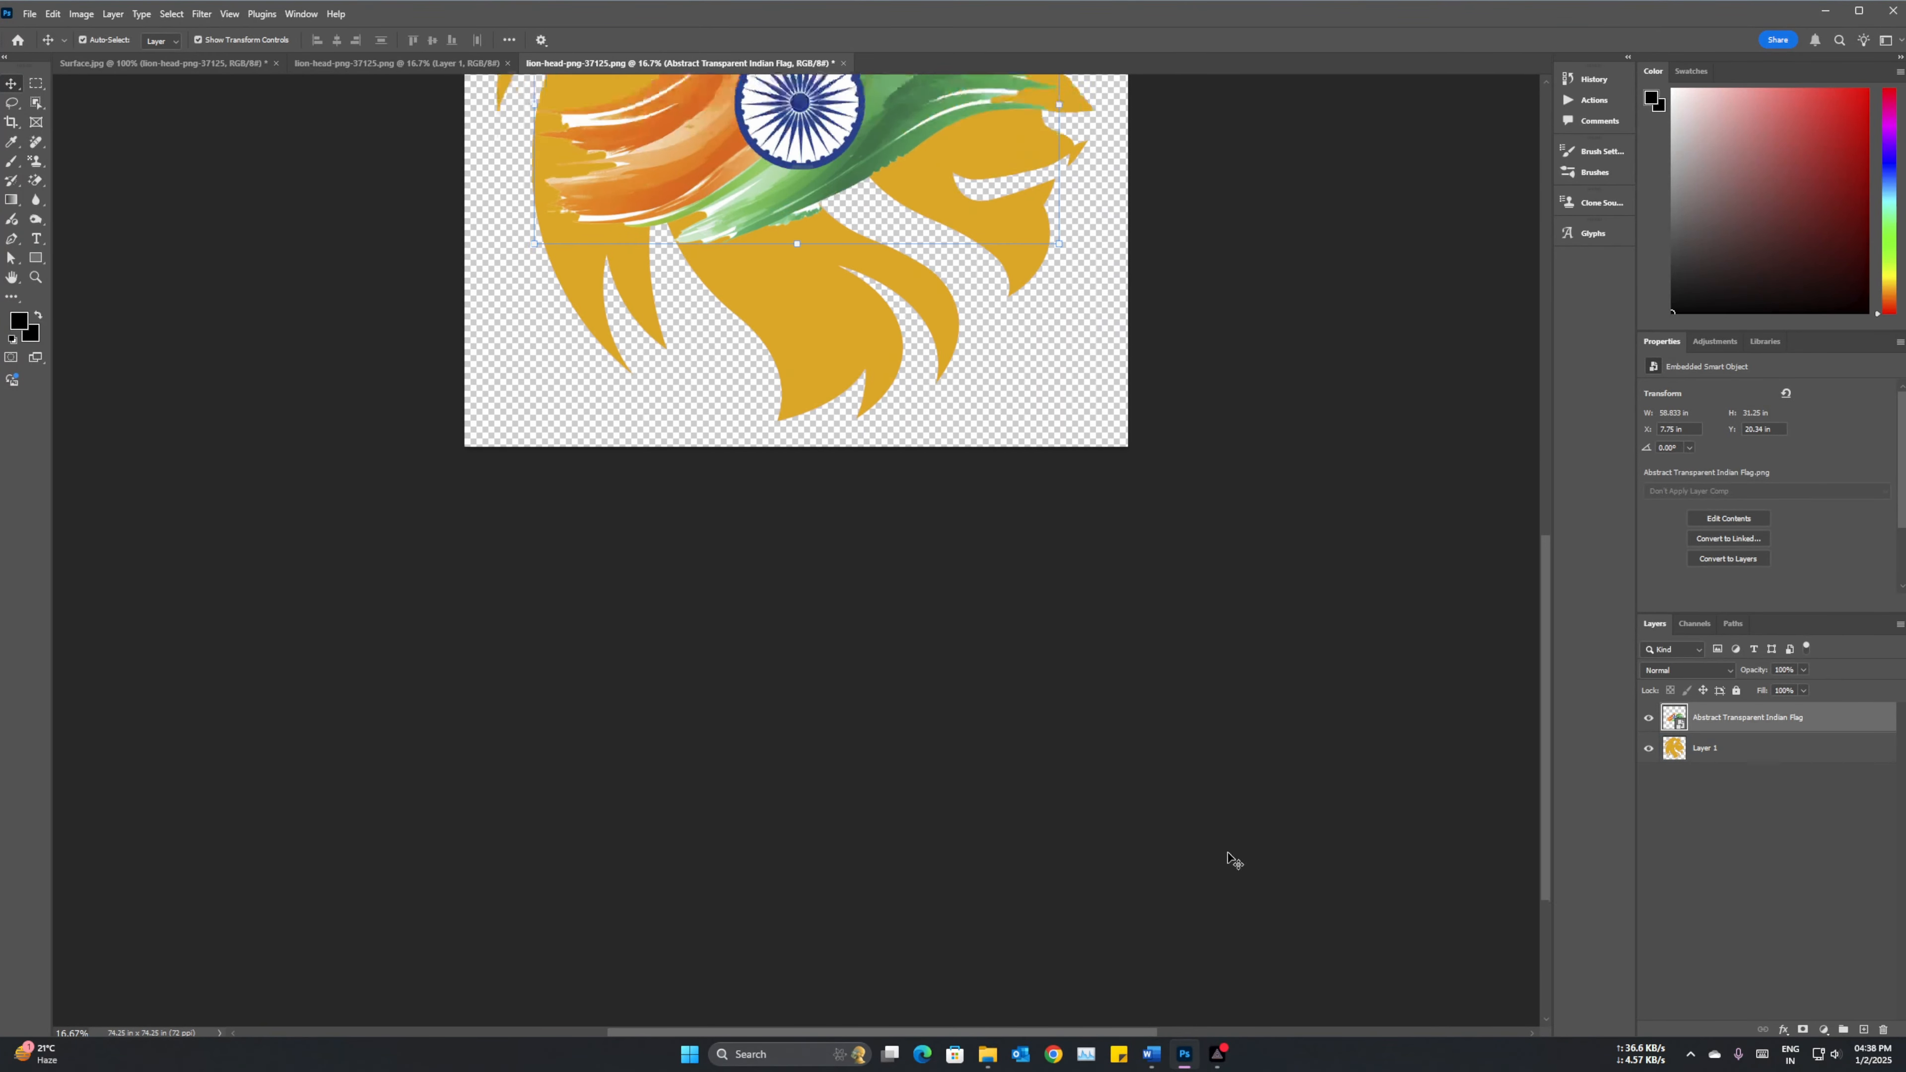
left_click(1648, 748)
scroll(1055, 700, "up", 1)
scroll(1055, 700, "up", 3)
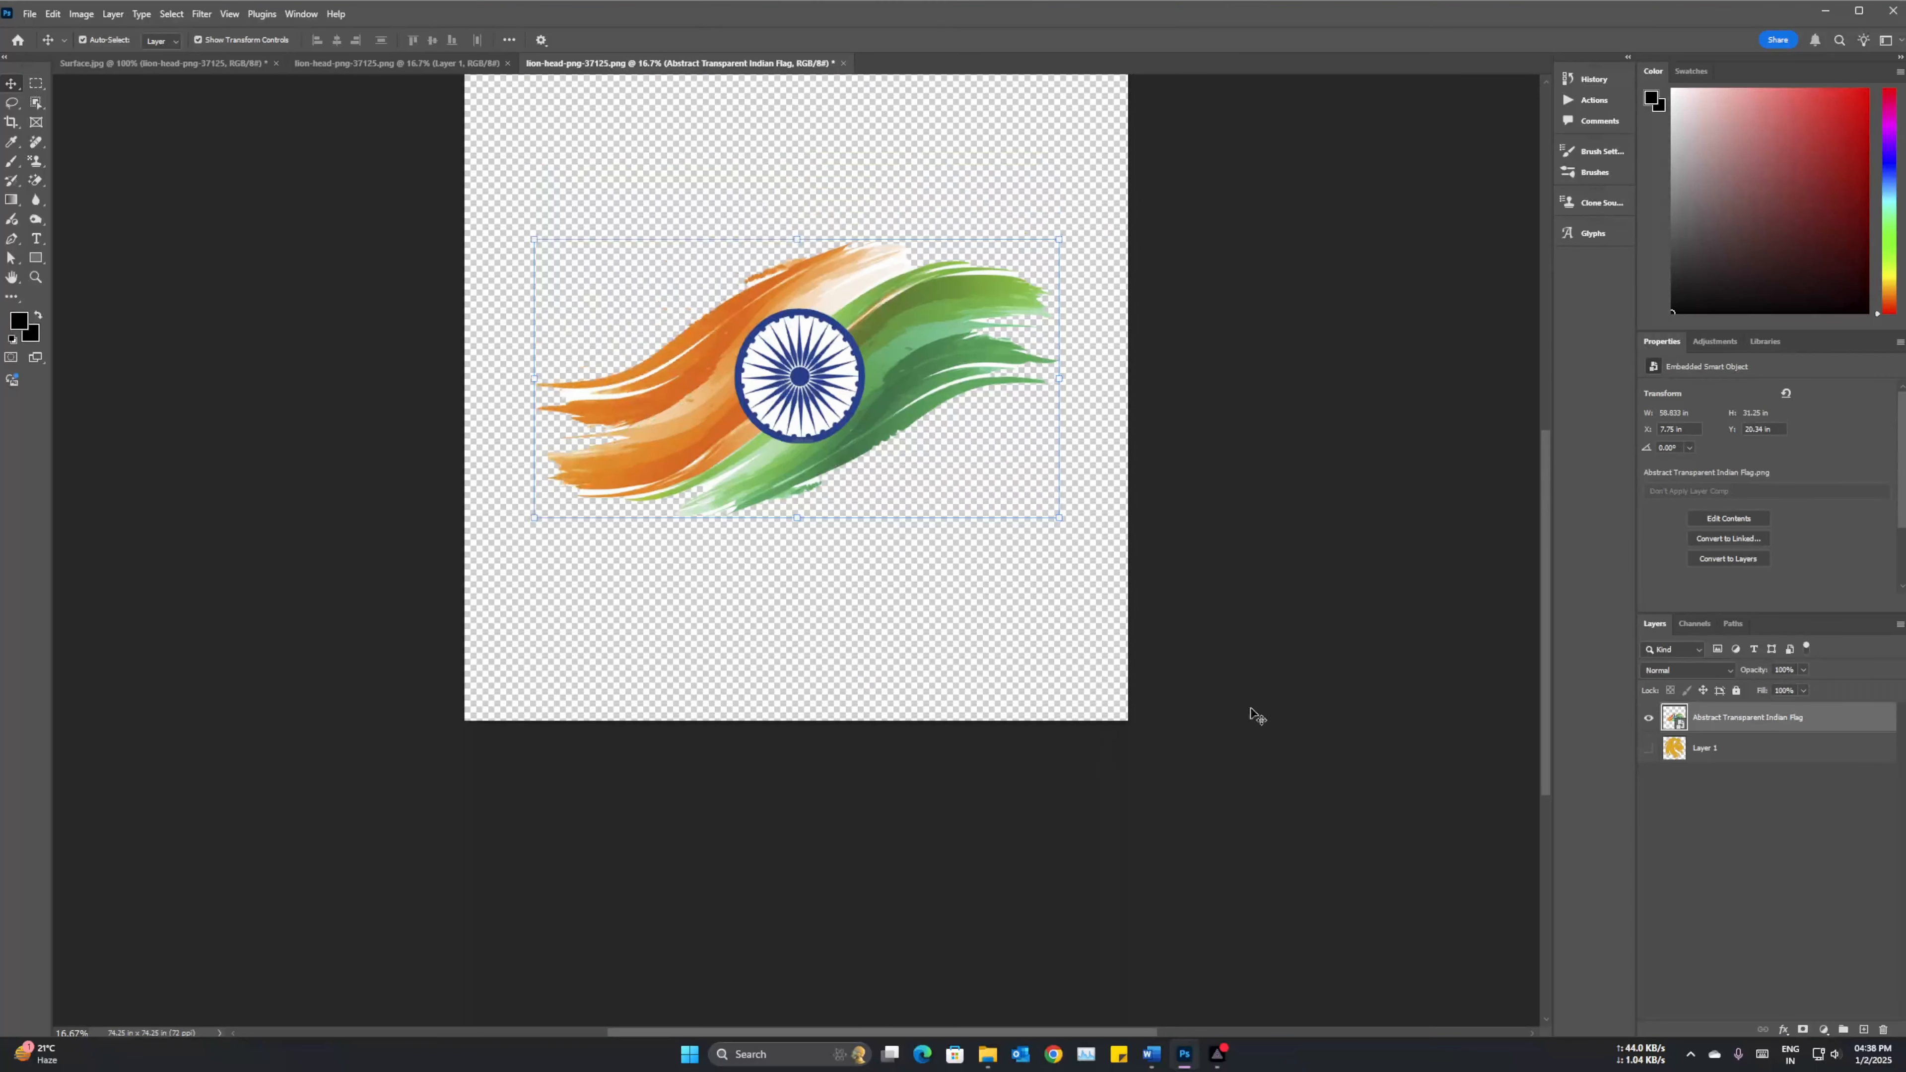
left_click(931, 518)
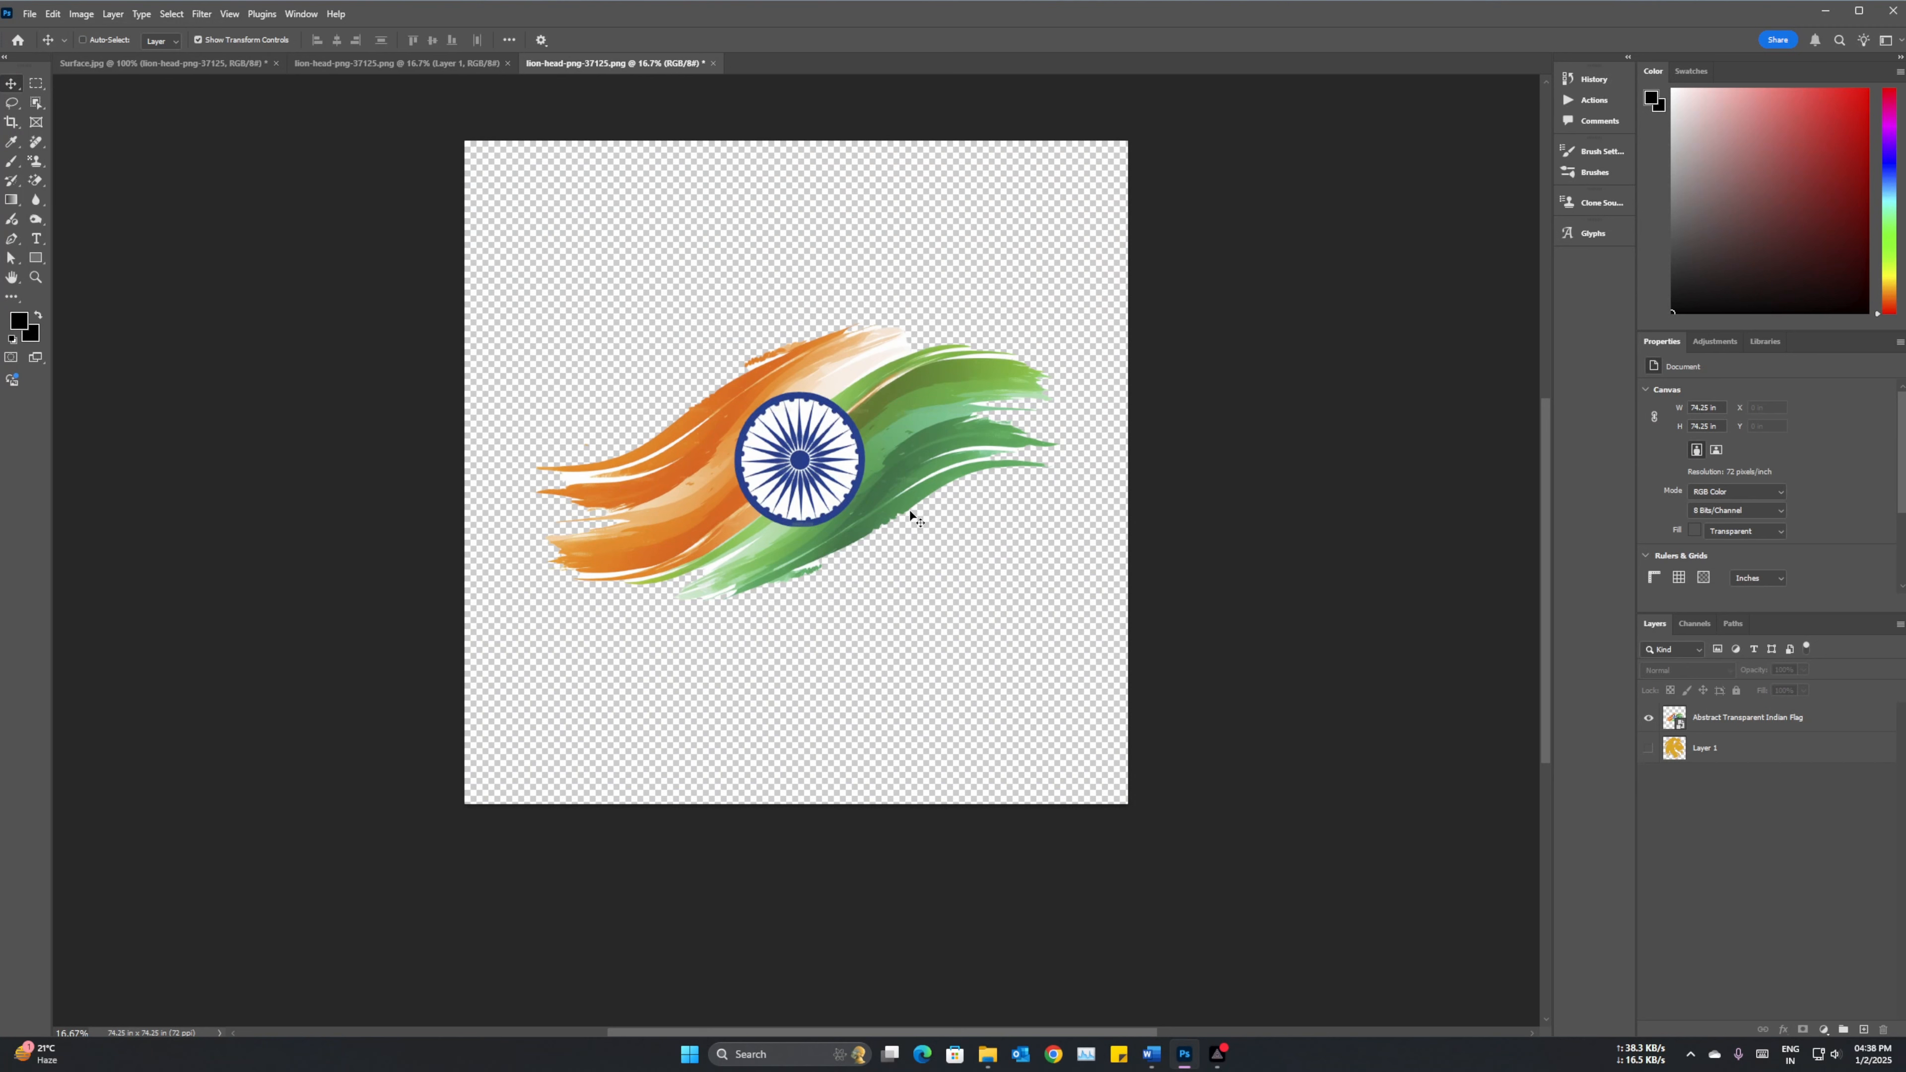
left_click(909, 510)
left_click(1013, 417)
left_click(1648, 748)
Delete Layer 1 with the gold lion, leaving only the flag, and save the Smart Object's contents.
left_click(1674, 755)
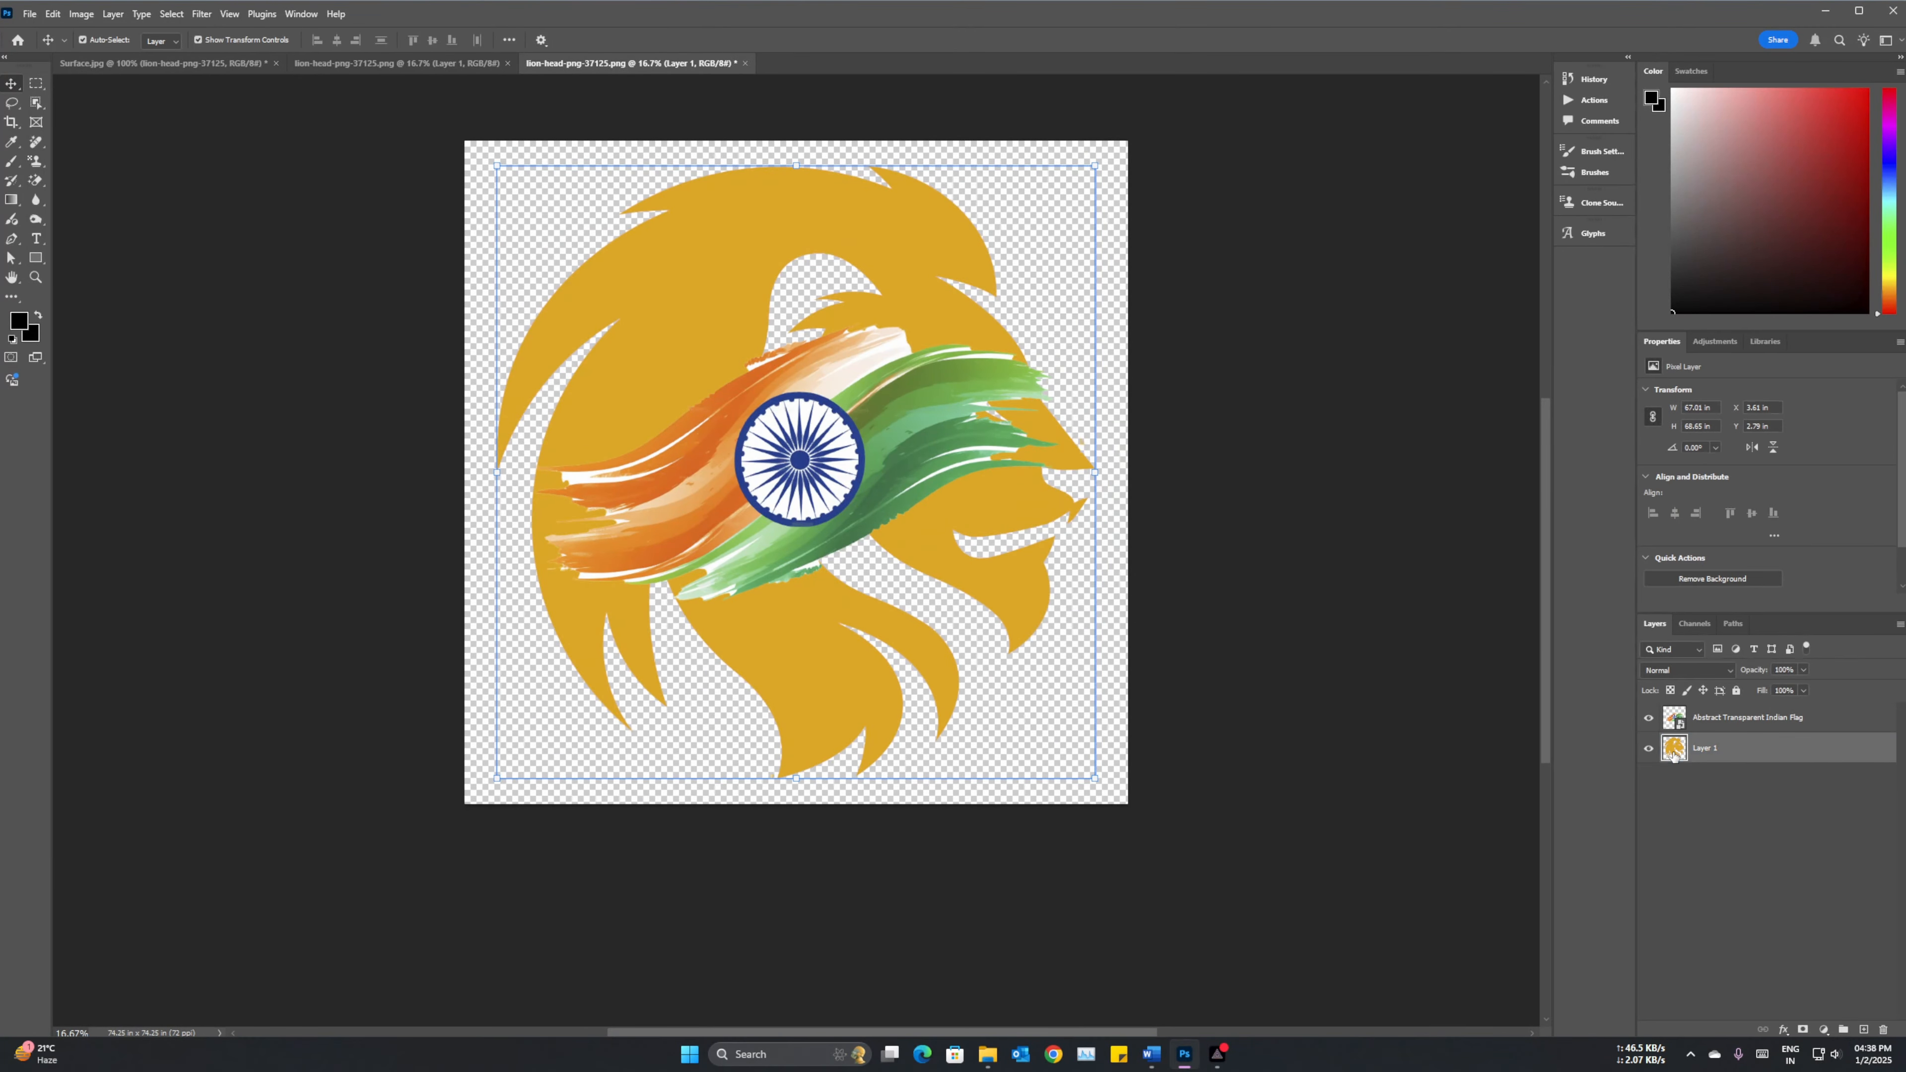
key("Delete")
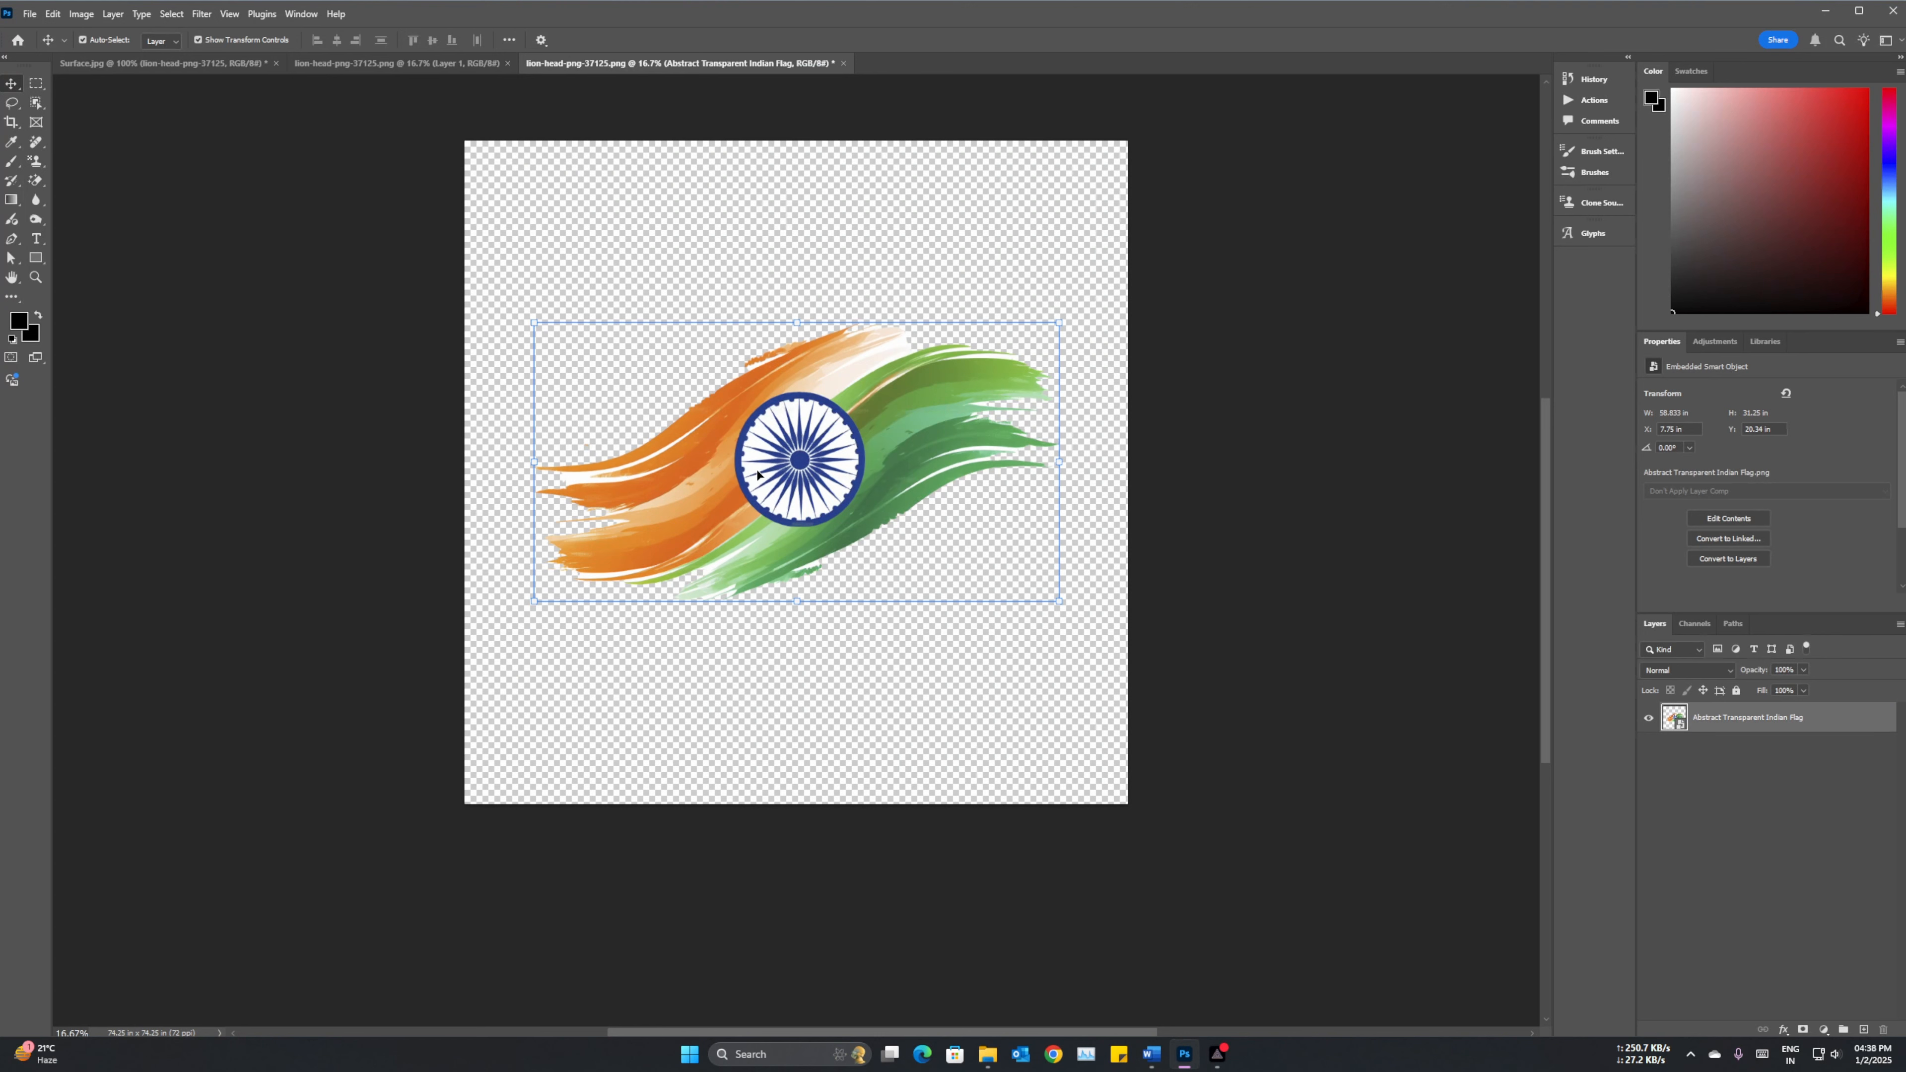
key("ctrl+s")
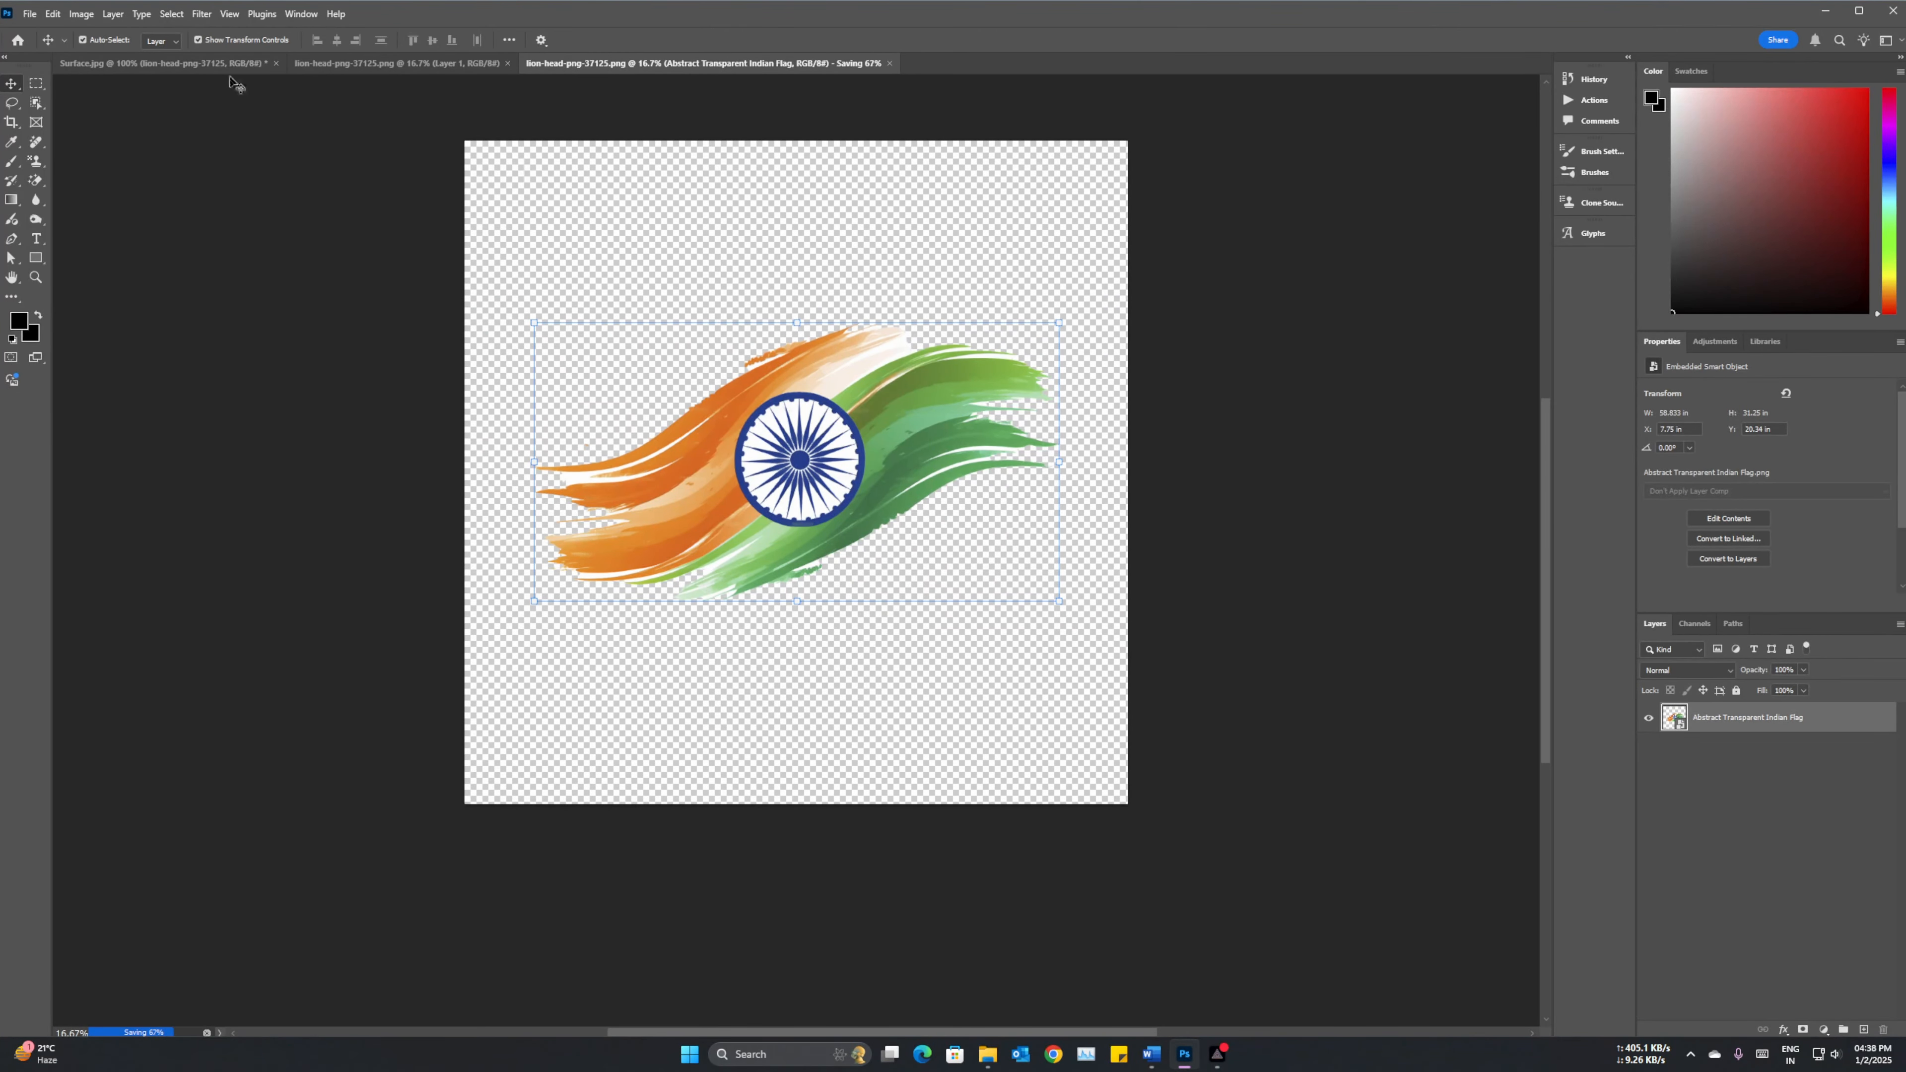
Return to Surface.jpg, enlarge the flag Smart Object on the fabric to about 2.85 in wide, and commit the transform.
left_click(228, 64)
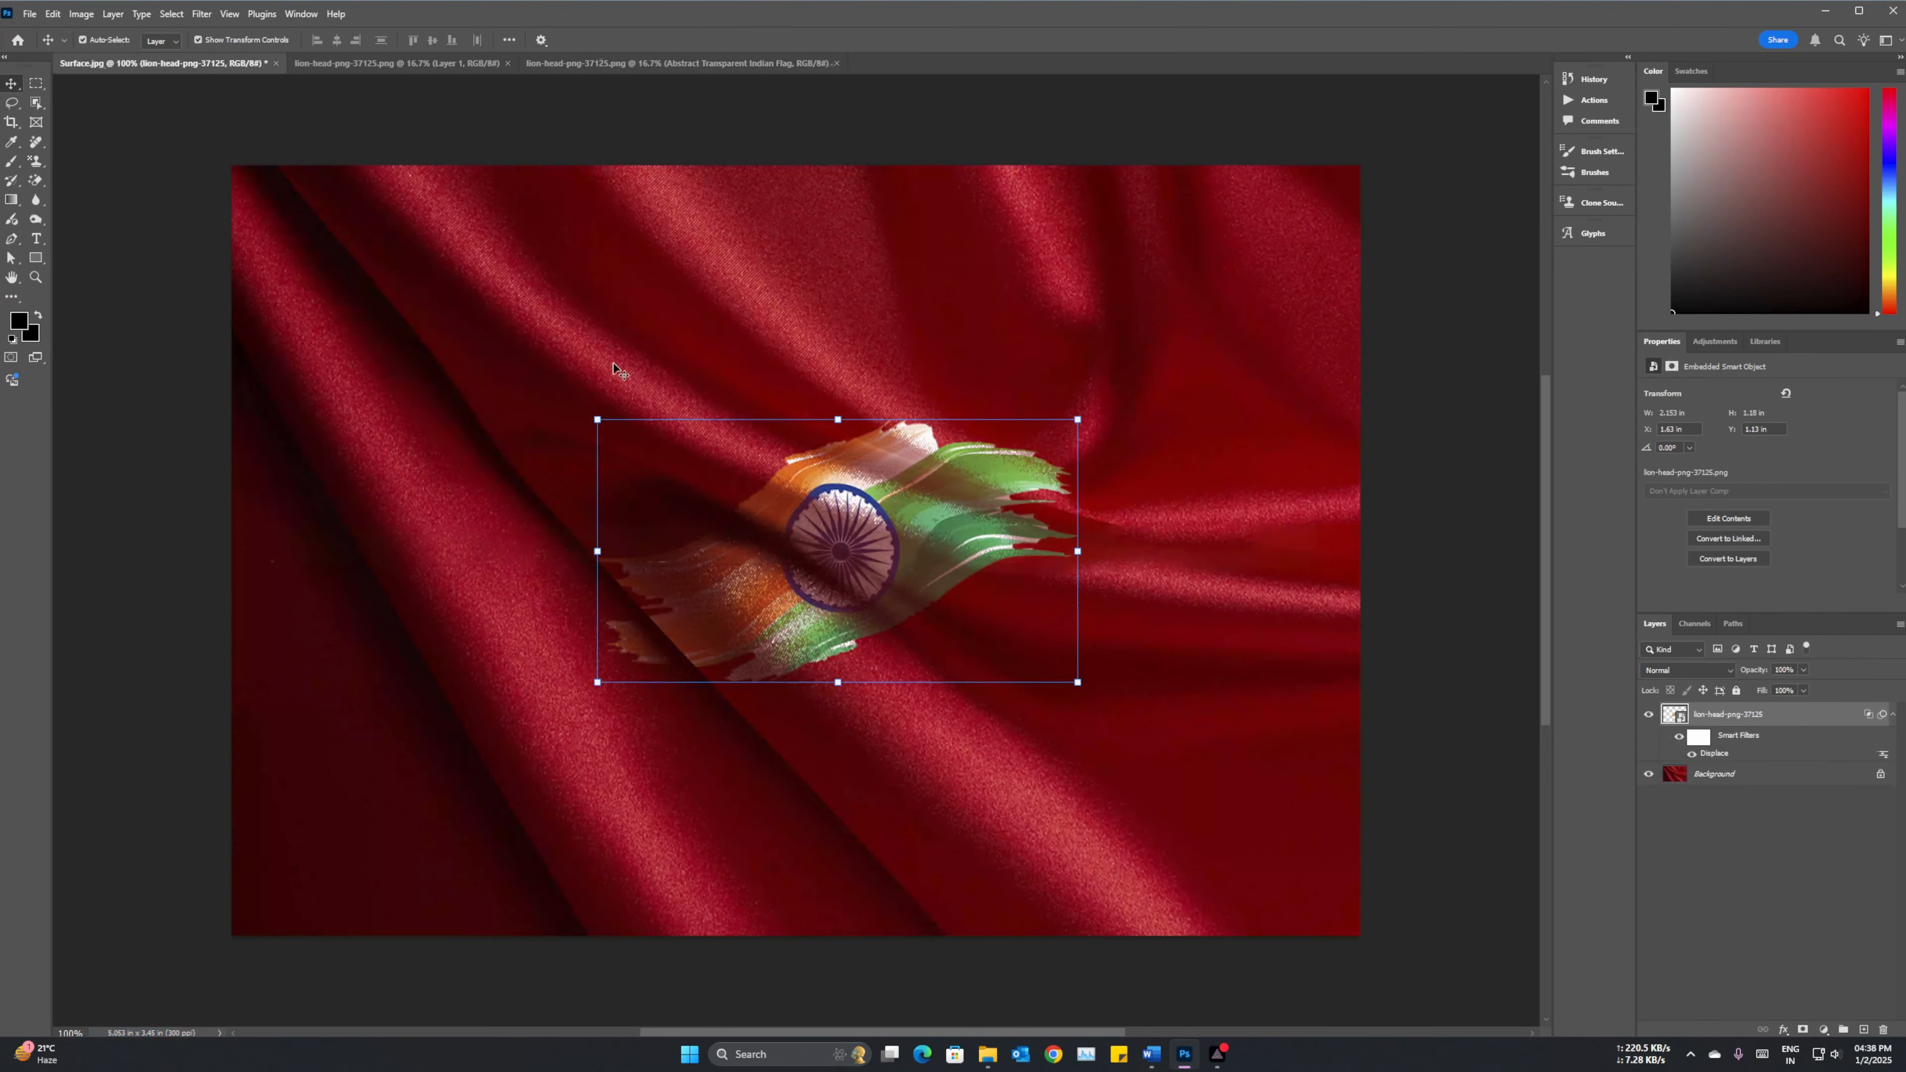
left_click_drag(1077, 419, 1136, 366)
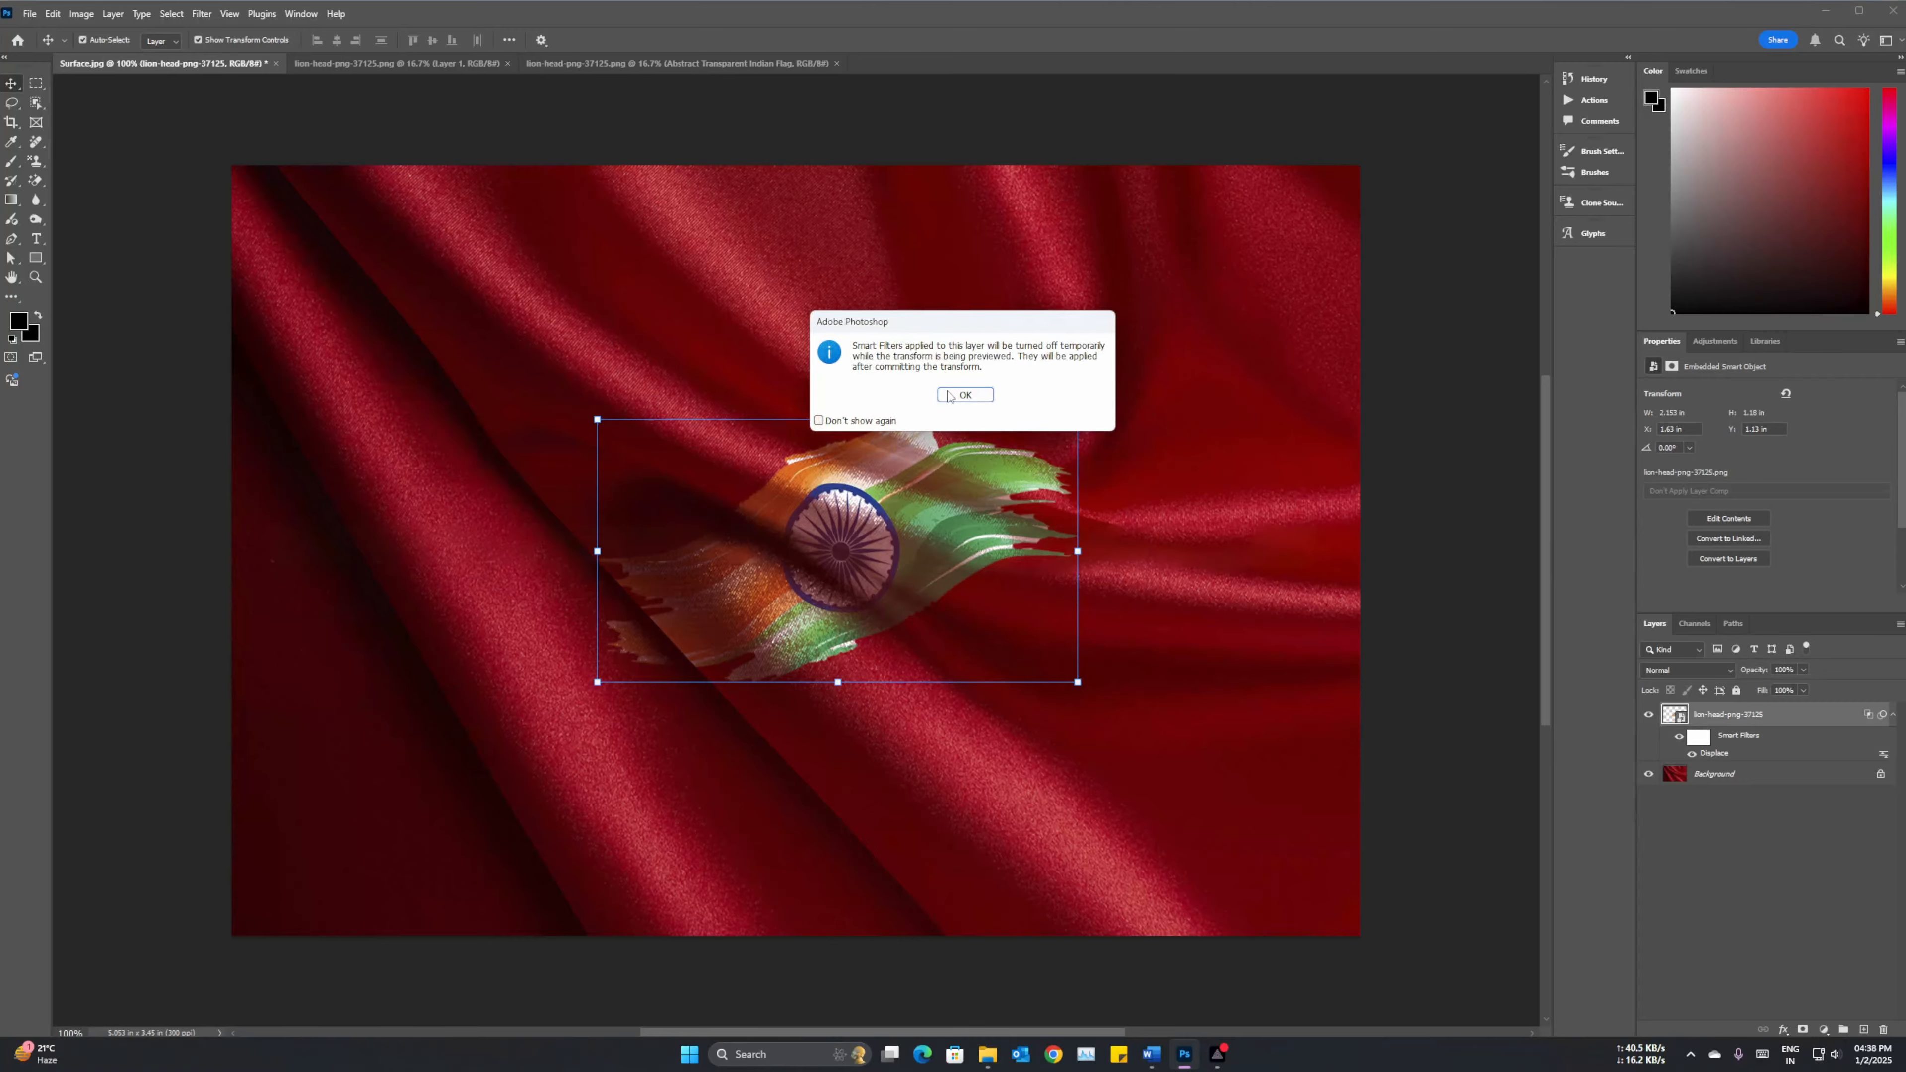
left_click(965, 396)
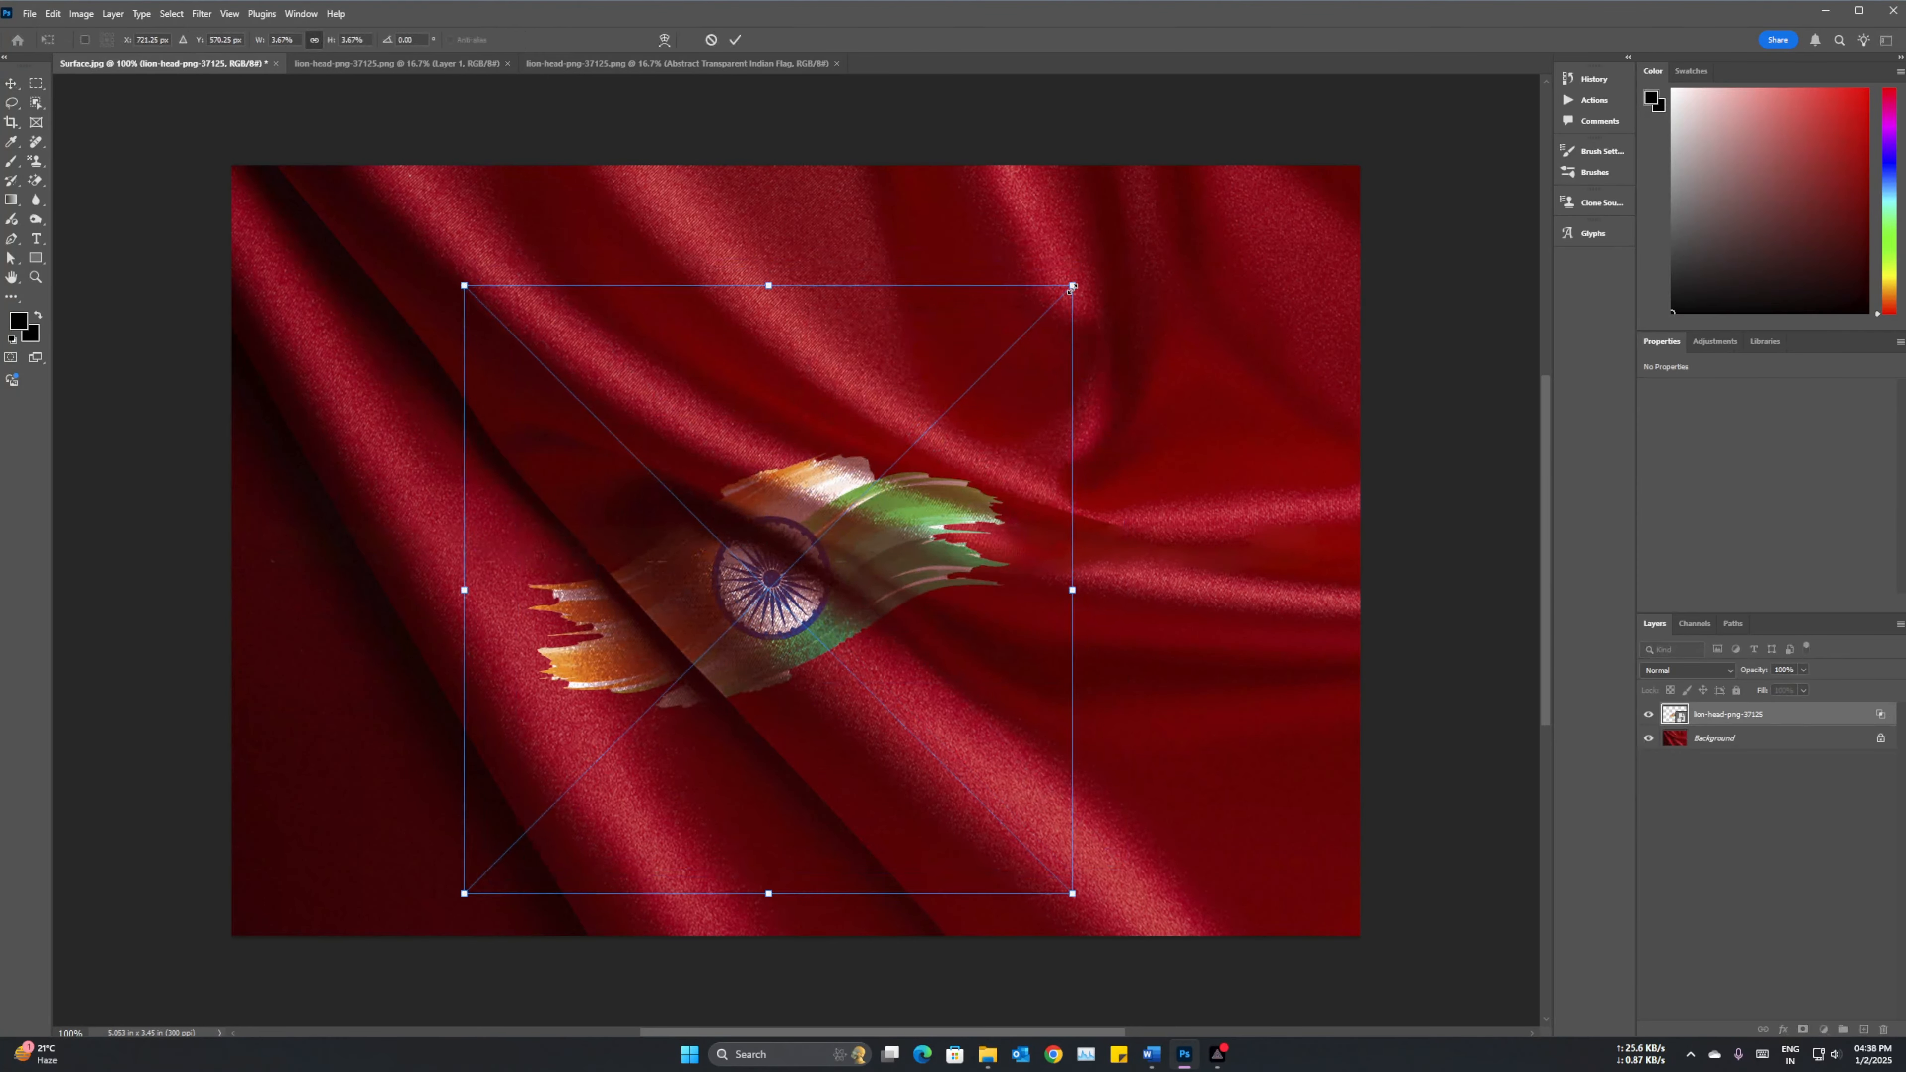
left_click_drag(1079, 293, 1204, 192)
left_click_drag(463, 895, 385, 973)
key("Return")
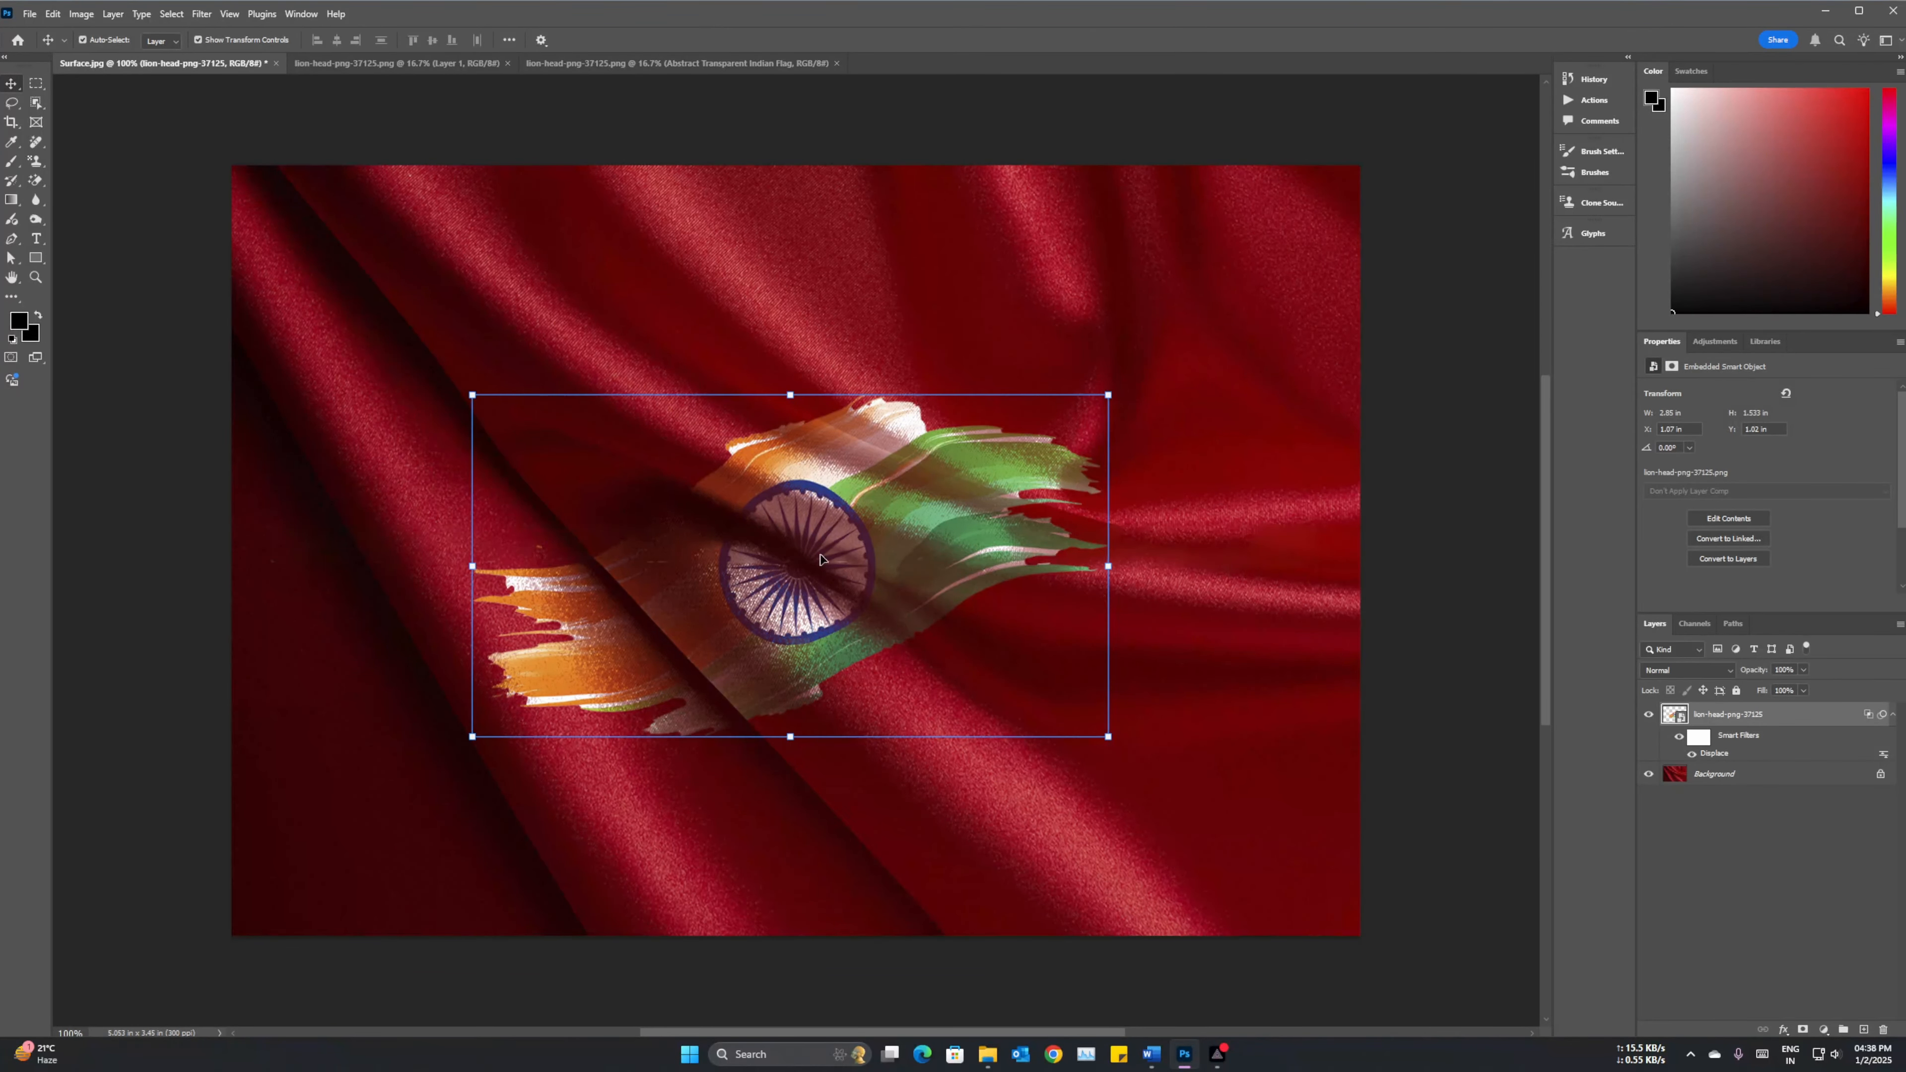
left_click(402, 288)
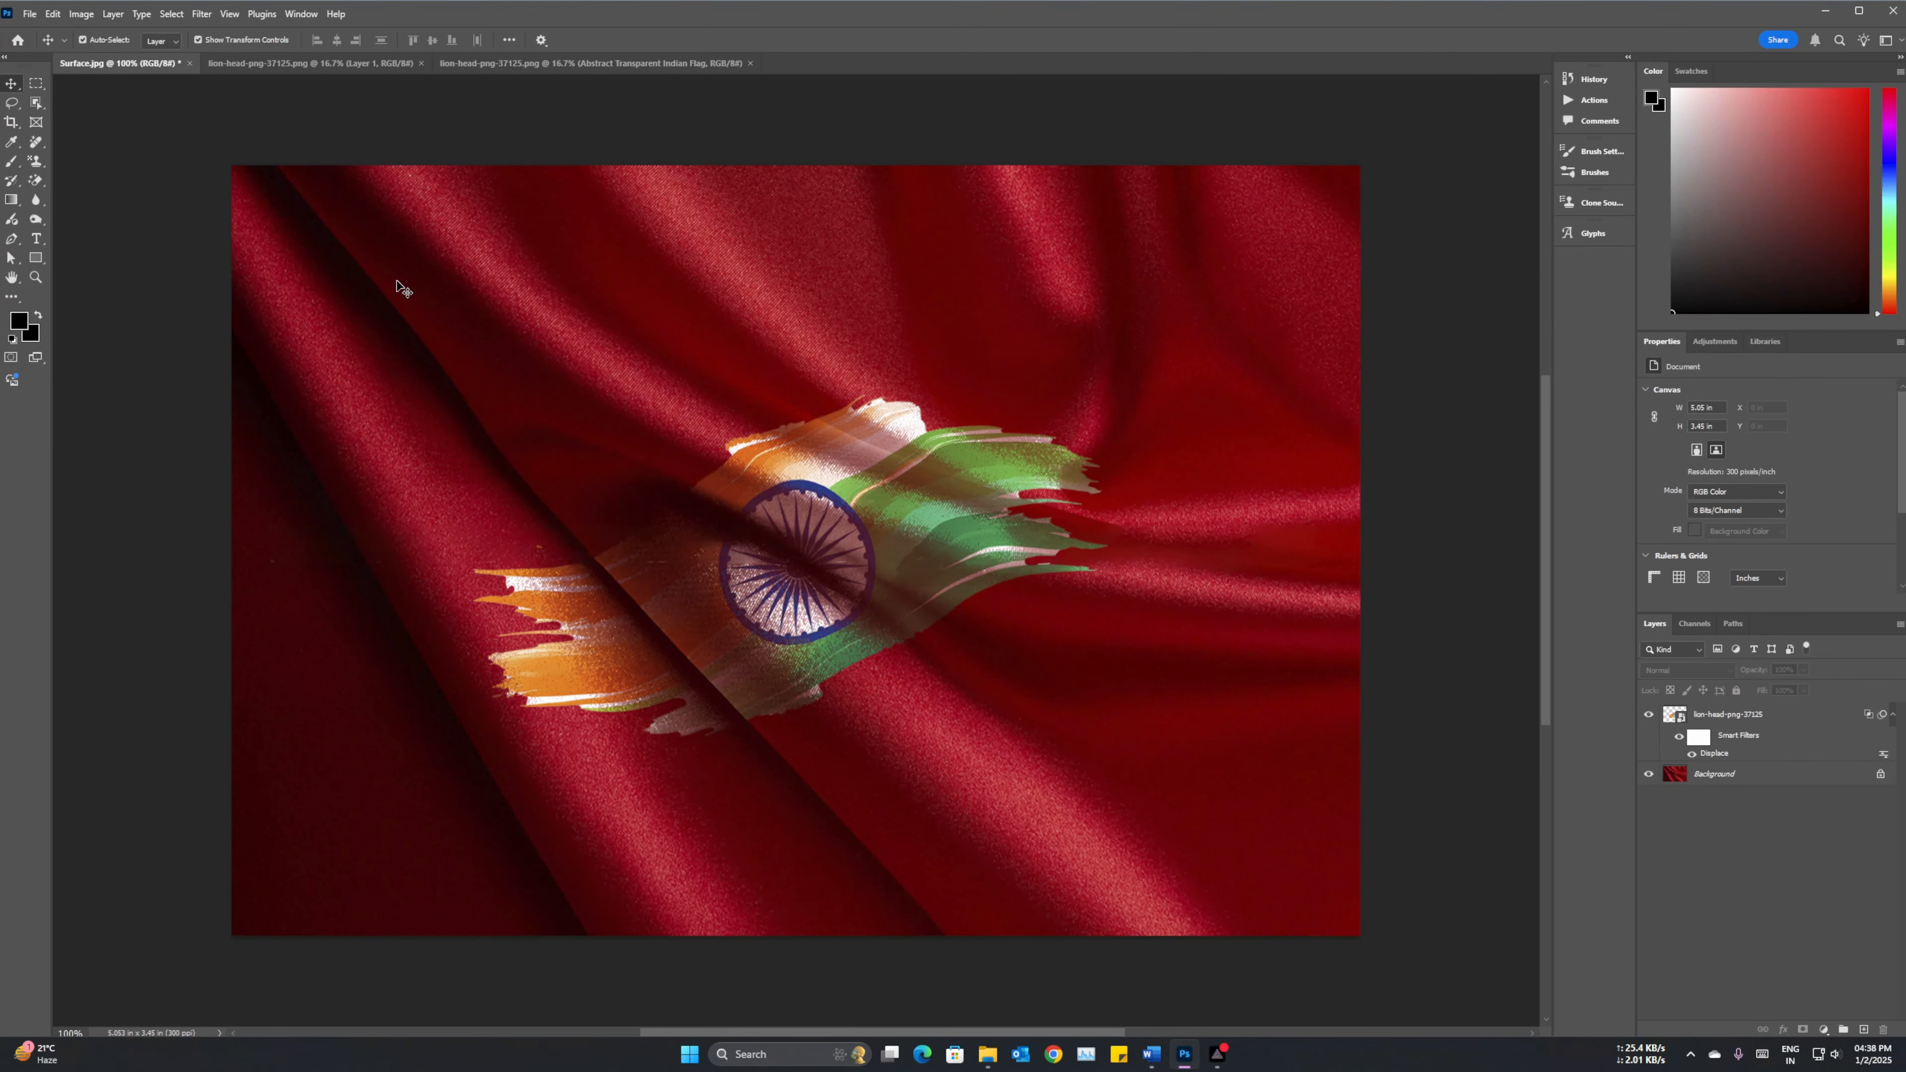
left_click(1719, 755)
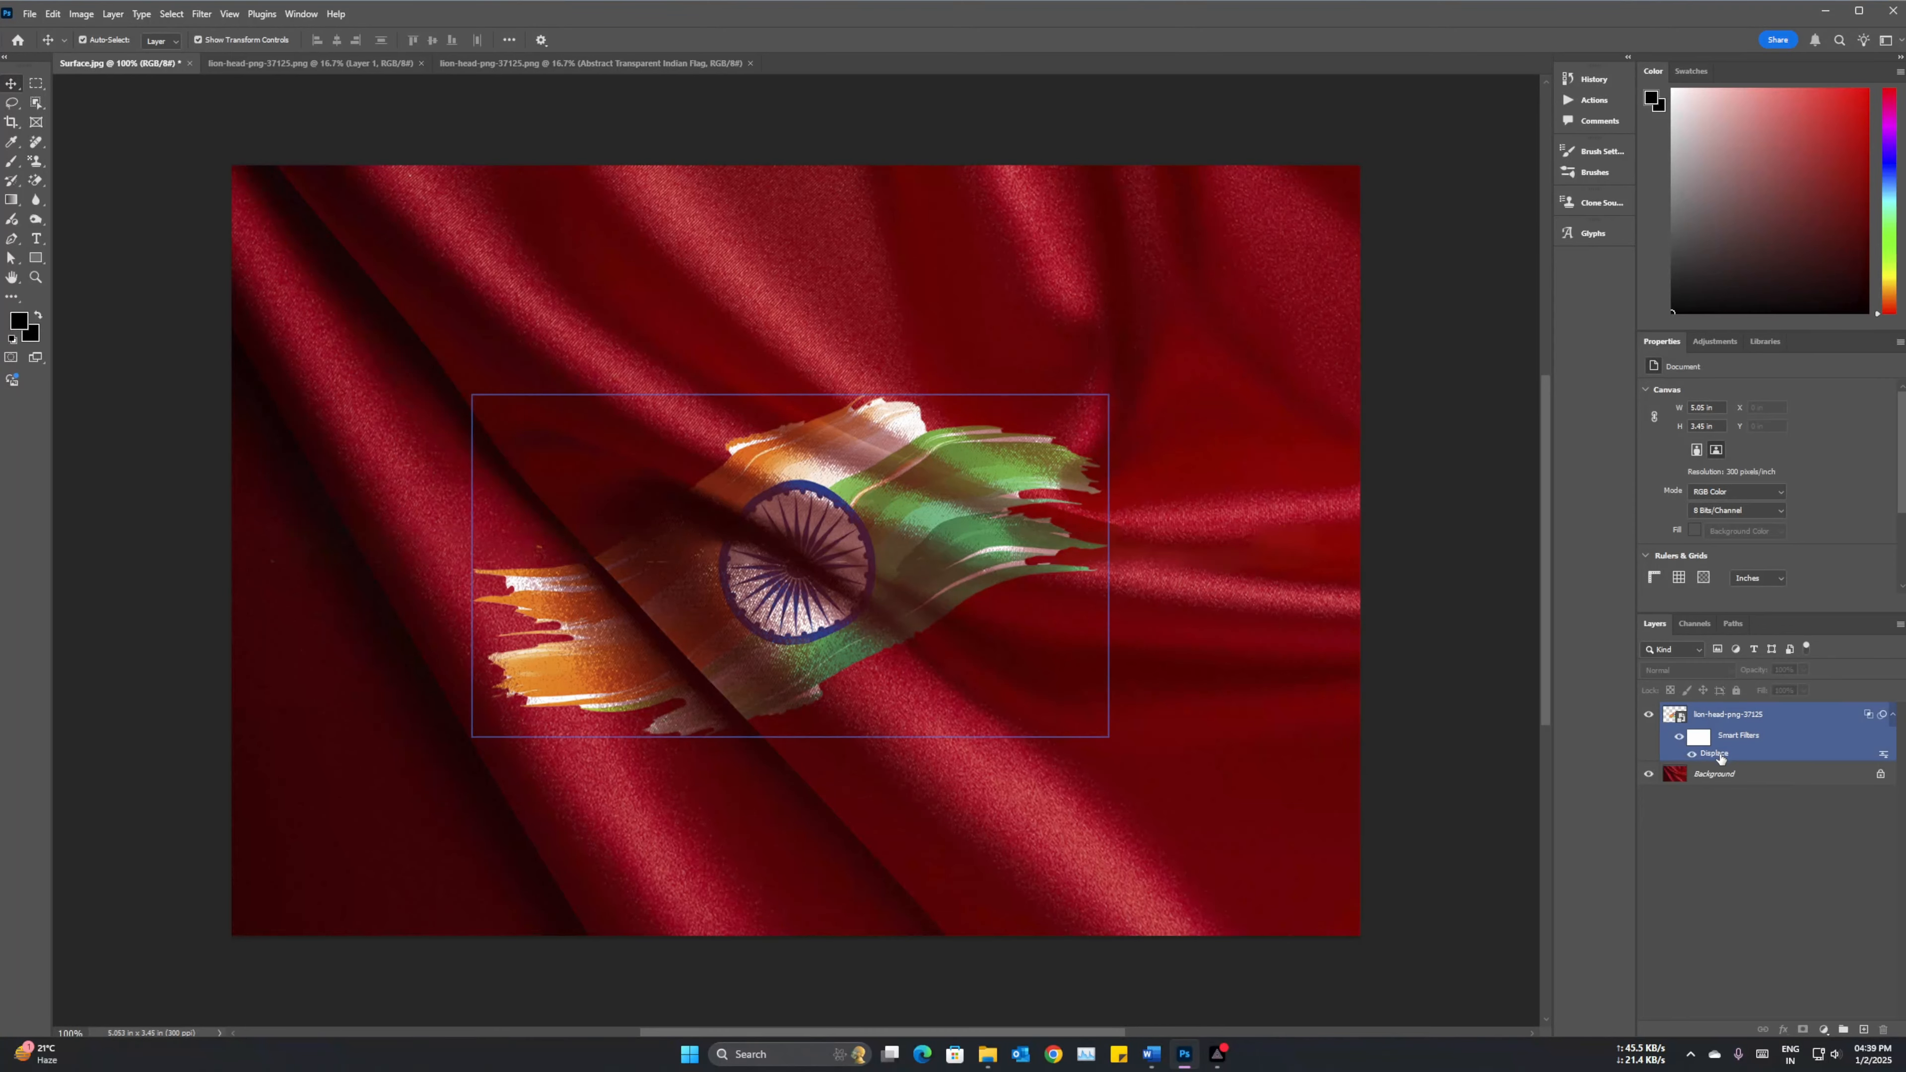
double_click(1718, 754)
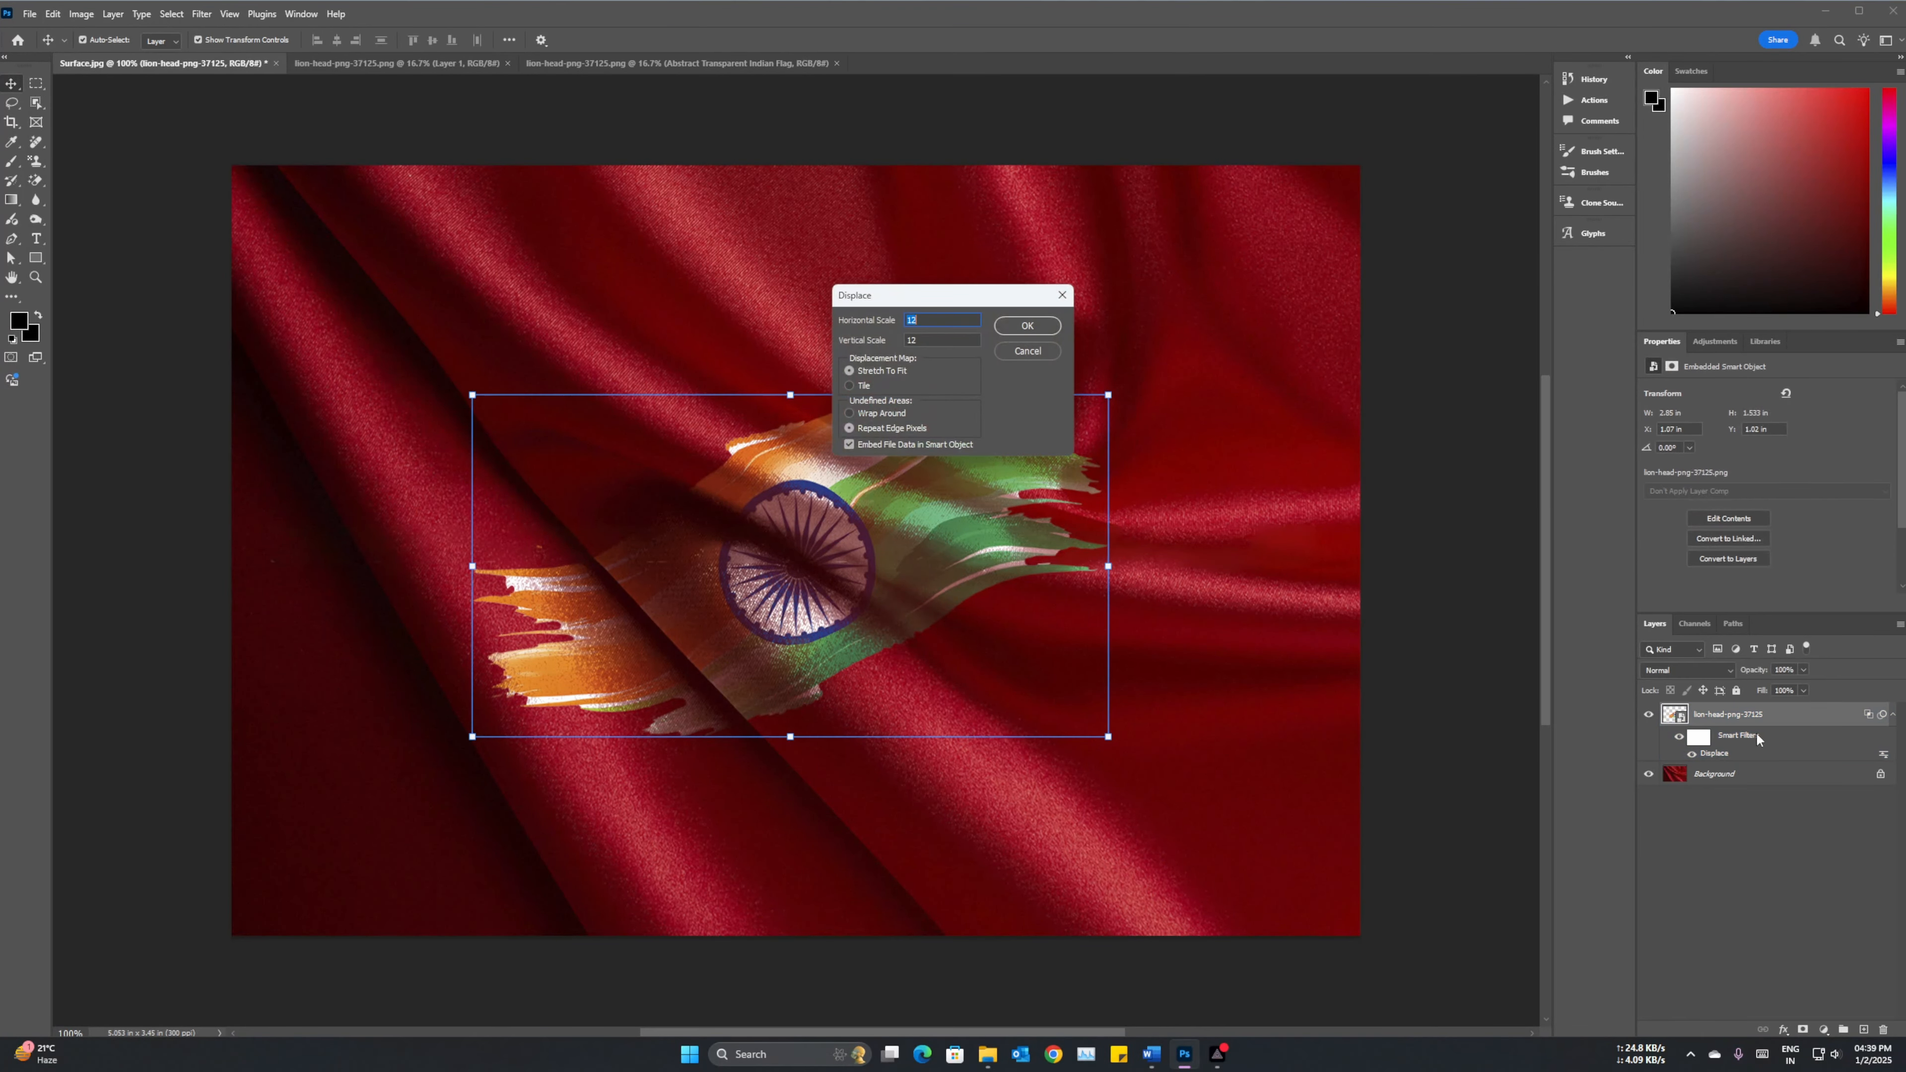
left_click(935, 315)
left_click(1028, 325)
left_click(1368, 96)
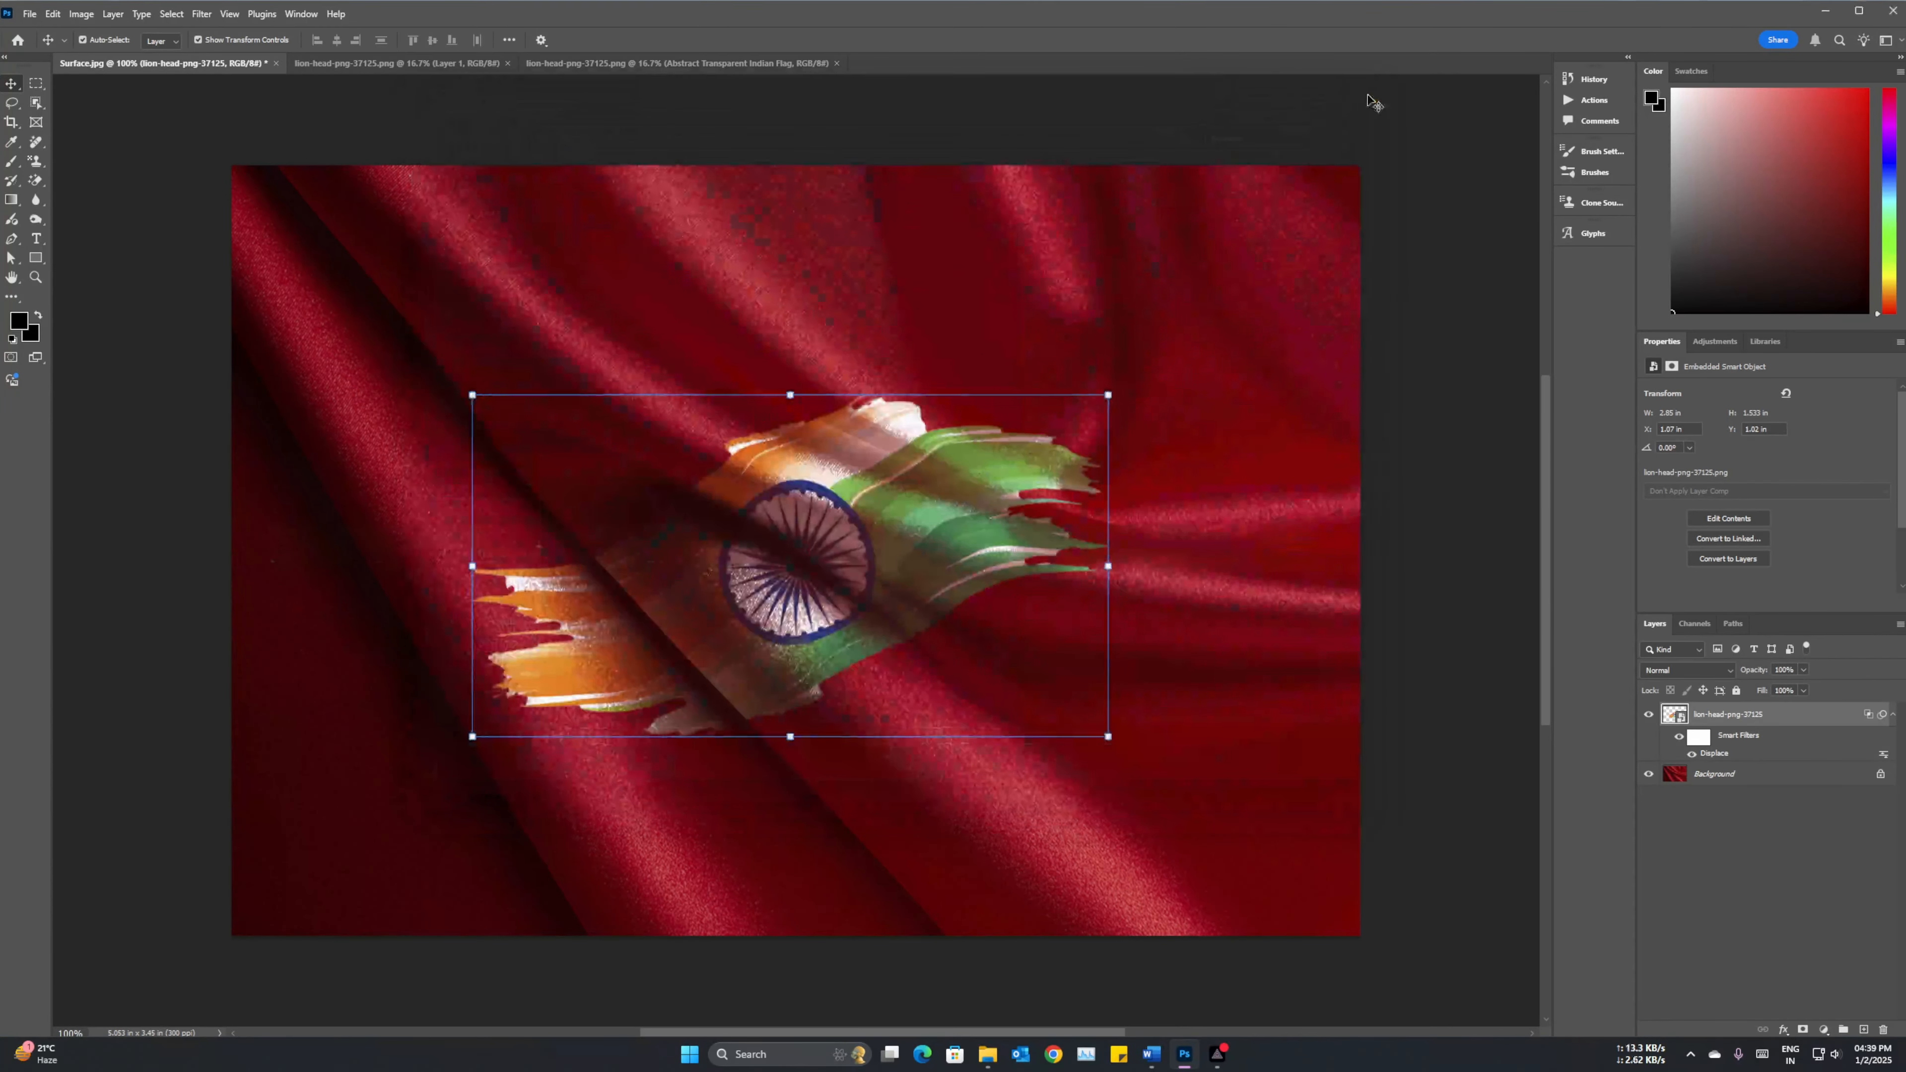
Set the flag layer's Blend If split for the dark tones of the Underlying Layer to 10 / 71 and apply it.
double_click(1814, 720)
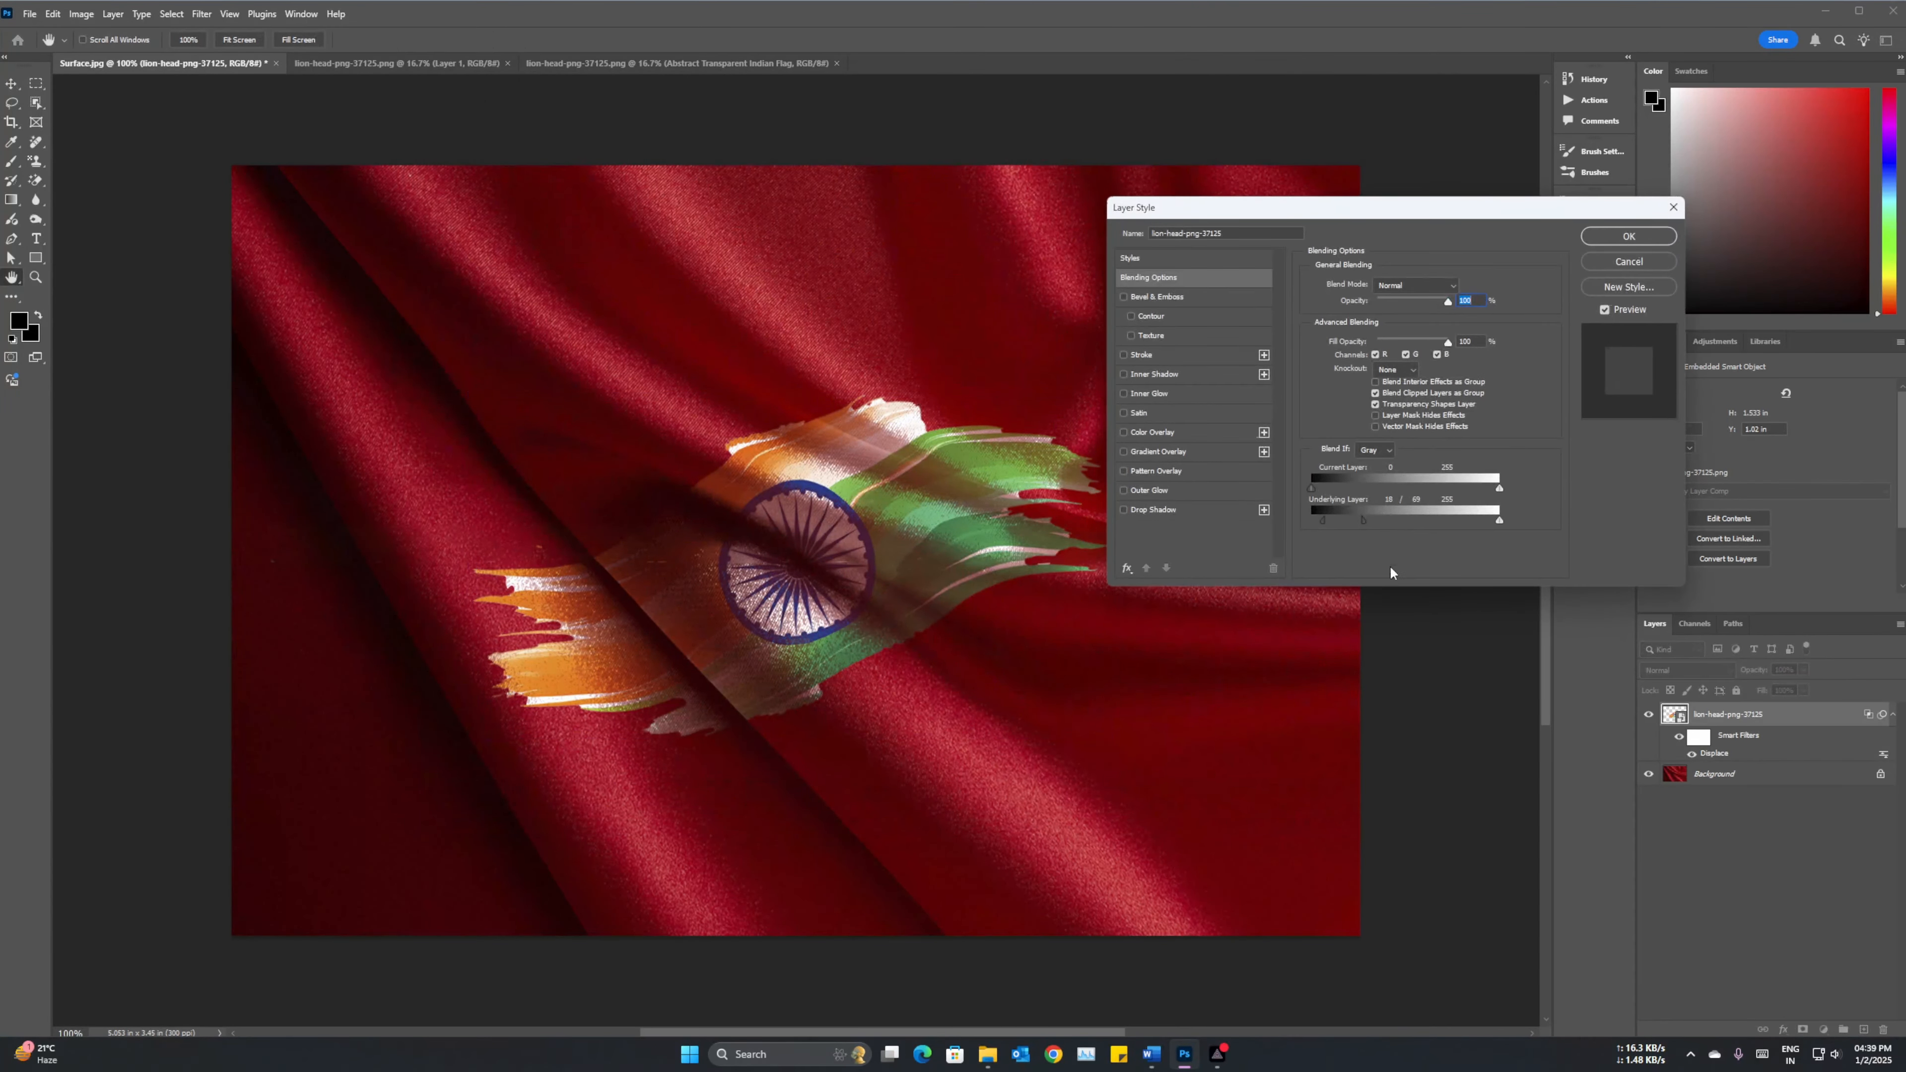
mouse_move(1364, 521)
left_mouse_down()
mouse_move(1319, 521)
mouse_move(1363, 517)
left_mouse_up()
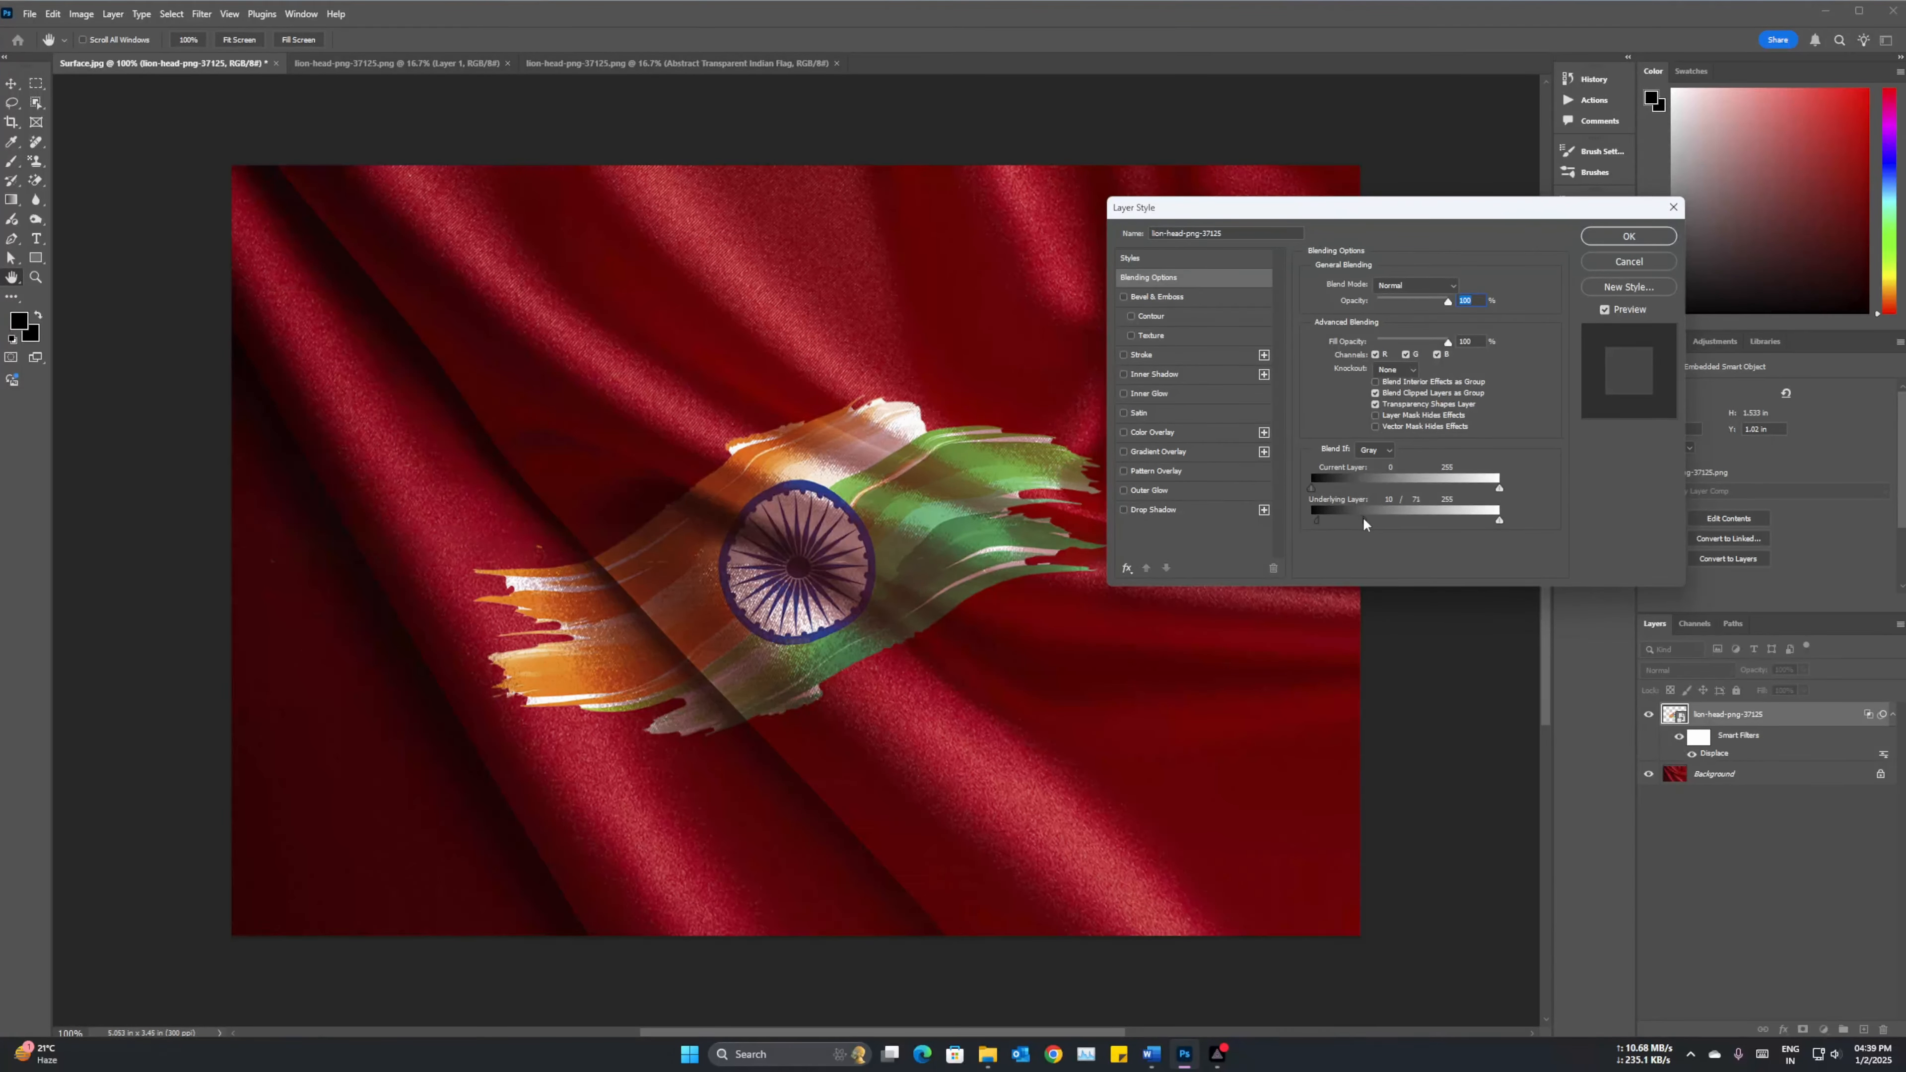
left_click(1621, 237)
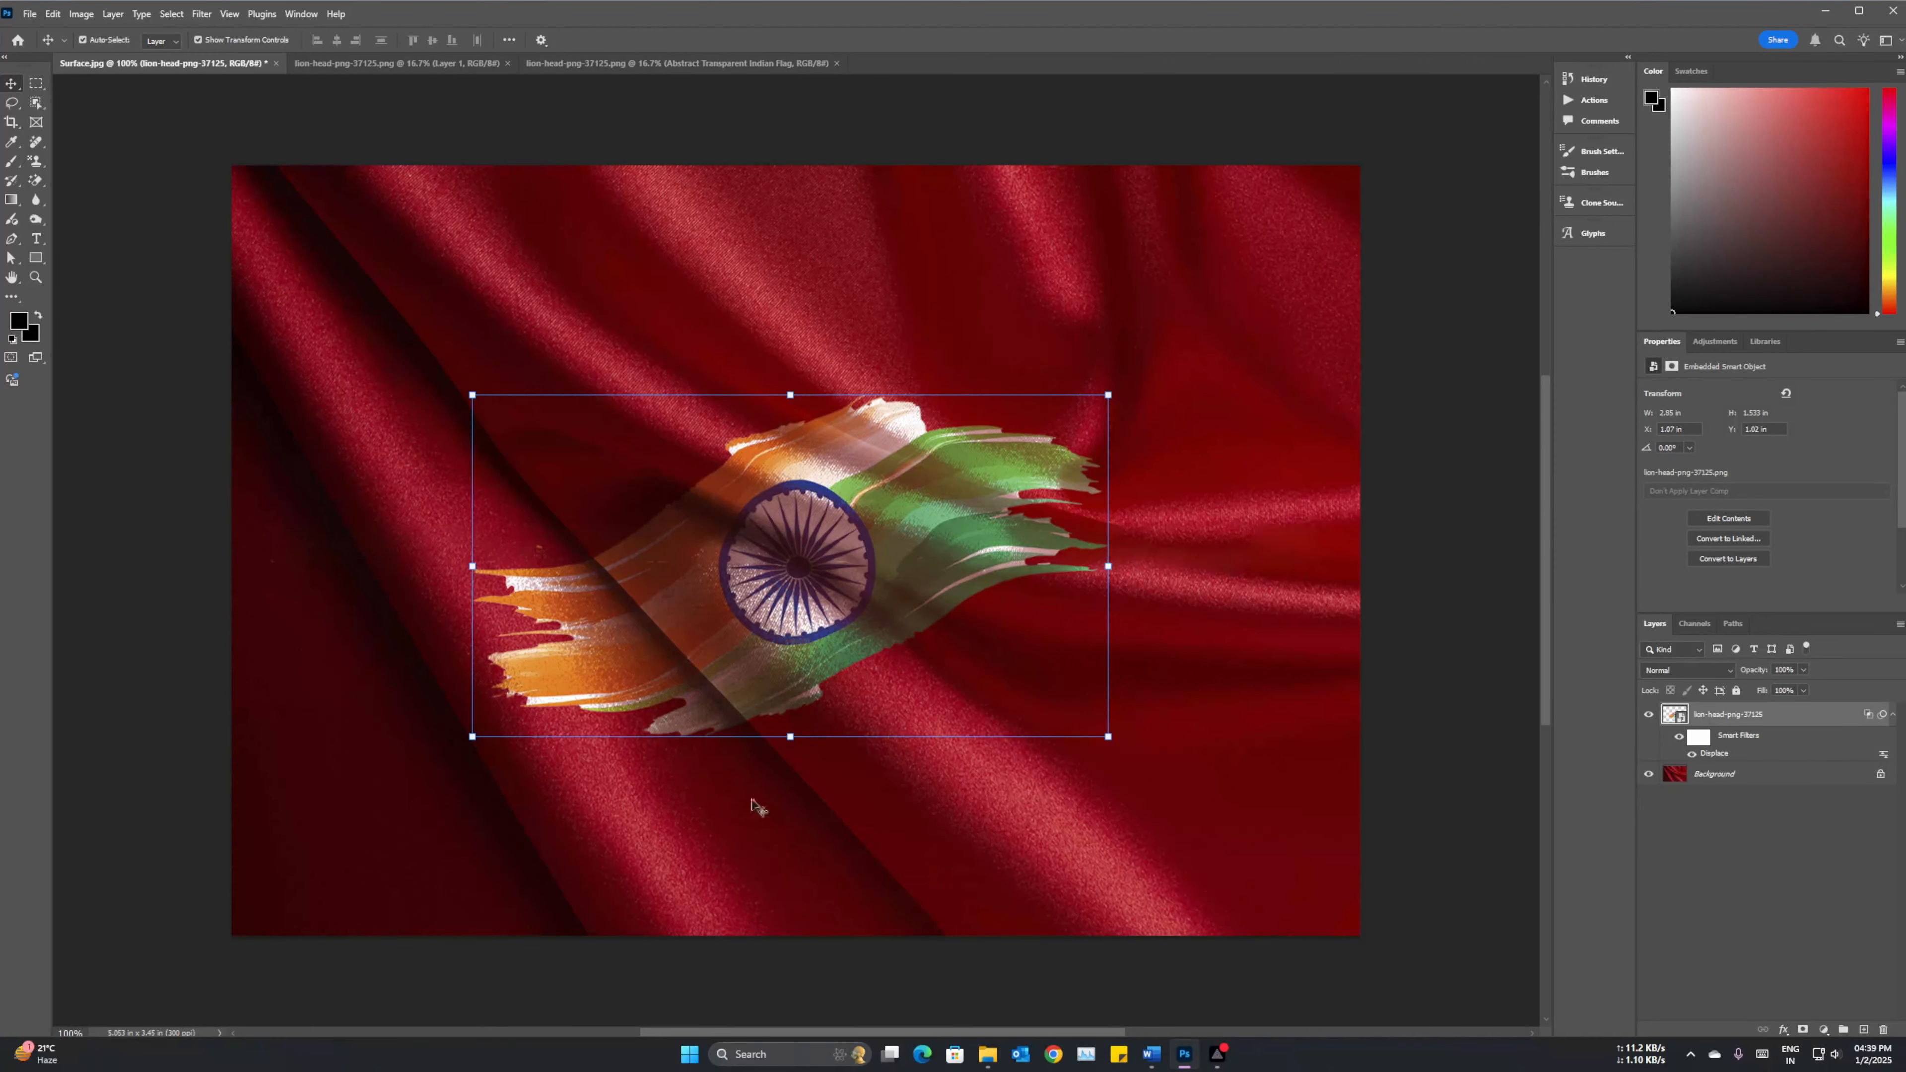
Set the Displace smart filter's horizontal and vertical scale to 14, using Surface Blur.psd as the displacement map.
double_click(1716, 755)
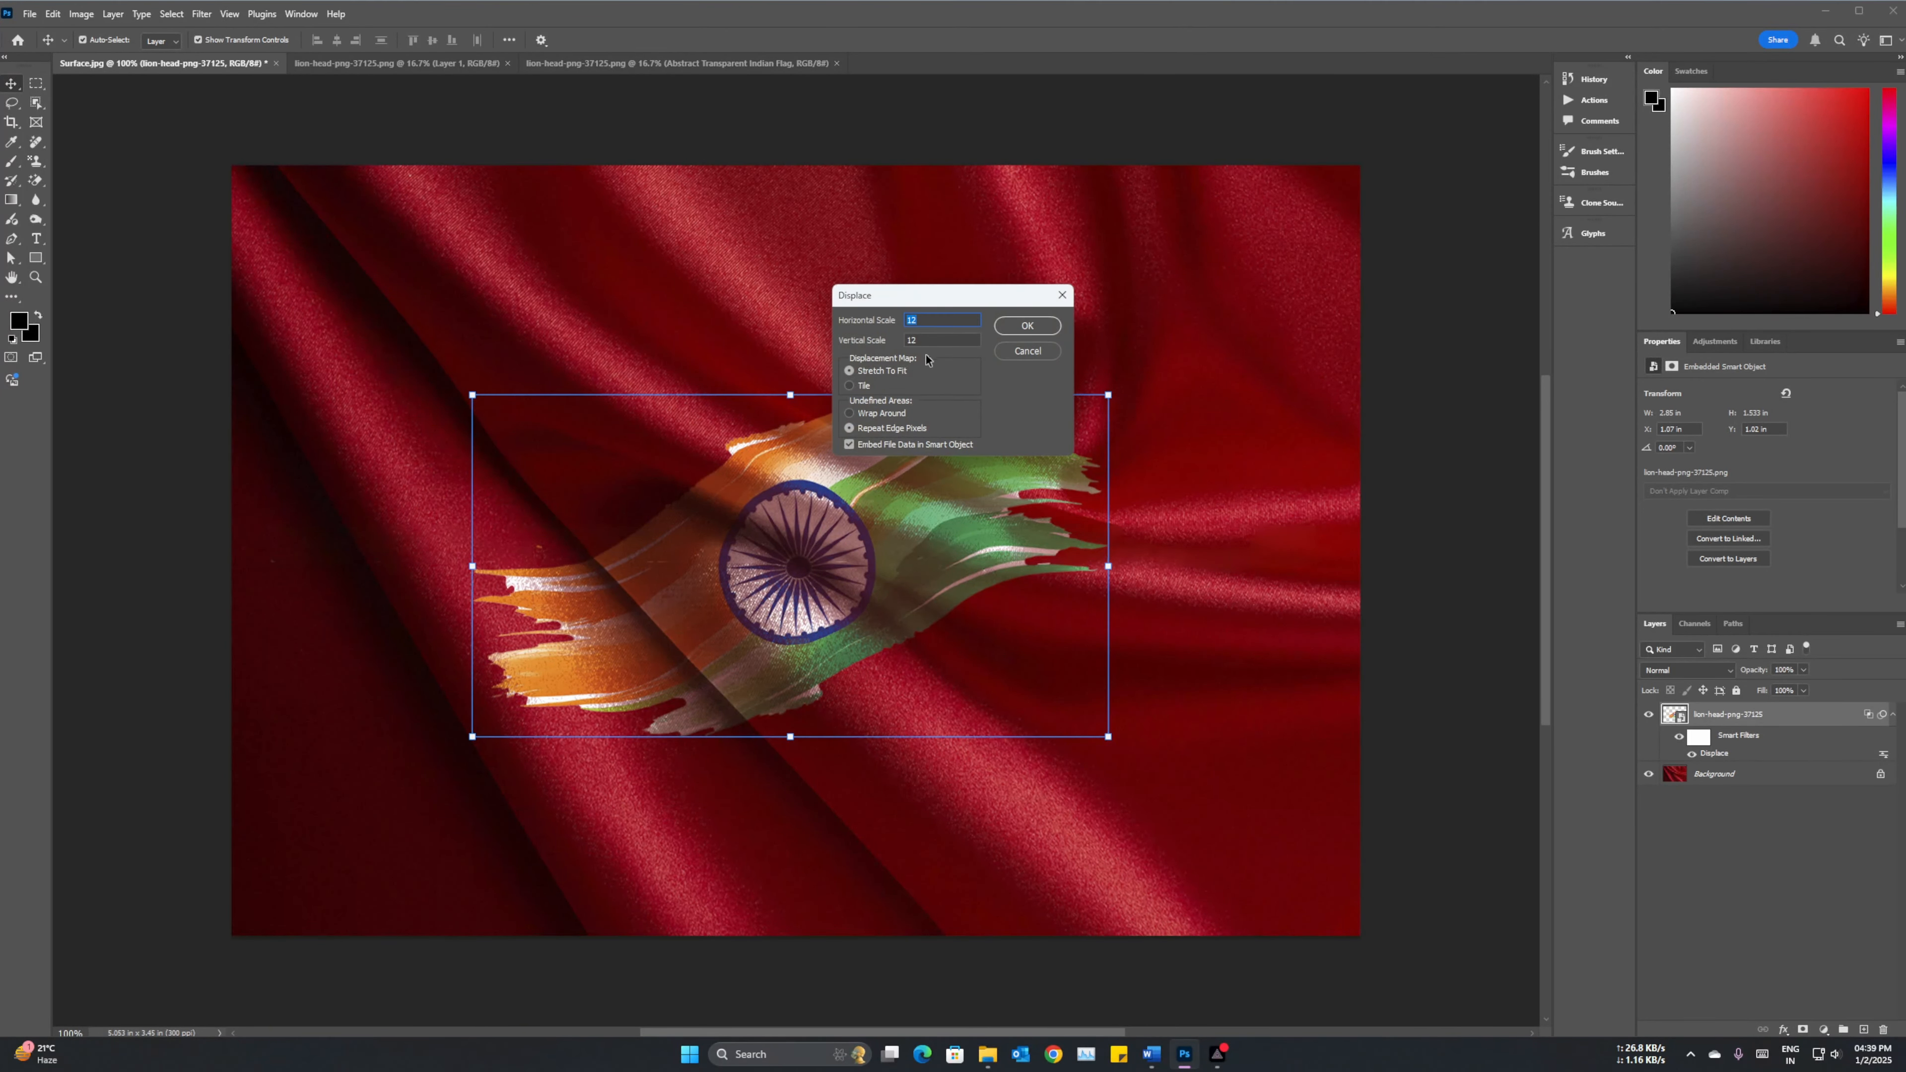
left_click_drag(926, 322, 875, 323)
type("14")
left_click(939, 339)
left_click(1034, 327)
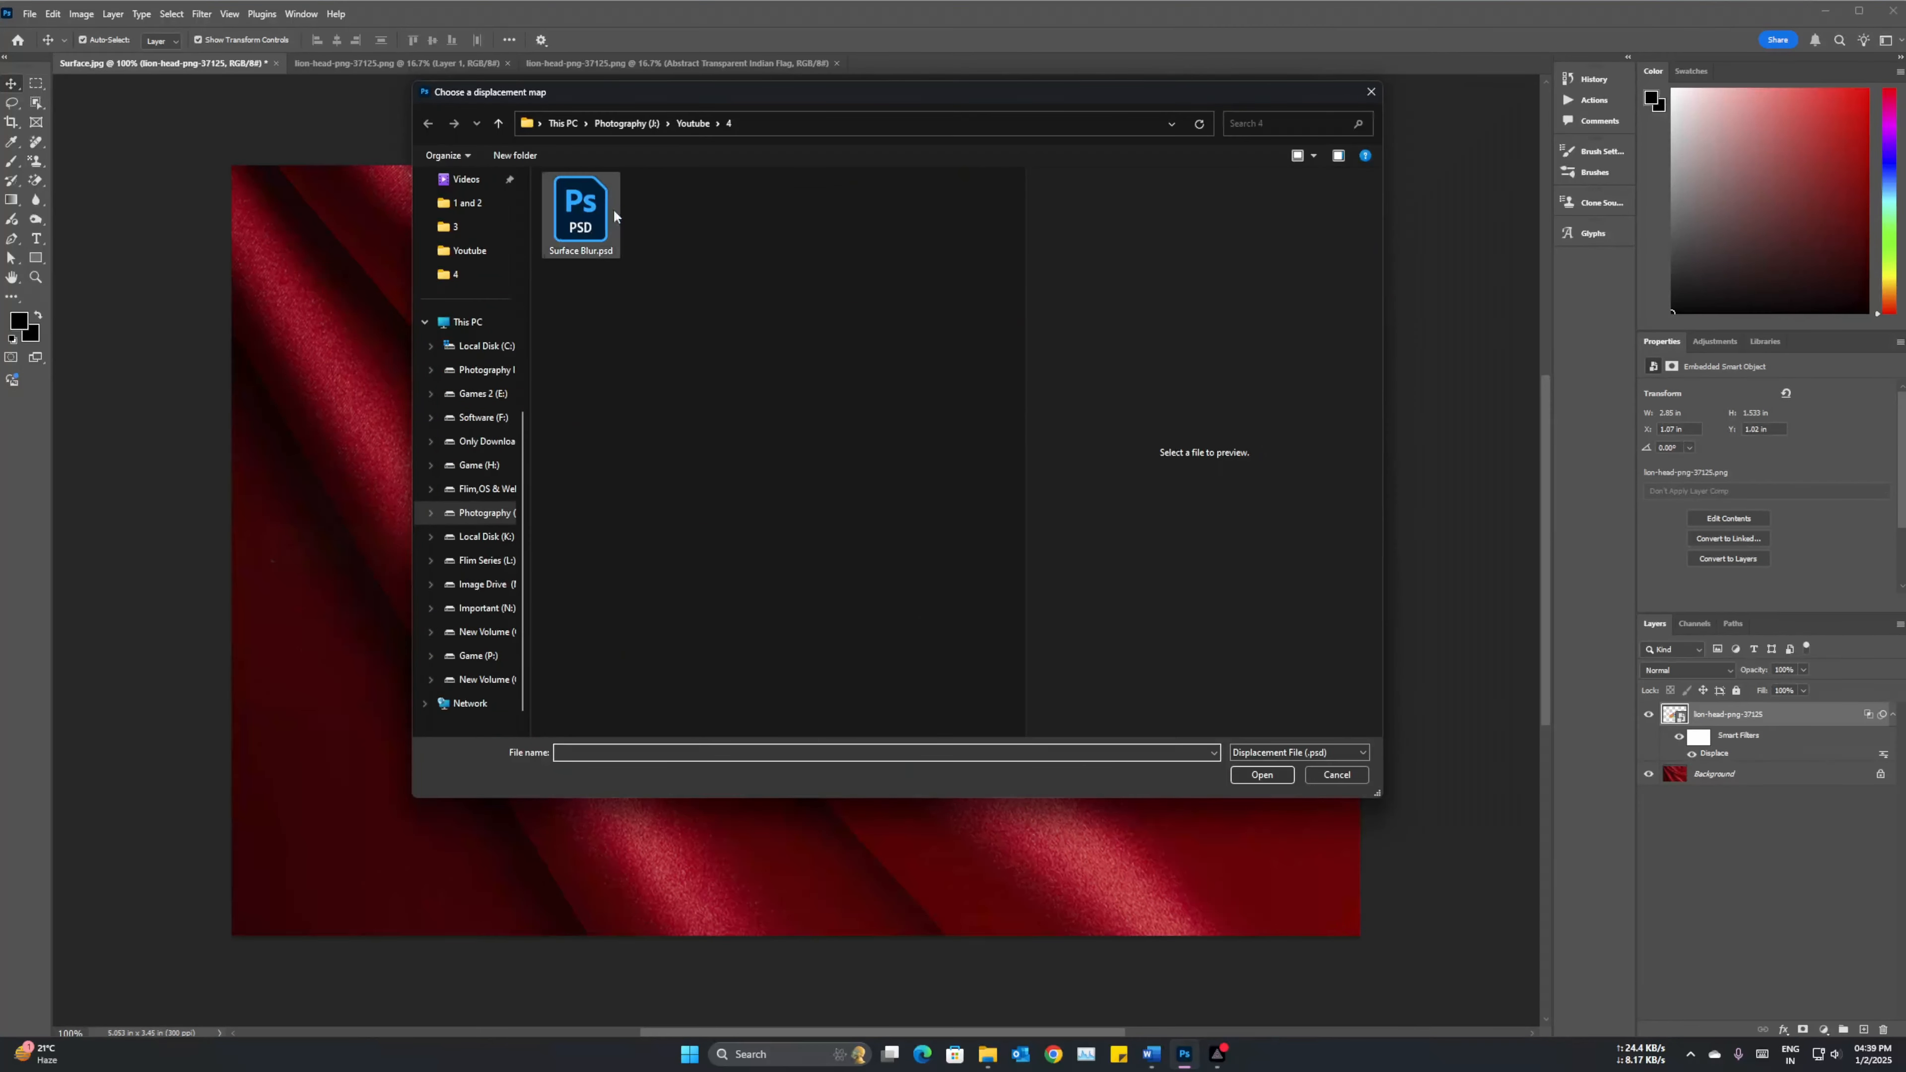
left_click(602, 214)
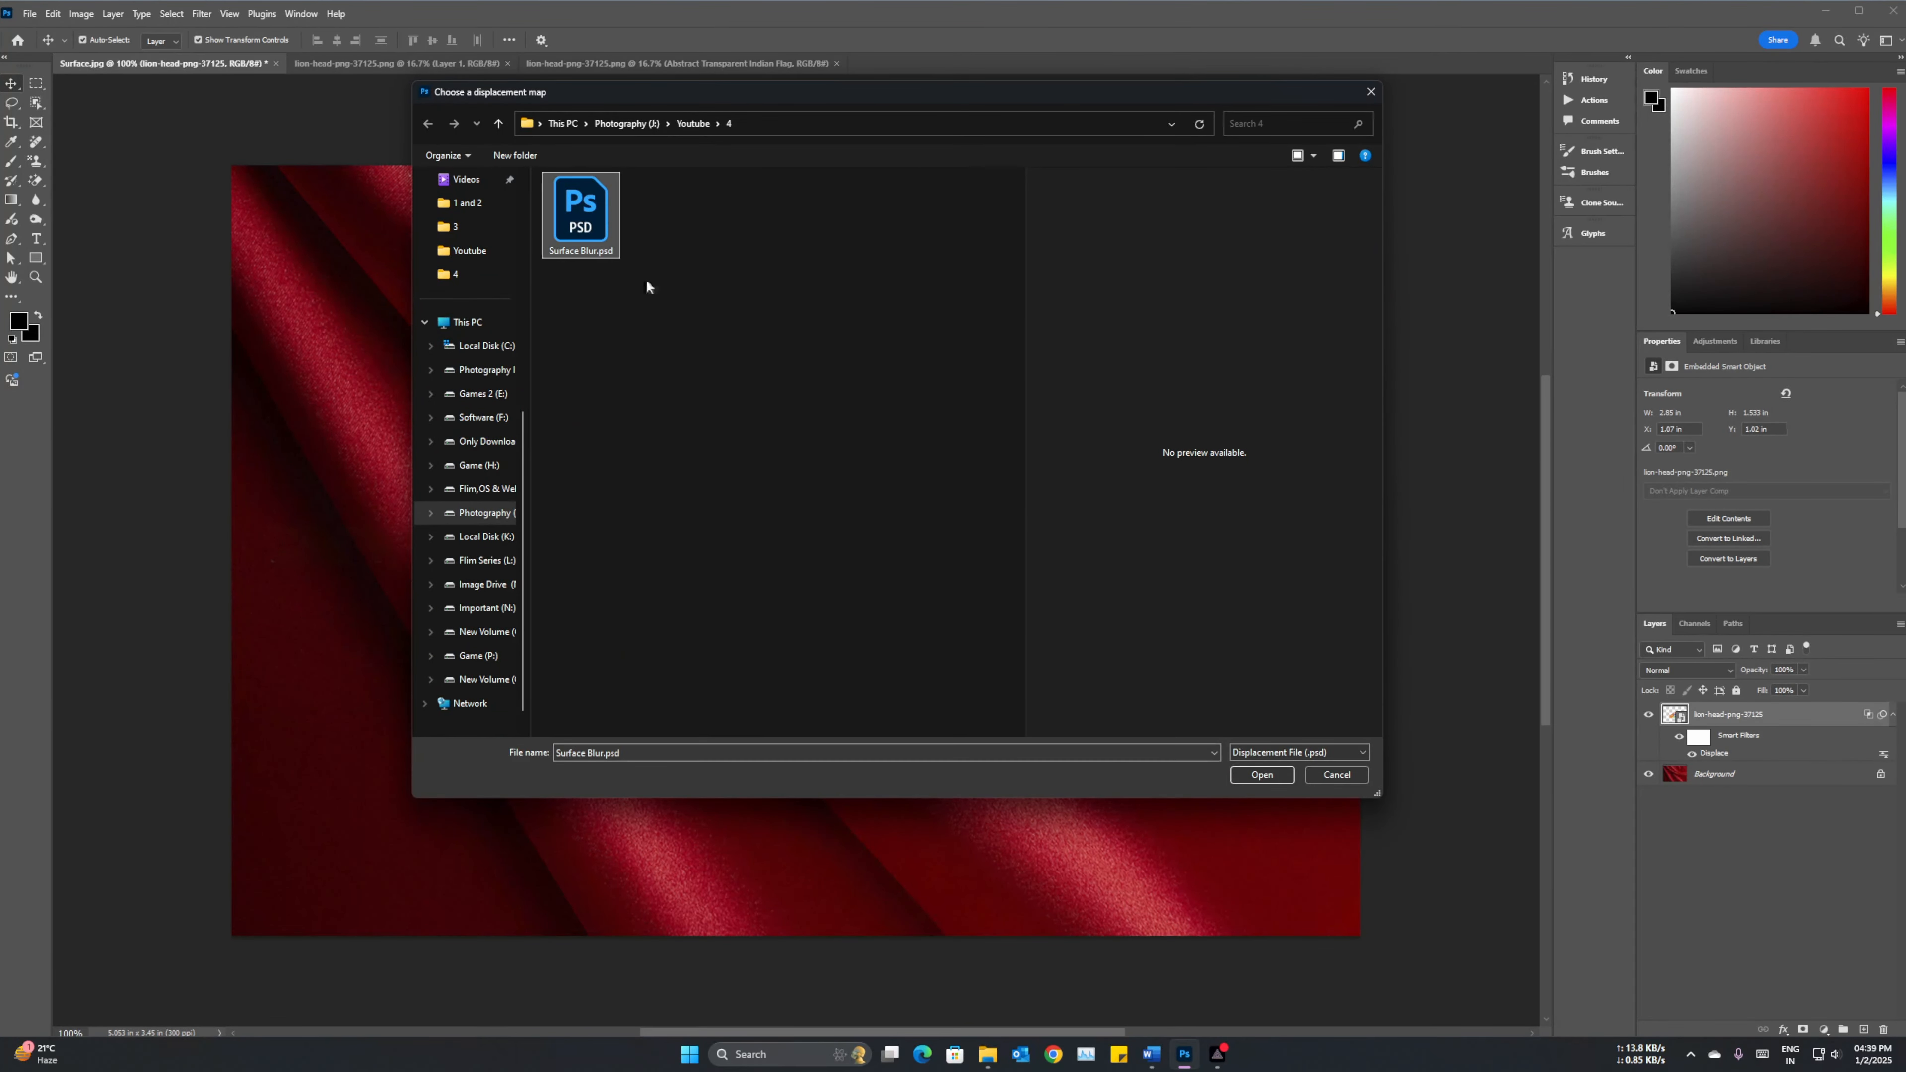
left_click(1263, 774)
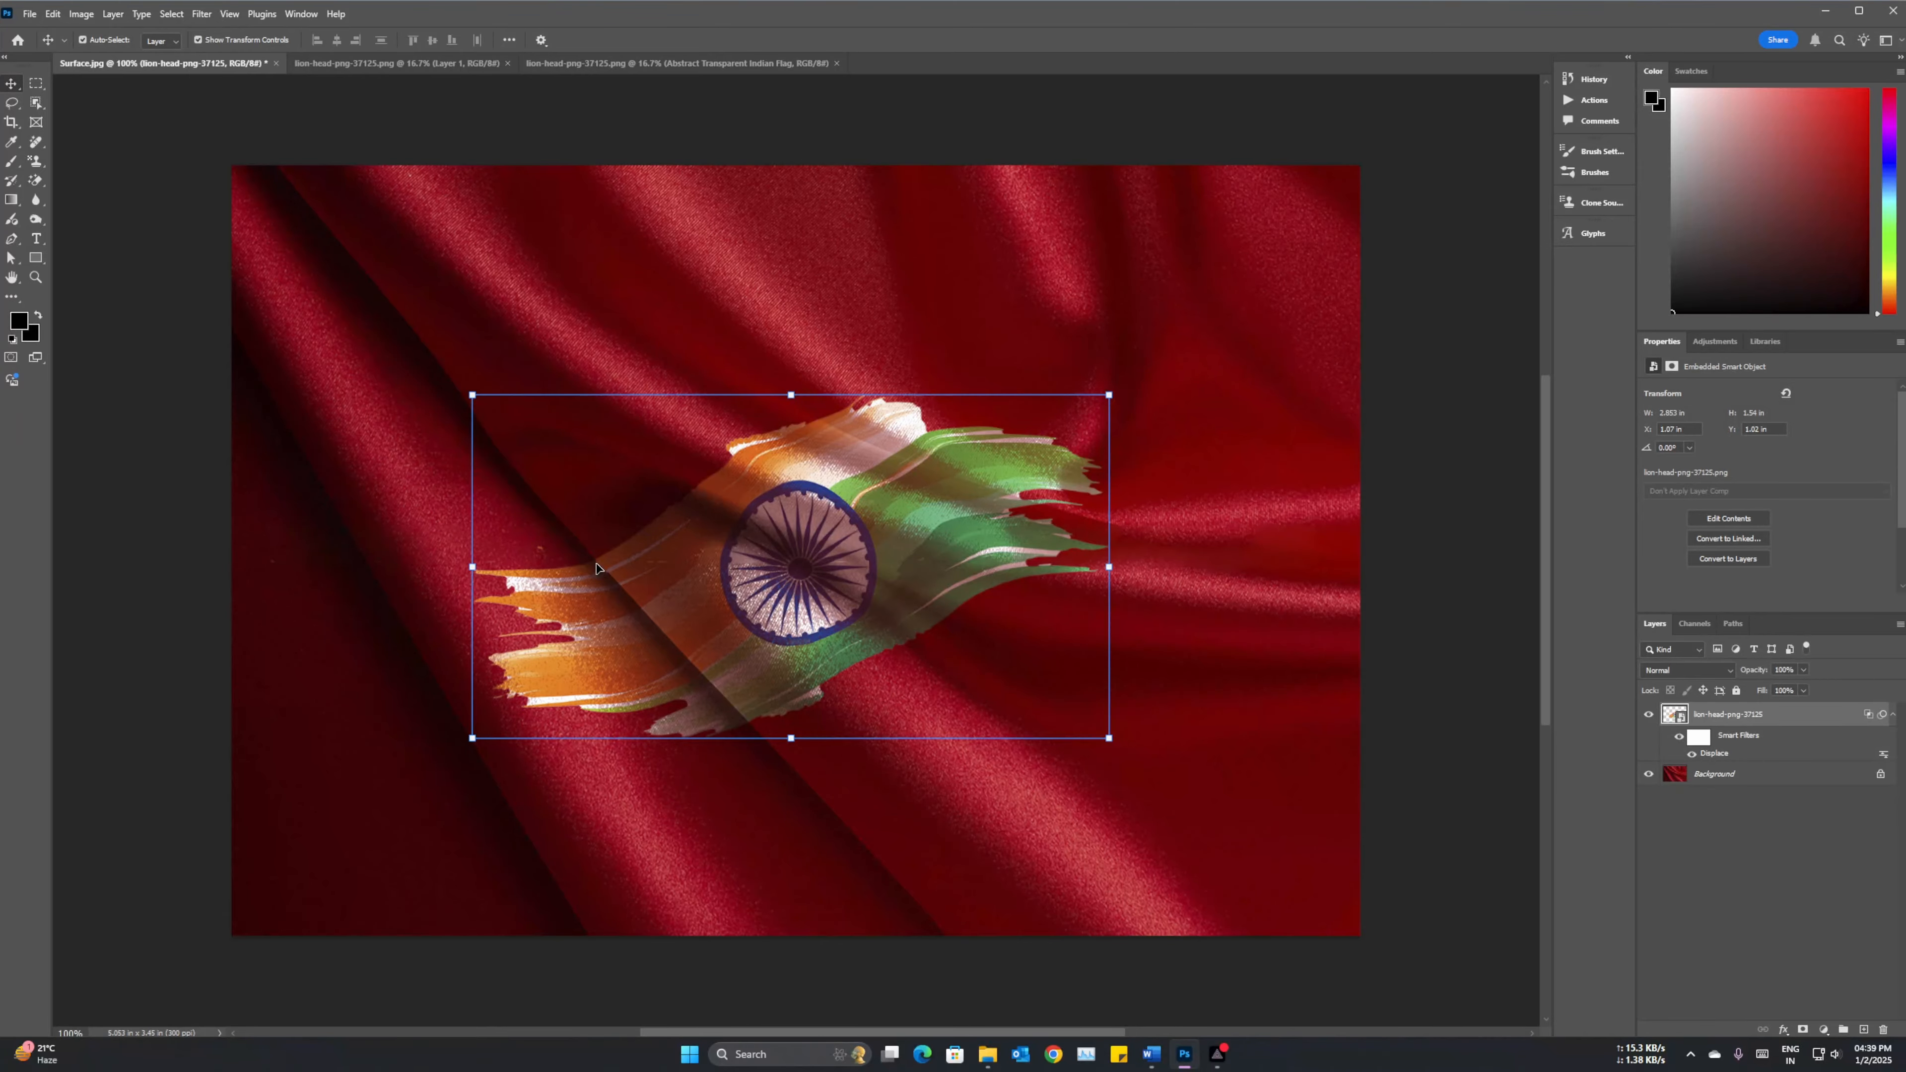
Enlarge the flag Smart Object further across the red fabric and commit the transform.
left_click(1108, 396)
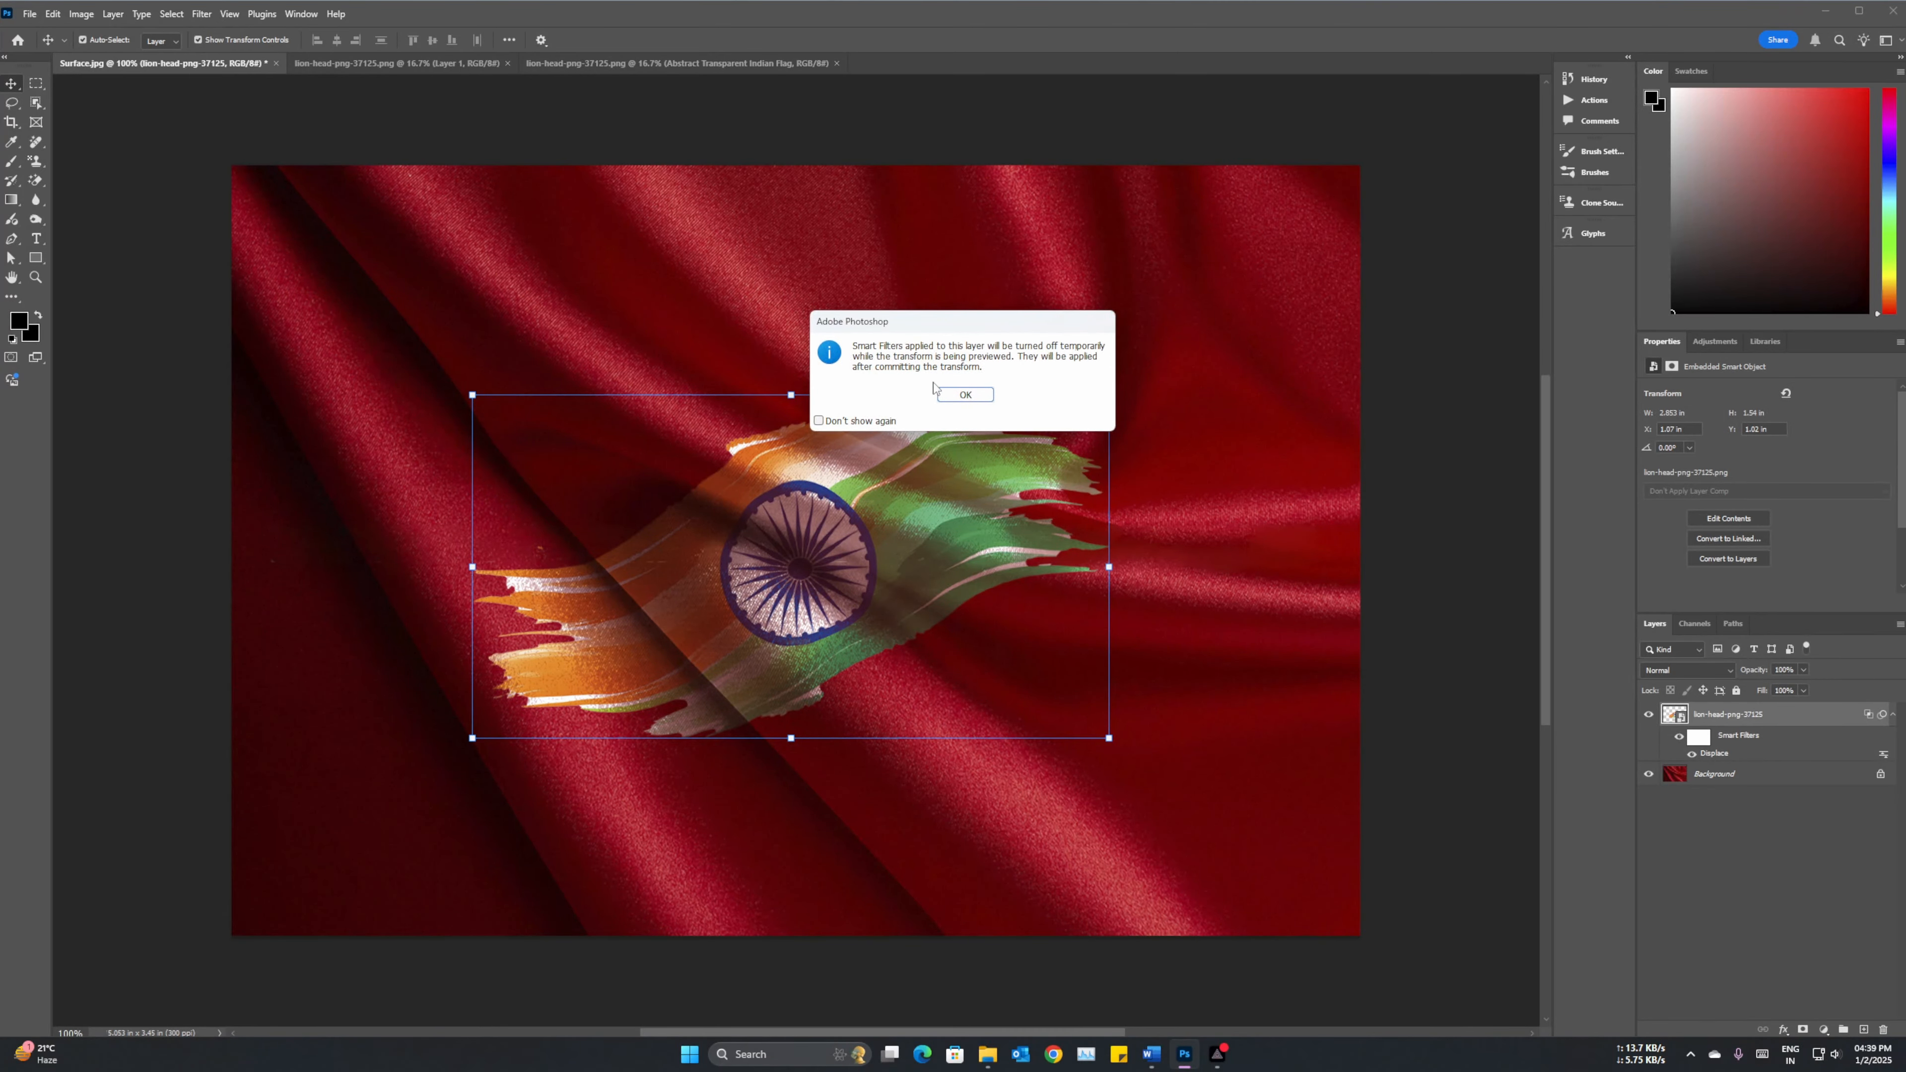
left_click(965, 394)
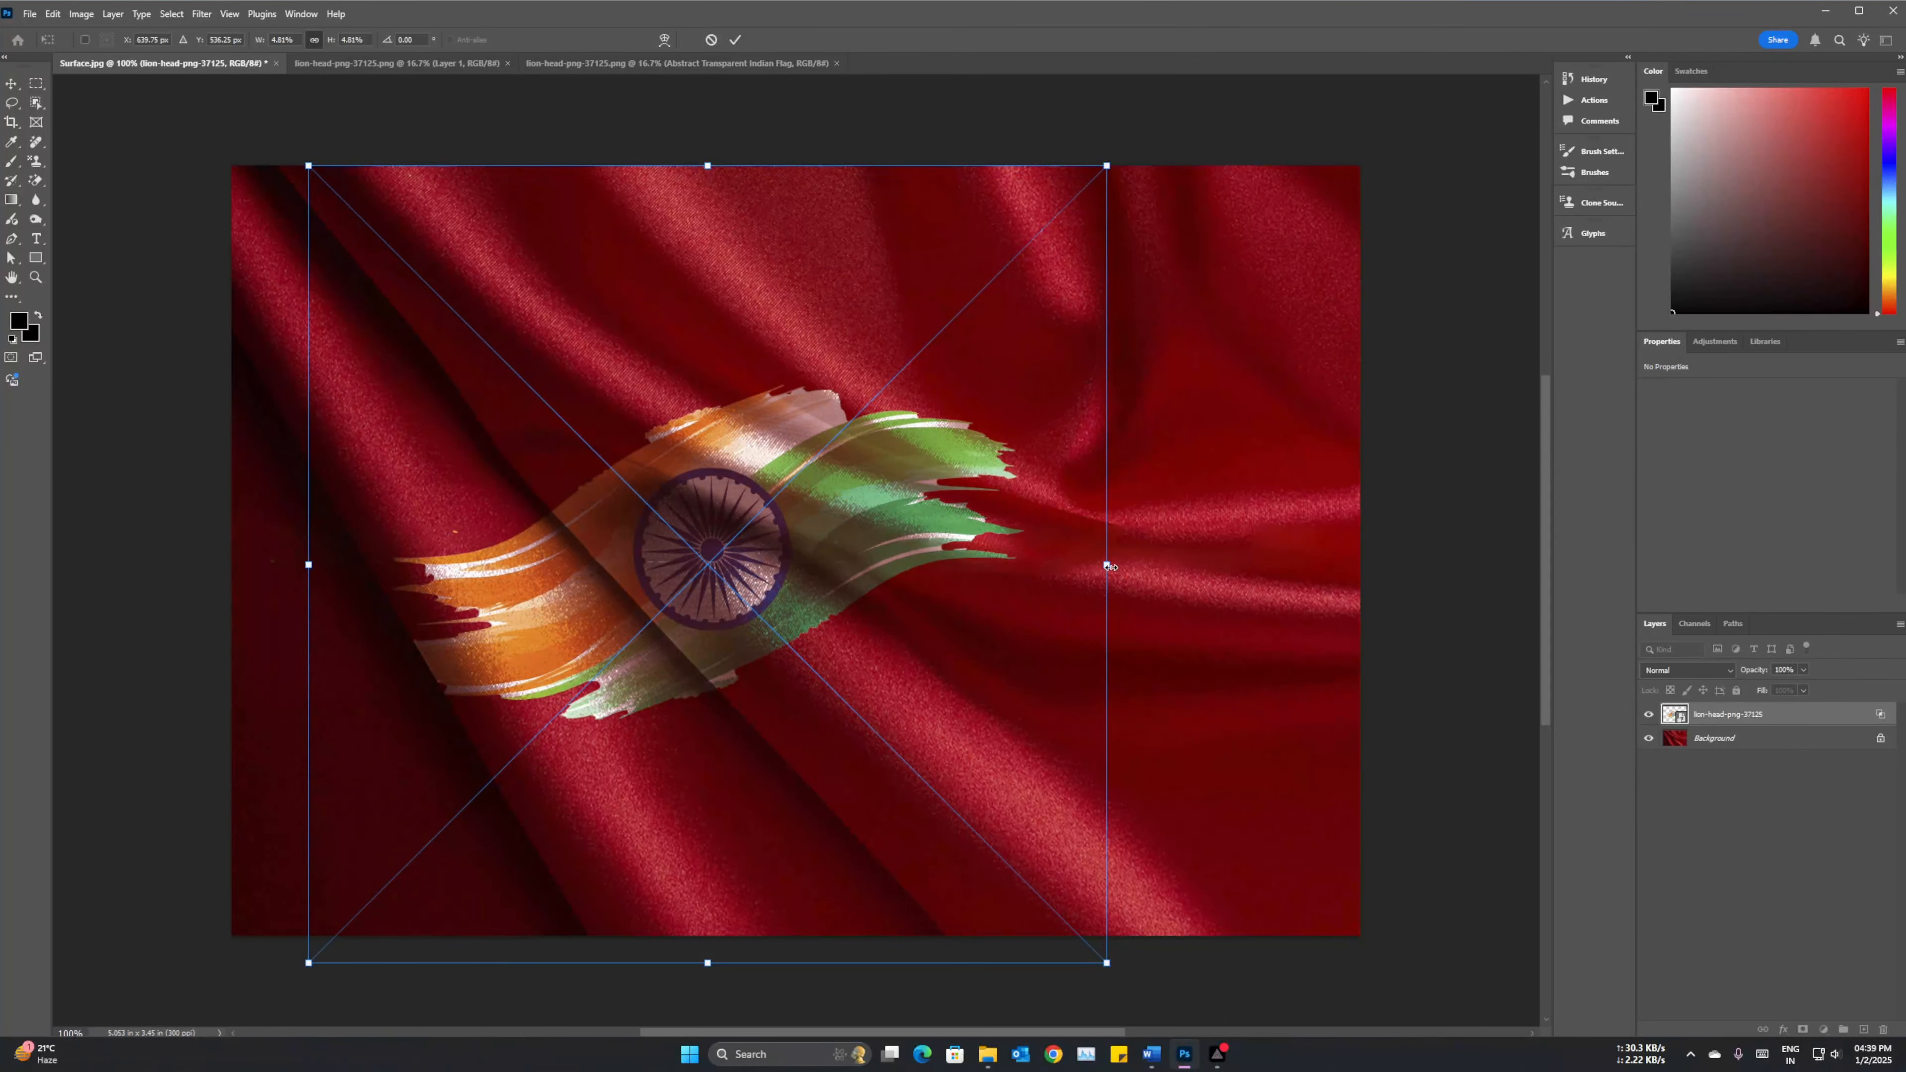
left_click_drag(1108, 566, 1306, 559)
key("Return")
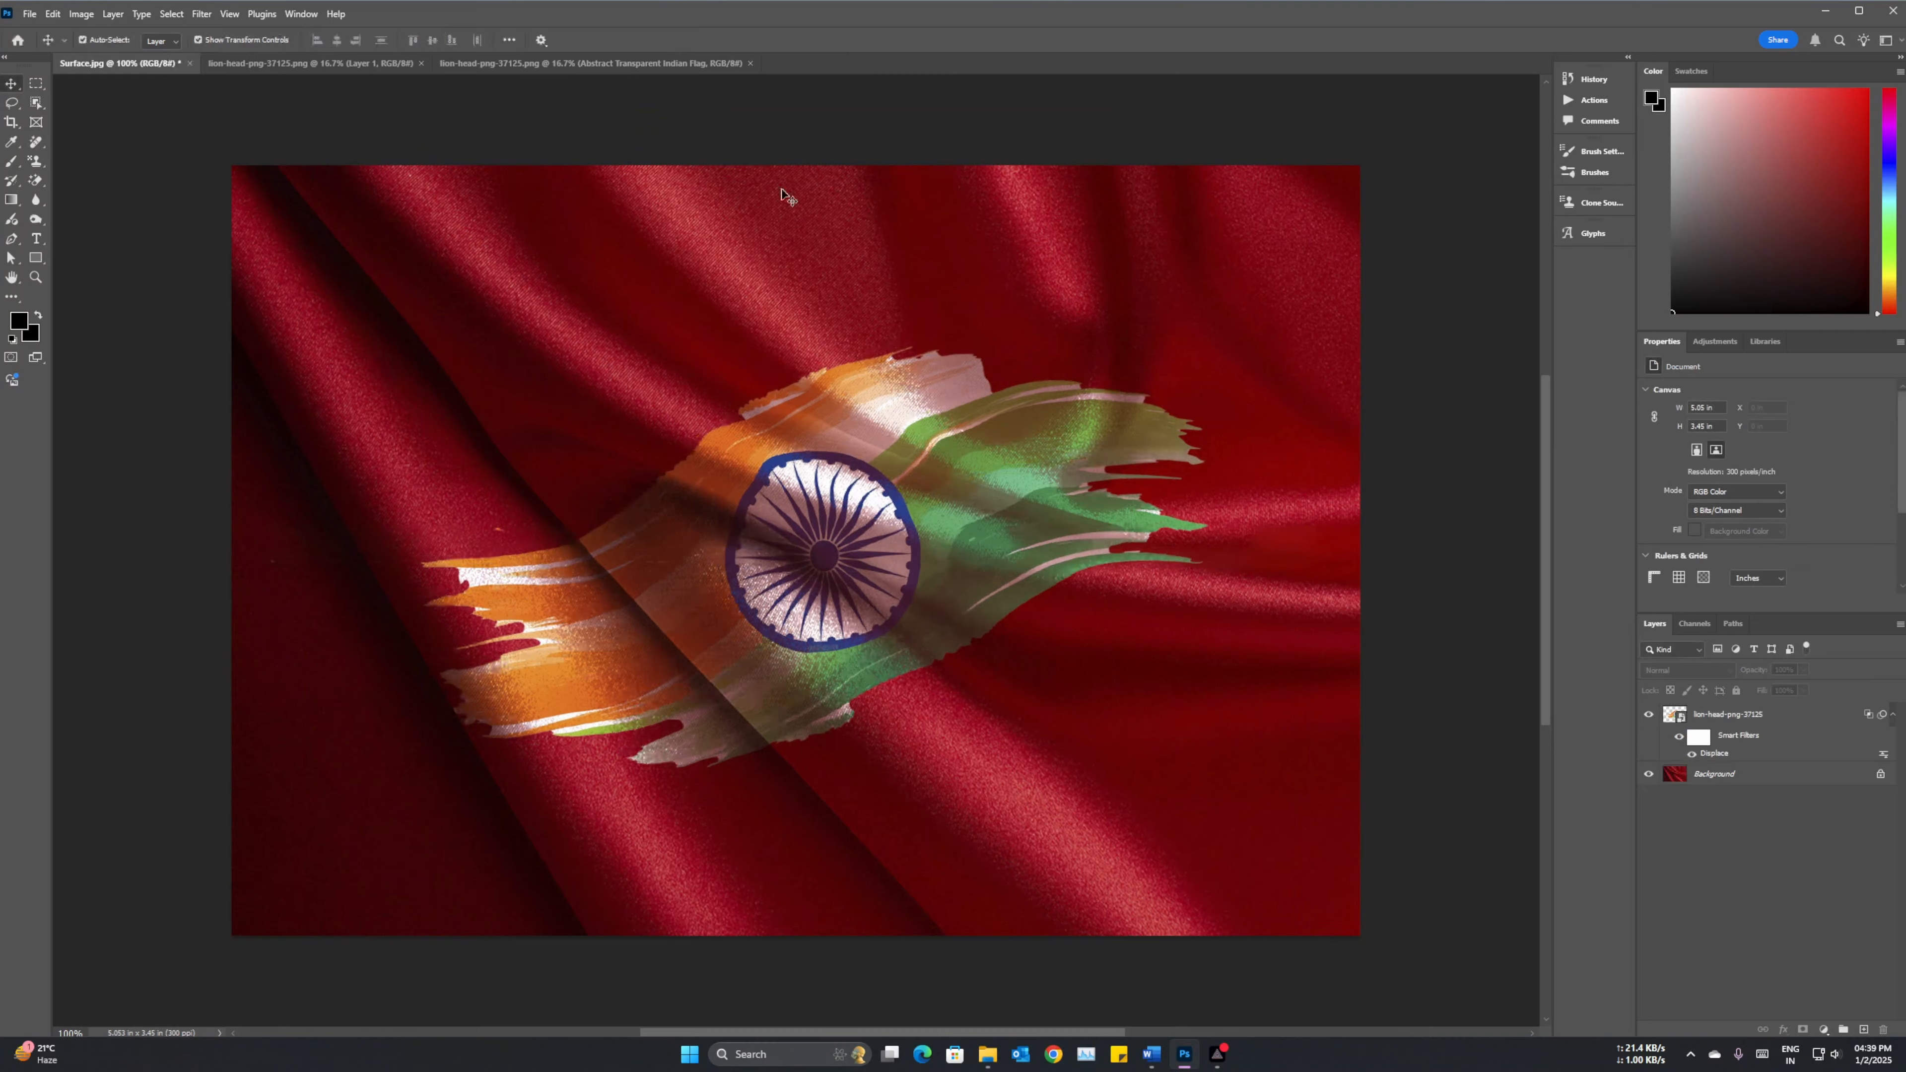
Place Spotify.png from folder 4 into the Smart Object's contents and enlarge it to about 648.77%, spanning the canvas width.
left_click(619, 60)
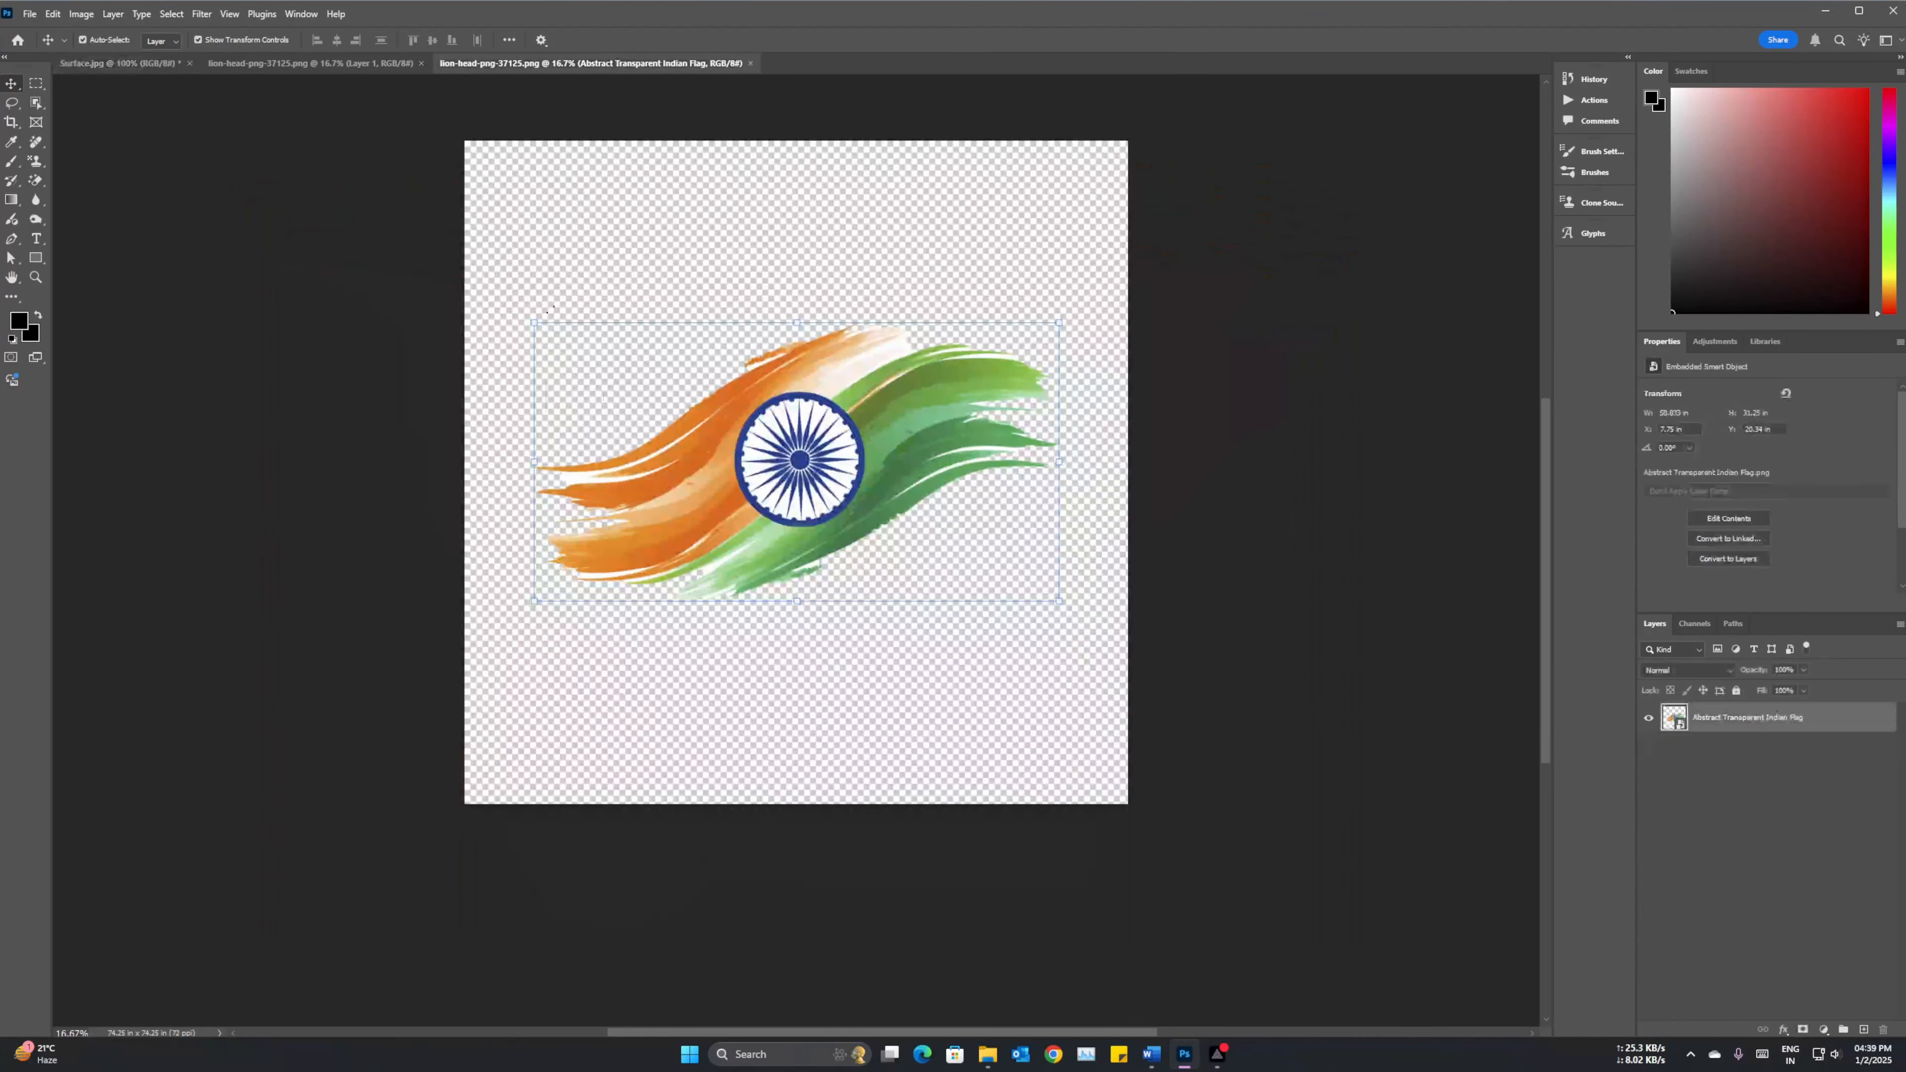
left_click(990, 1056)
left_click(1237, 642)
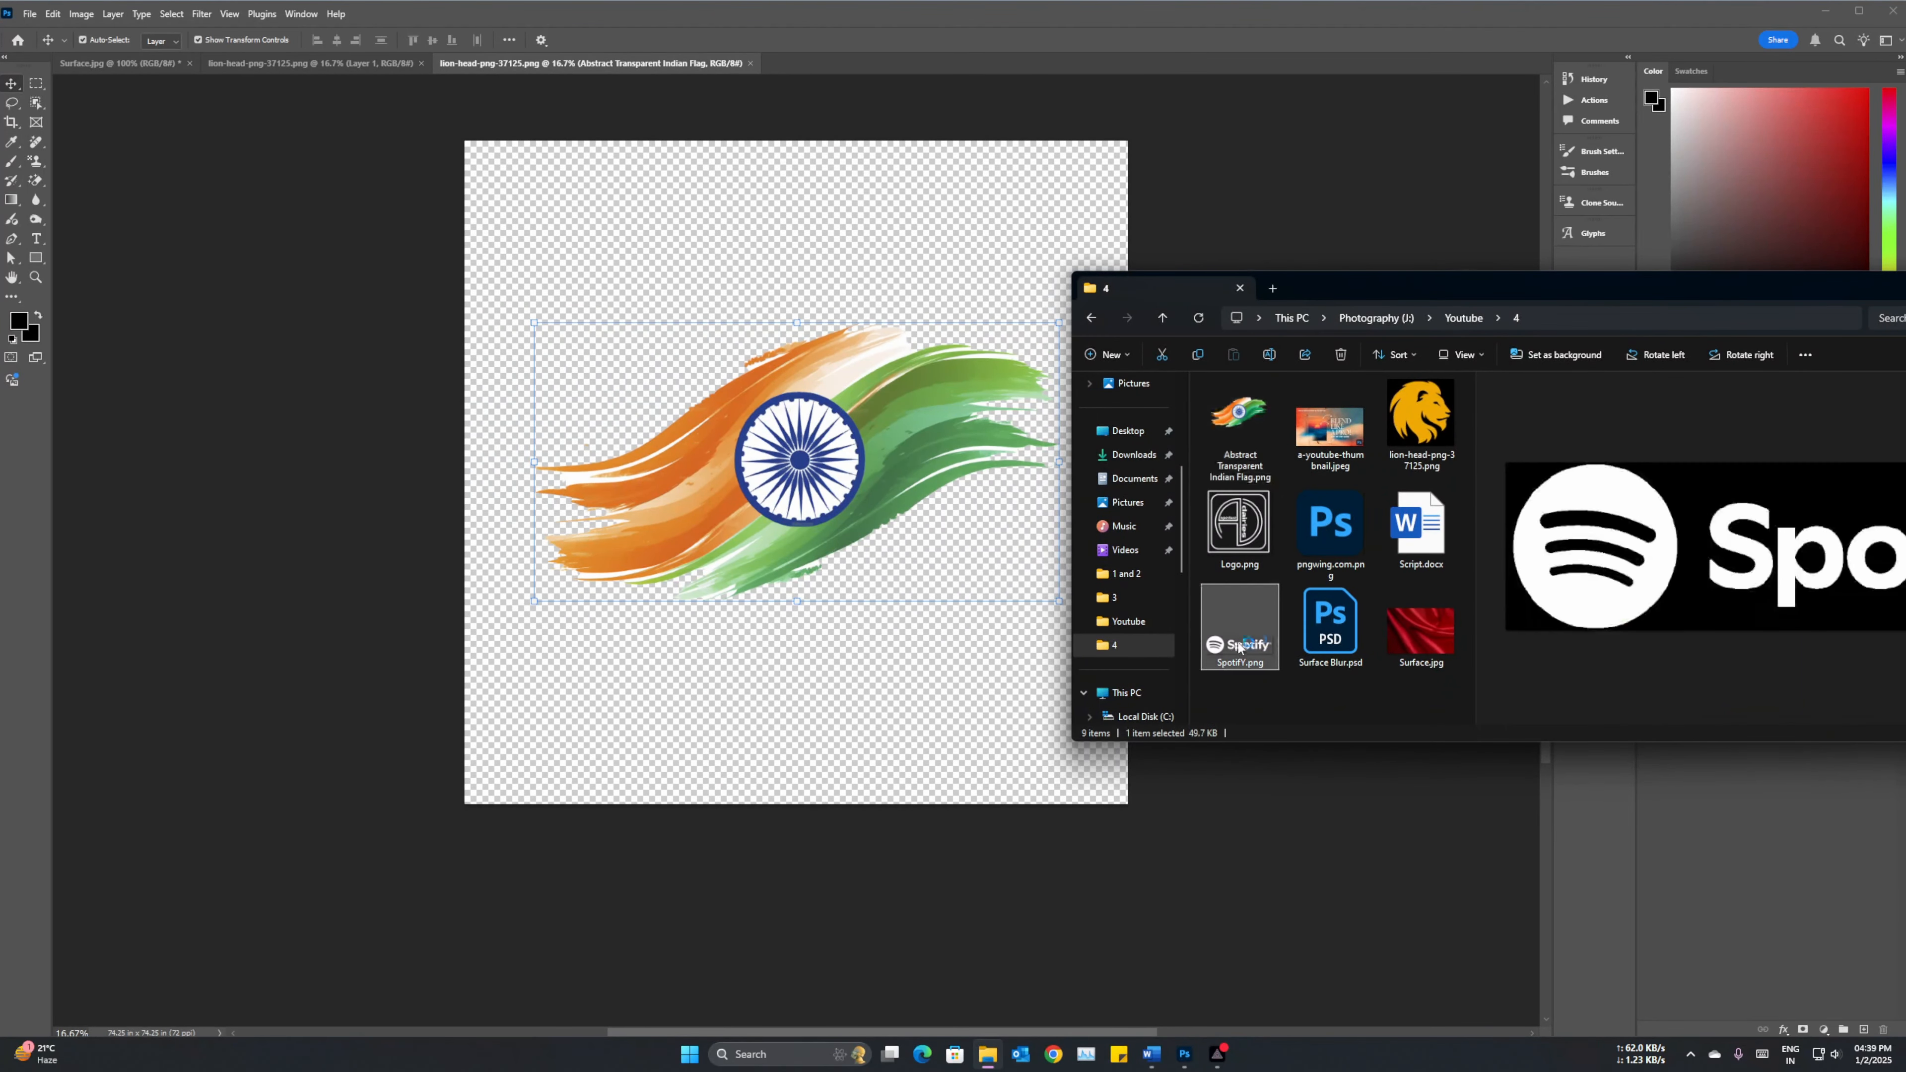
left_click_drag(1238, 642, 1110, 560)
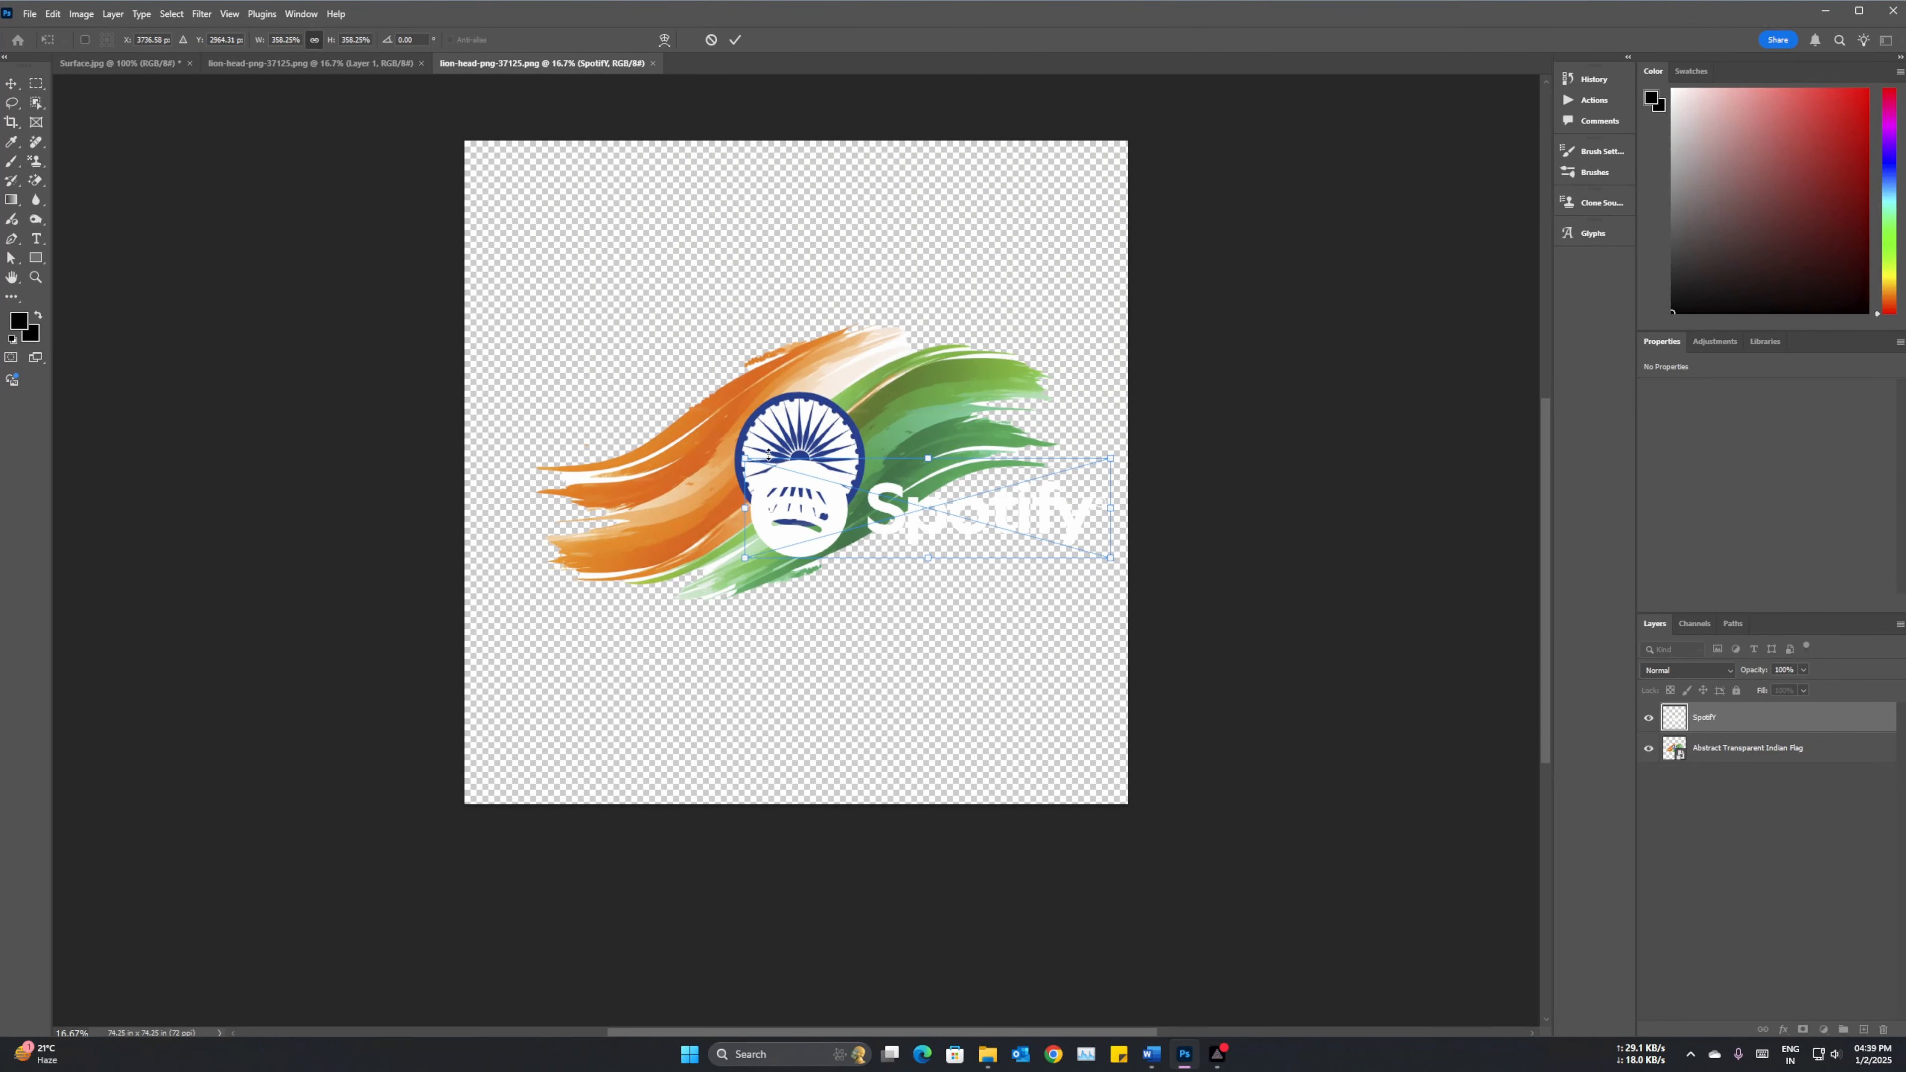
left_click_drag(1111, 467, 1128, 450)
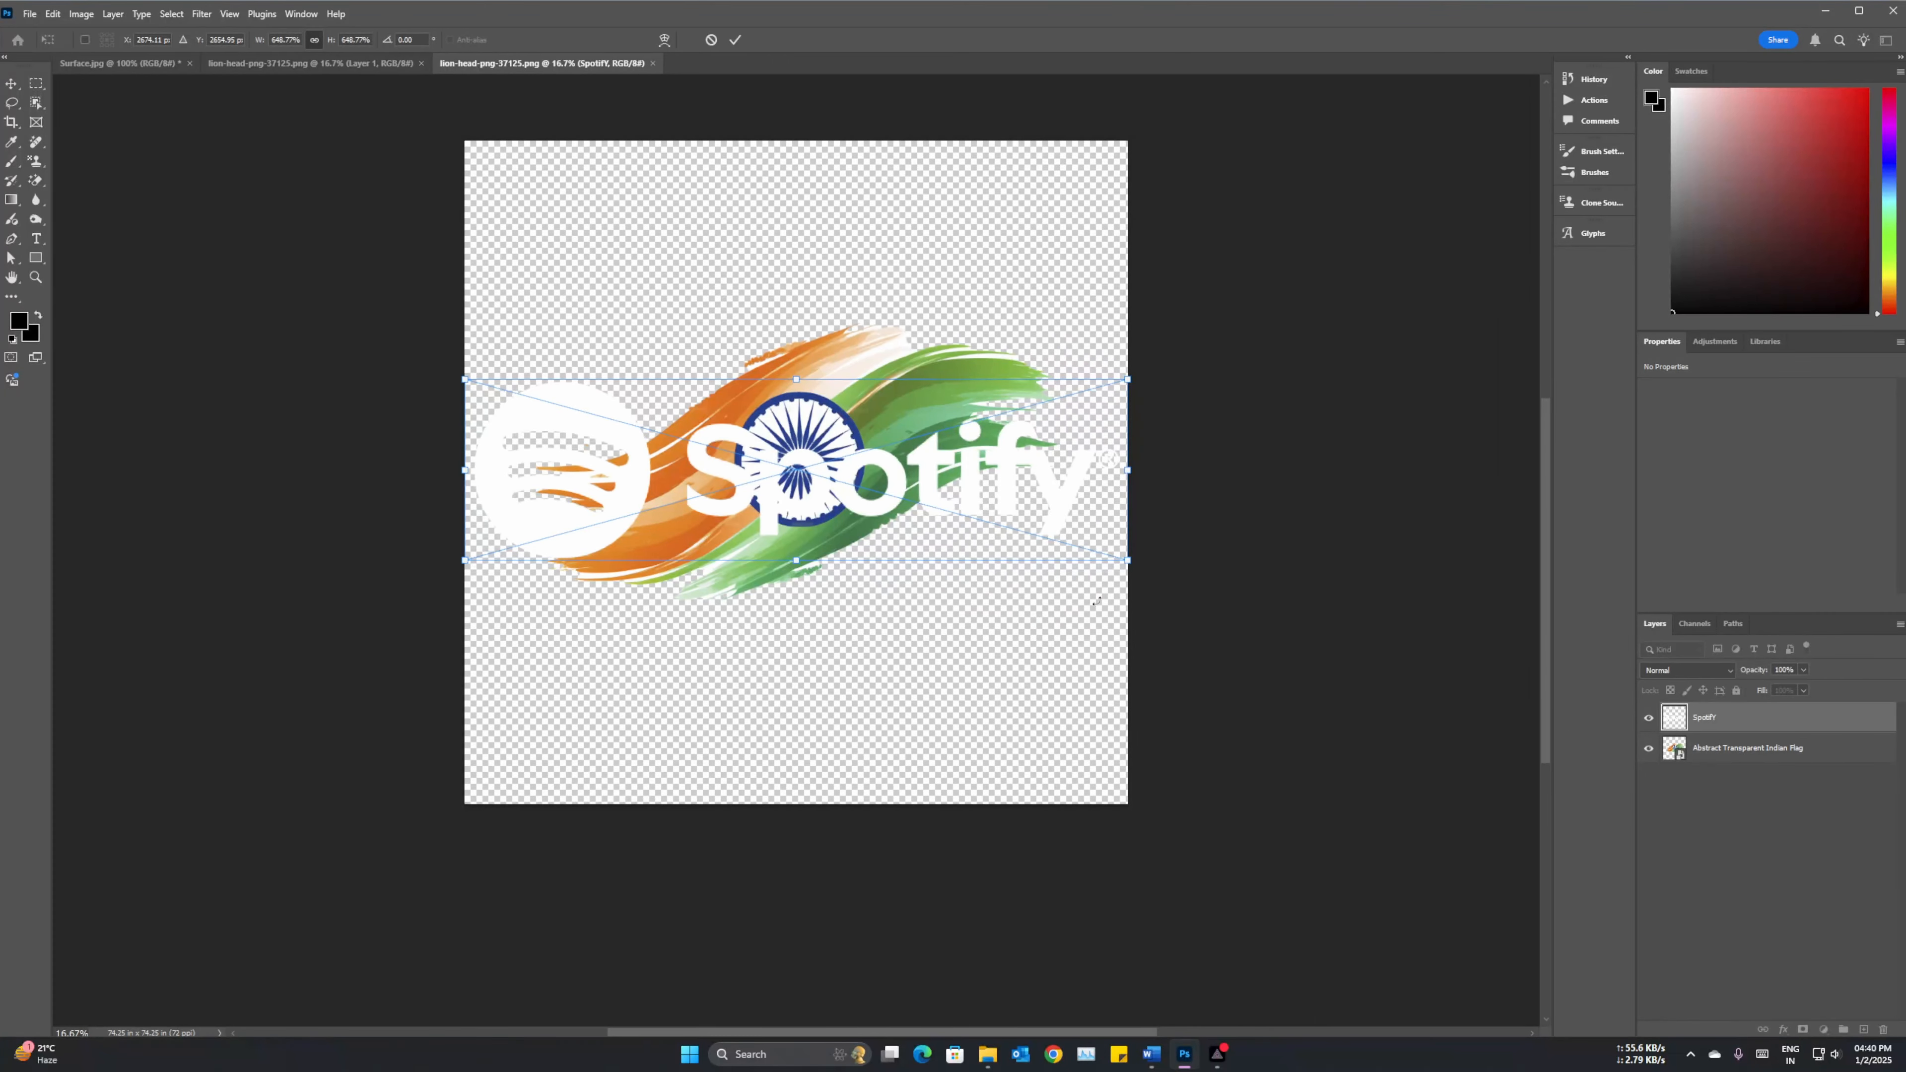
key("Return")
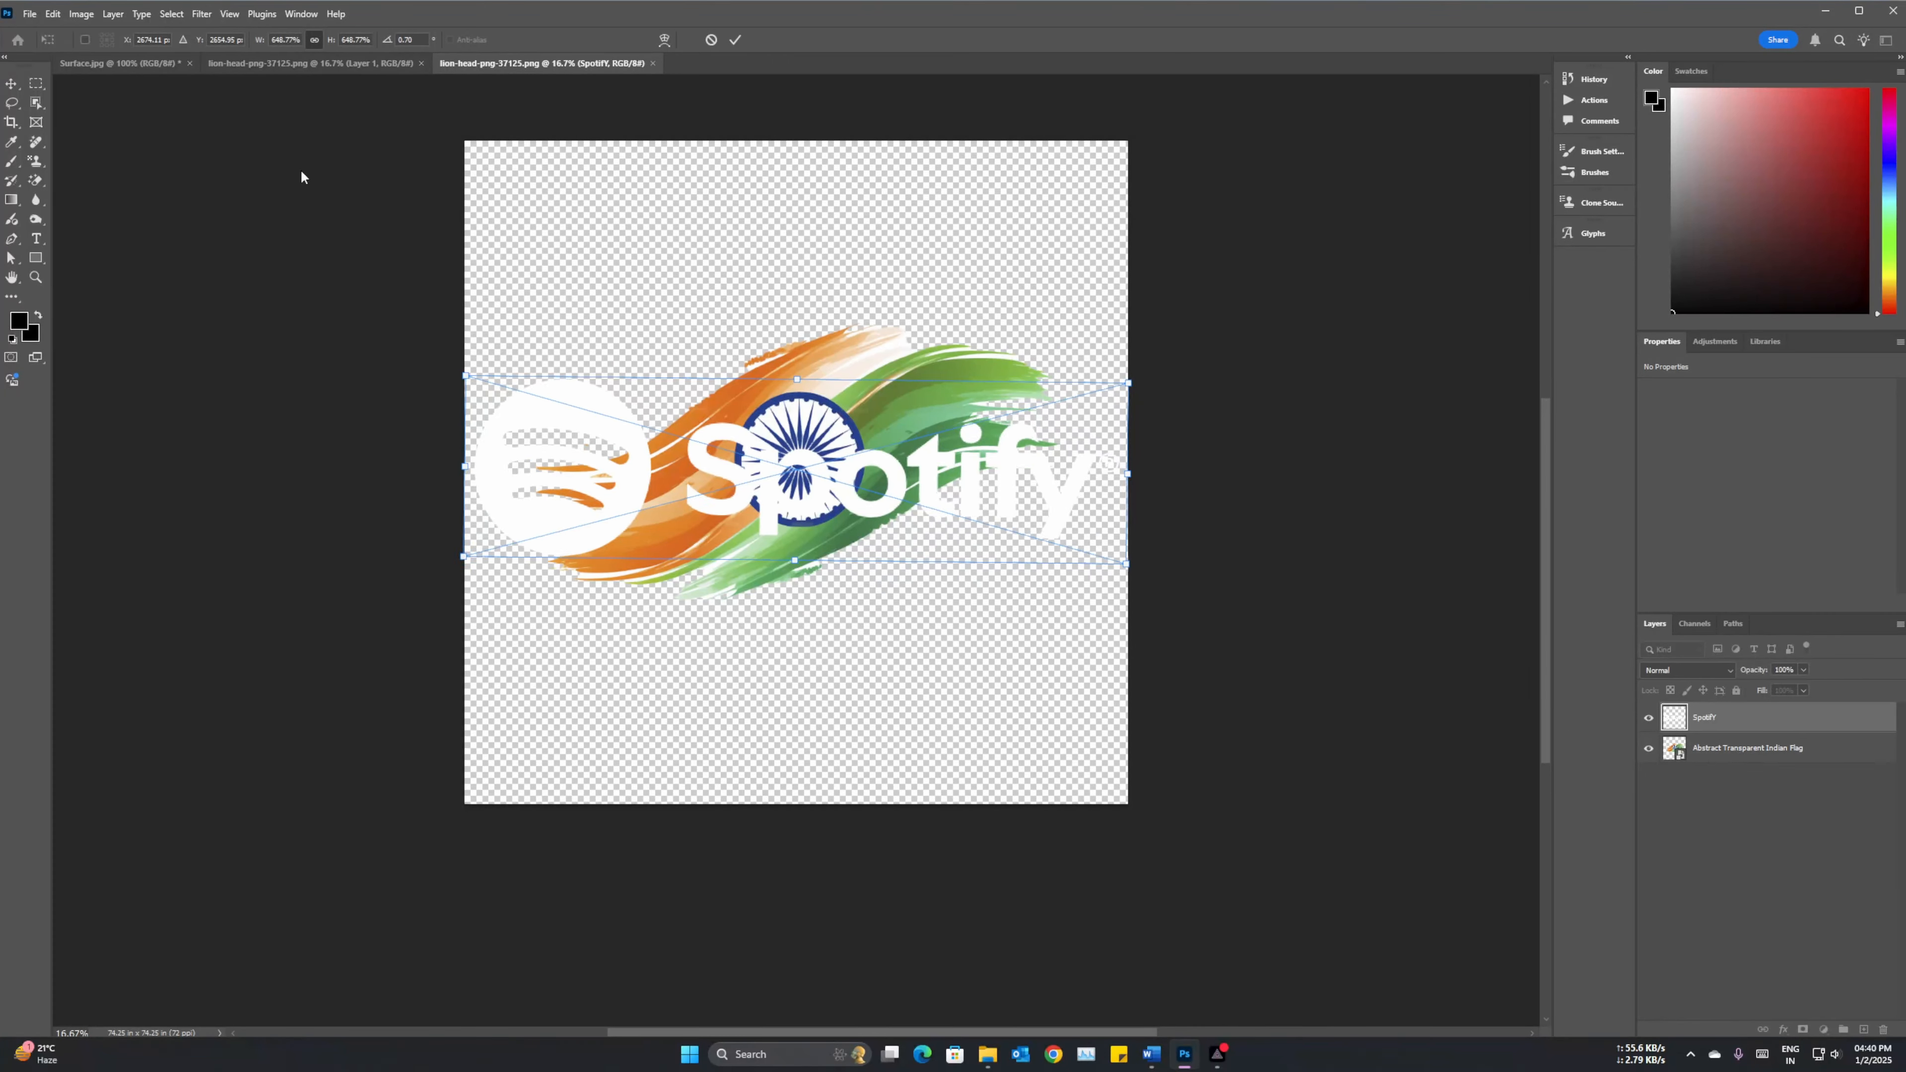
Delete the Indian flag layer, save the Smart Object's contents, and return to Surface.jpg.
left_click(1724, 747)
key("Delete")
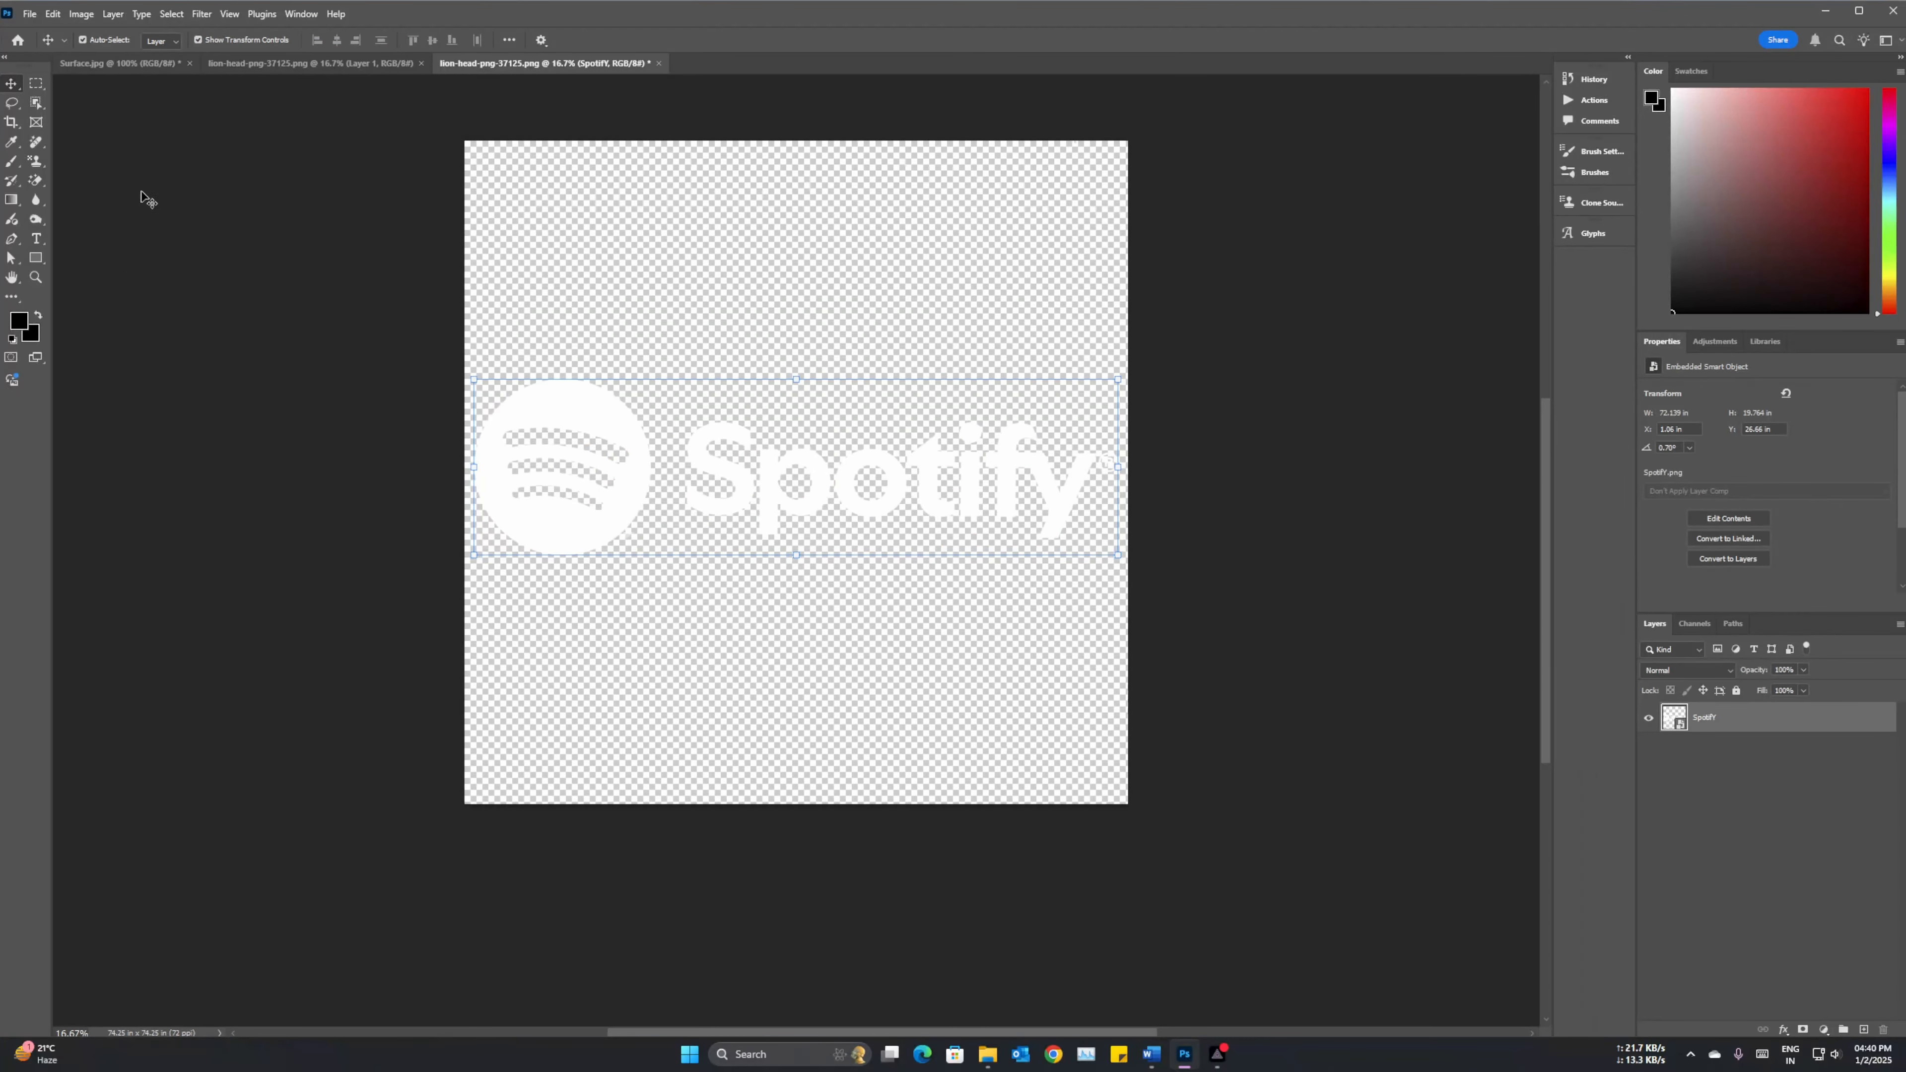
key("ctrl+s")
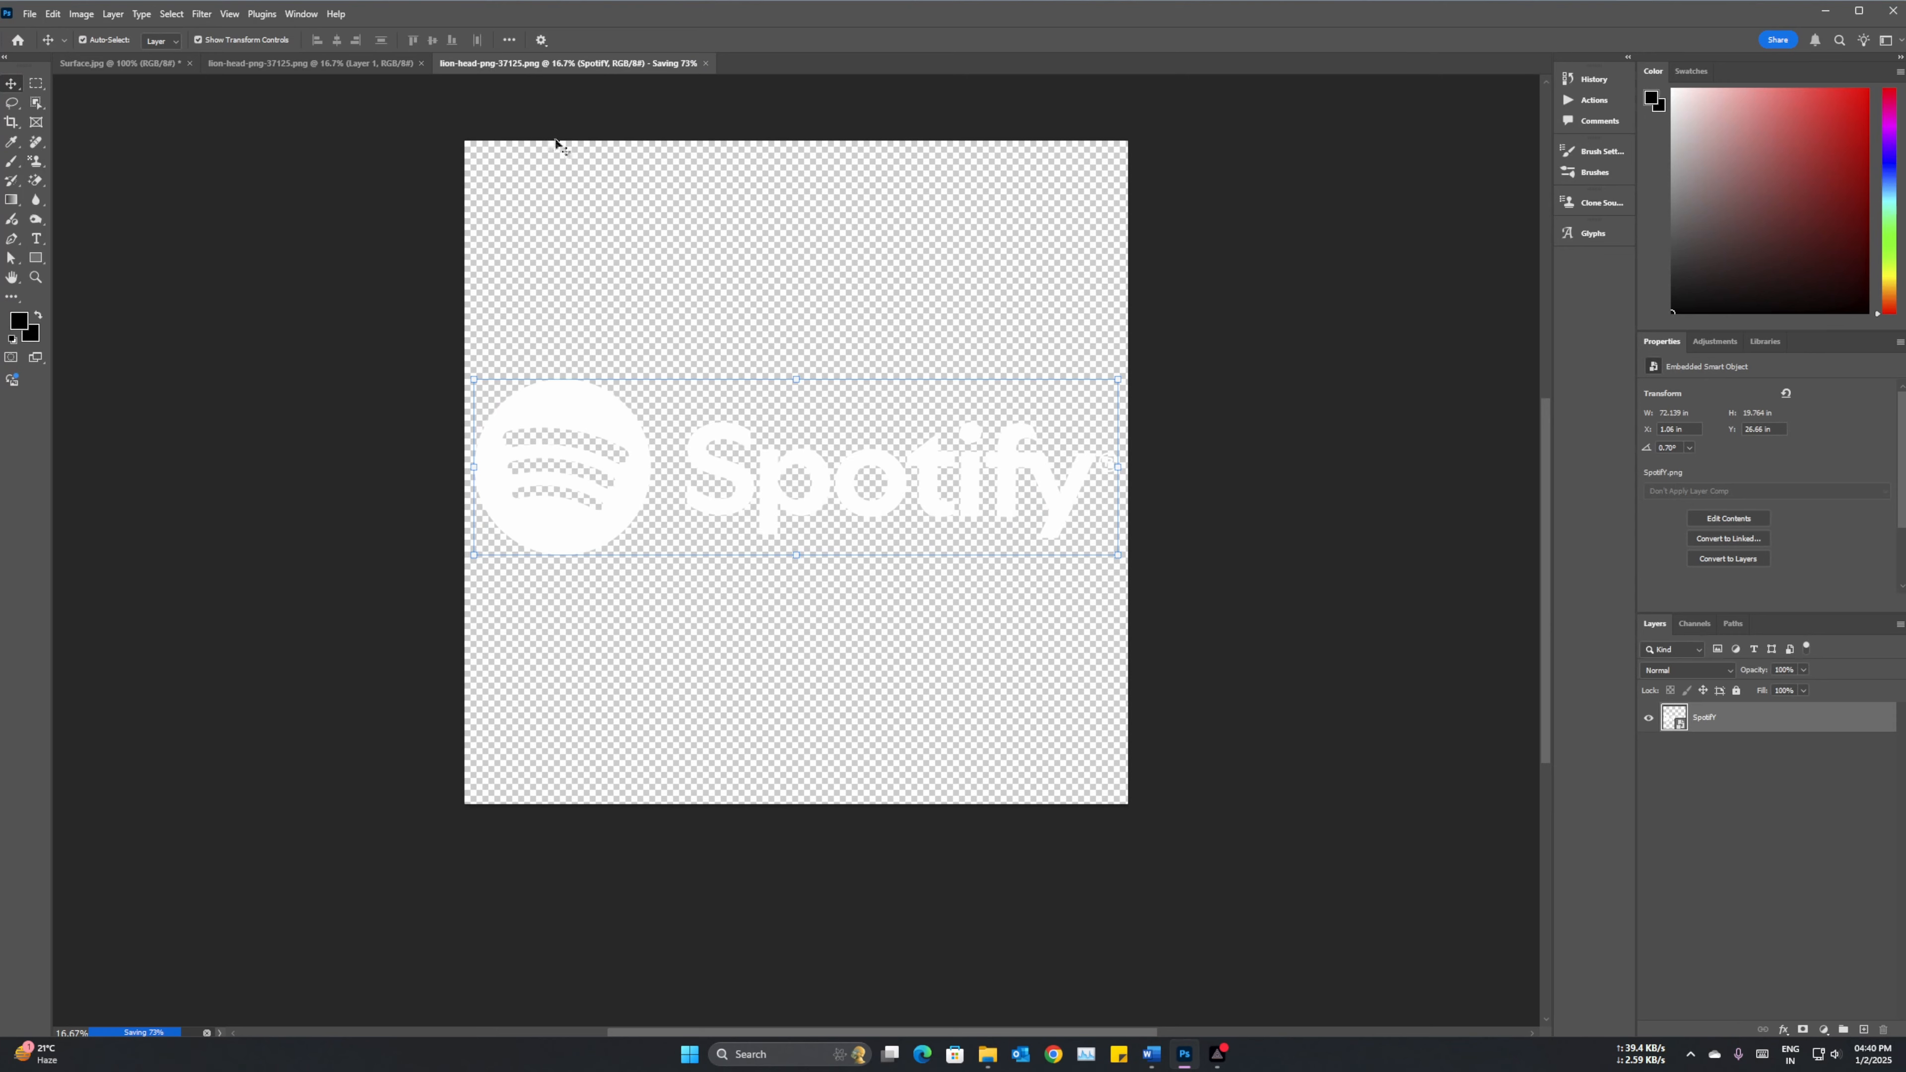
left_click(150, 66)
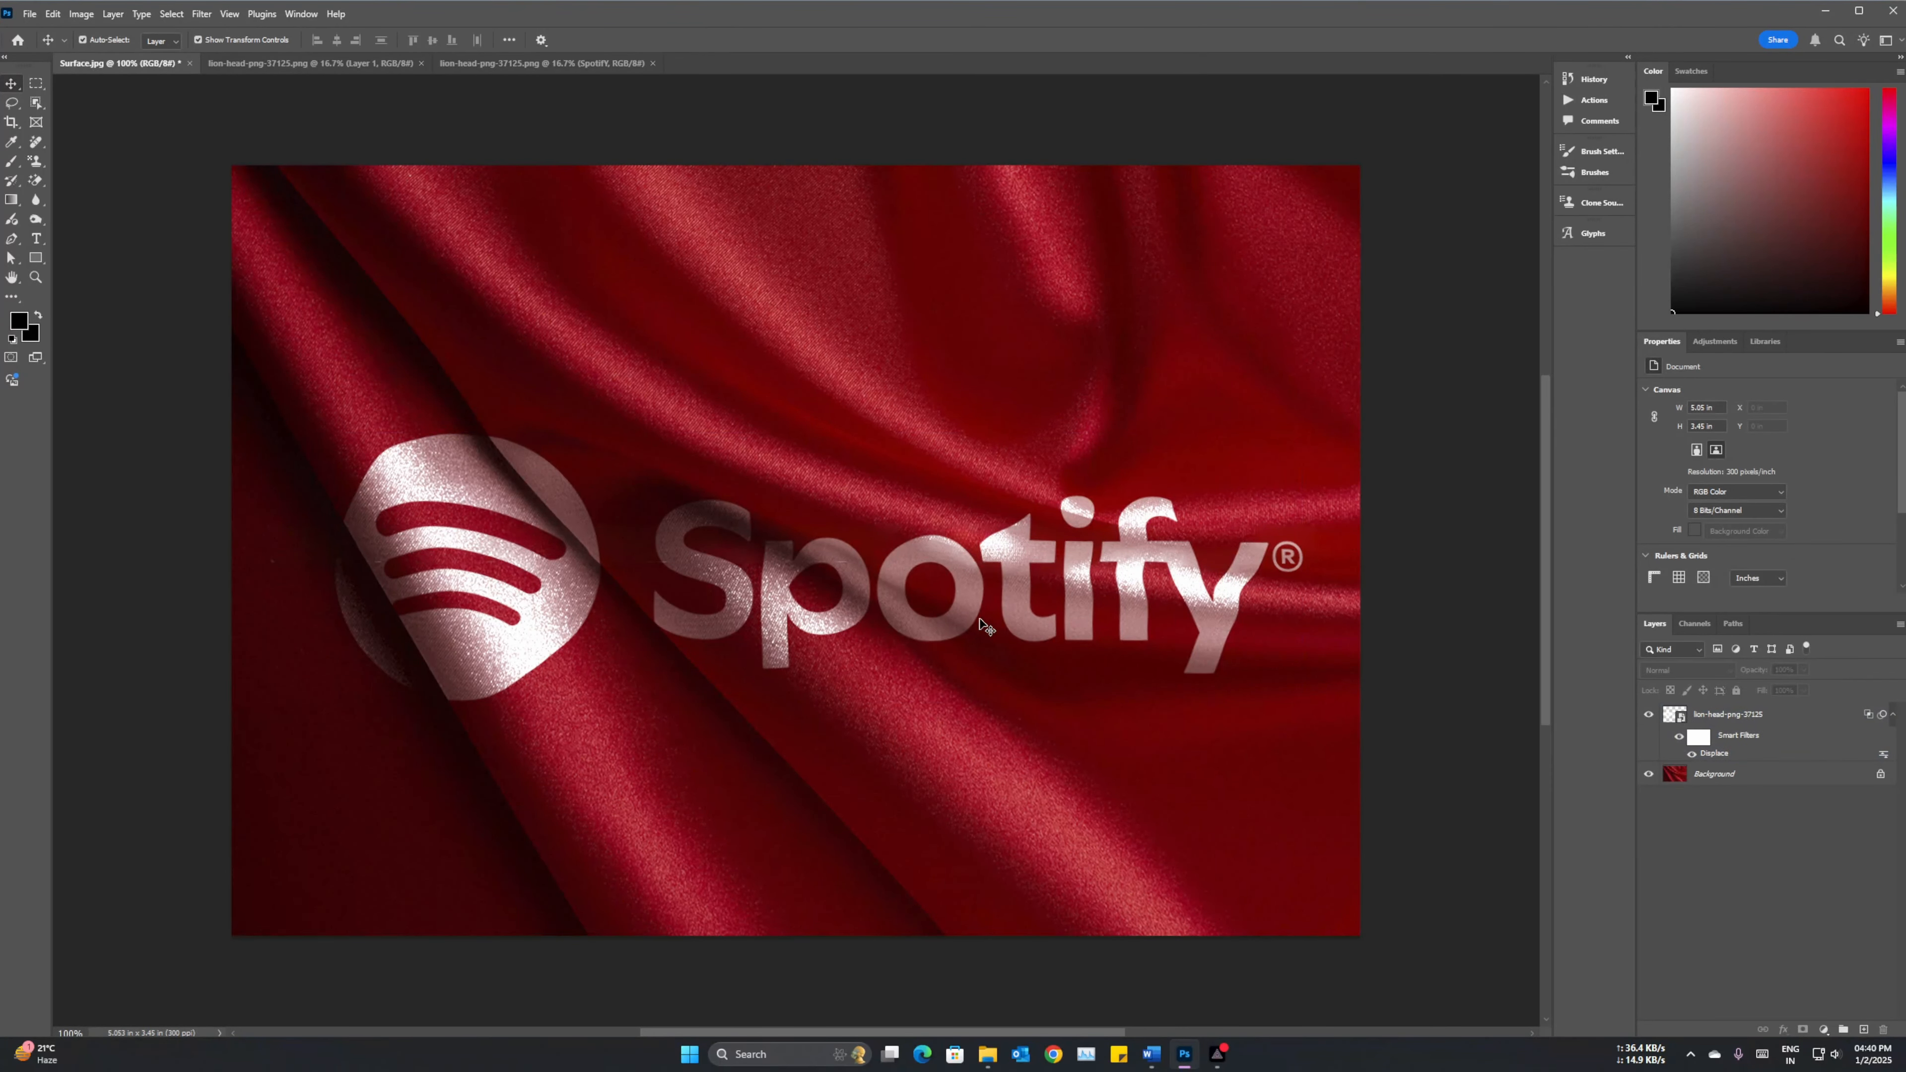
left_click(1724, 753)
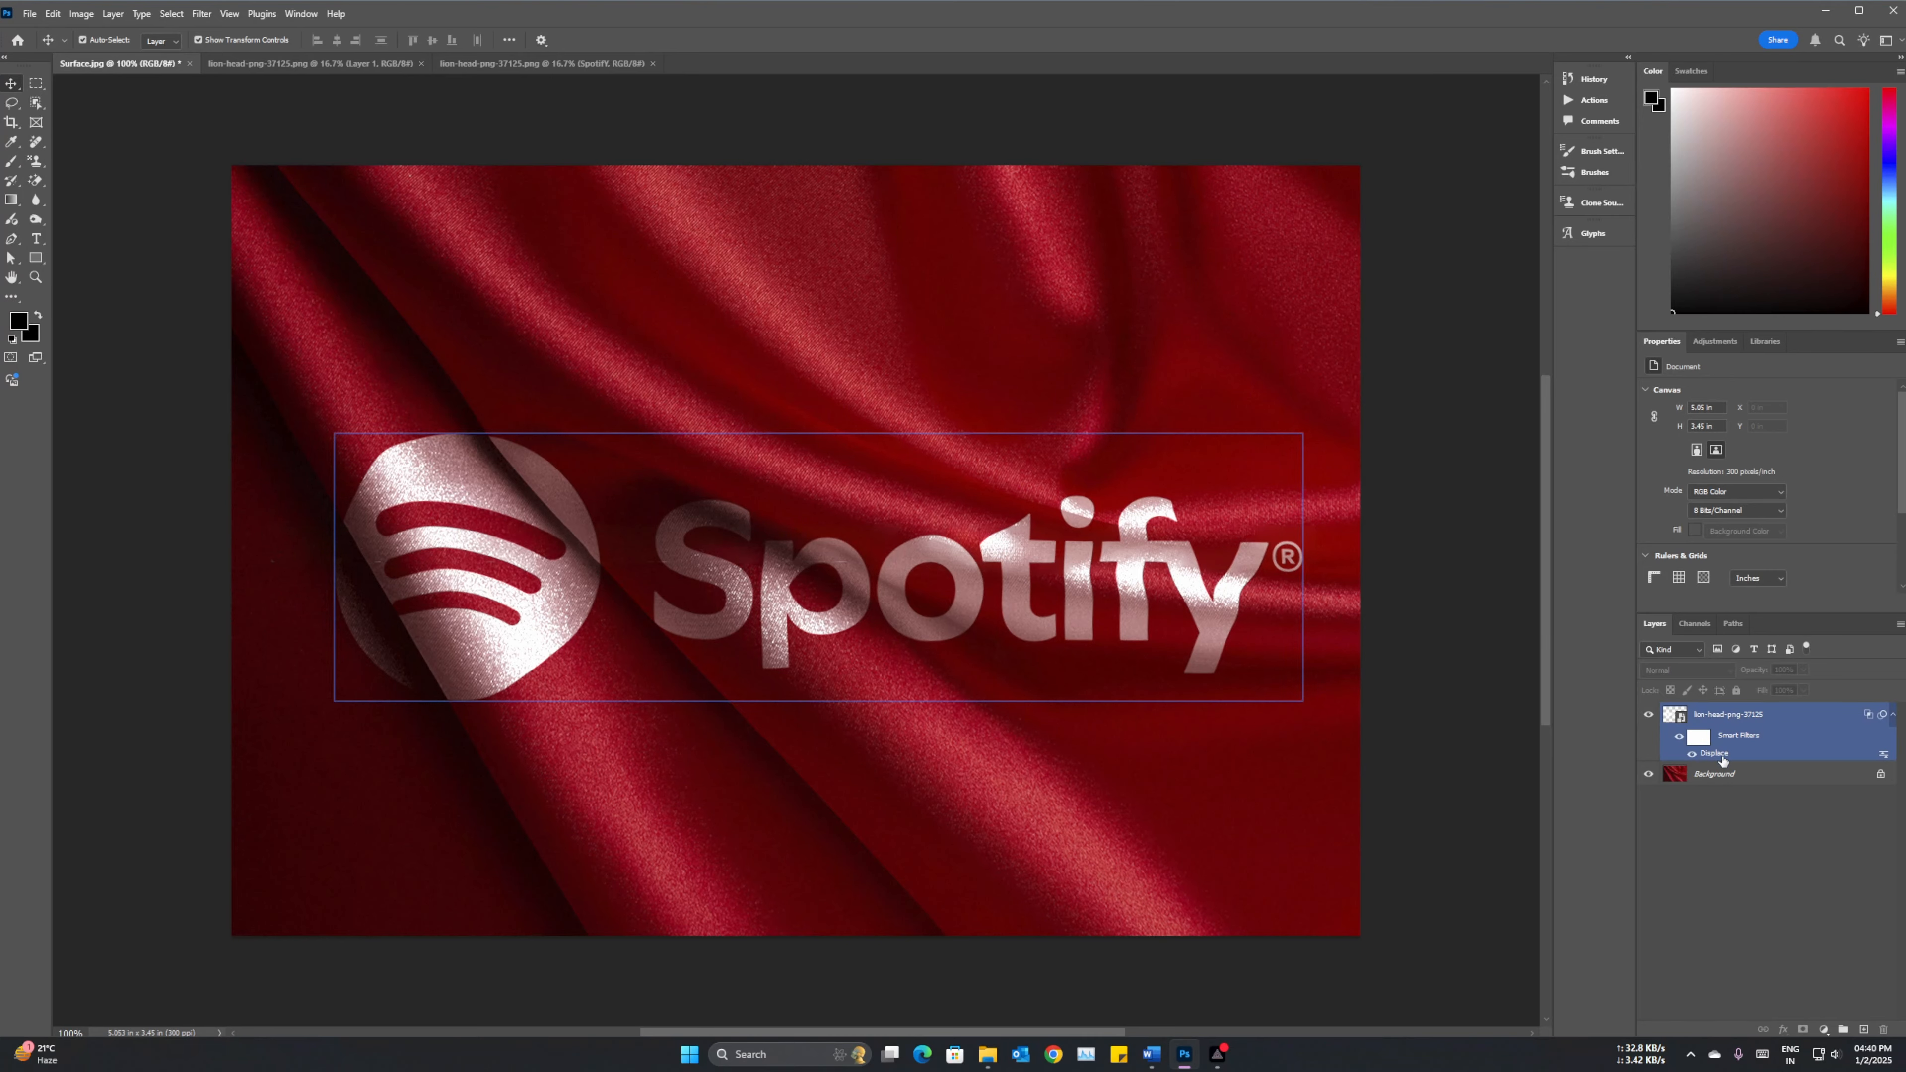
double_click(1715, 753)
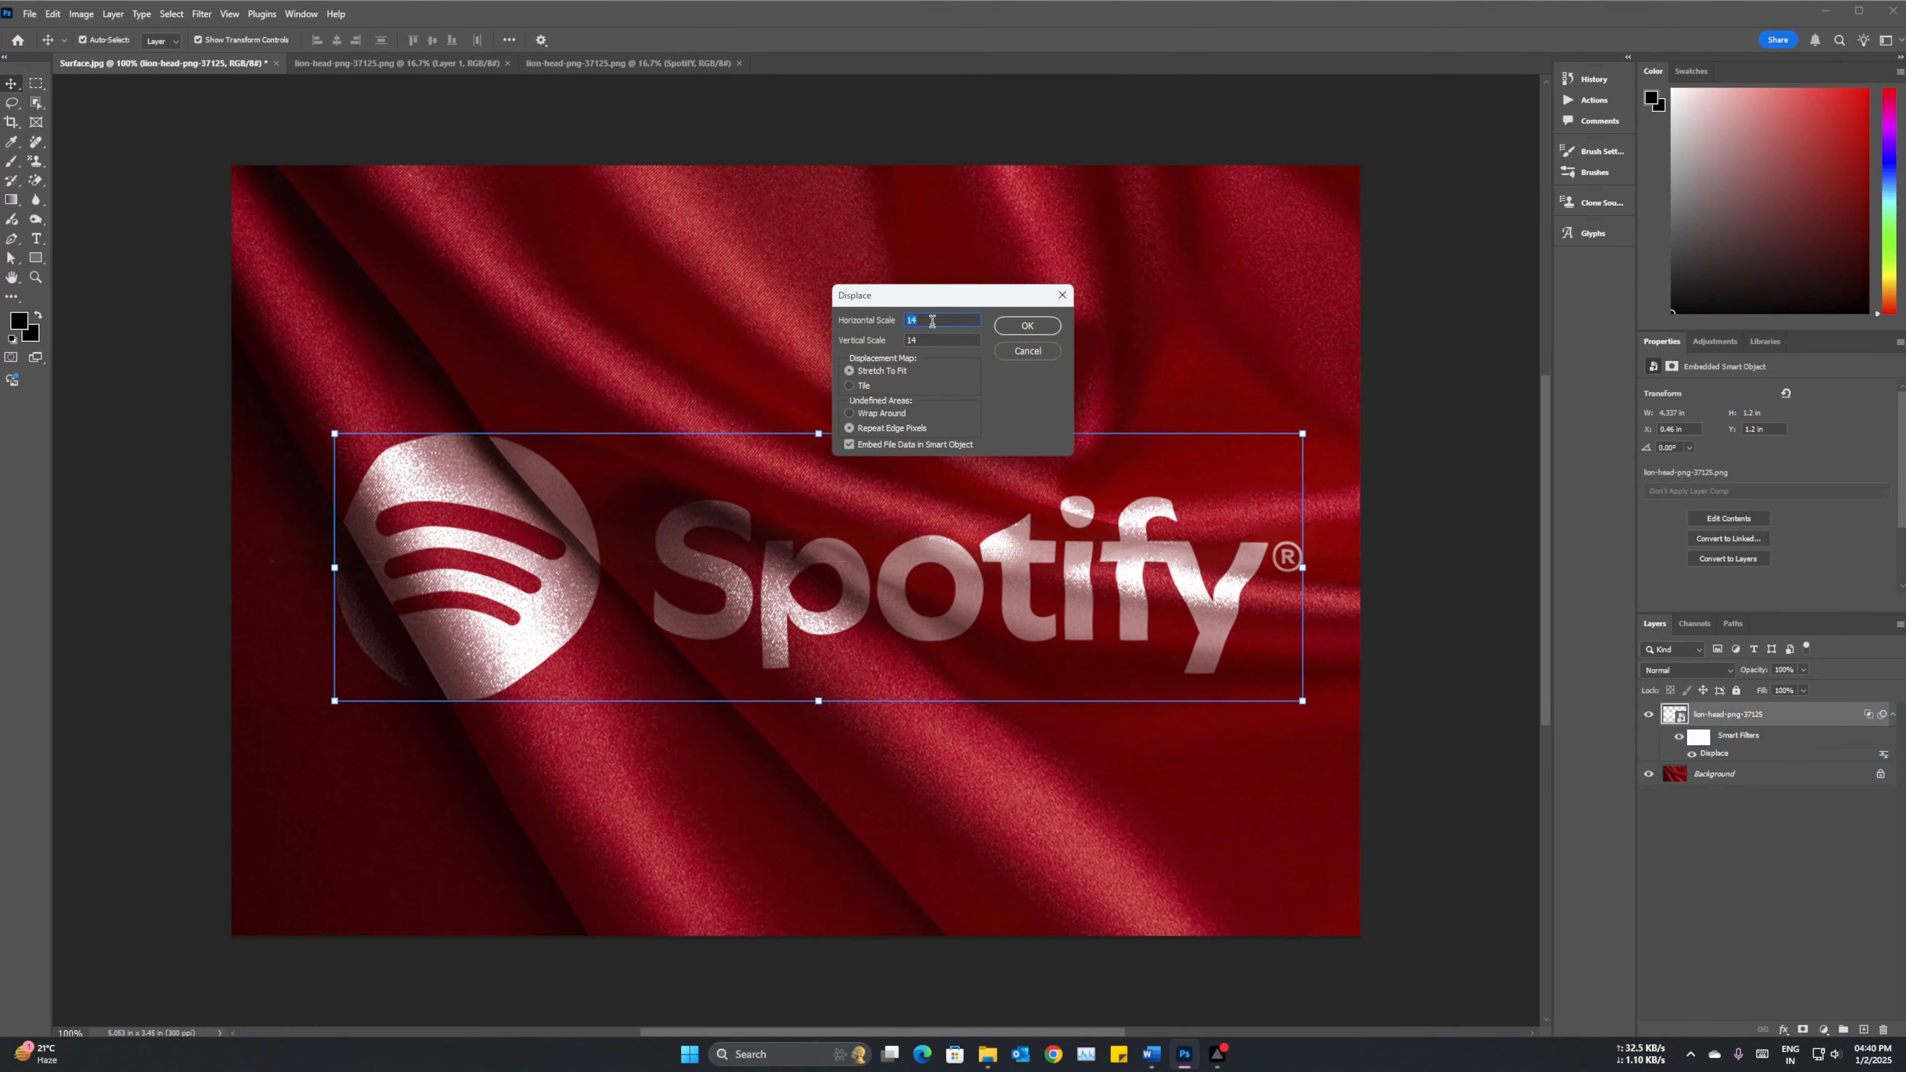
left_click(1064, 297)
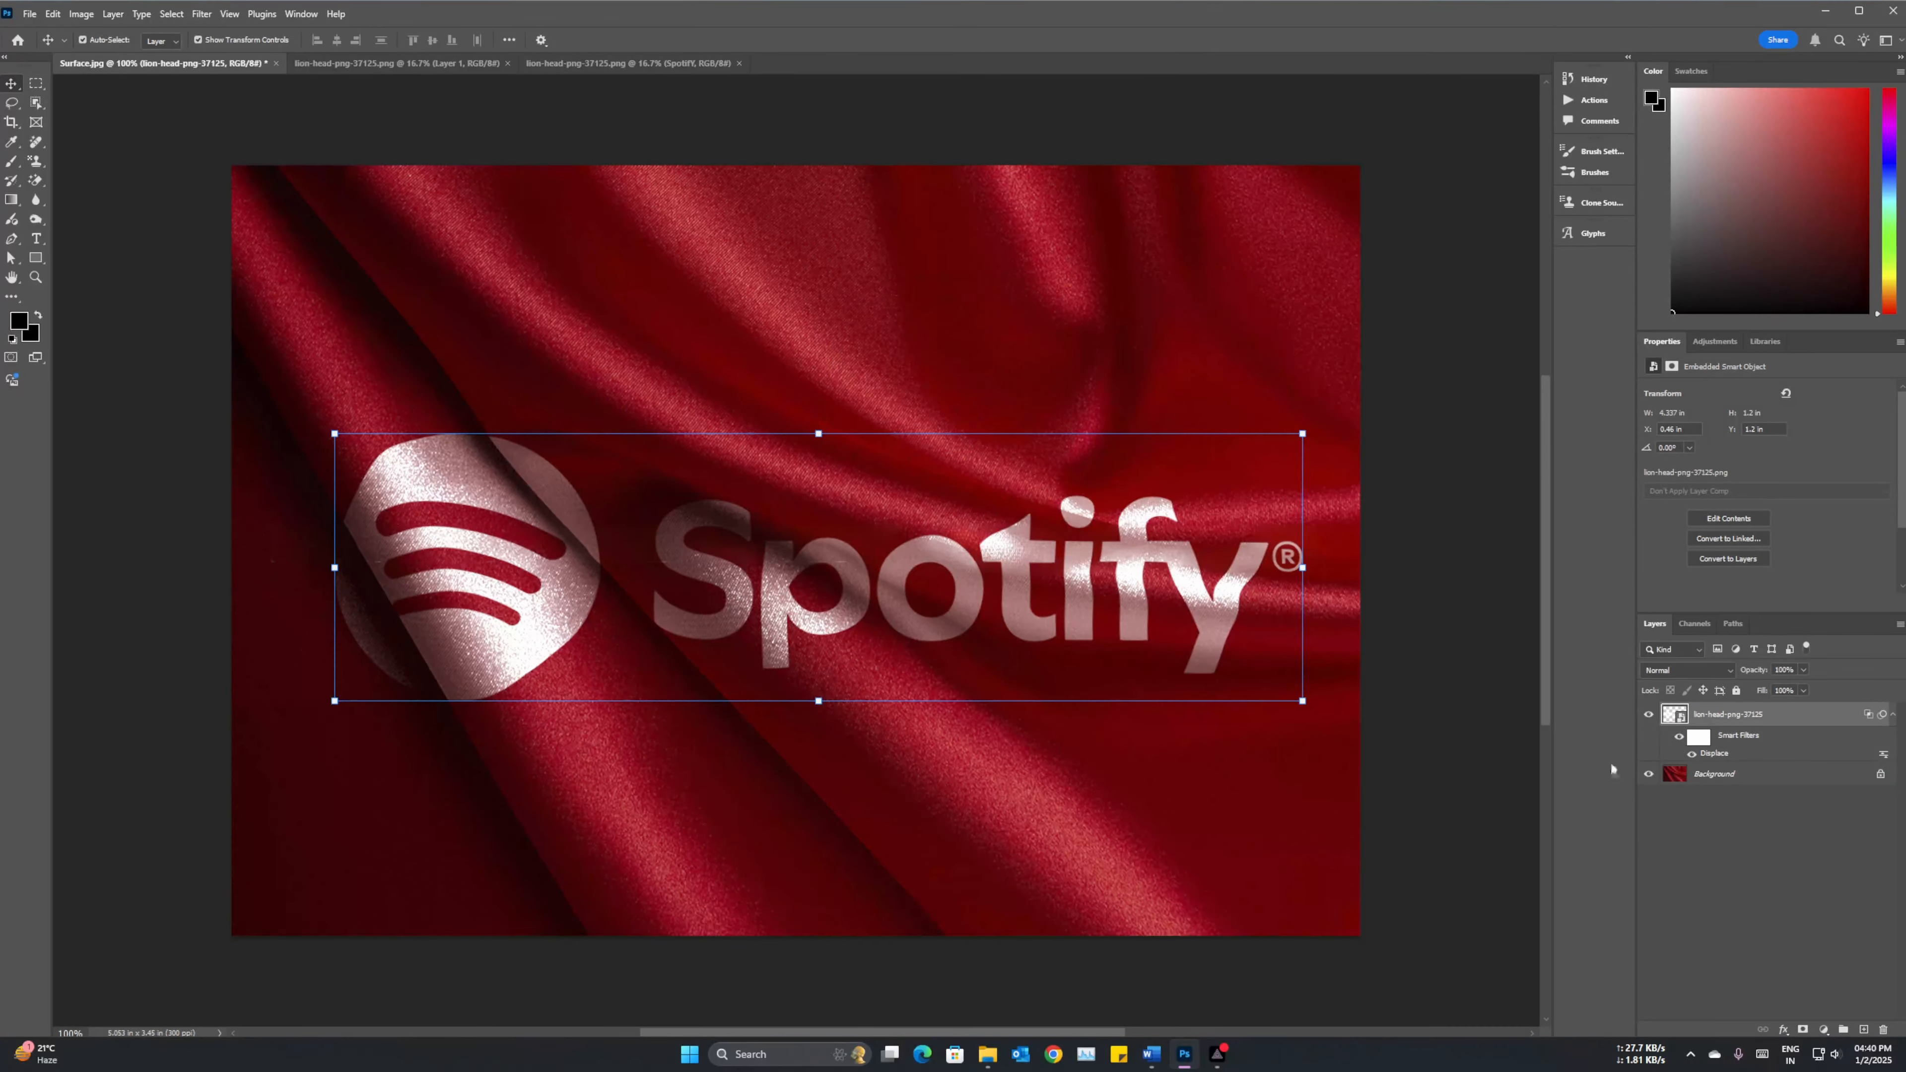
Set the Spotify logo layer's Blend If split for the dark tones of the Underlying Layer to 10 / 80 and apply it.
double_click(1821, 722)
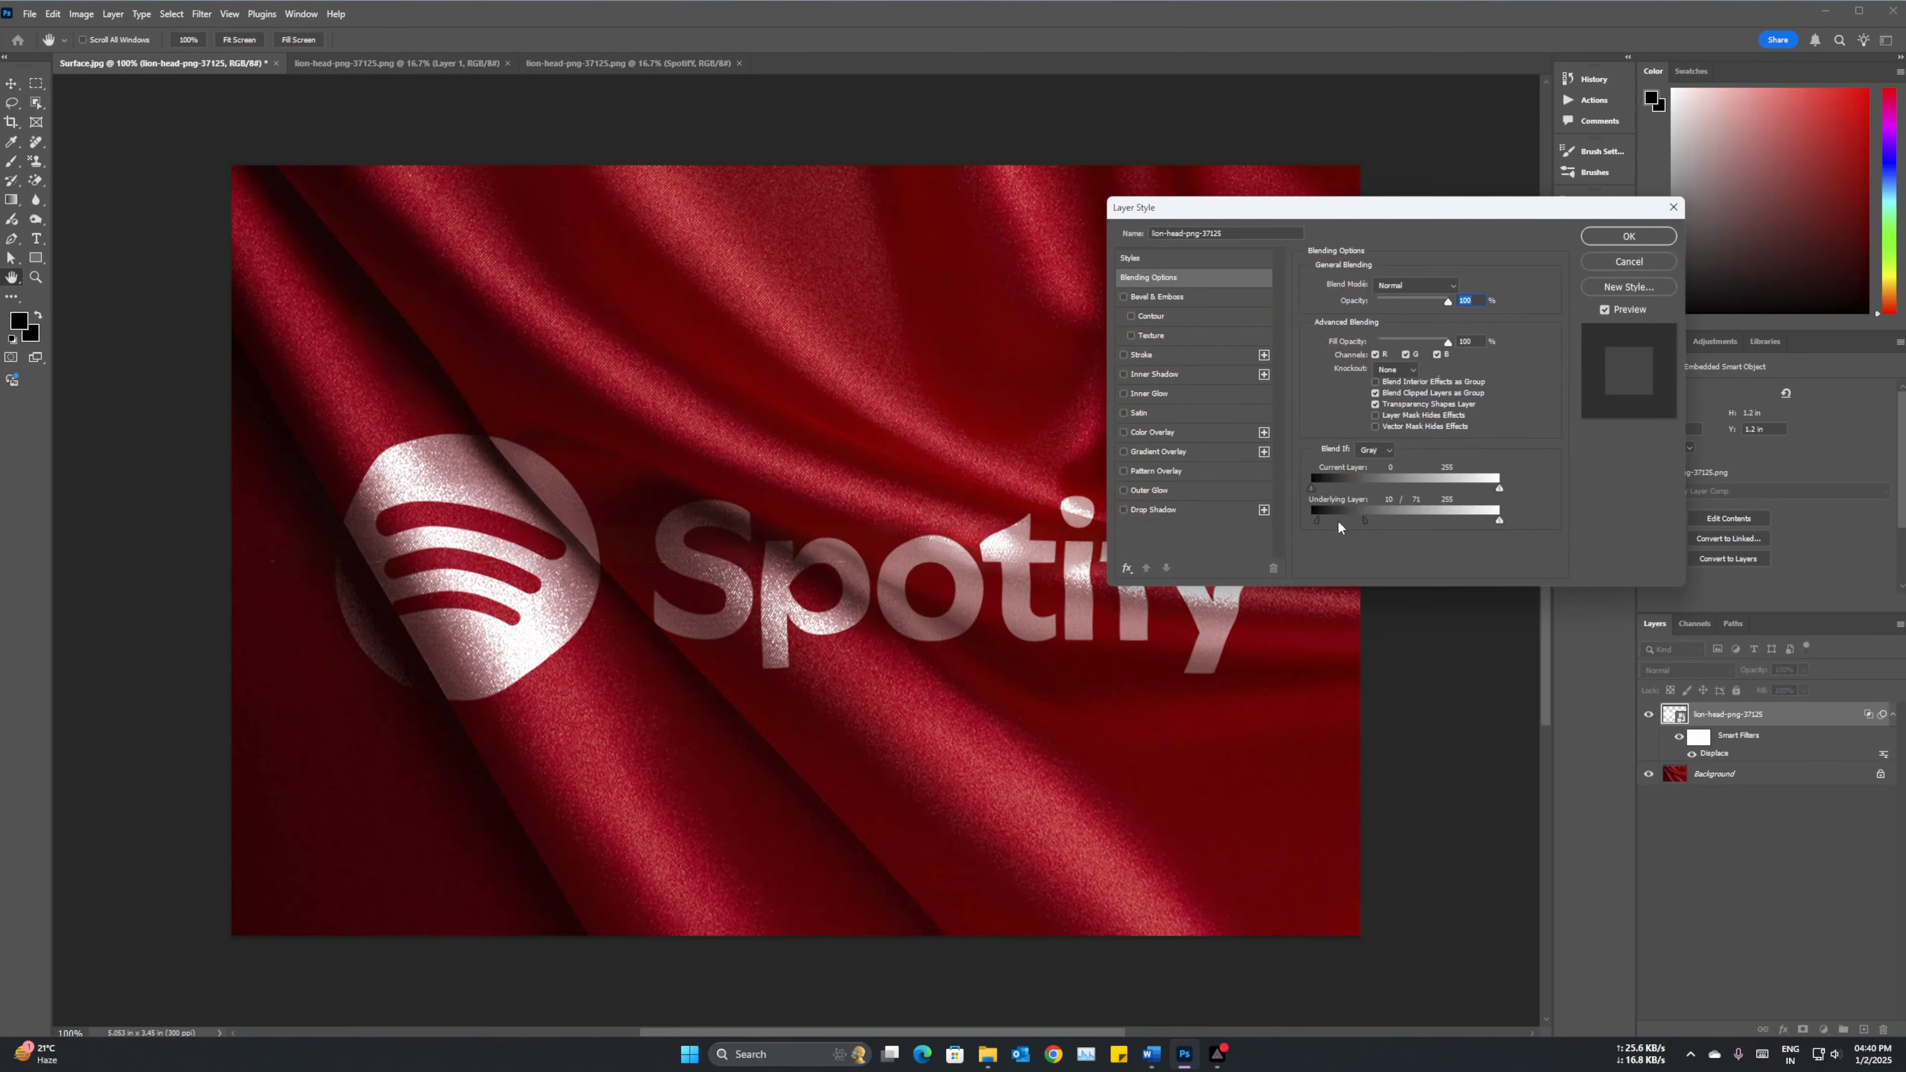
mouse_move(1364, 520)
left_mouse_down()
mouse_move(1295, 515)
mouse_move(1411, 520)
mouse_move(1370, 522)
left_mouse_up()
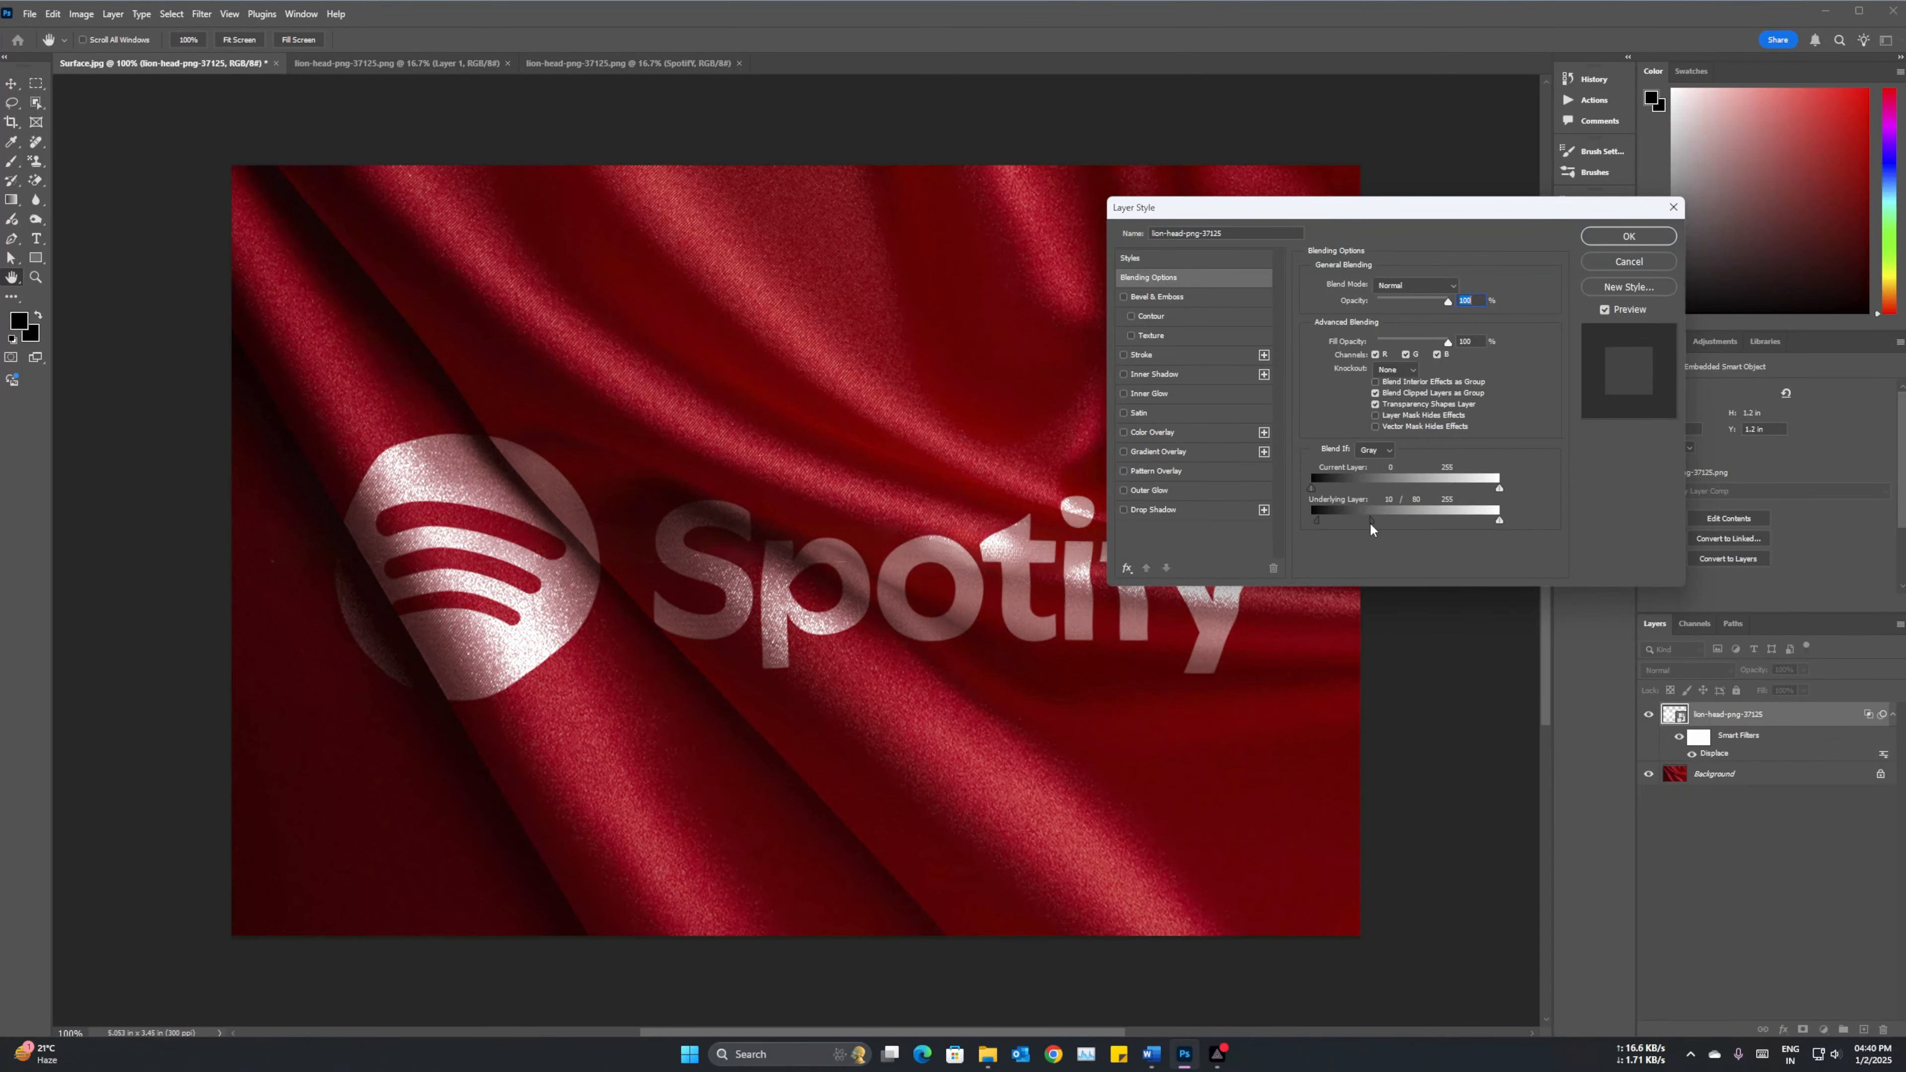
left_click(1614, 239)
Move the Spotify logo slightly up and to the left on the fabric, to about X 0.39 in, Y 1.09 in.
left_click(1039, 263)
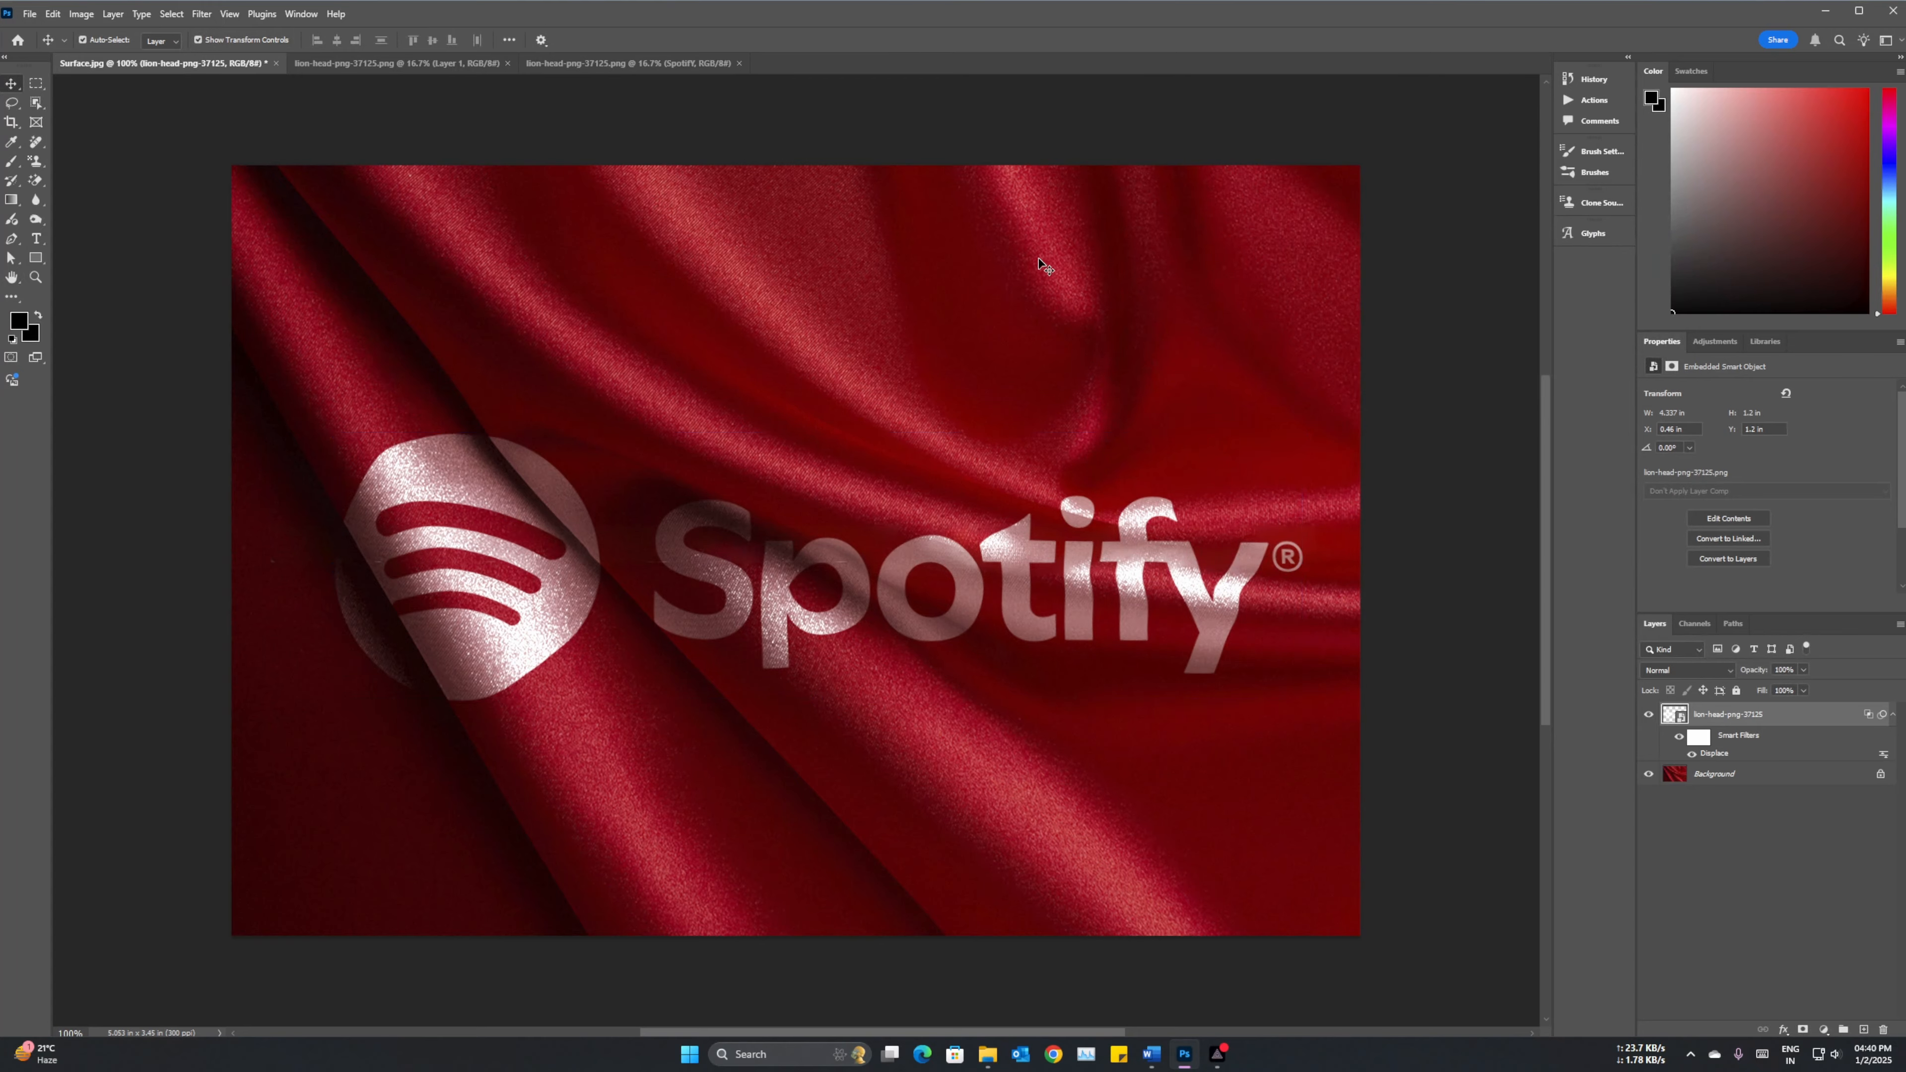
left_click(888, 599)
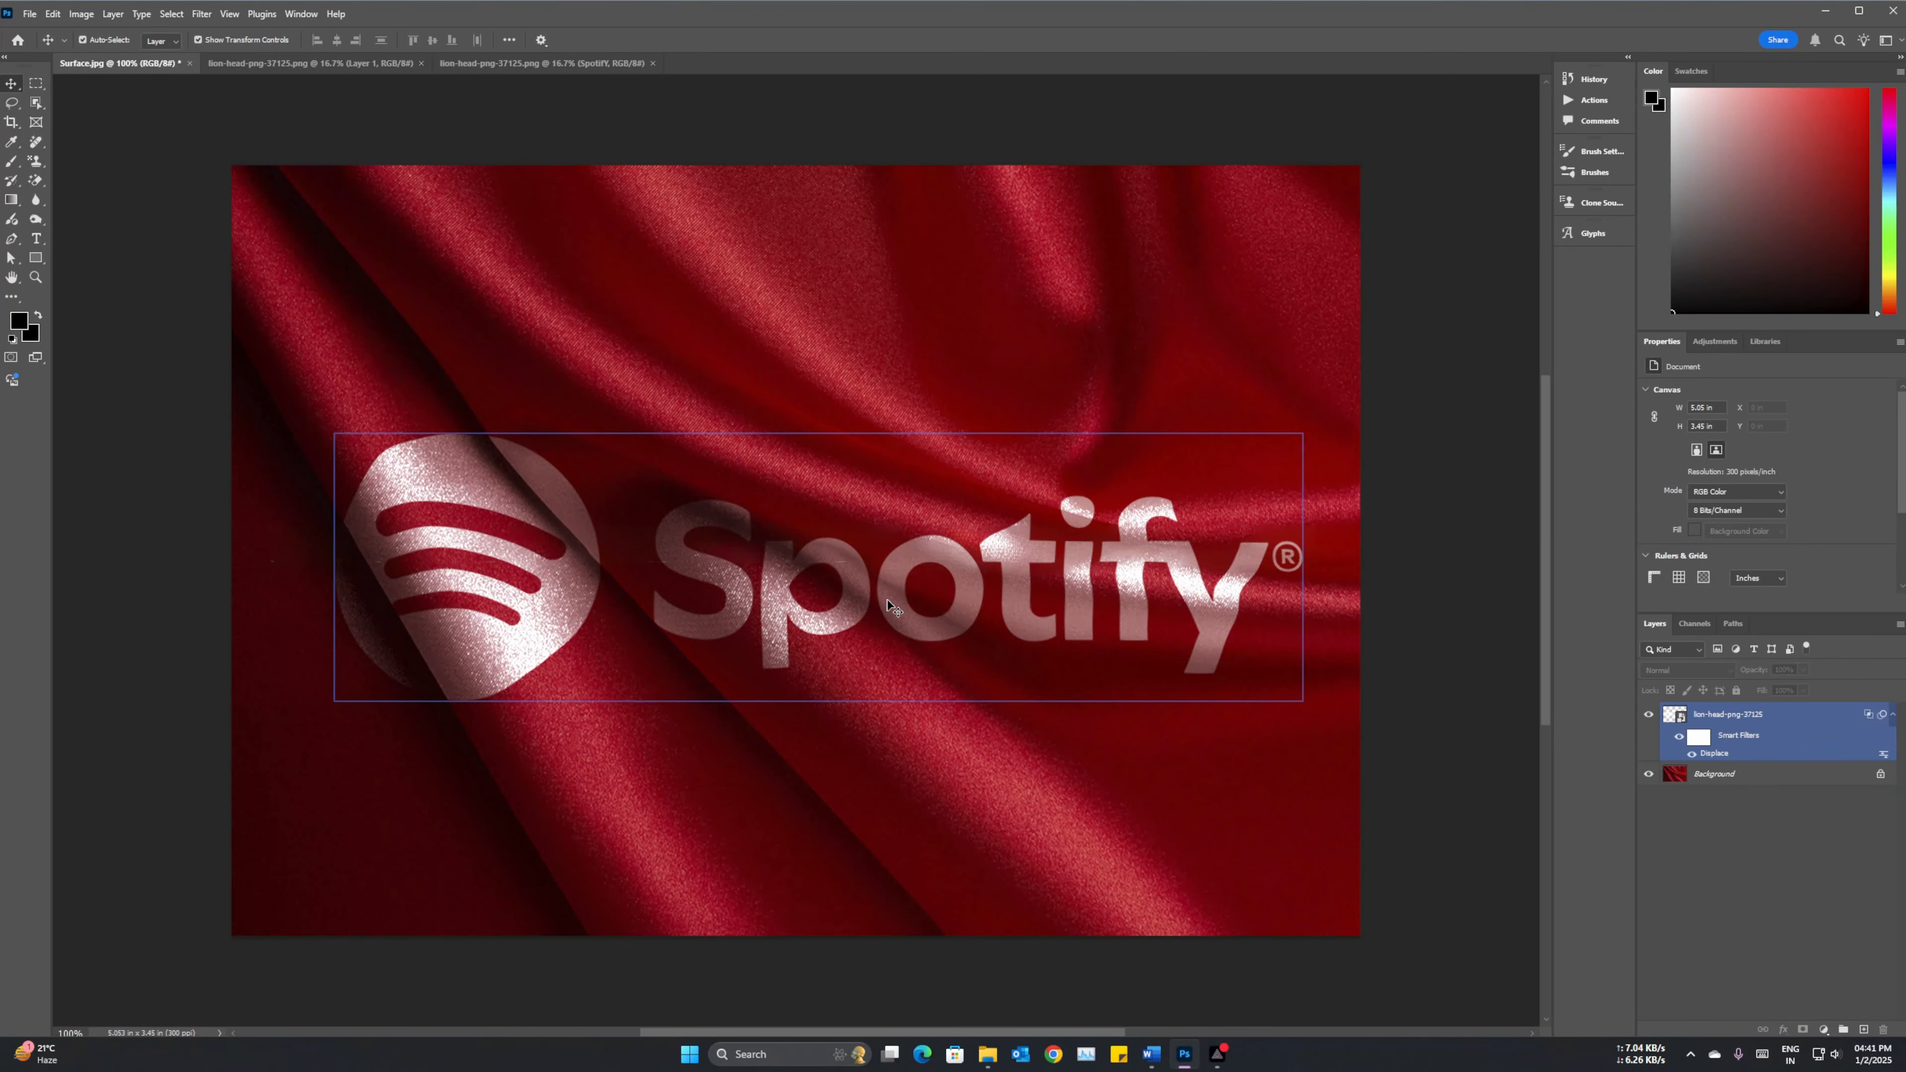
left_click(887, 599)
mouse_move(781, 563)
left_mouse_down()
mouse_move(760, 541)
mouse_move(775, 546)
left_mouse_up()
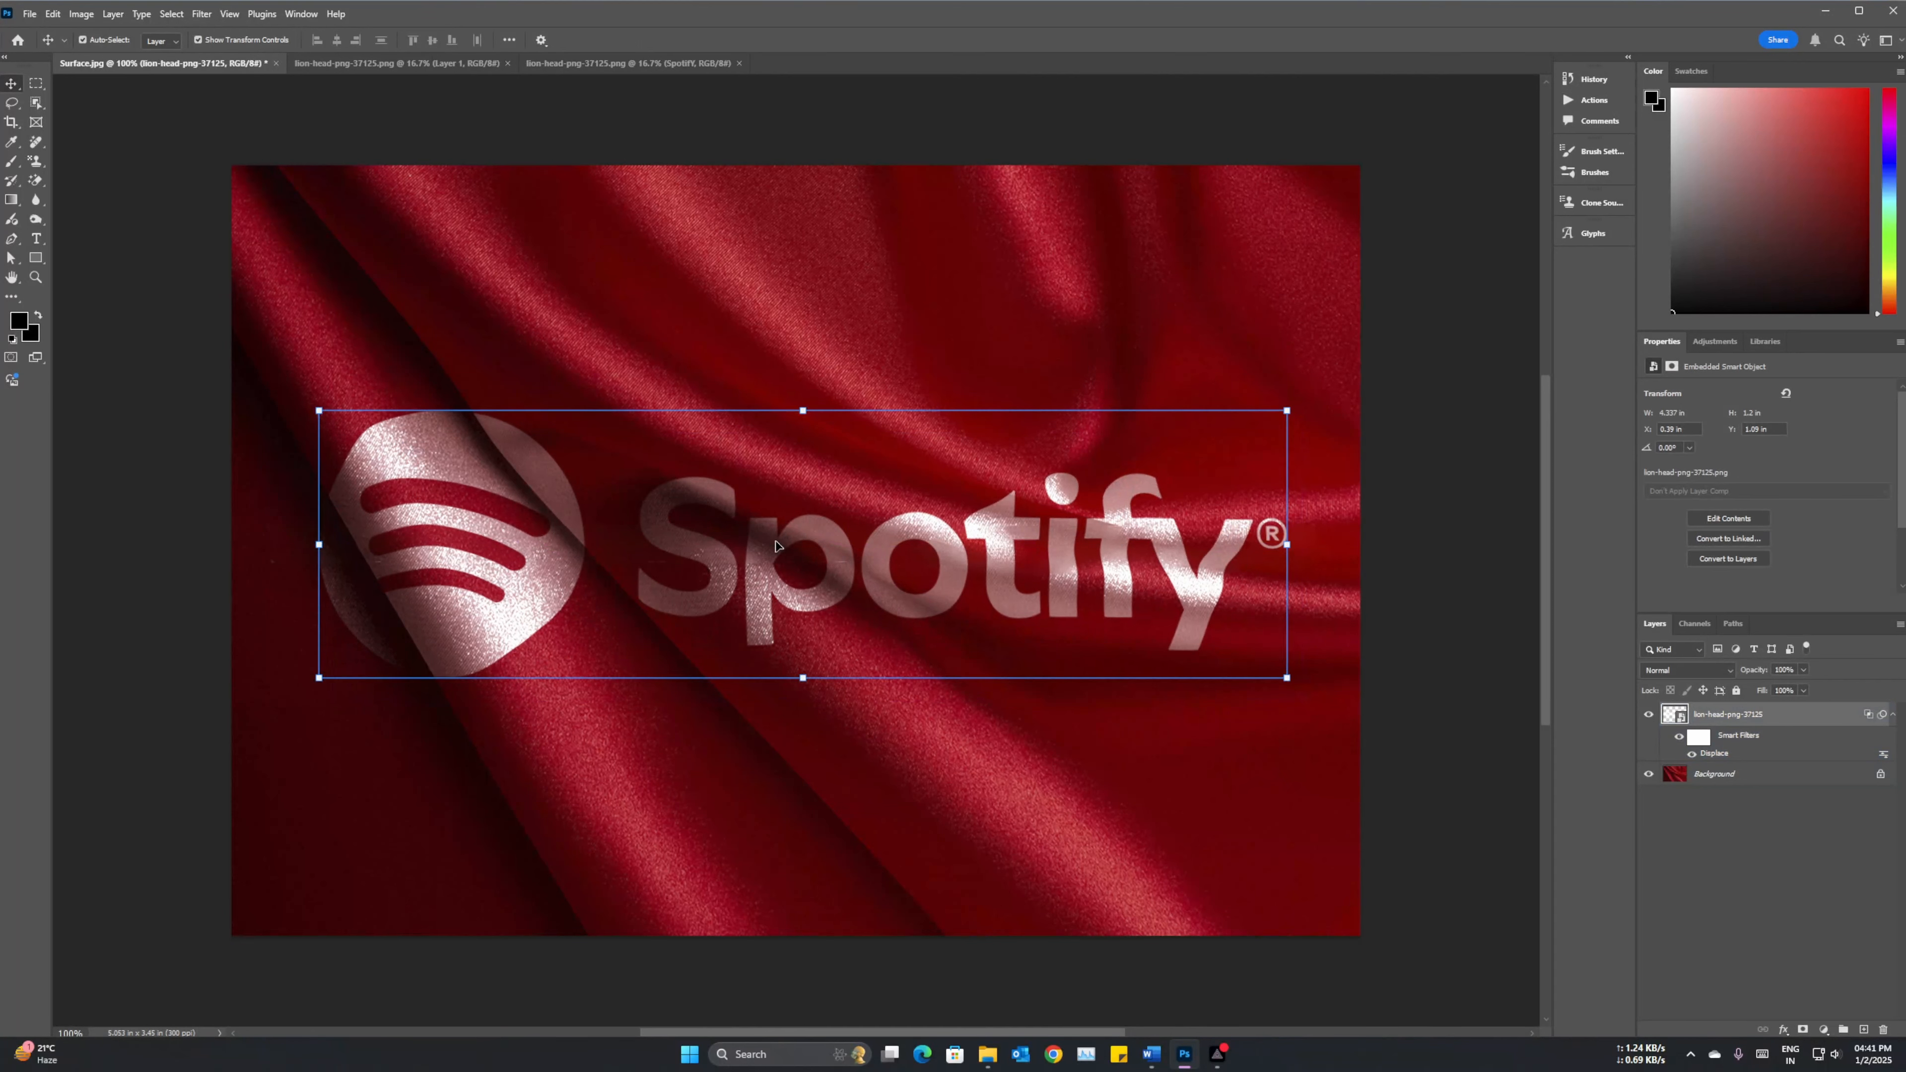